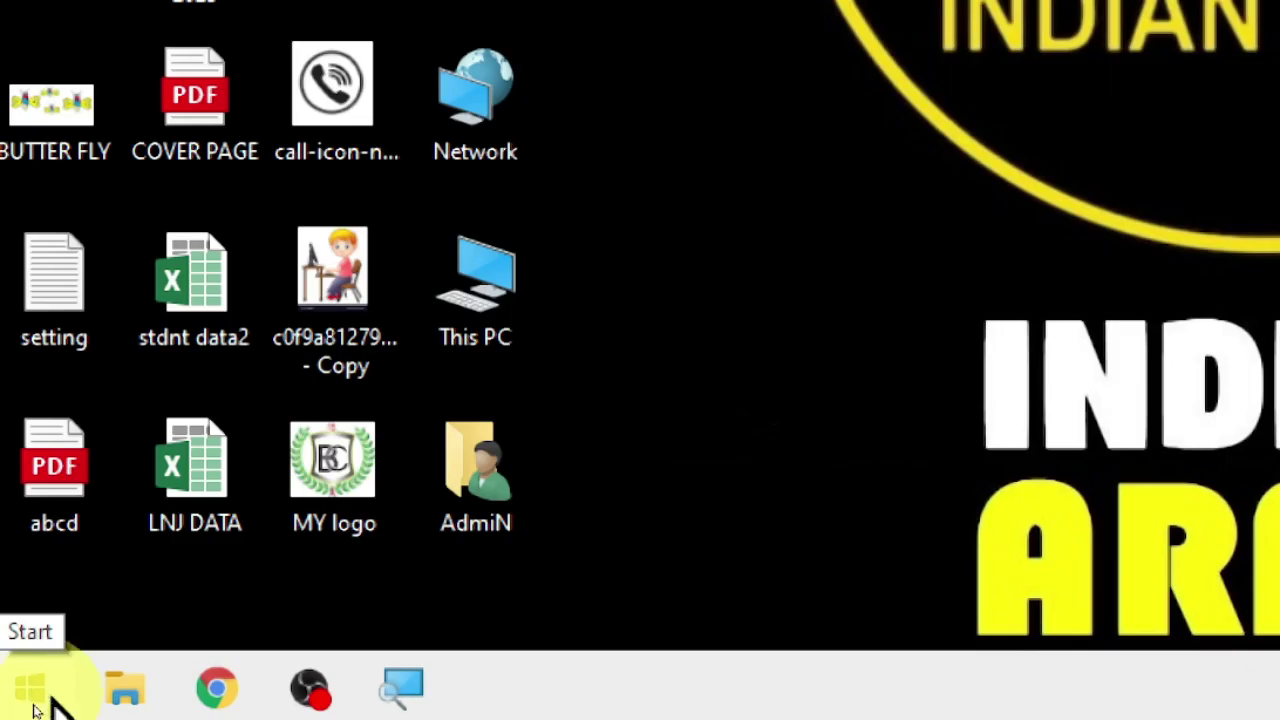
Step: Search the Start menu for wordpad, then dismiss the search without launching anything
left_click(22, 702)
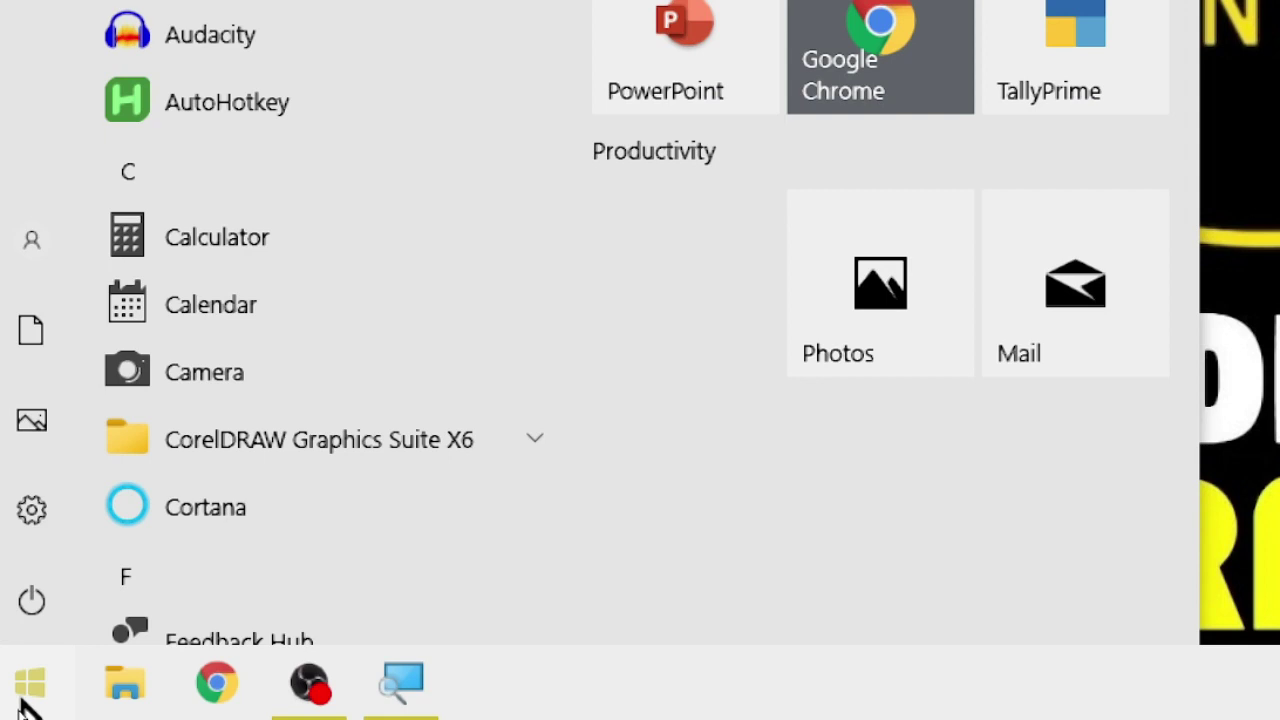
type("wo")
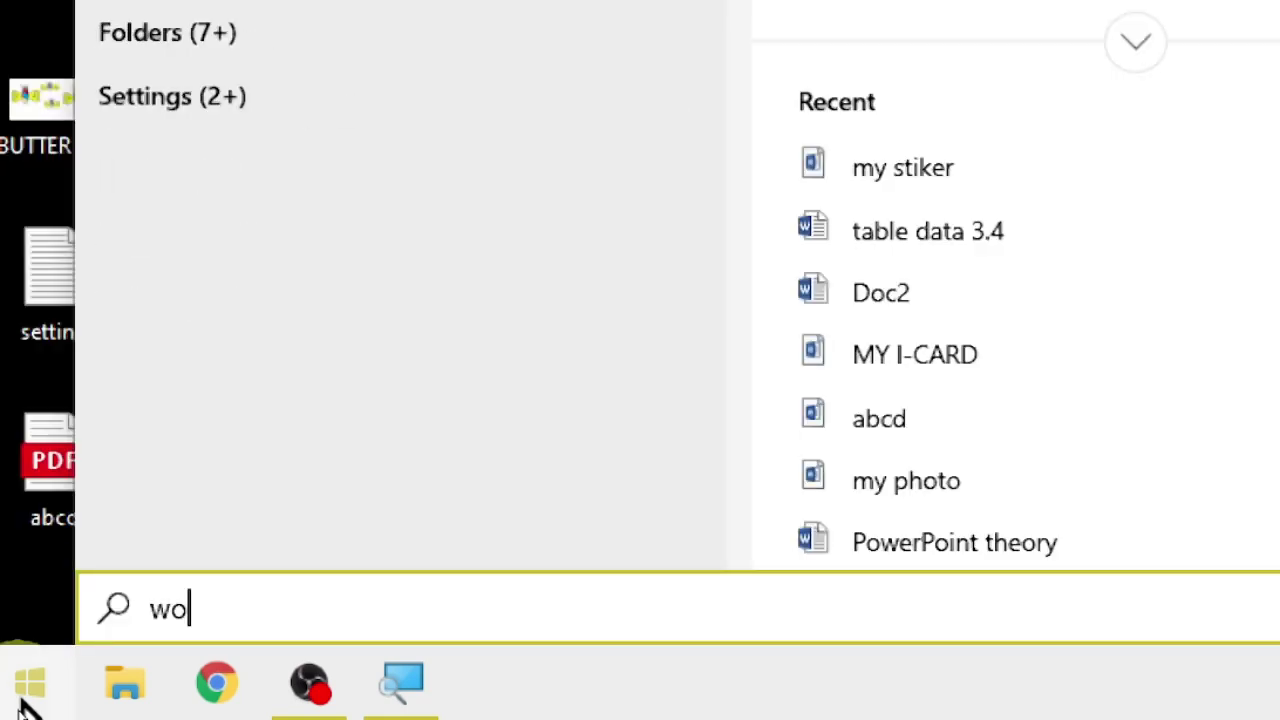
type("rdpad")
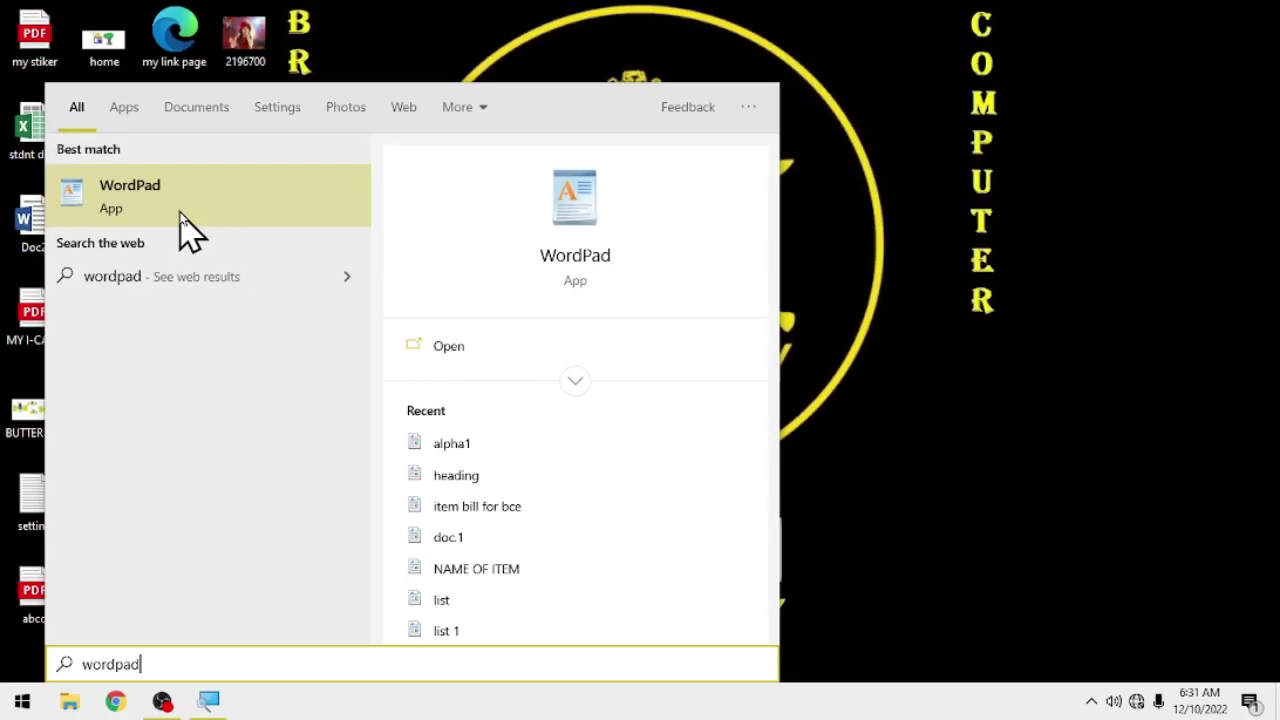
left_click(1021, 325)
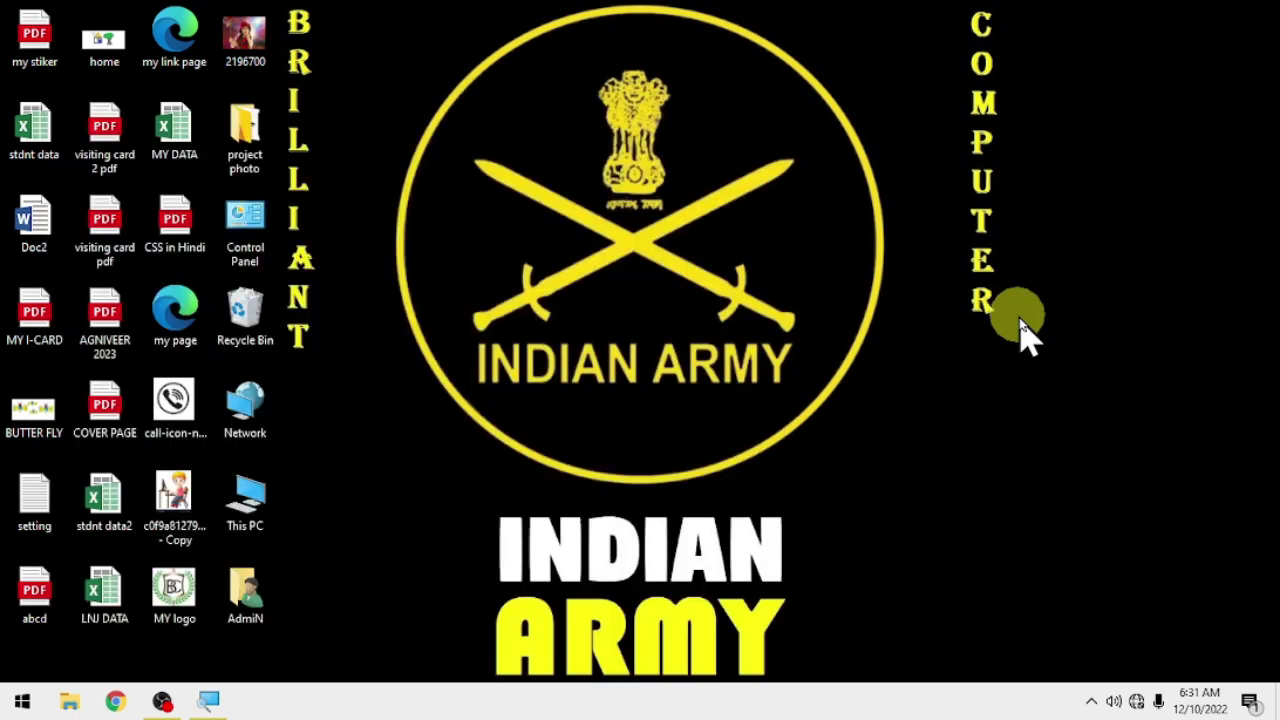
Step: In the Run box, replace the typed wordpad command with write
key("super+r")
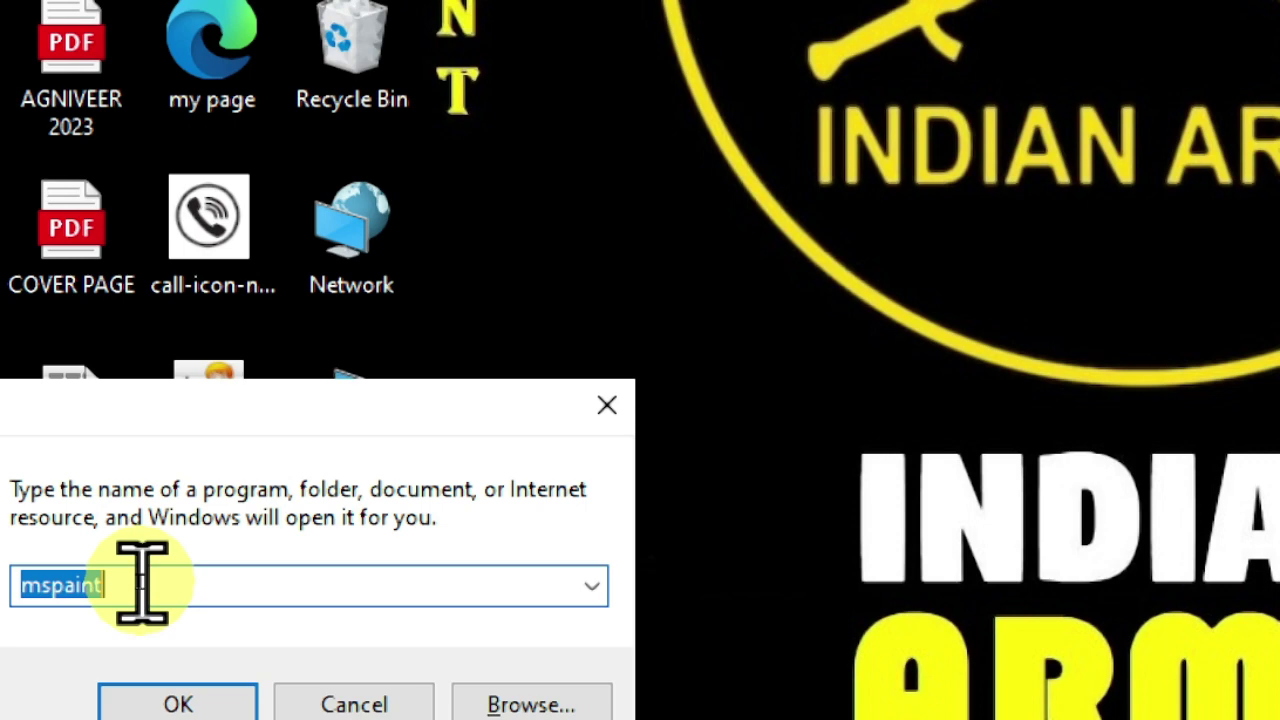
type("wordpad")
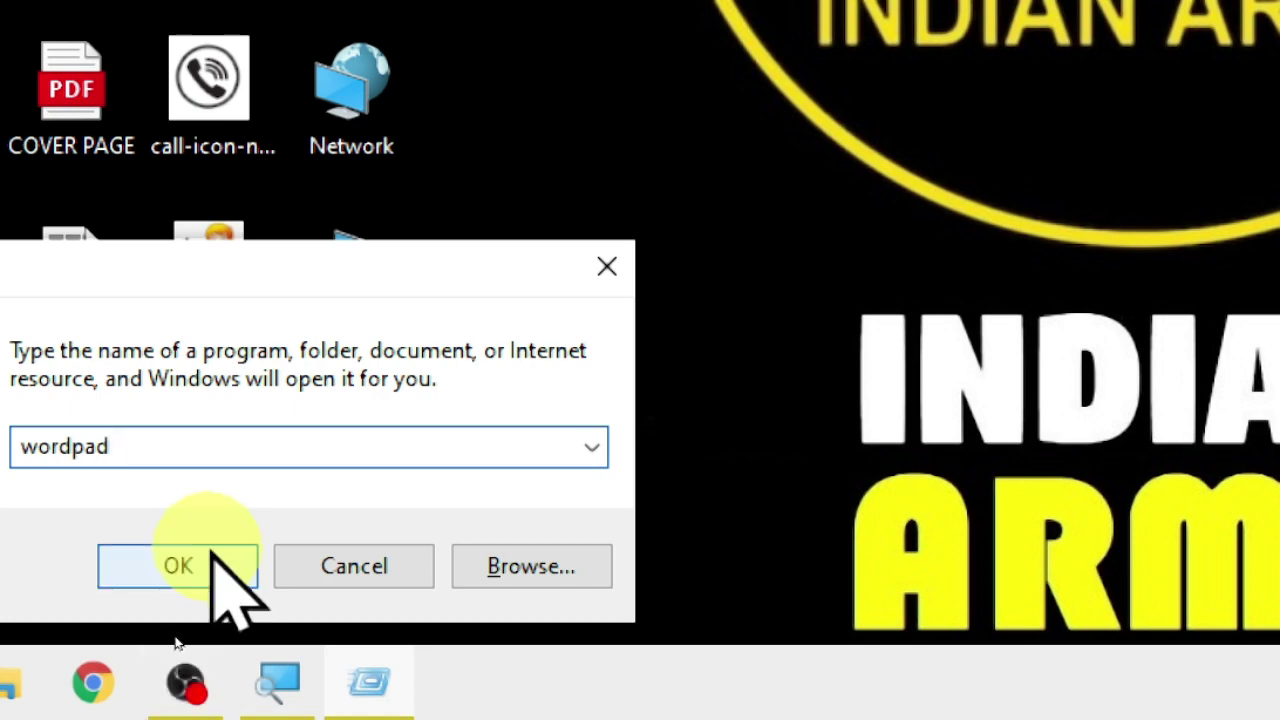
key("ctrl+a")
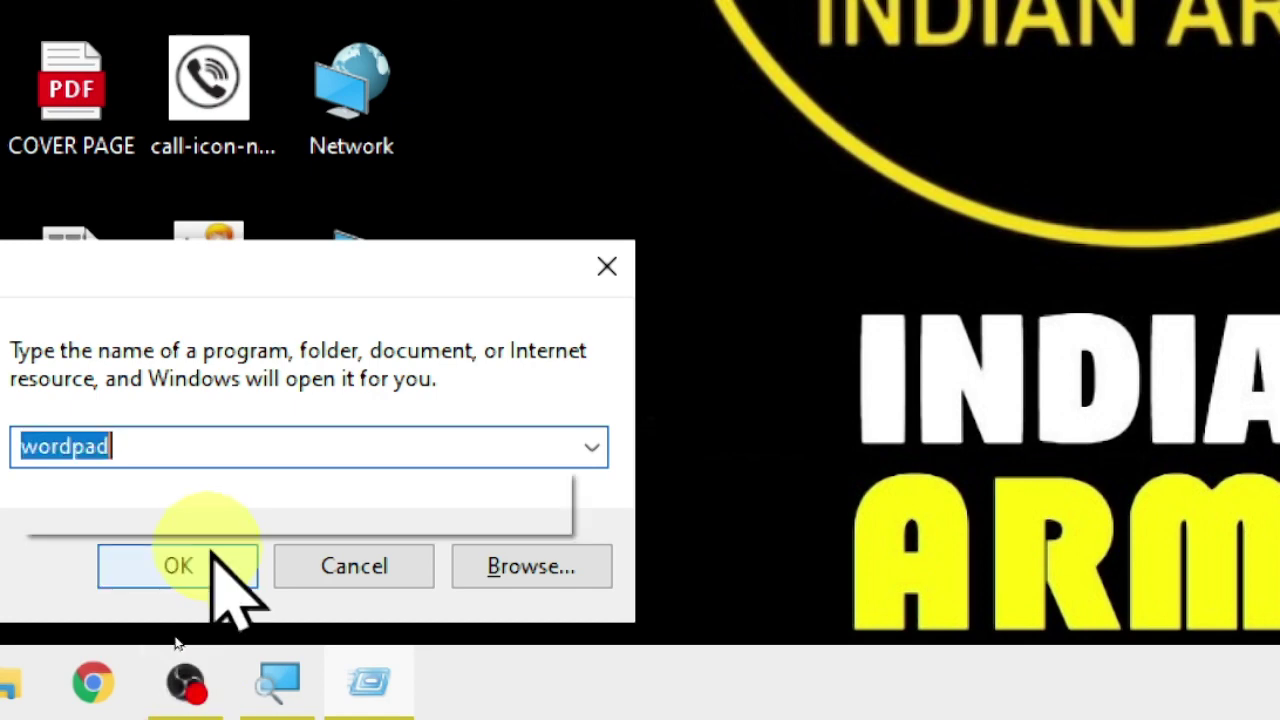
type("write")
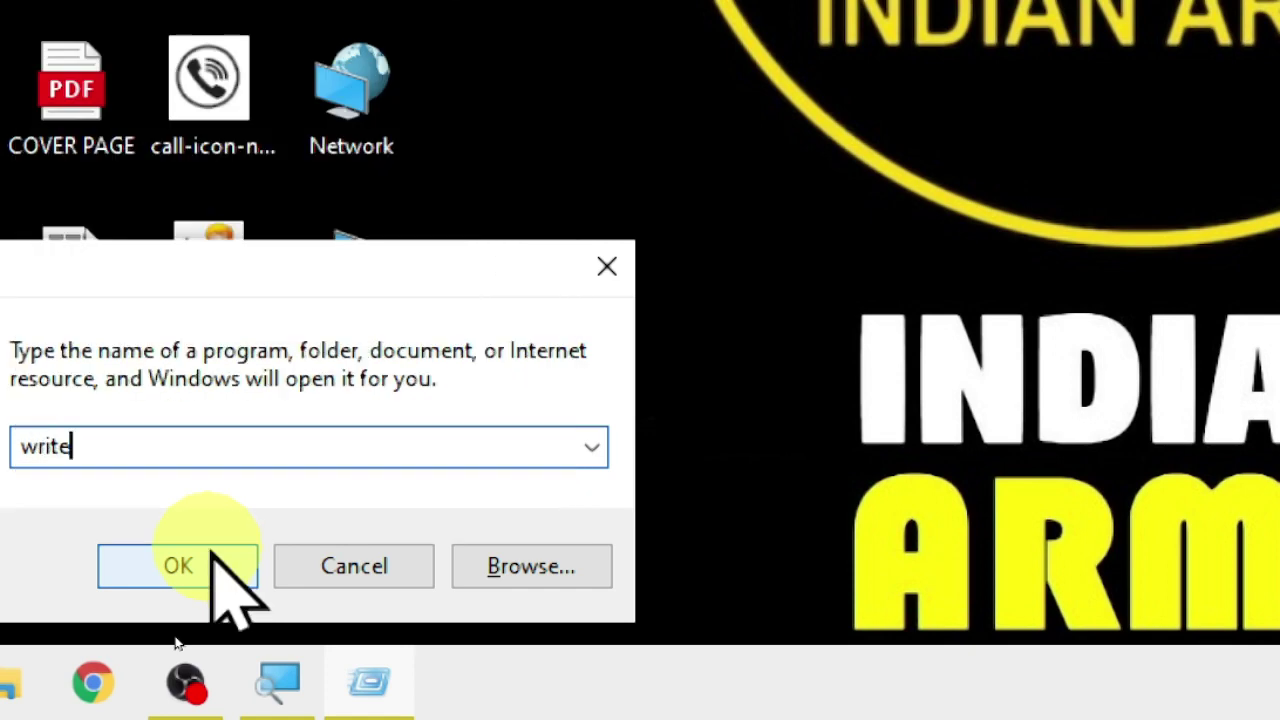
Step: Confirm the write command to launch WordPad with a blank document
left_click(213, 552)
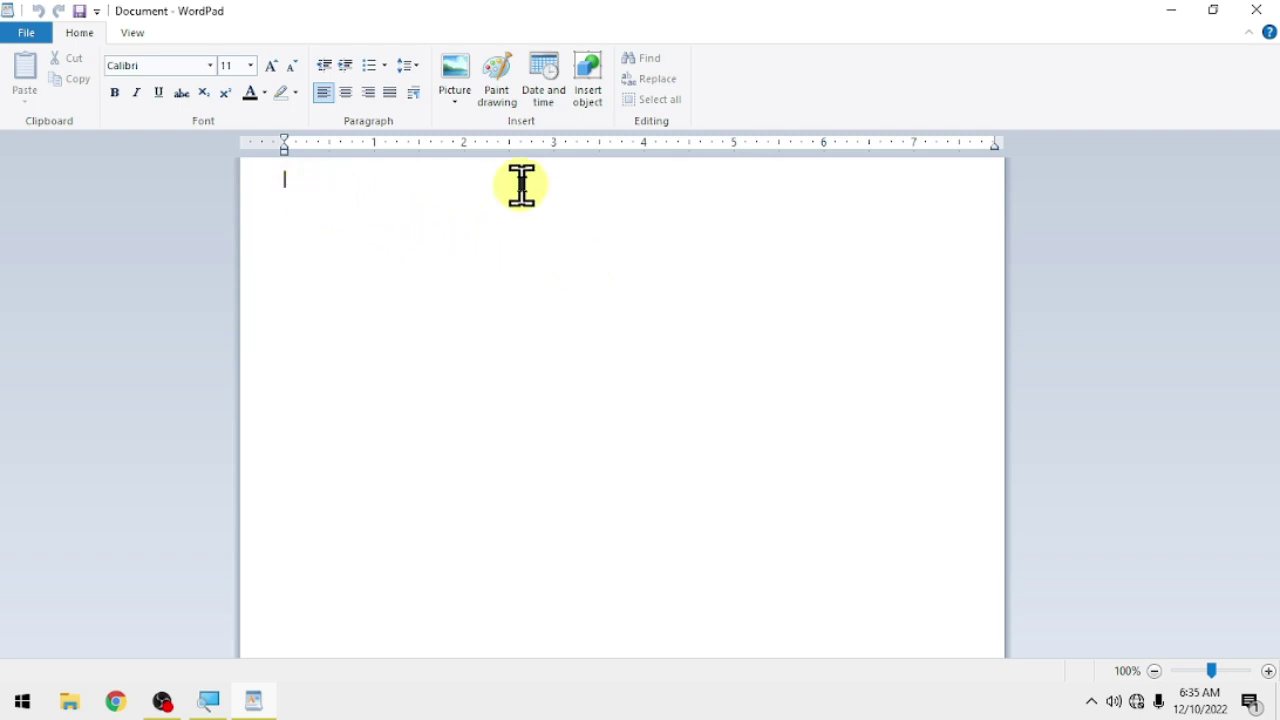
key("Return")
key("Return")
key("Return")
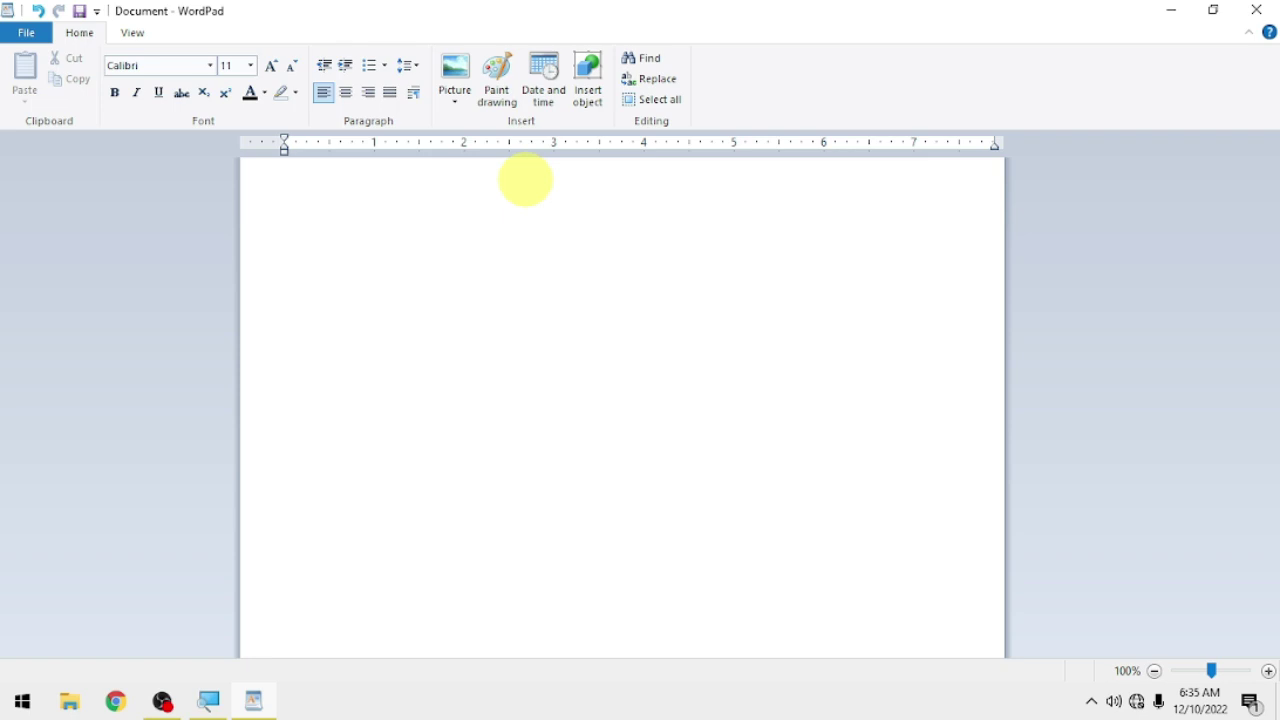
key("BackSpace")
key("BackSpace")
key("BackSpace")
key("BackSpace")
key("BackSpace")
key("Tab")
key("Tab")
key("Tab")
key("Tab")
key("Tab")
key("Tab")
key("BackSpace")
key("BackSpace")
key("BackSpace")
key("BackSpace")
key("BackSpace")
key("BackSpace")
key("Return")
key("Return")
key("Return")
key("Return")
key("Return")
key("Return")
key("Tab")
key("Tab")
key("Tab")
key("Tab")
key("Tab")
key("BackSpace")
key("BackSpace")
key("BackSpace")
key("BackSpace")
key("BackSpace")
key("BackSpace")
key("BackSpace")
key("BackSpace")
key("BackSpace")
key("BackSpace")
key("BackSpace")
key("Return")
key("Return")
key("Return")
key("Return")
key("Tab")
key("Return")
key("Return")
key("Return")
key("Return")
key("BackSpace")
key("BackSpace")
key("BackSpace")
key("BackSpace")
key("BackSpace")
key("BackSpace")
key("BackSpace")
key("BackSpace")
key("BackSpace")
key("BackSpace")
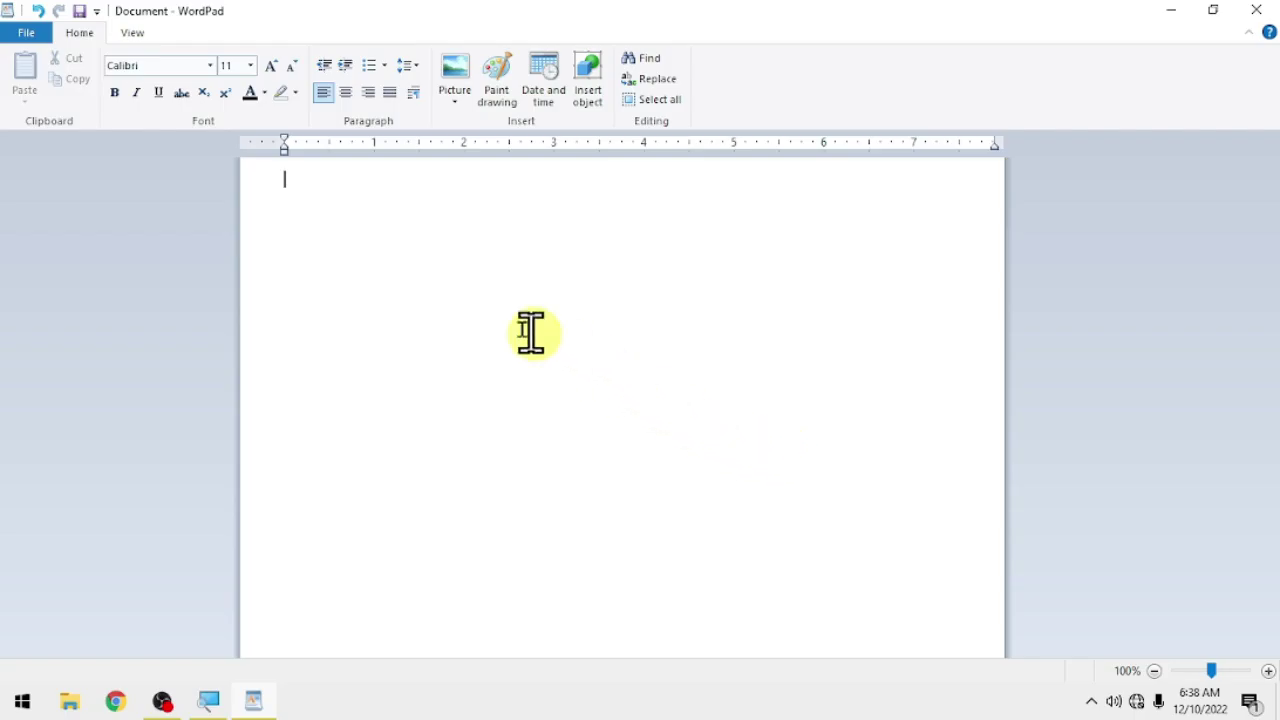
Step: Show the File menu's Print submenu with its print and preview choices
left_click(17, 40)
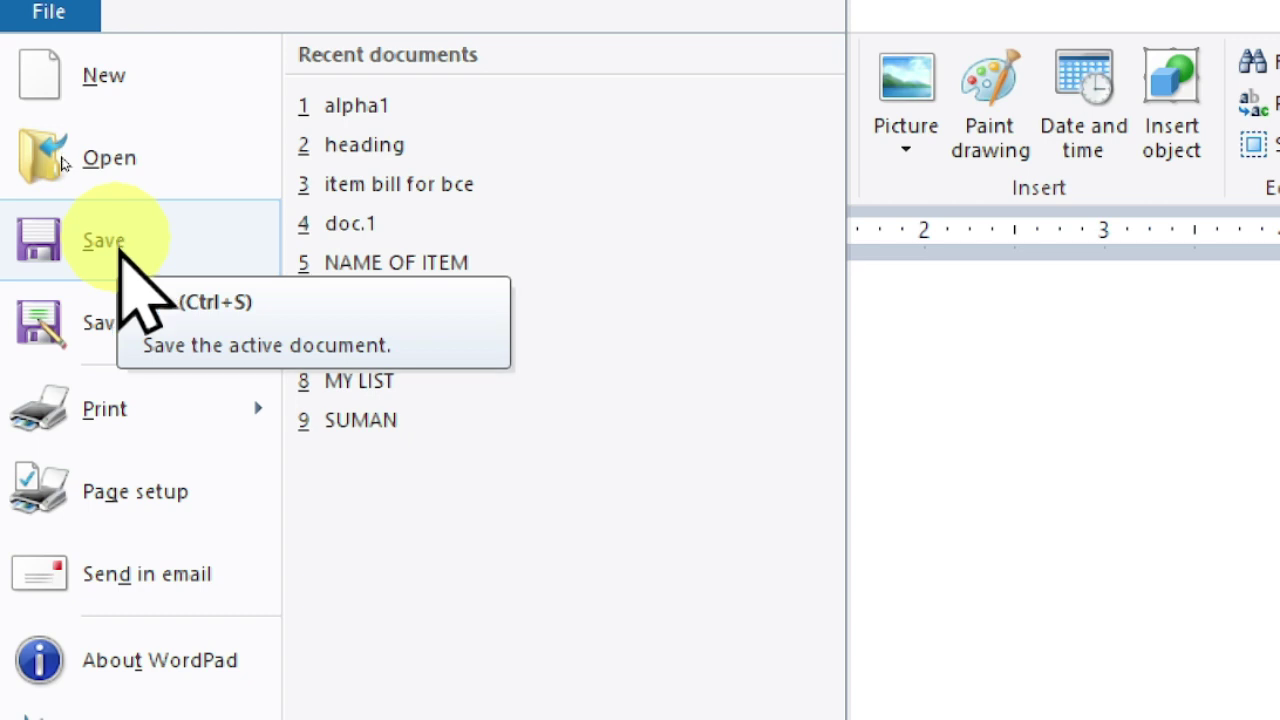
mouse_move(115, 328)
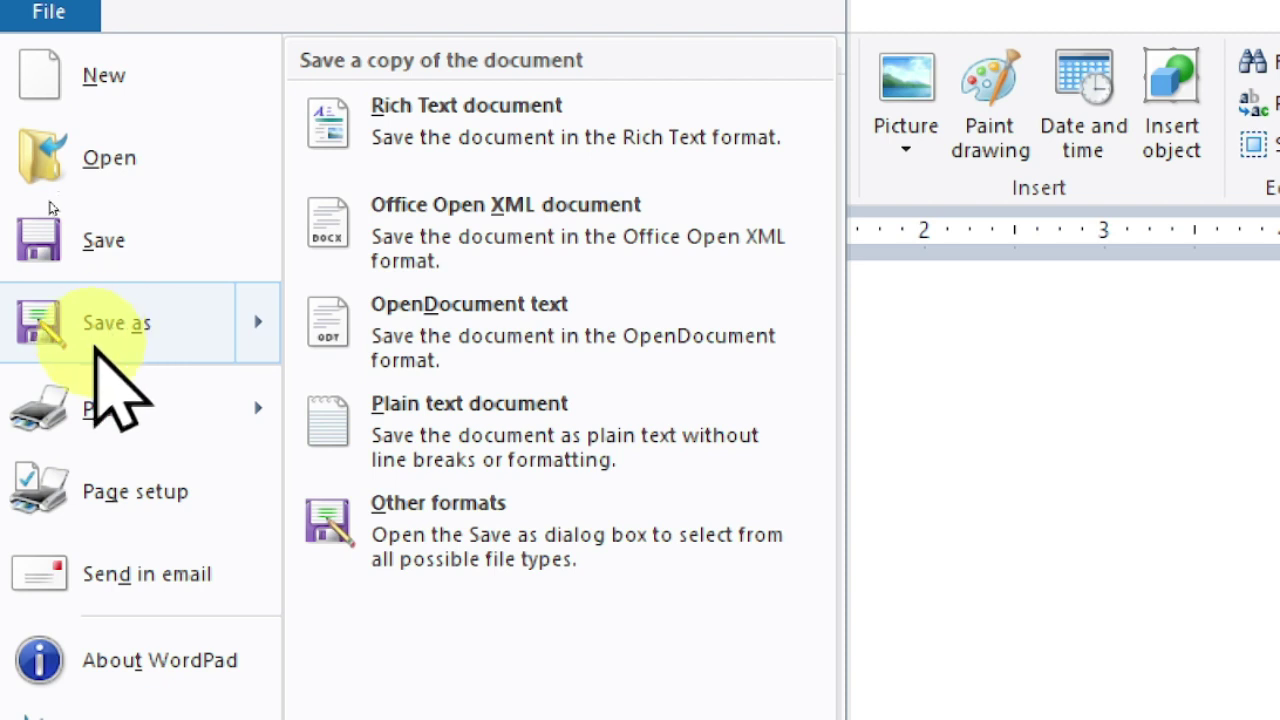
mouse_move(120, 430)
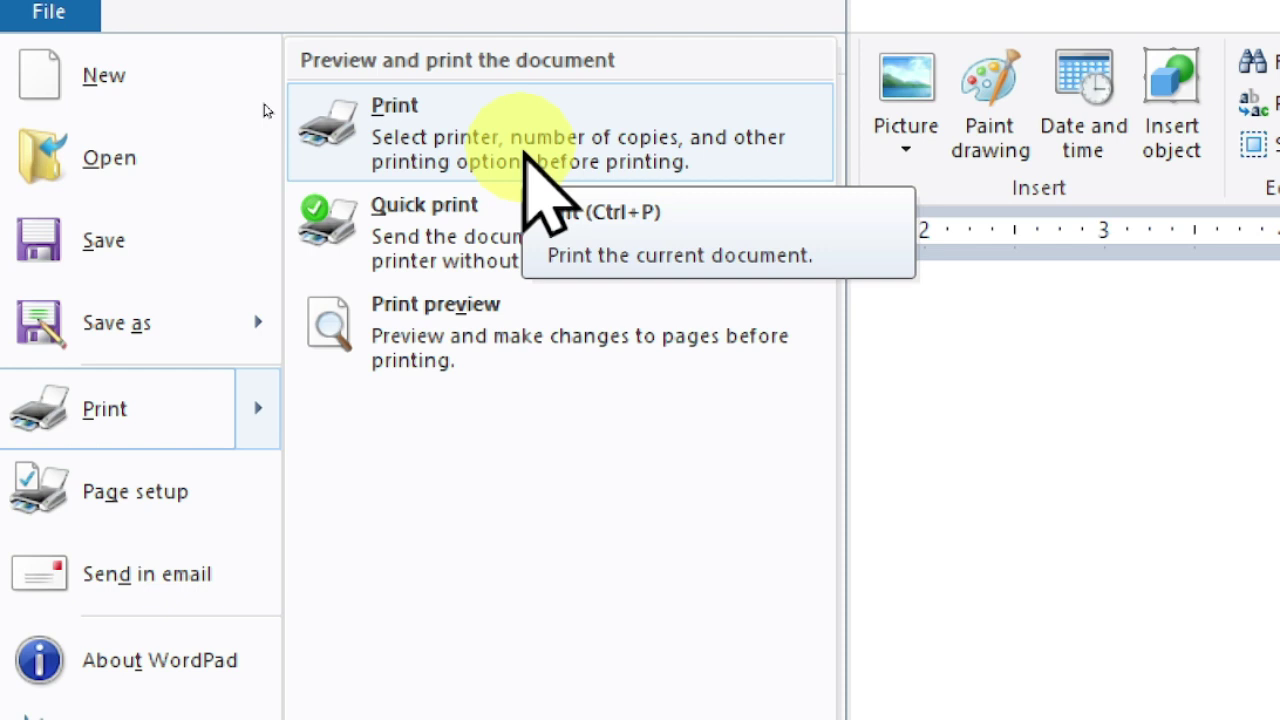
Step: Open the Print dialog and enter the page range 2,4,6,8
left_click(430, 130)
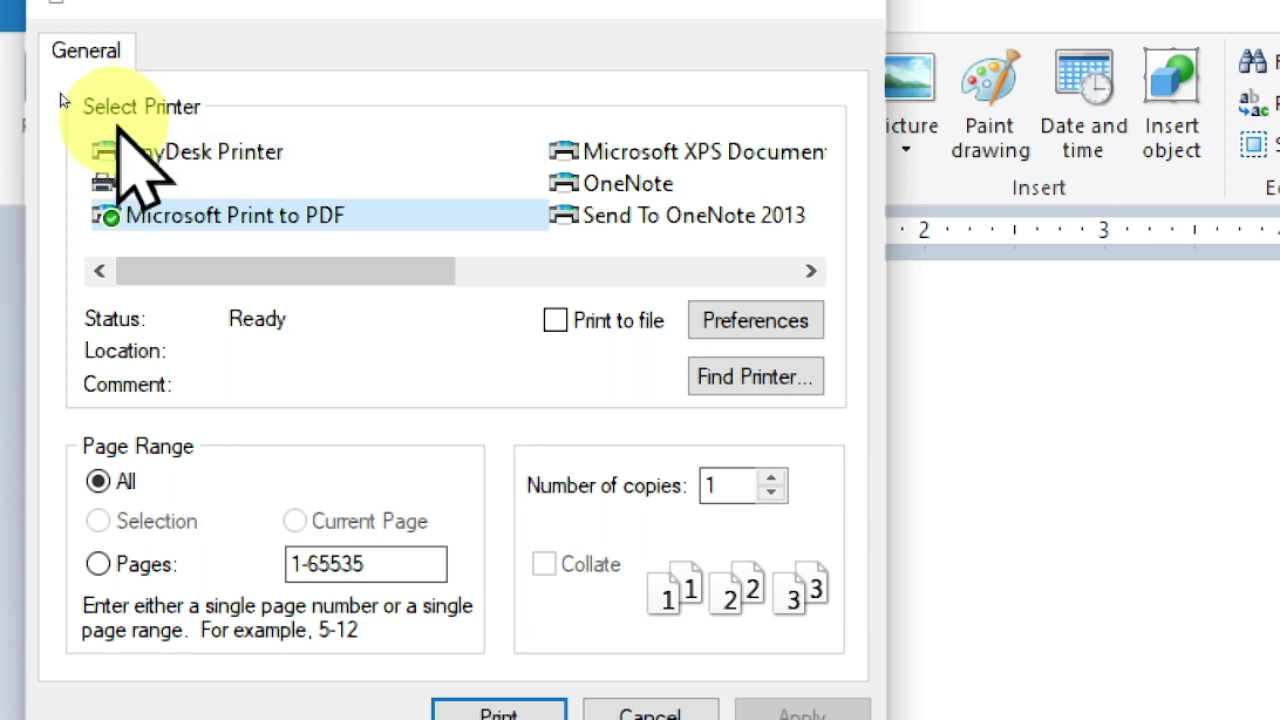
left_click(143, 214)
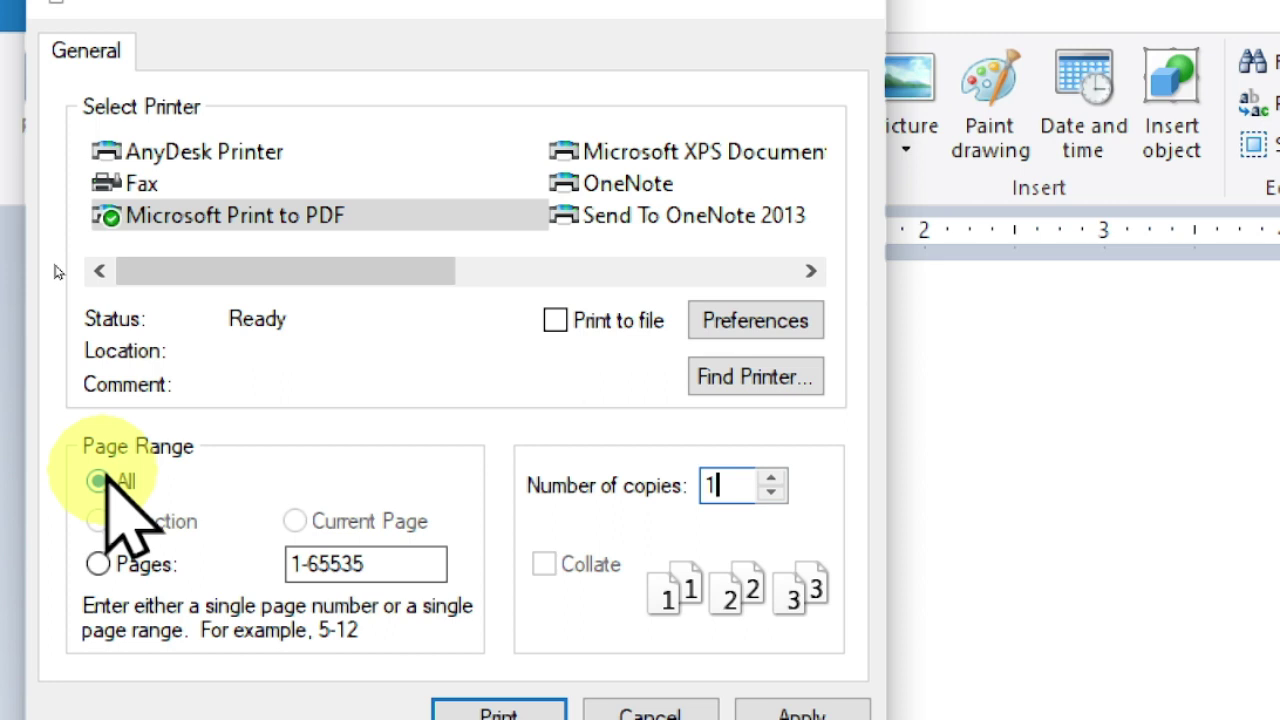
left_click(98, 566)
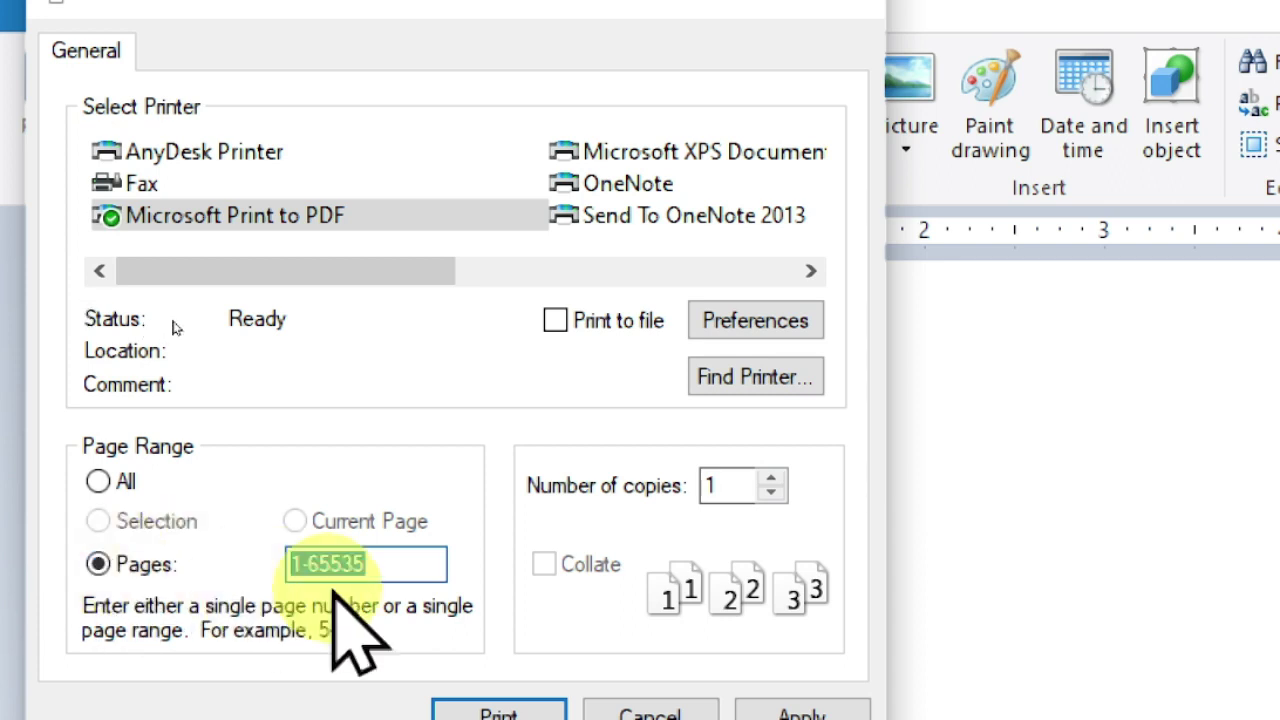
type("1-")
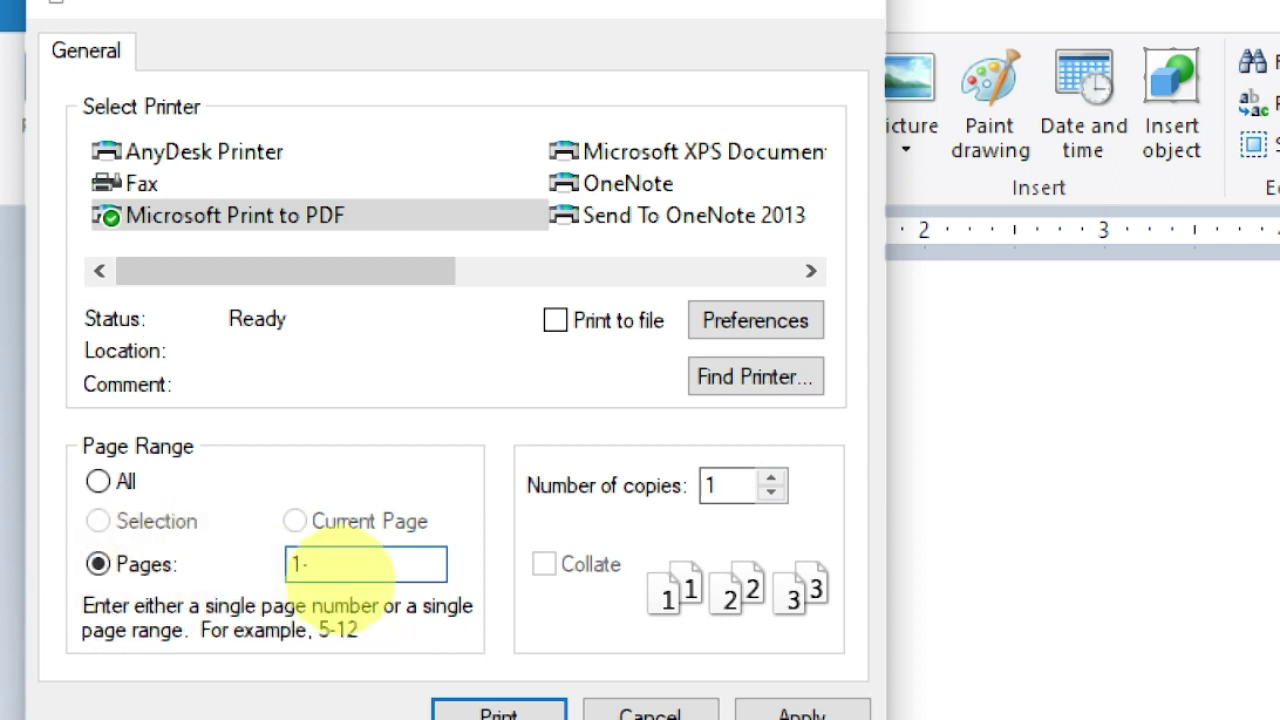
type("5")
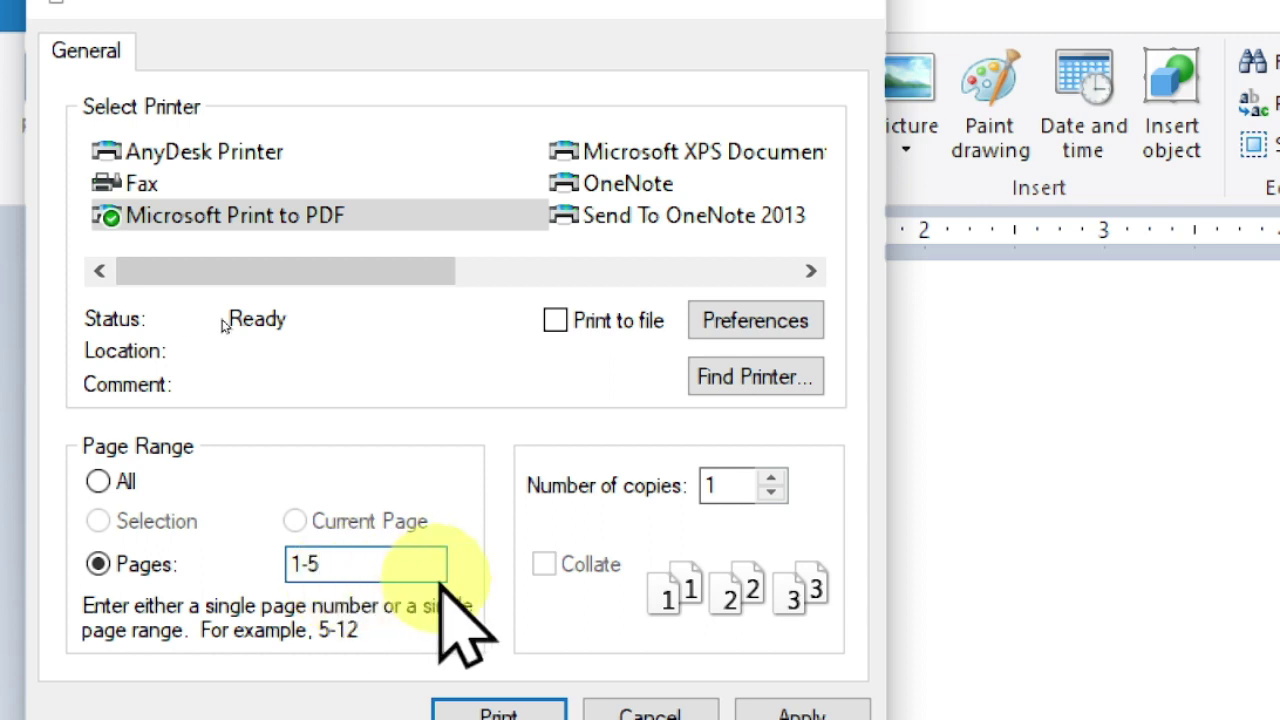
key("BackSpace")
key("BackSpace")
key("BackSpace")
type("2,4,")
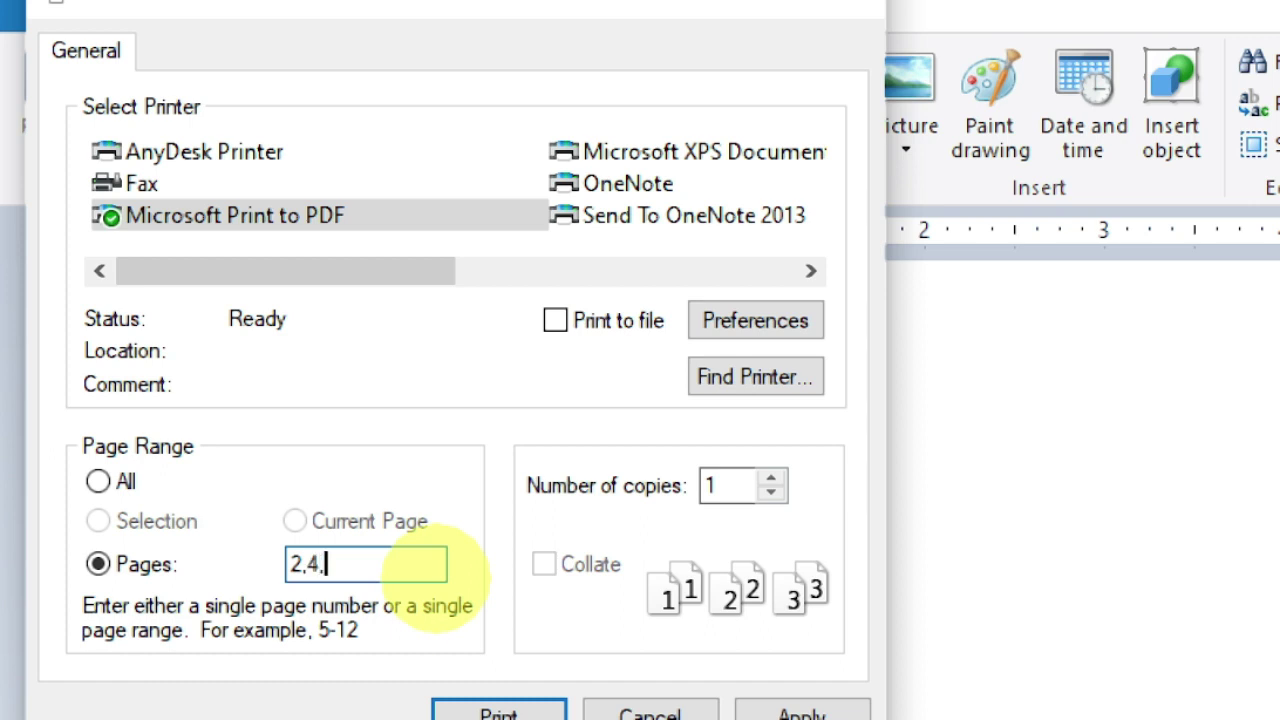
type("6,8")
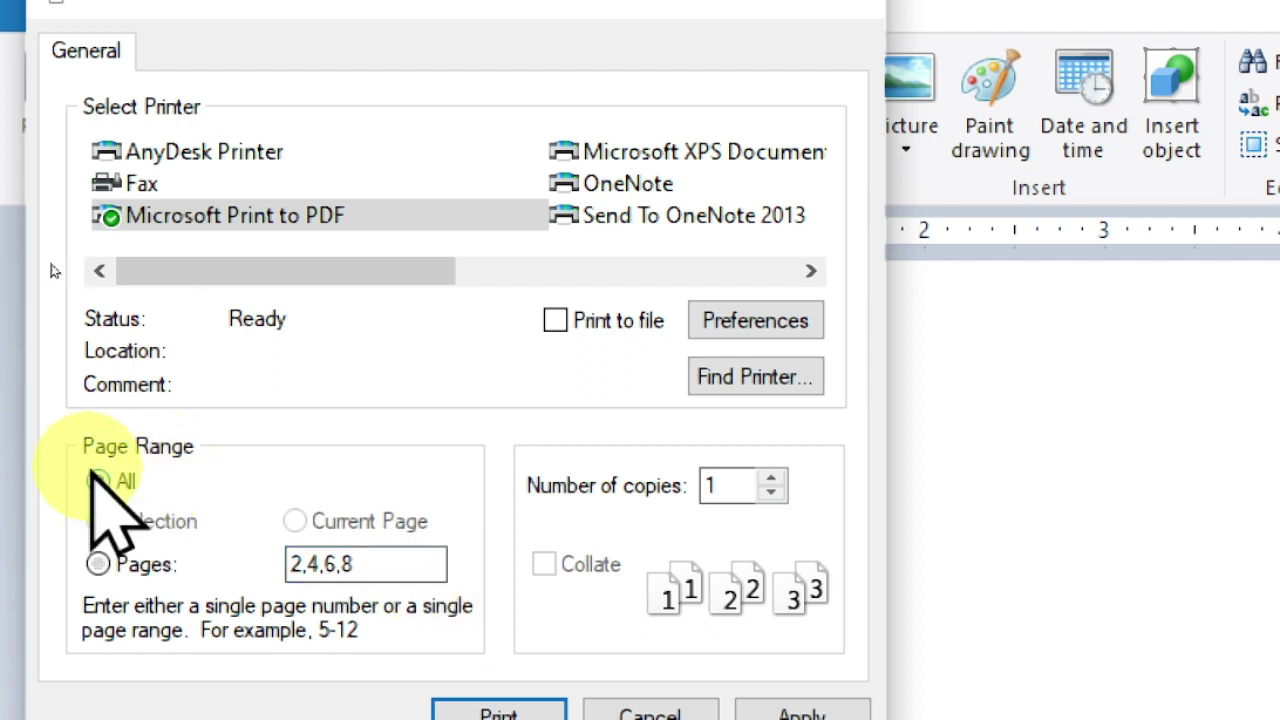
Step: Switch back to all pages, set 8 copies, and cancel without printing
left_click(97, 481)
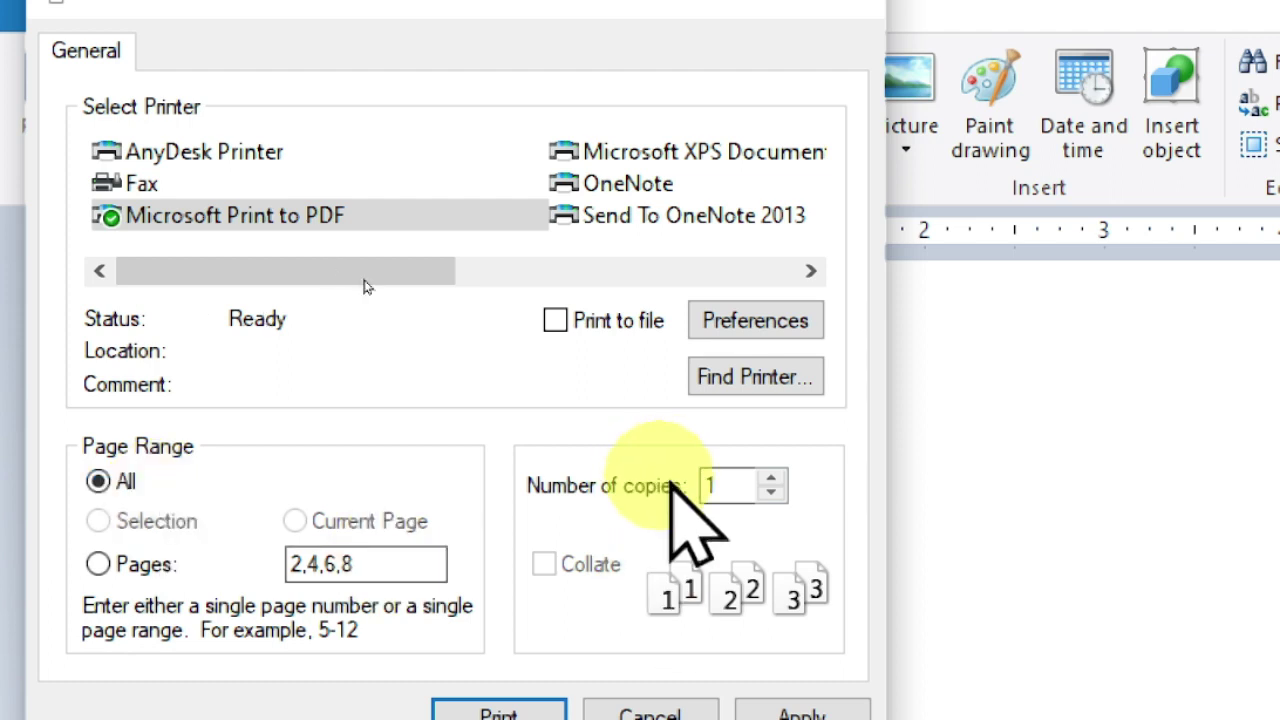
double_click(714, 485)
type("8")
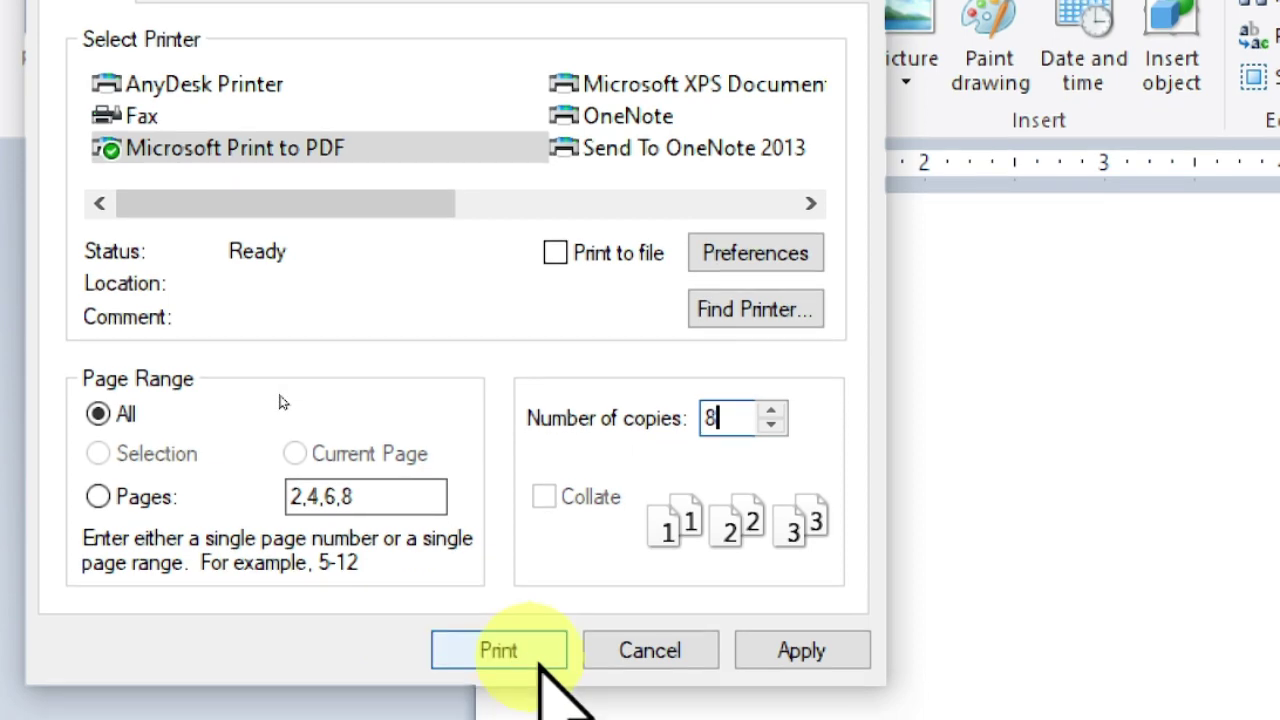
left_click(603, 645)
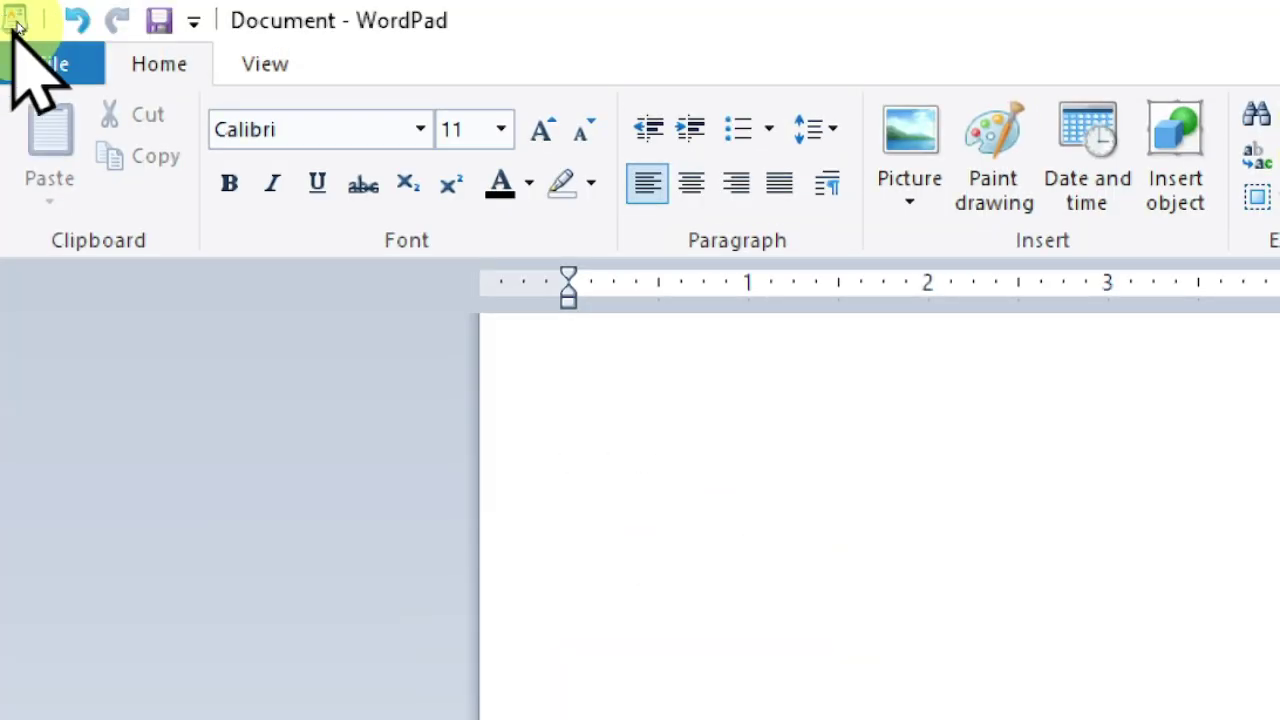
Step: Open Page Setup from the File menu
left_click(42, 66)
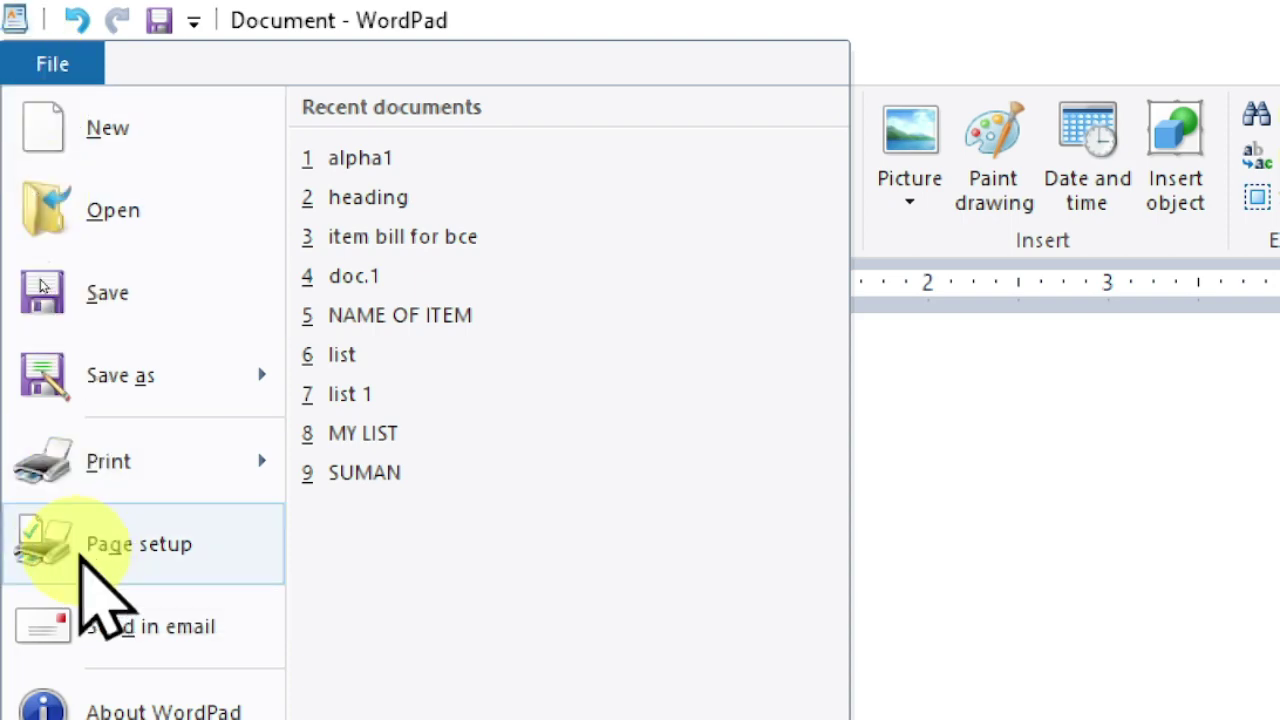
left_click(82, 560)
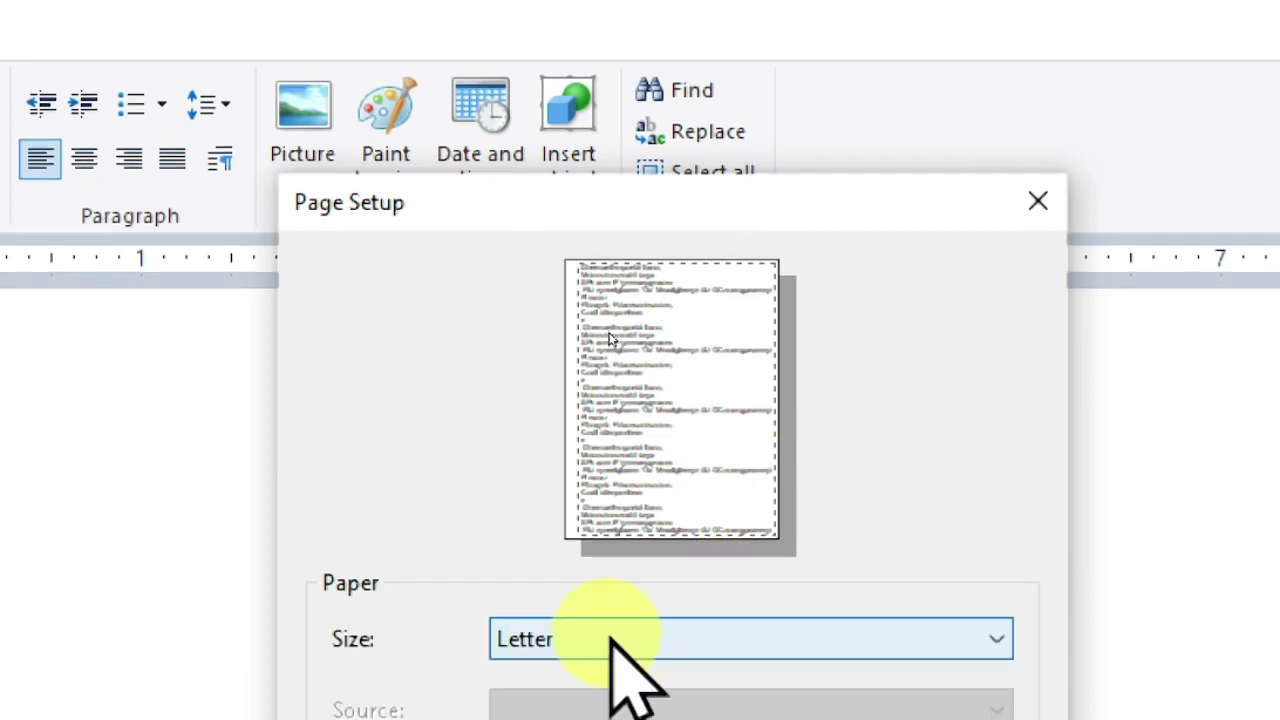
Step: Set A4 portrait paper, a 0.5-inch left margin and page numbers on, then apply
left_click(612, 638)
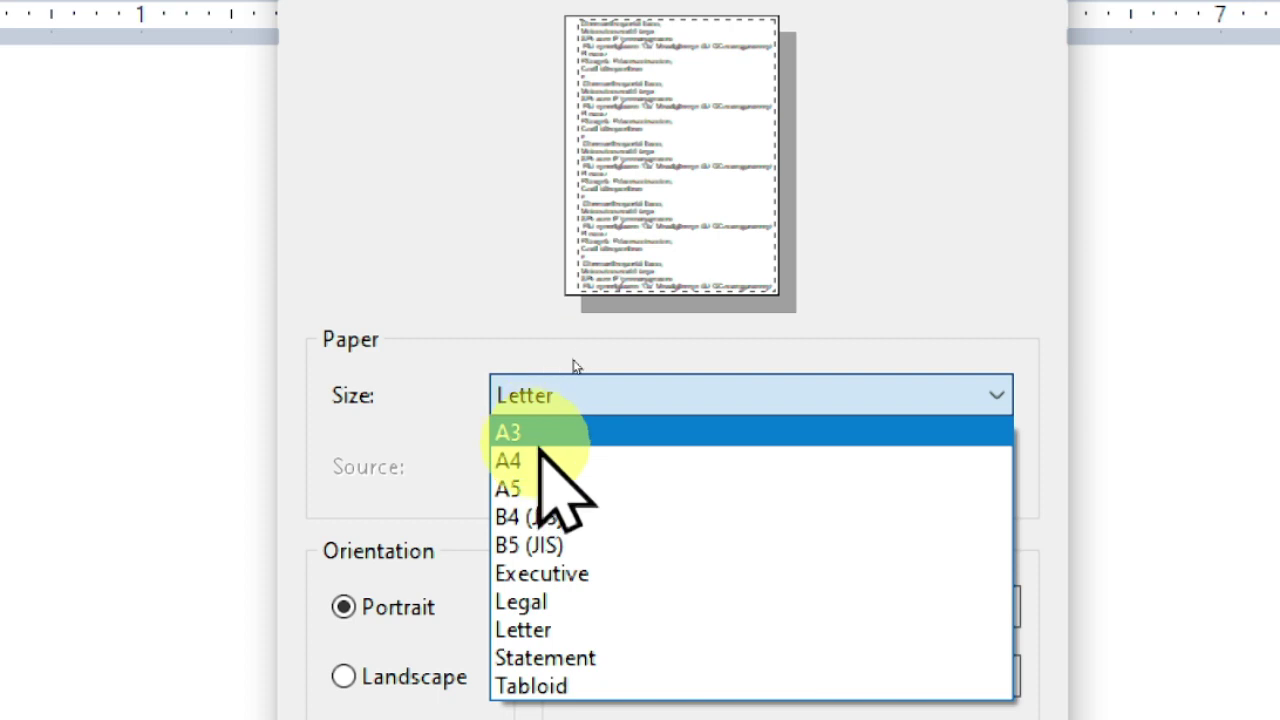
left_click(541, 460)
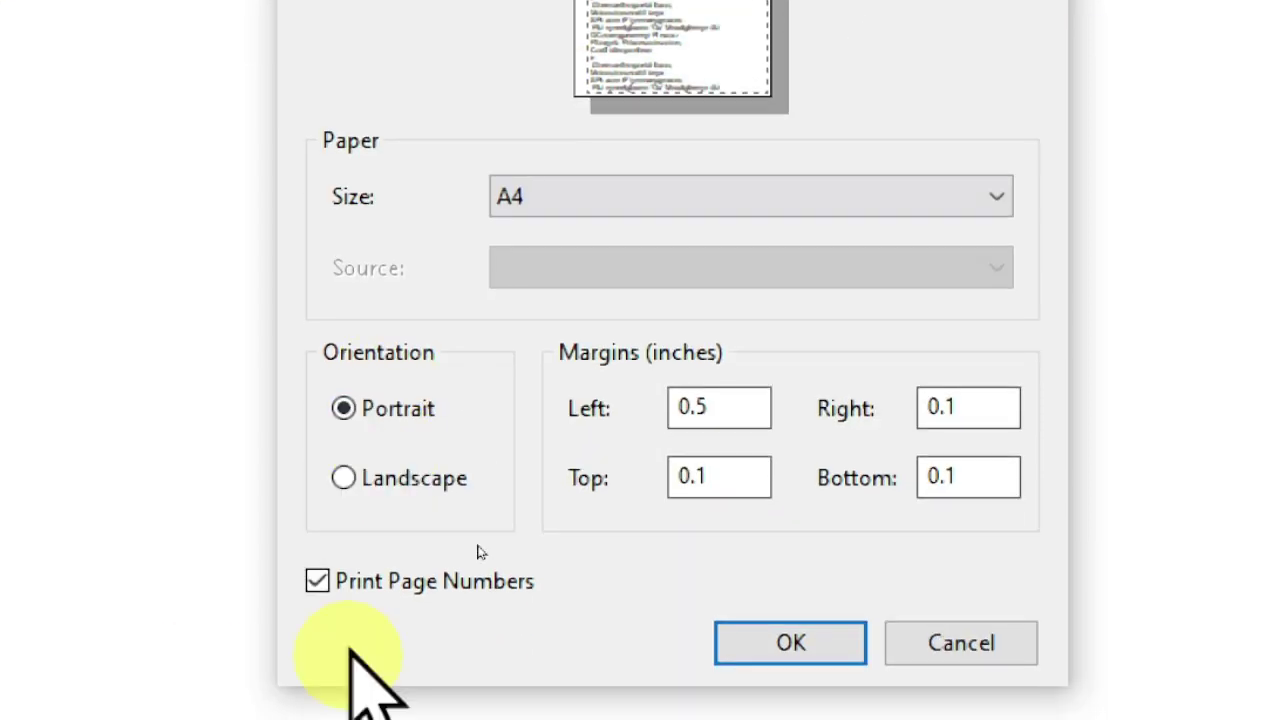
left_click(358, 488)
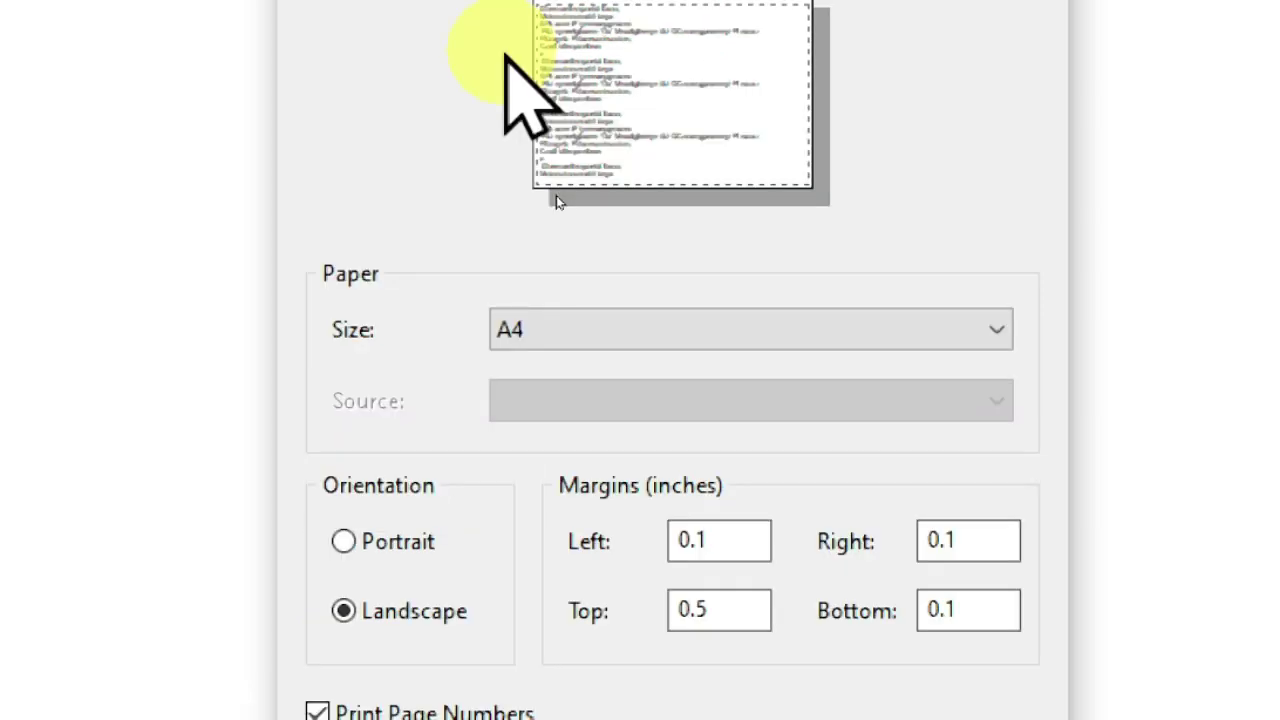
left_click(343, 541)
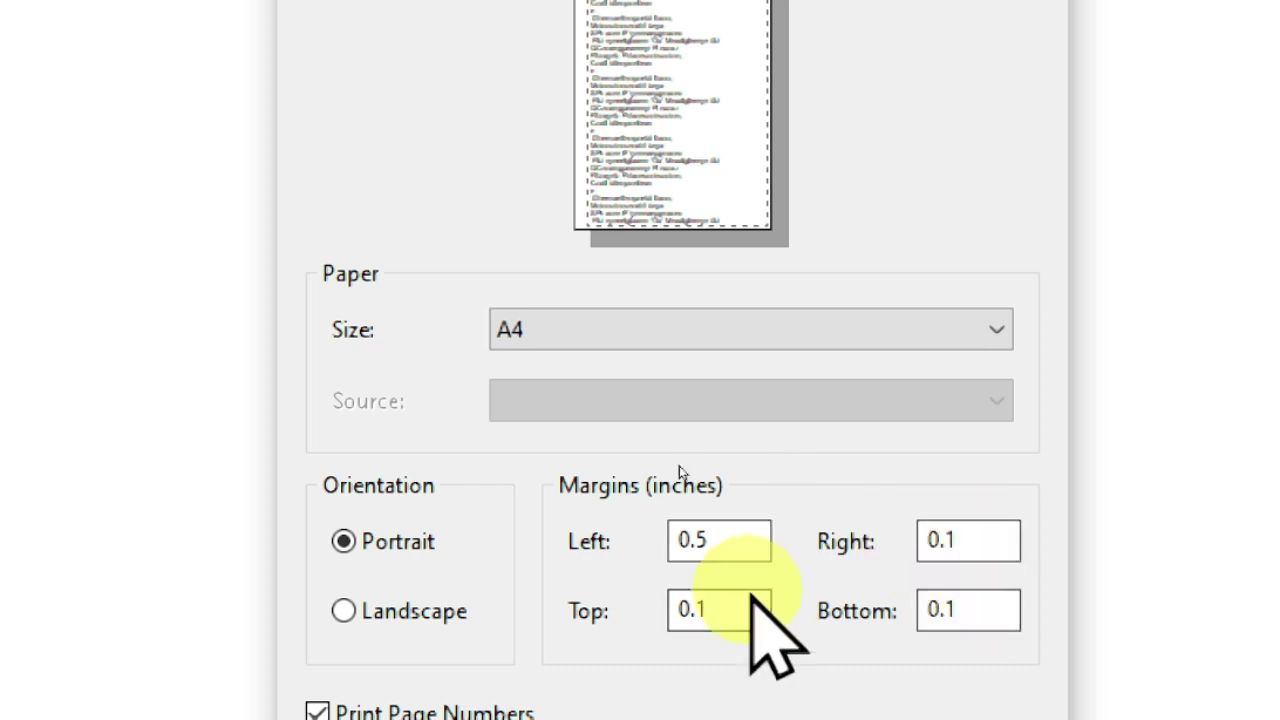
double_click(722, 541)
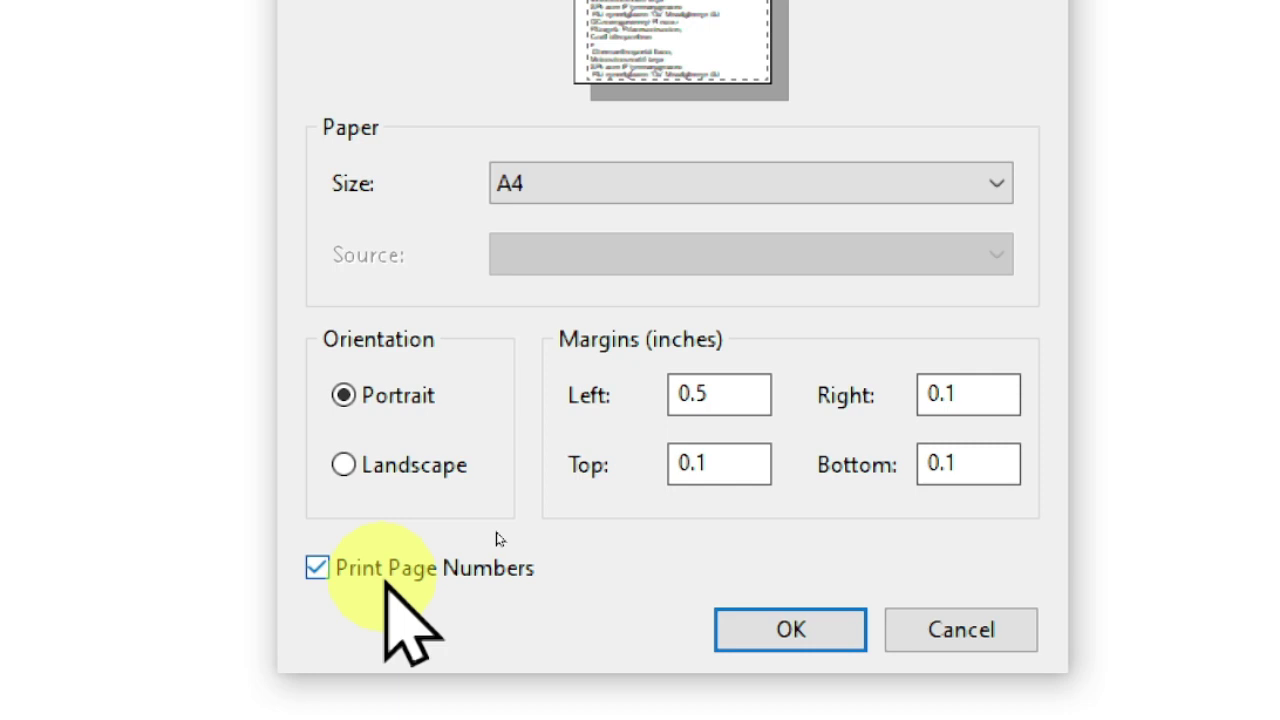
left_click(318, 568)
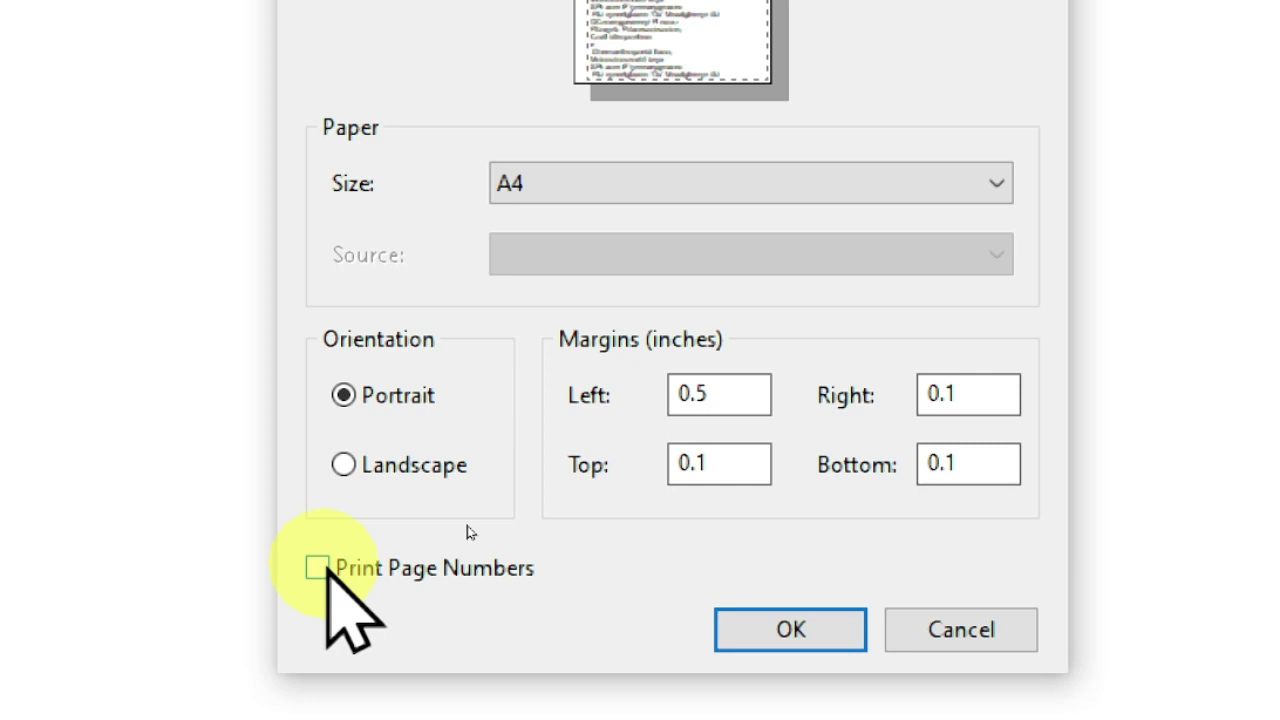
left_click(318, 568)
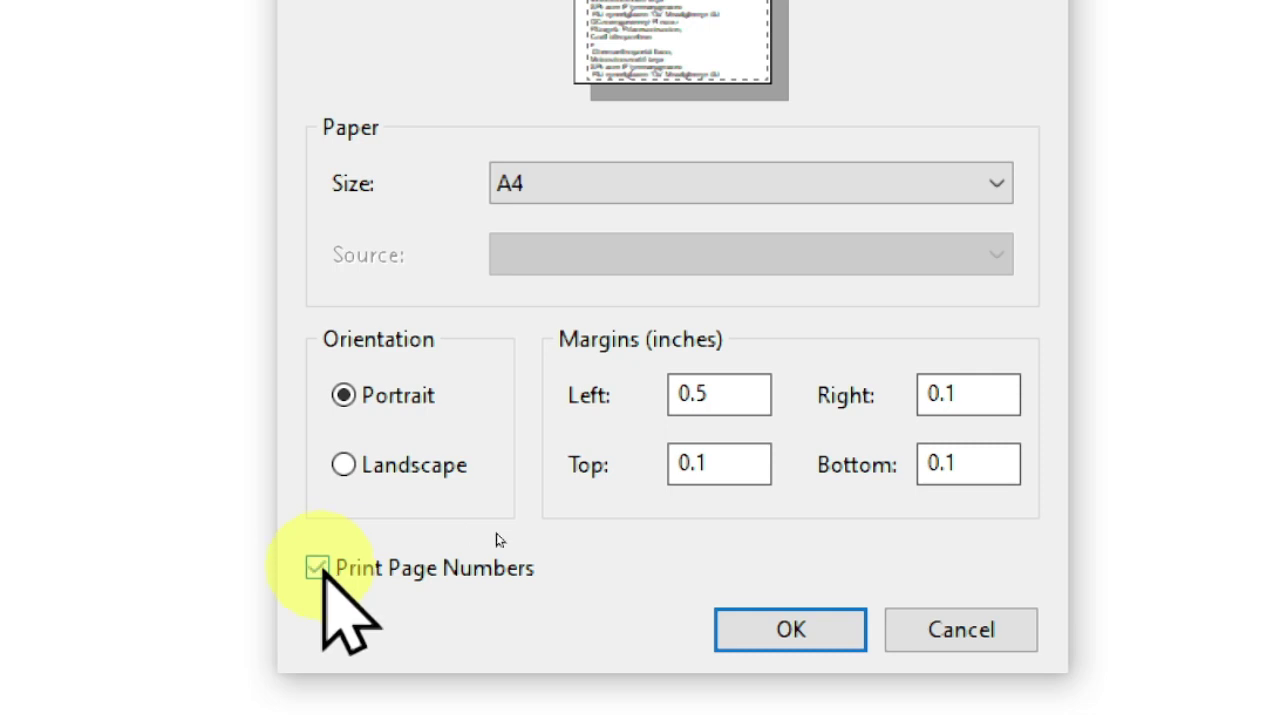
left_click(785, 630)
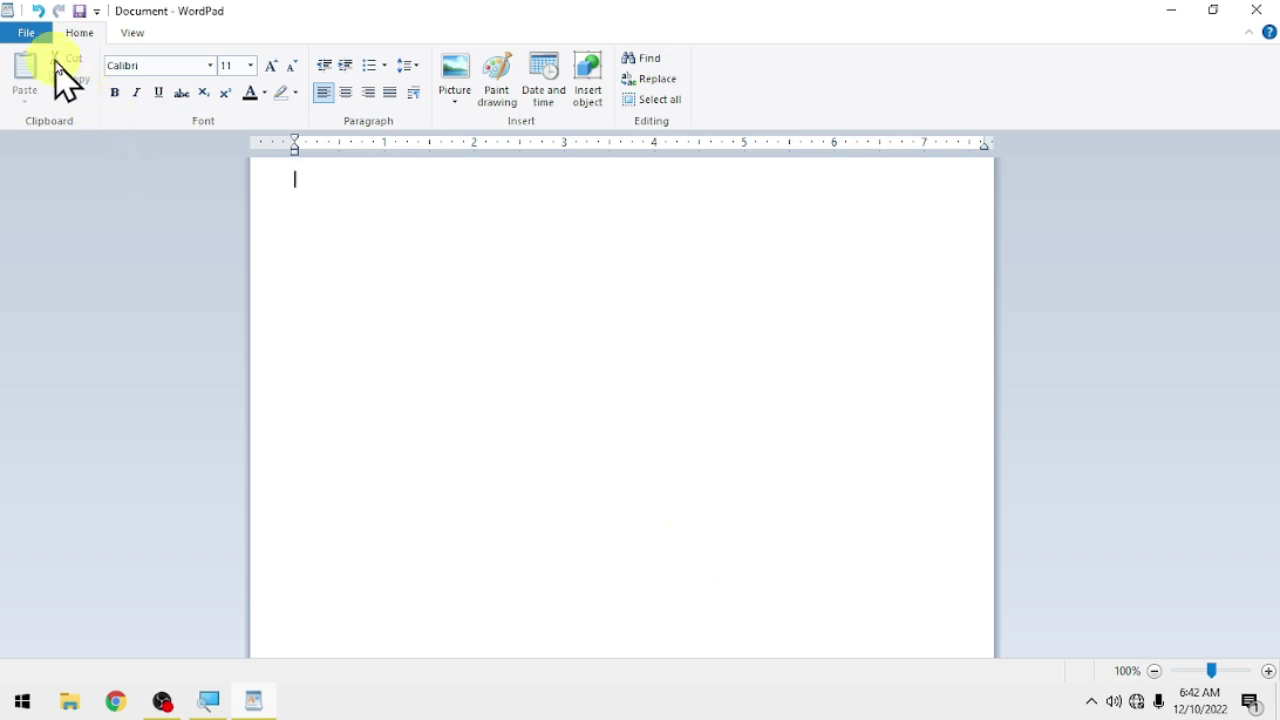
left_click(41, 40)
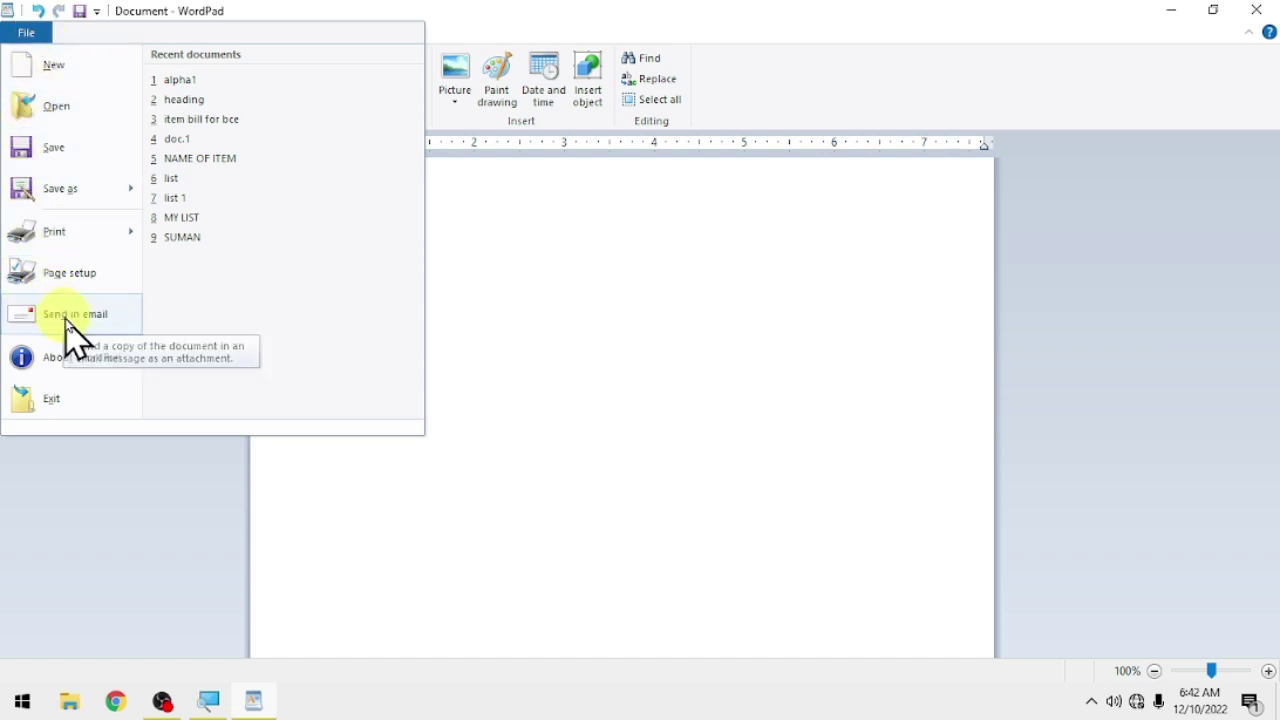
left_click(72, 370)
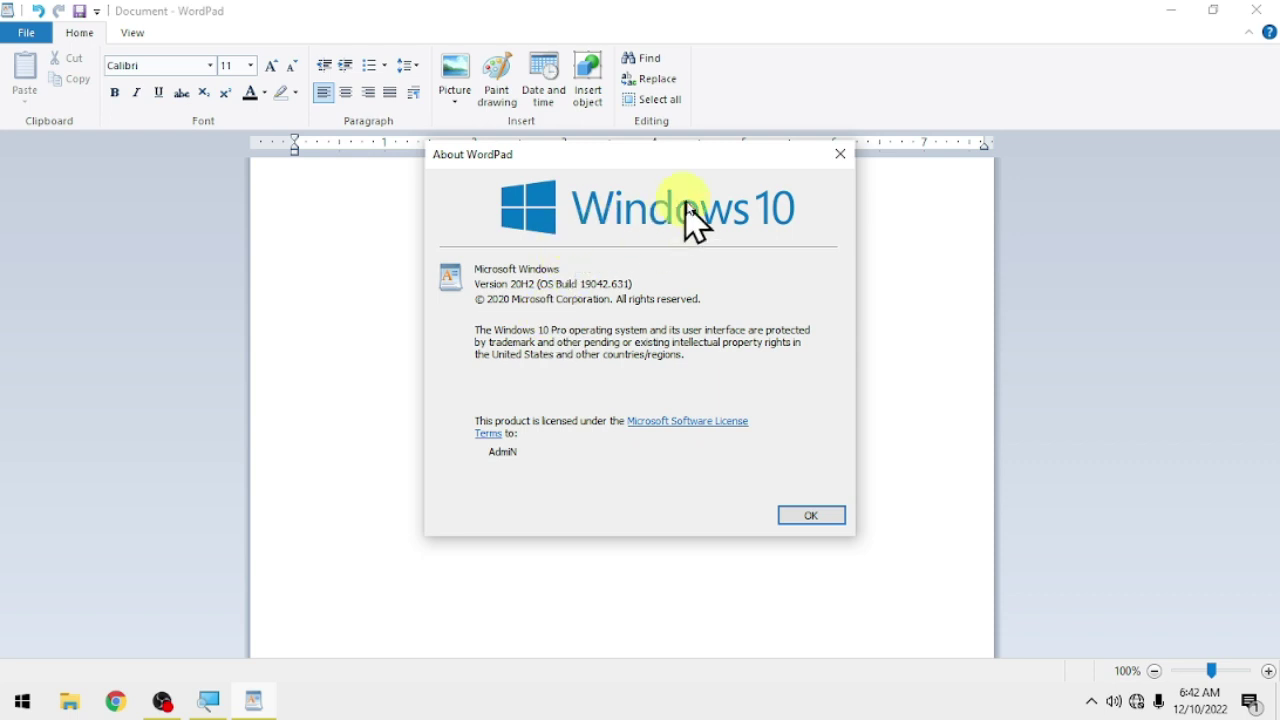
left_click(840, 155)
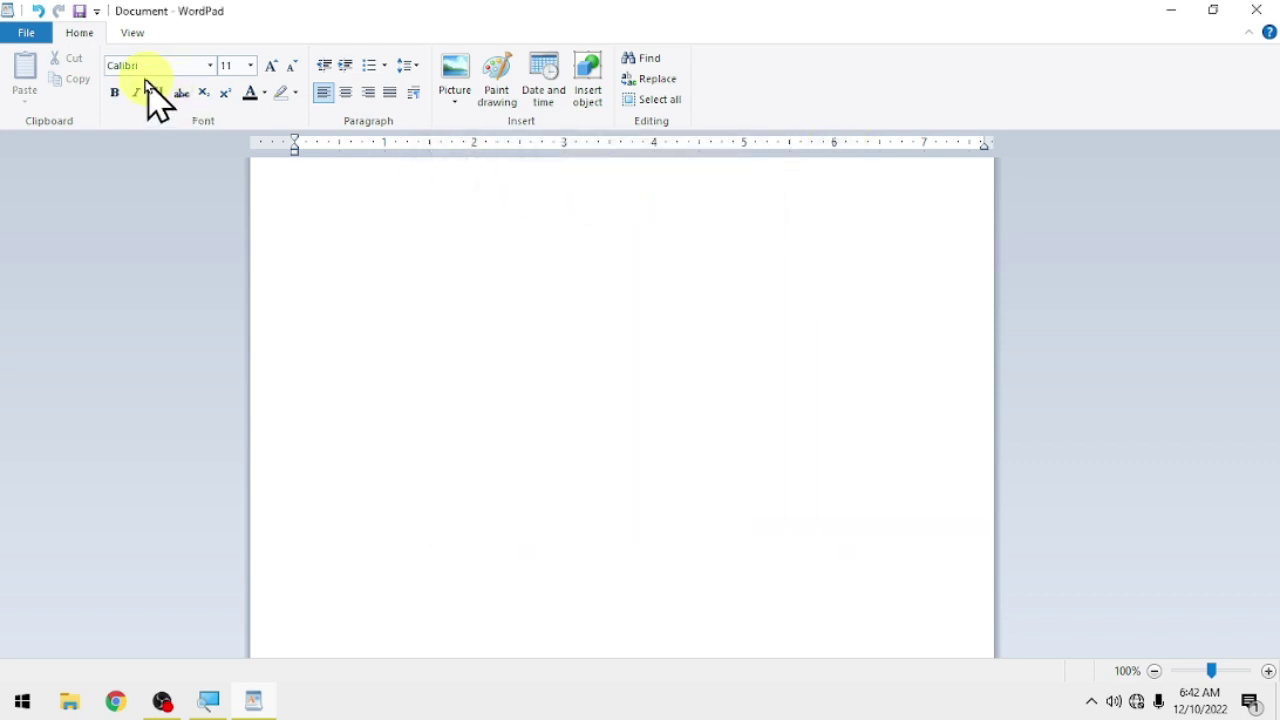
left_click(25, 36)
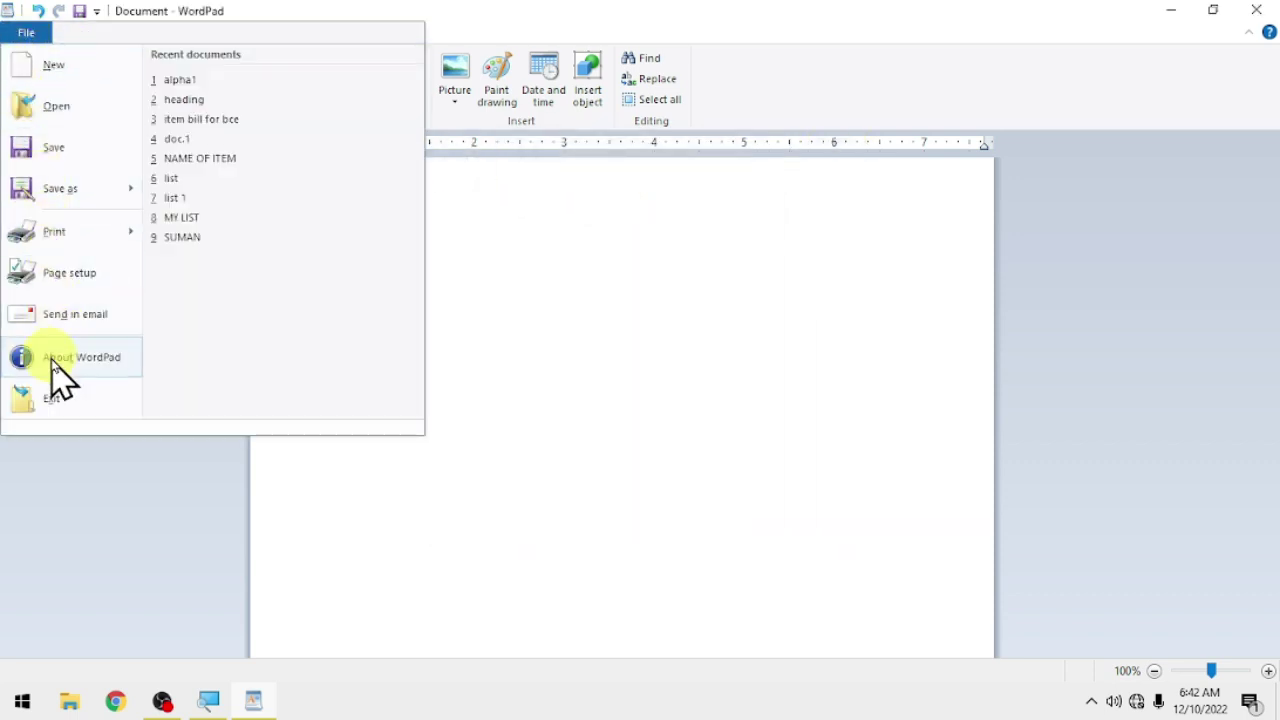
left_click(514, 311)
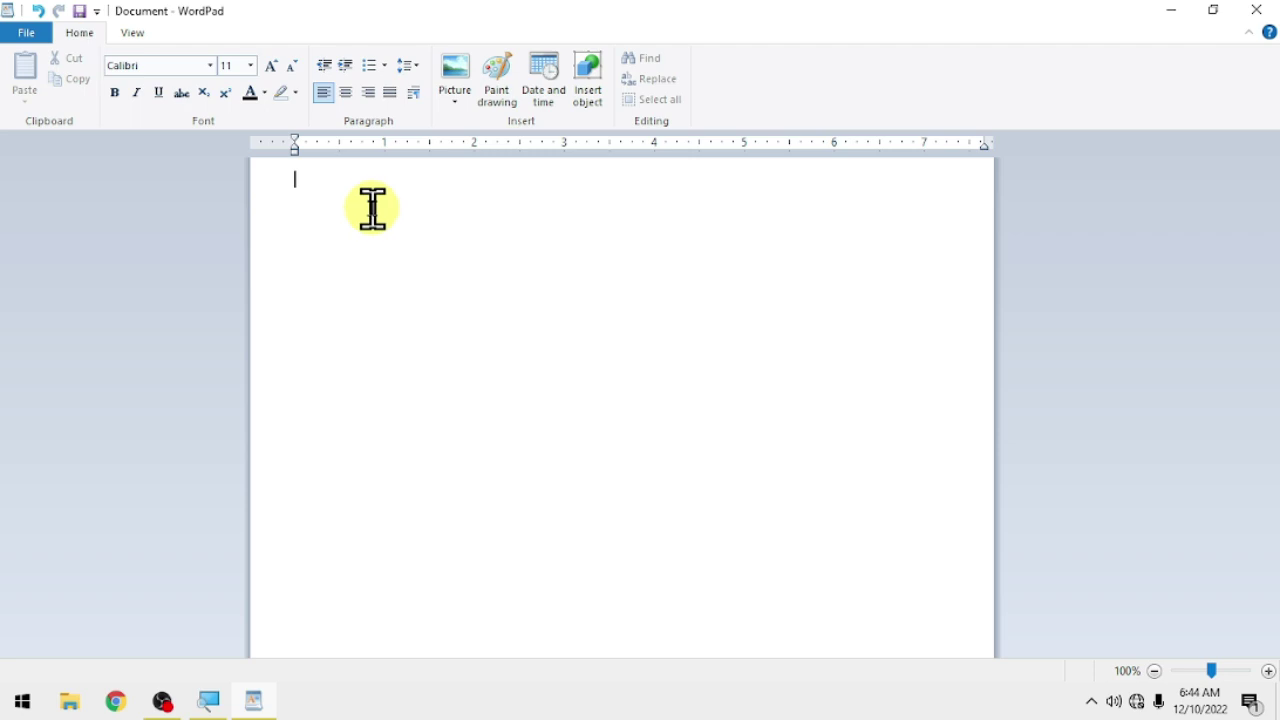
Step: Type 'name of animal', then tiger, lion, elephant, cow, ox and bofallow, one per line
type("name of a")
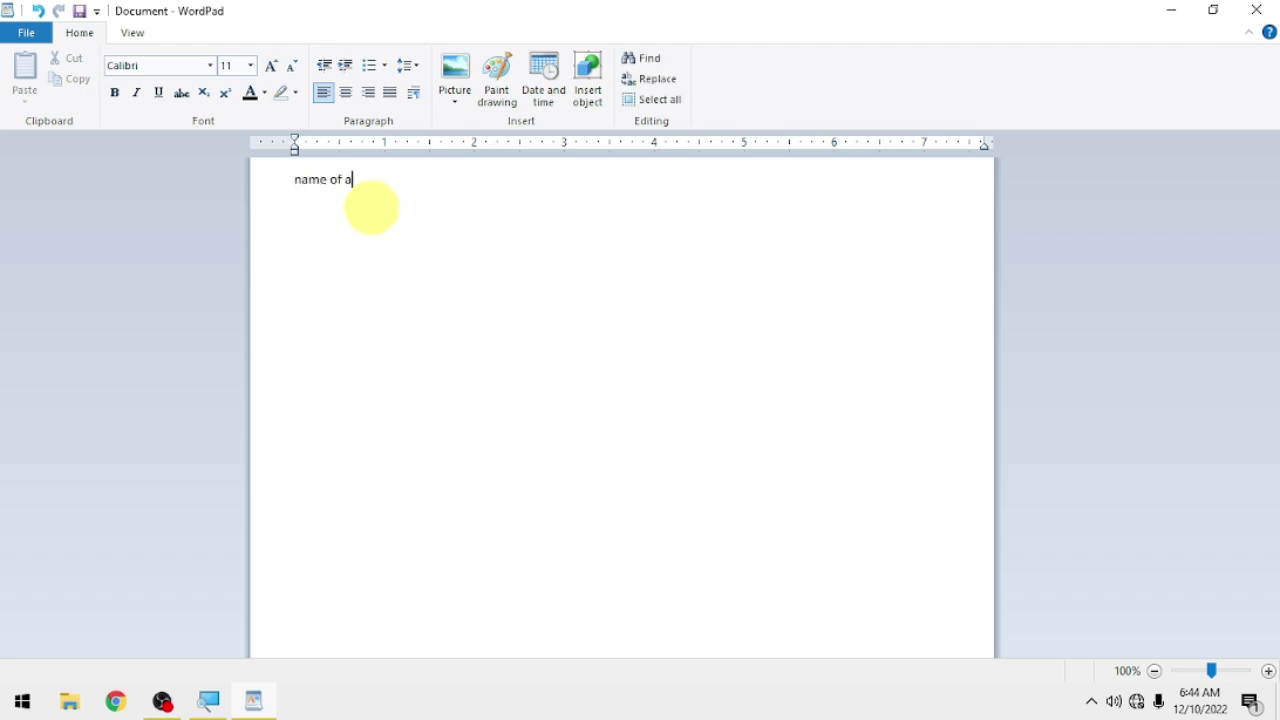
type("nimal")
key("Return")
type("tiger")
key("Return")
type("lion")
key("Return")
type("elephan")
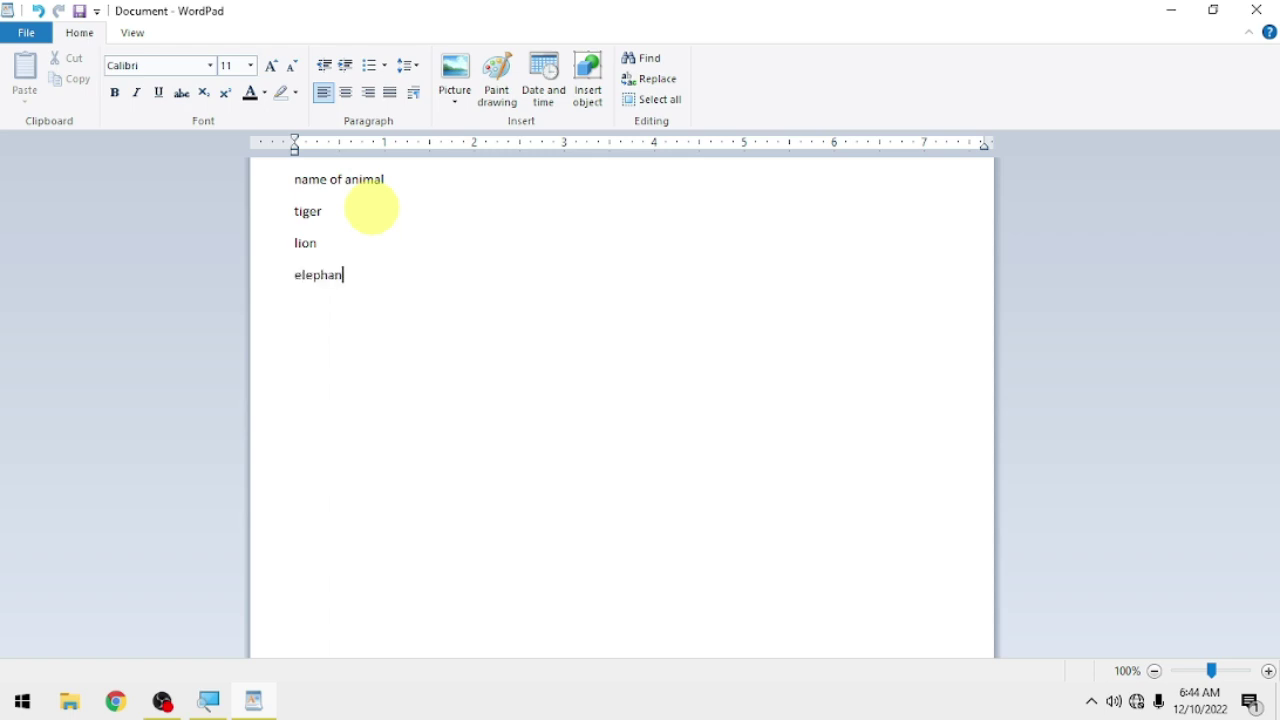
type("t")
key("Return")
type("cow")
key("Return")
type("ox")
key("Return")
type("bo")
type("fallow")
key("Return")
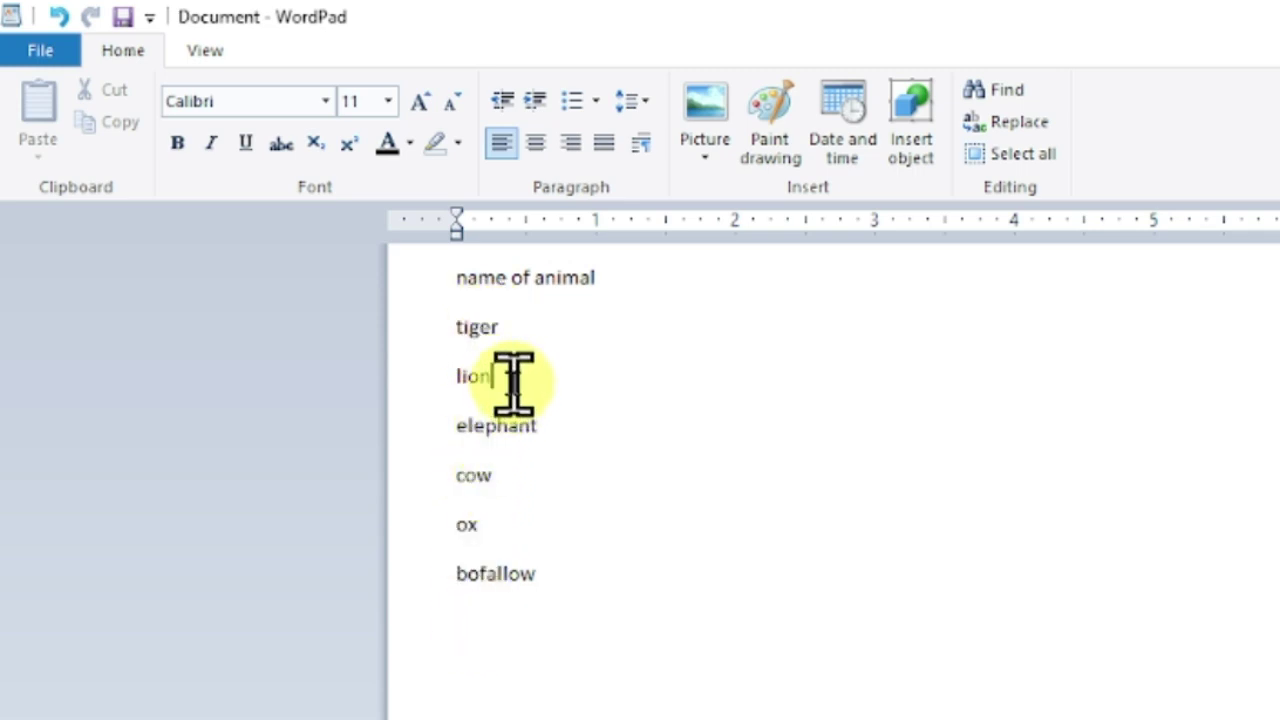
Step: Cut the tiger and lion lines and place them on a new line after bofallow
left_click_drag(511, 371, 428, 342)
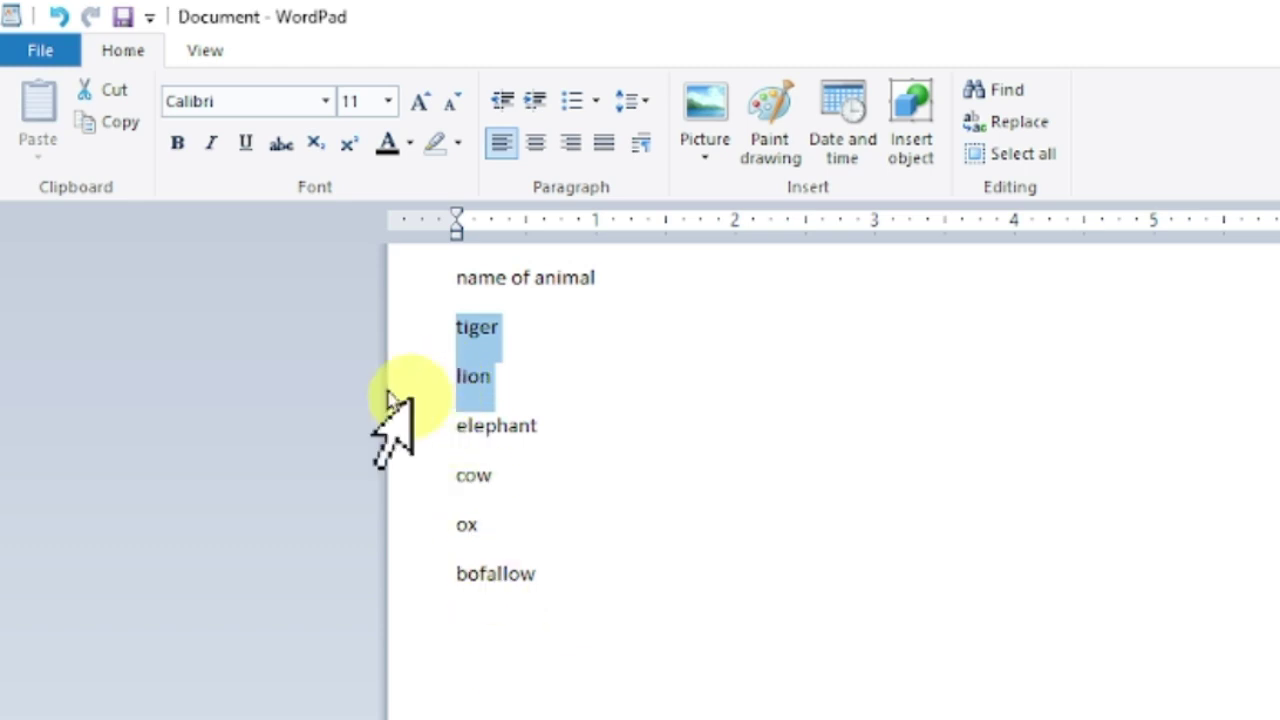
left_click(110, 95)
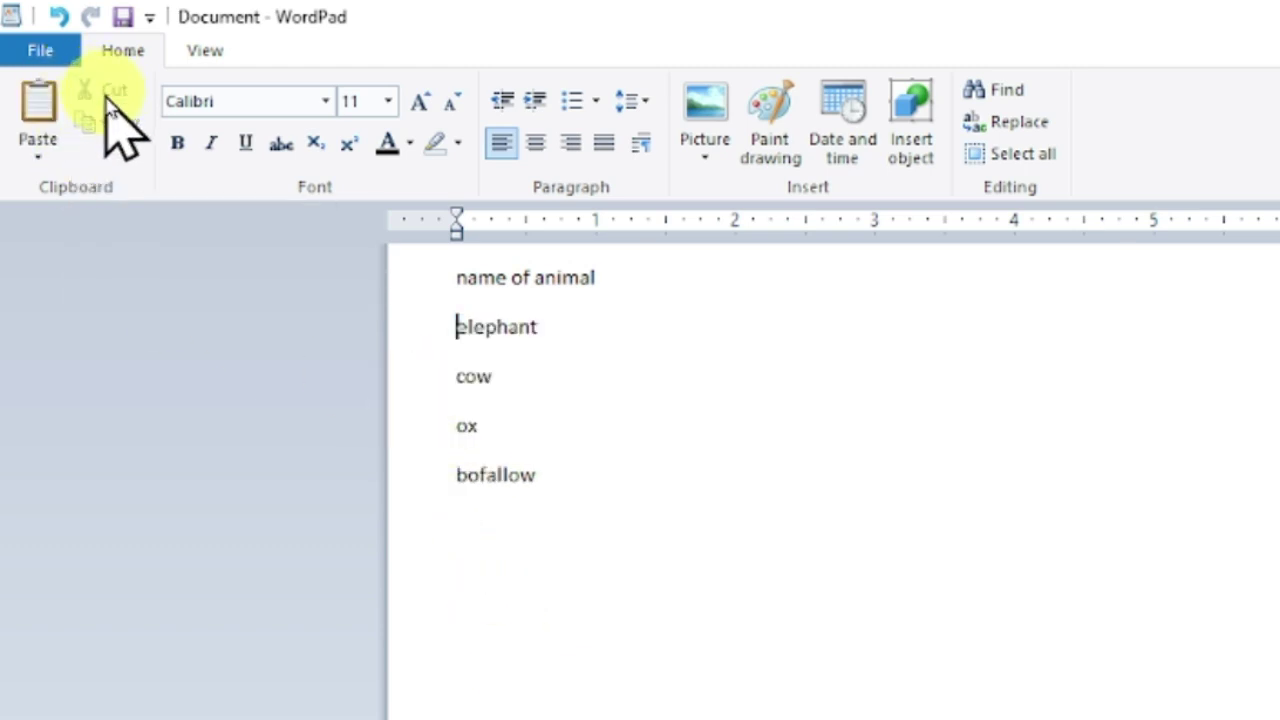
left_click(568, 480)
key("Return")
type("lion")
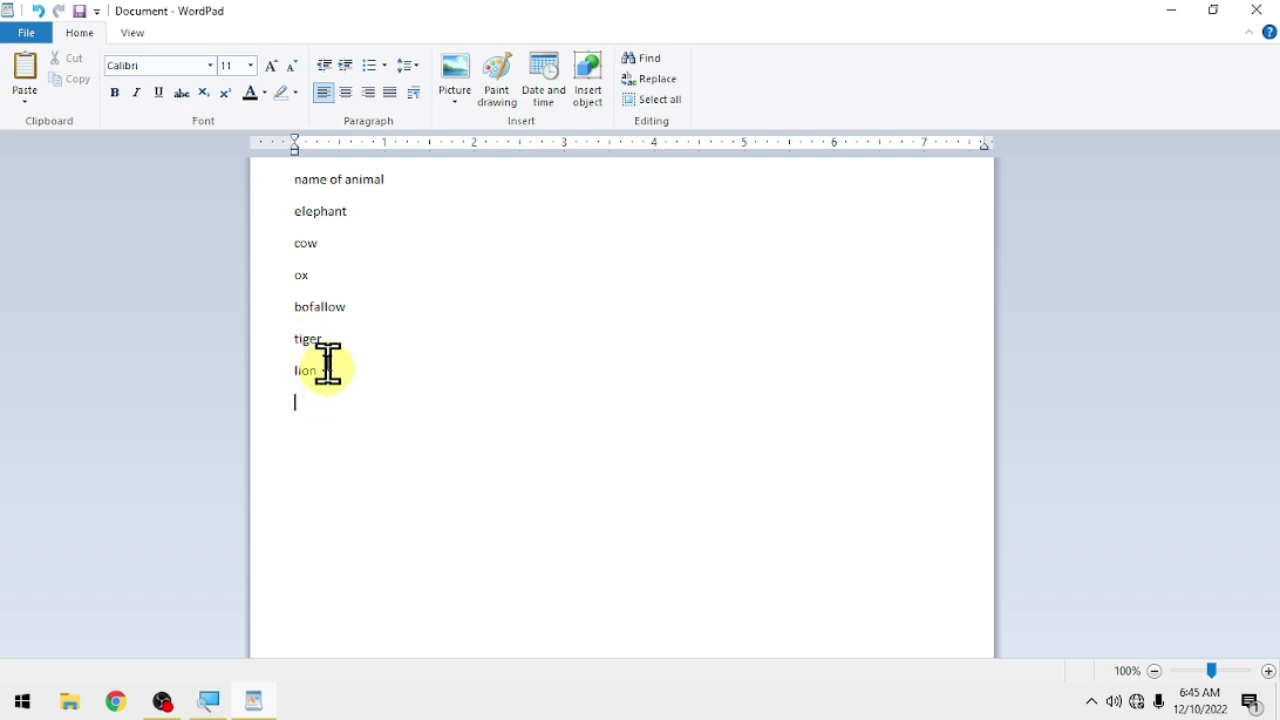
Step: Copy the elephant-through-lion lines and paste them twice below lion
left_click_drag(328, 370, 262, 214)
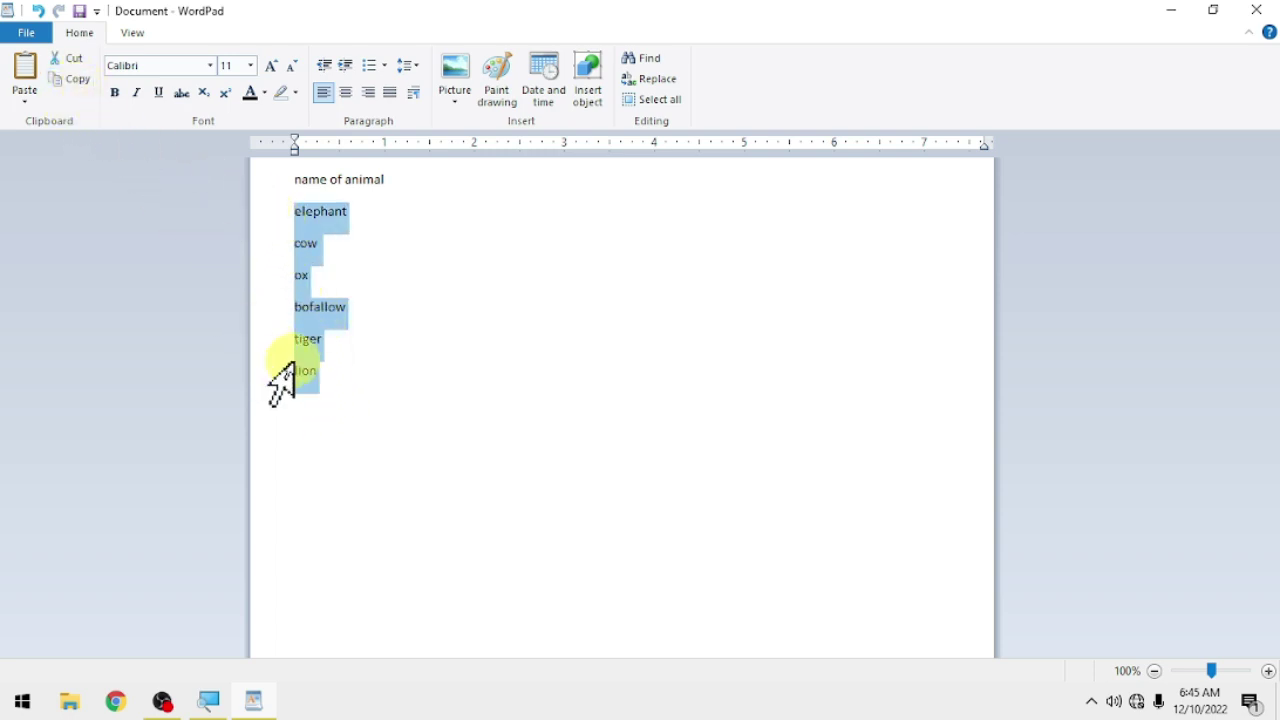
left_click(300, 385)
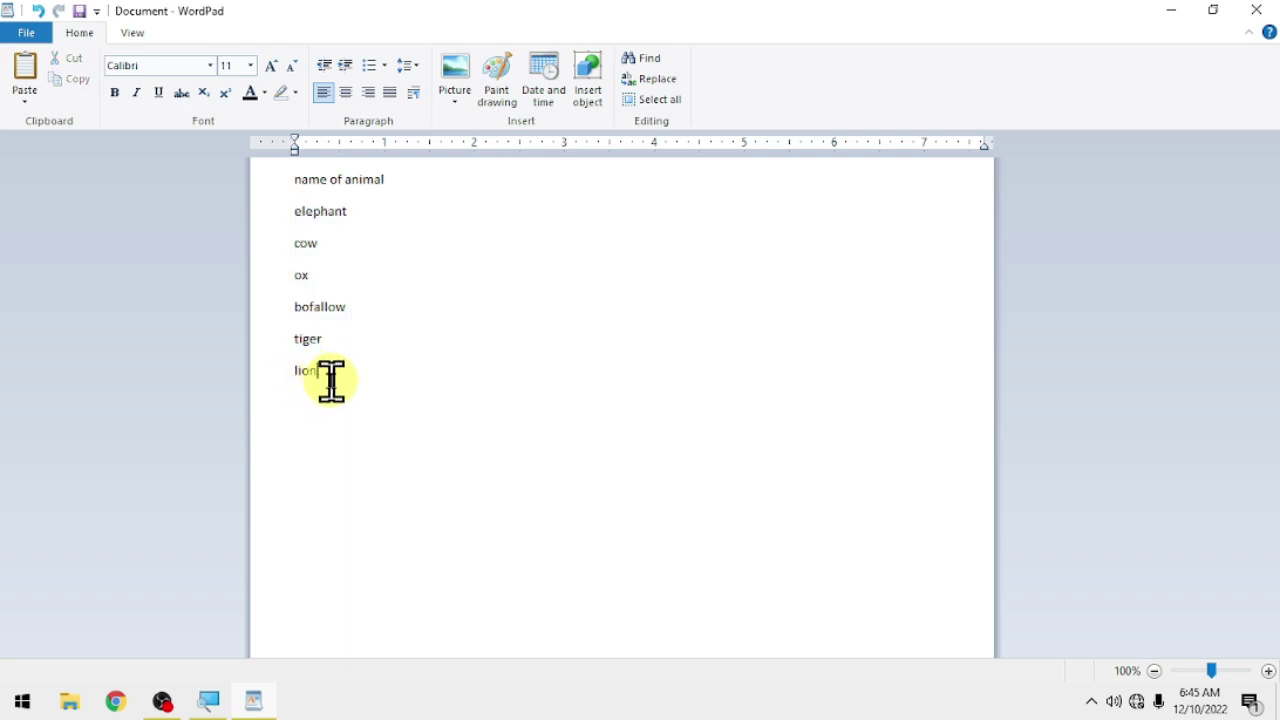
left_click(25, 70)
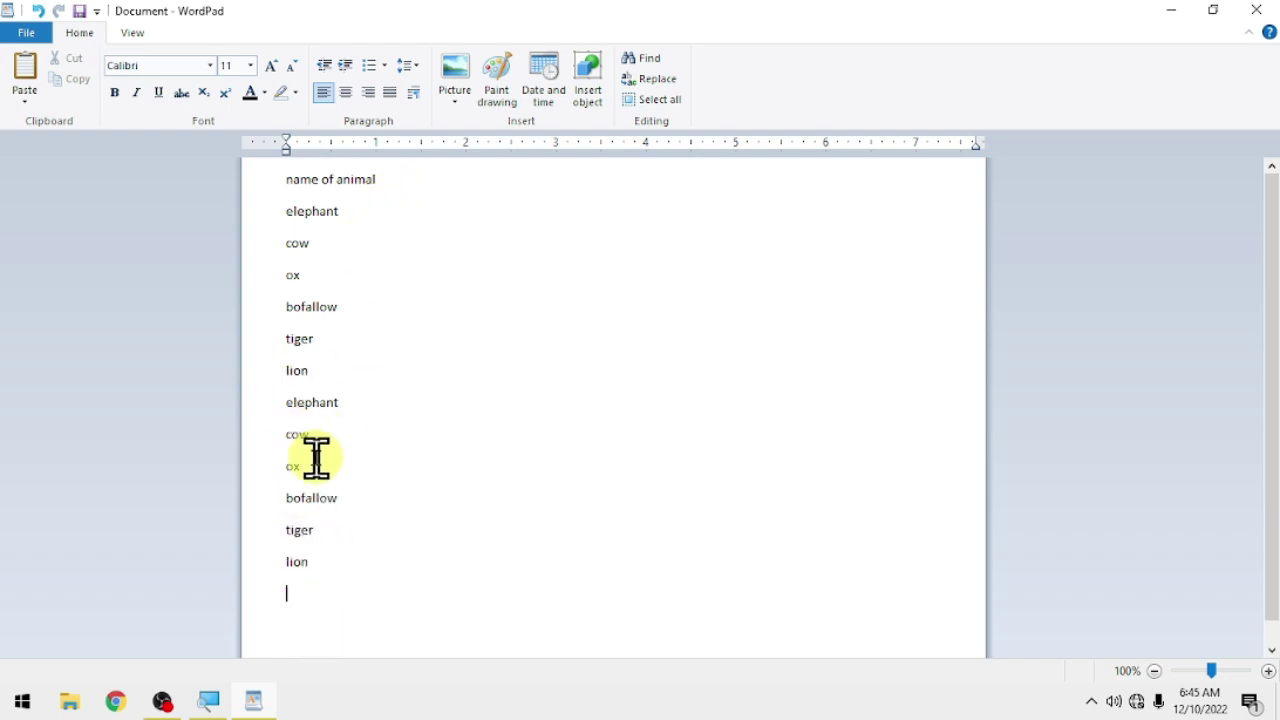
left_click(24, 88)
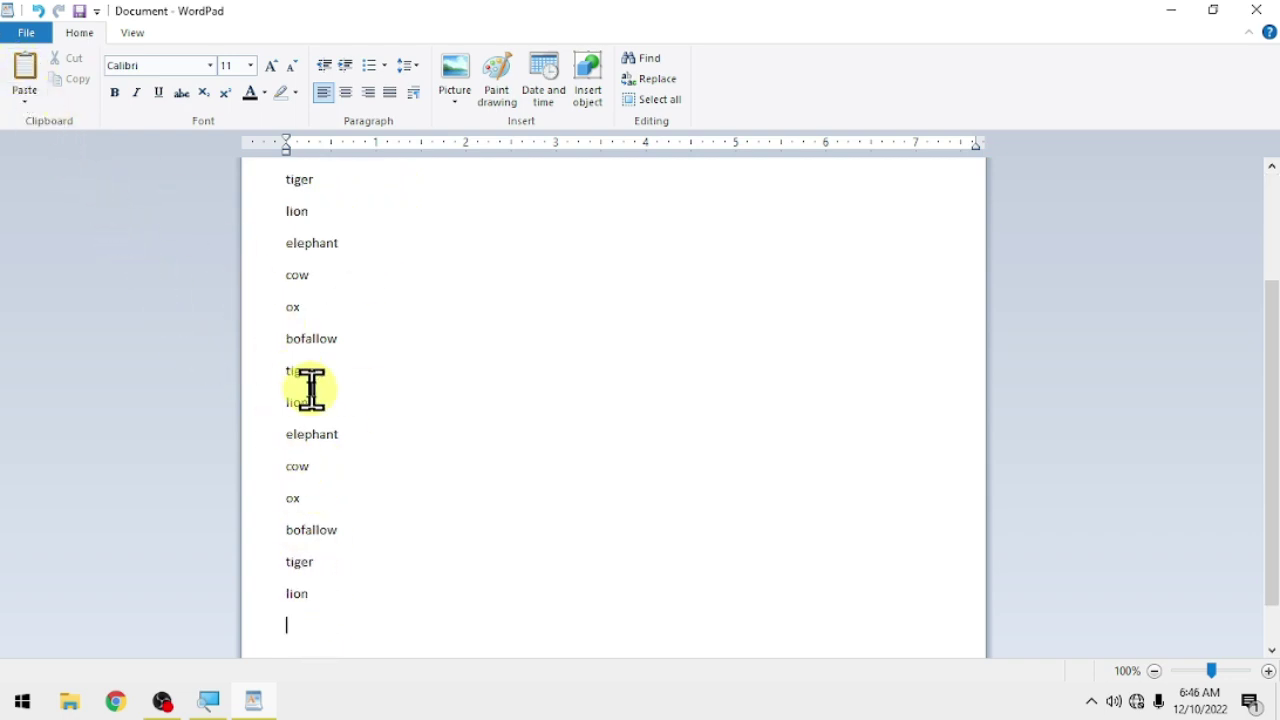
scroll(311, 389, "down", 1)
scroll(311, 389, "up", 2)
scroll(311, 389, "up", 1)
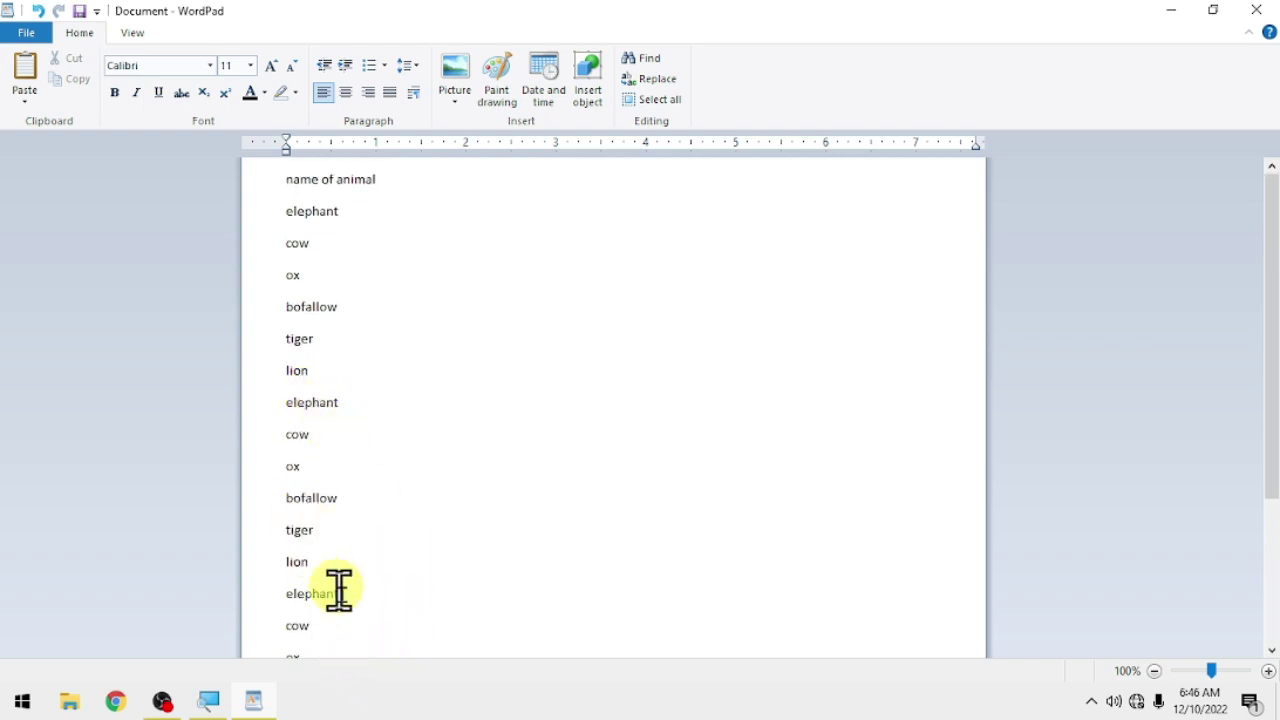
scroll(349, 623, "down", 2)
scroll(349, 623, "down", 3)
left_click_drag(349, 623, 234, 66)
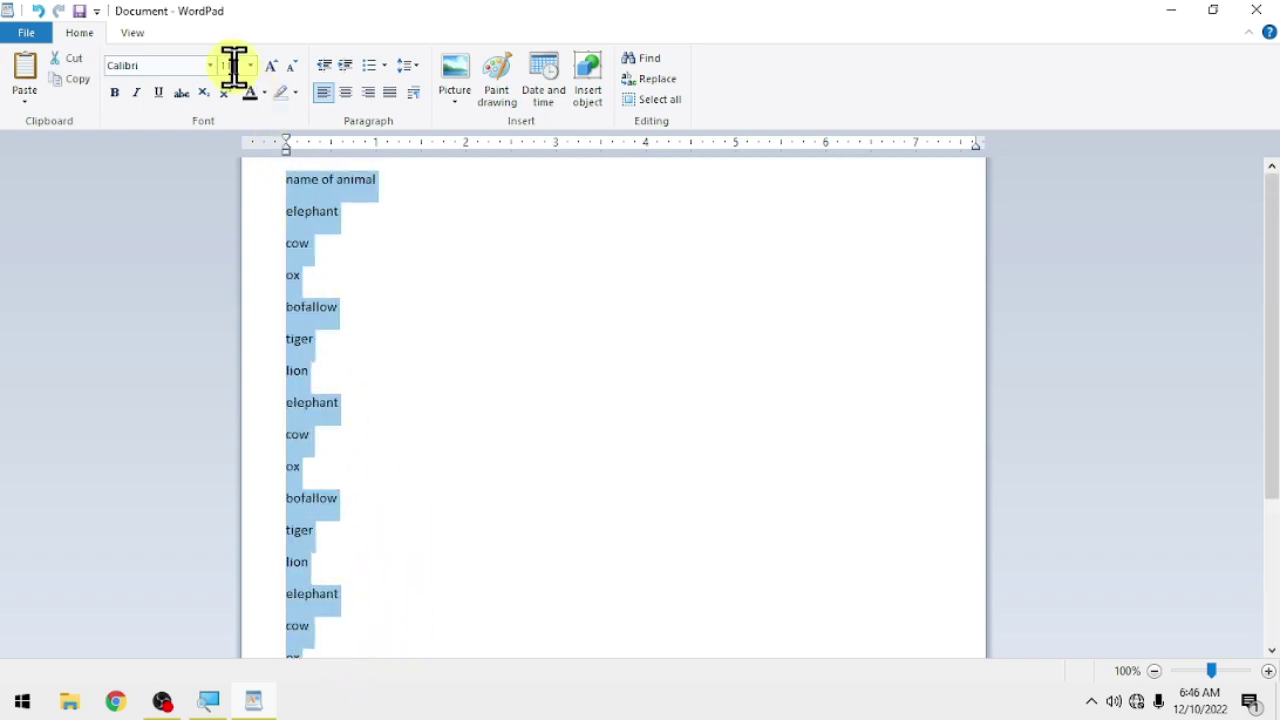
key("Delete")
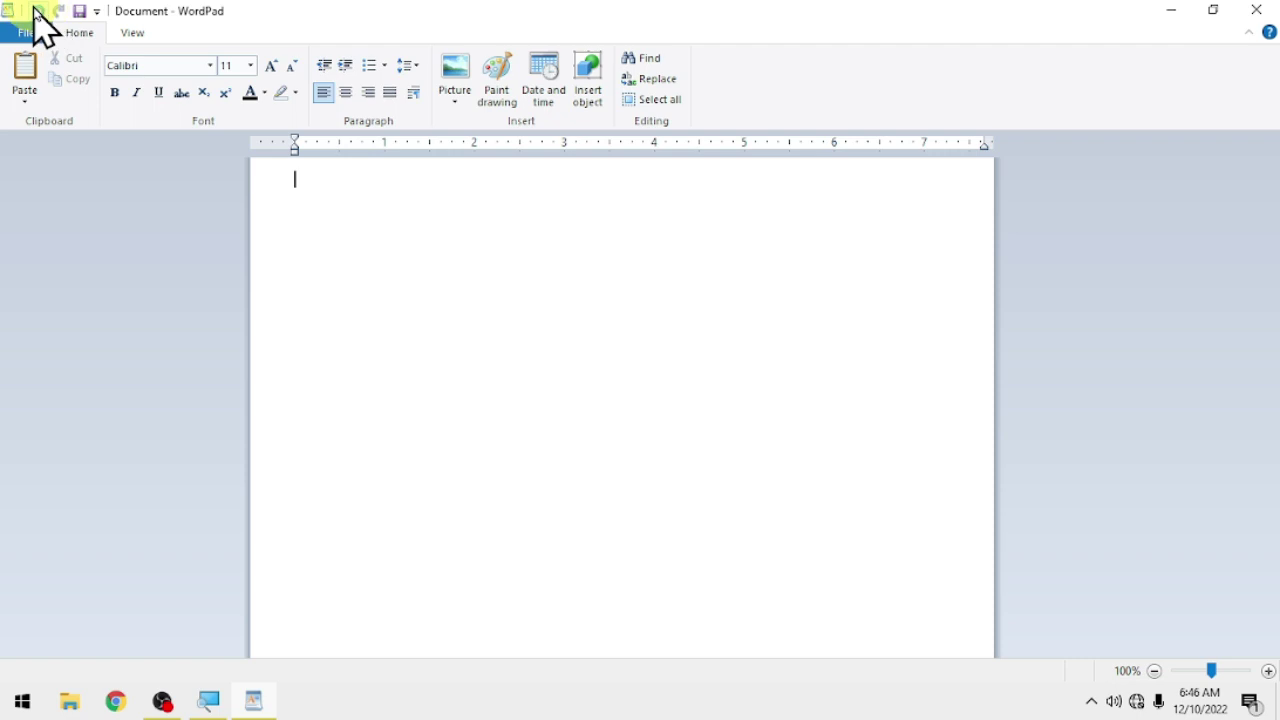
left_click(35, 14)
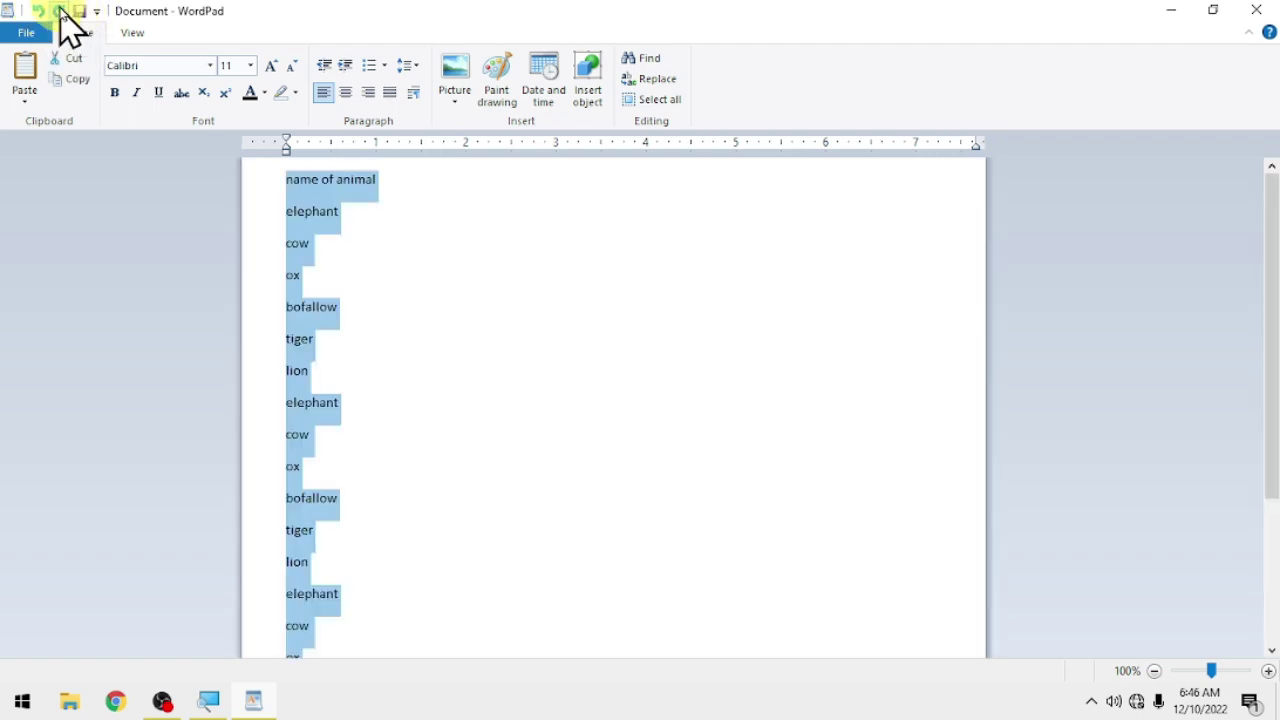
left_click(60, 12)
left_click(45, 11)
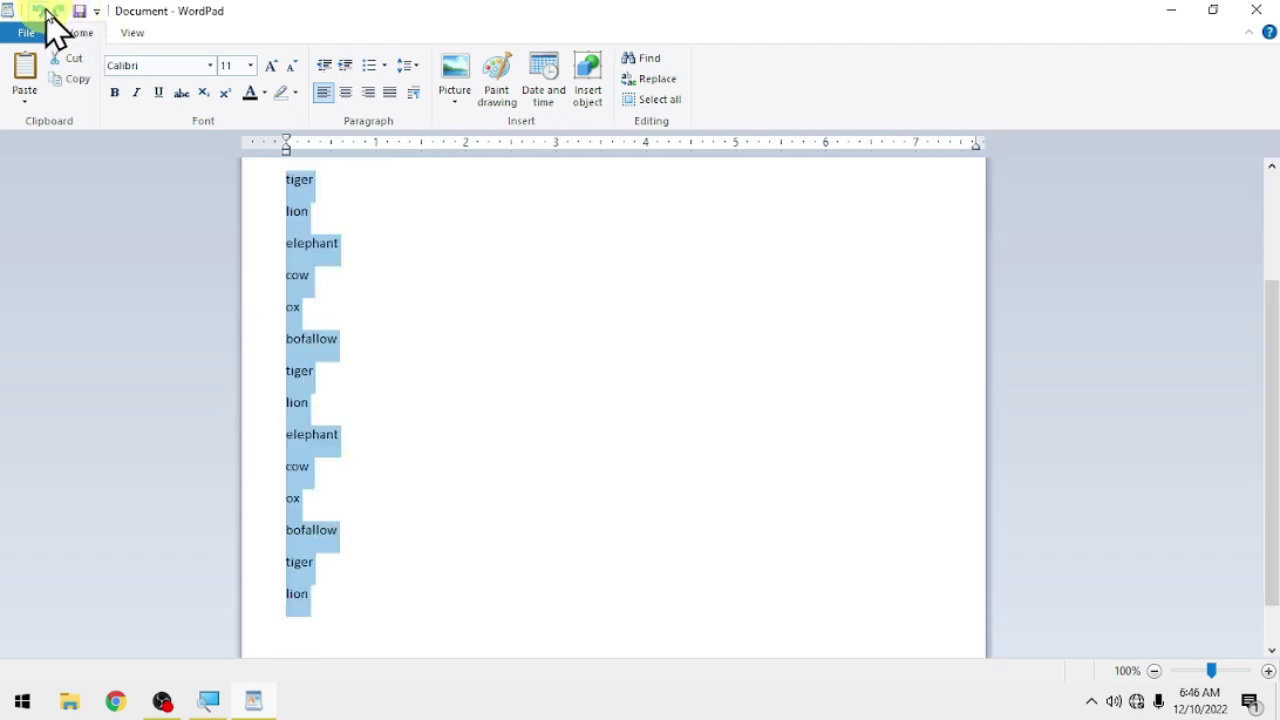
left_click(60, 12)
left_click(37, 13)
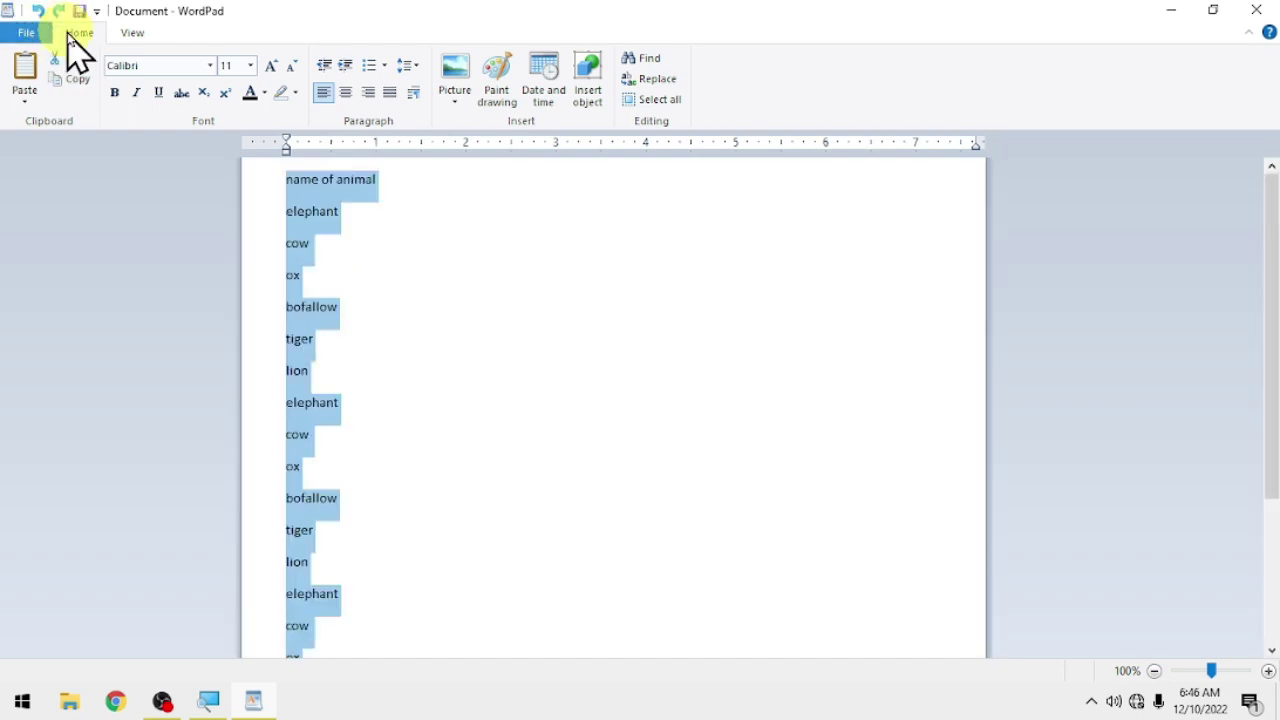
left_click(354, 252)
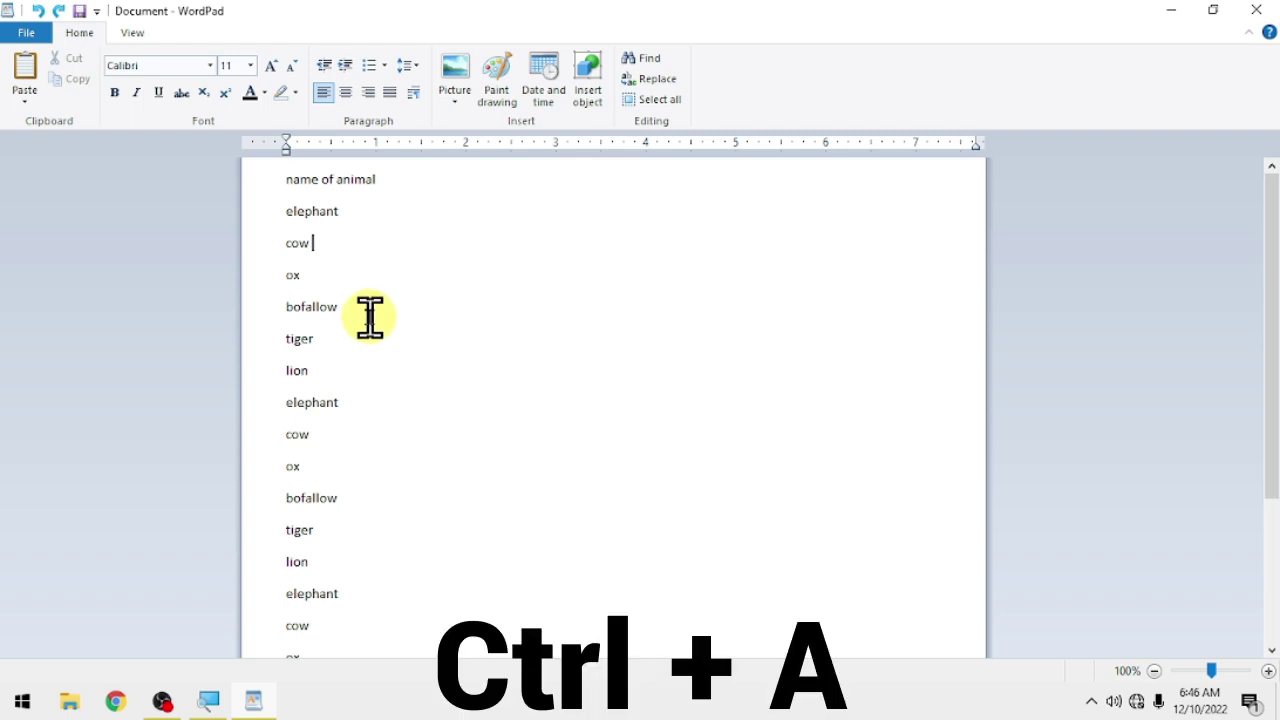
Step: Select all the animal list text and set it in Bernard MT Condensed
key("ctrl+a")
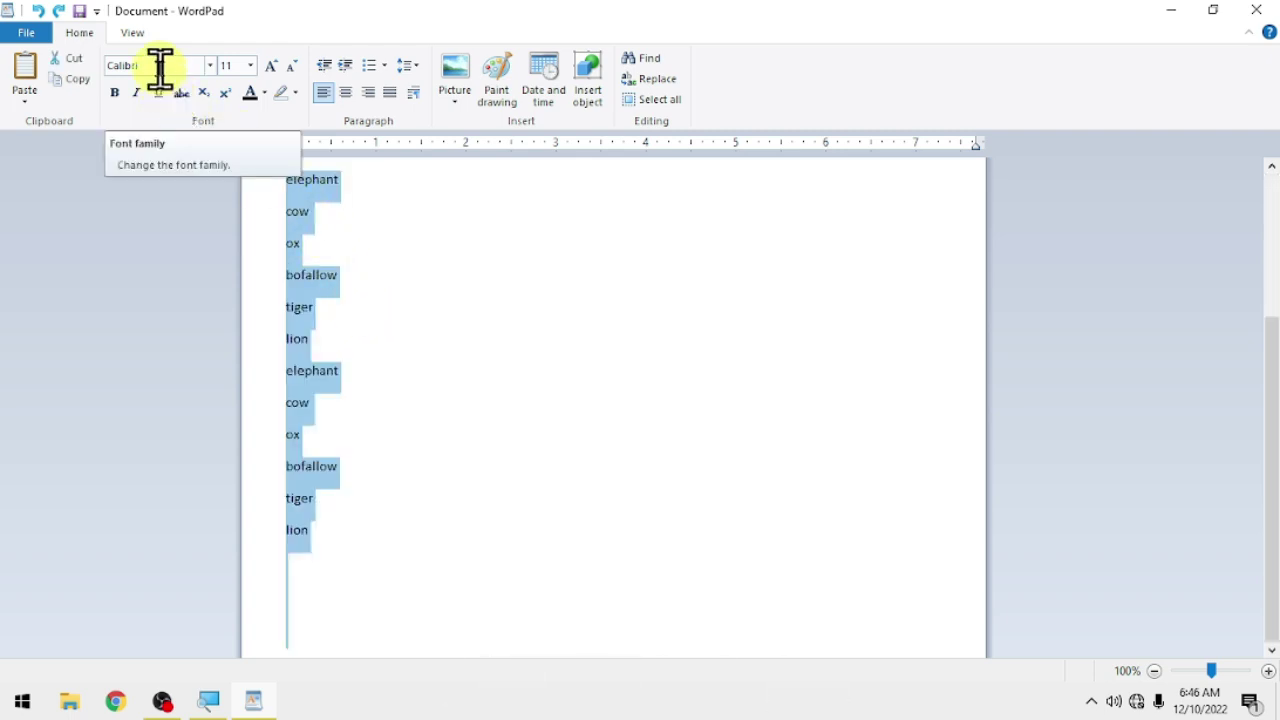
left_click(211, 67)
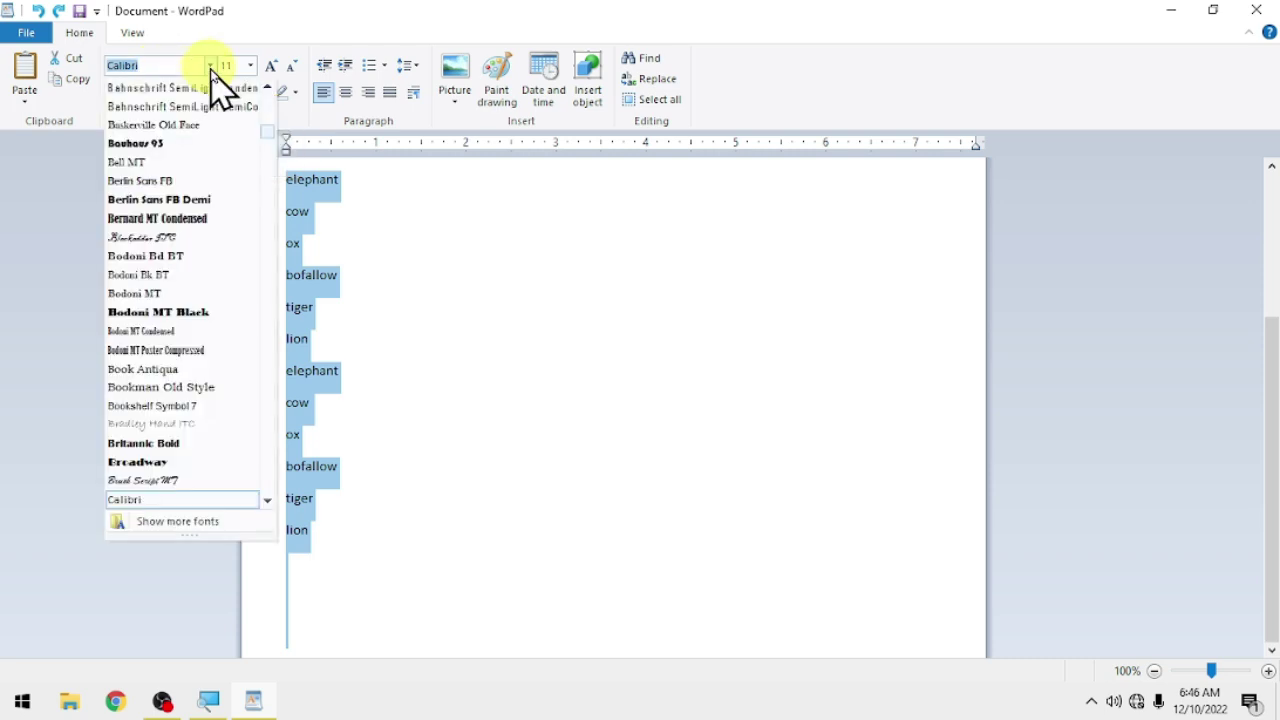
left_click(196, 218)
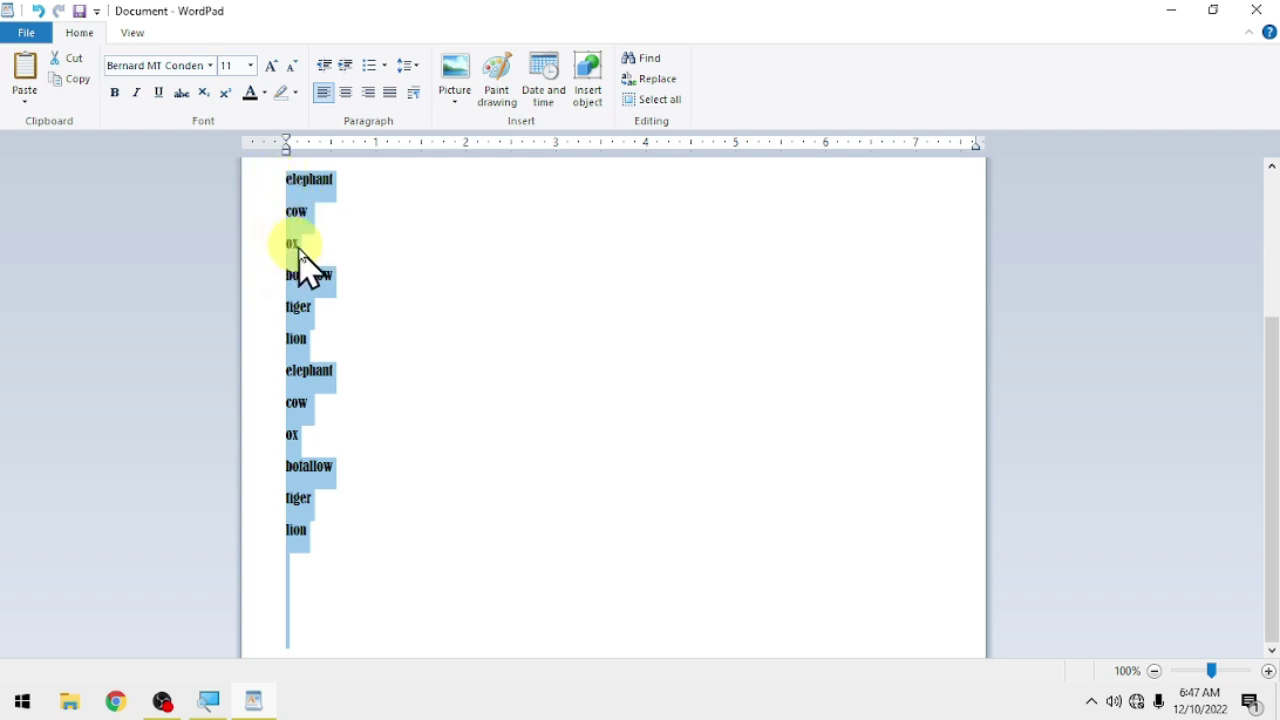
scroll(305, 265, "up", 5)
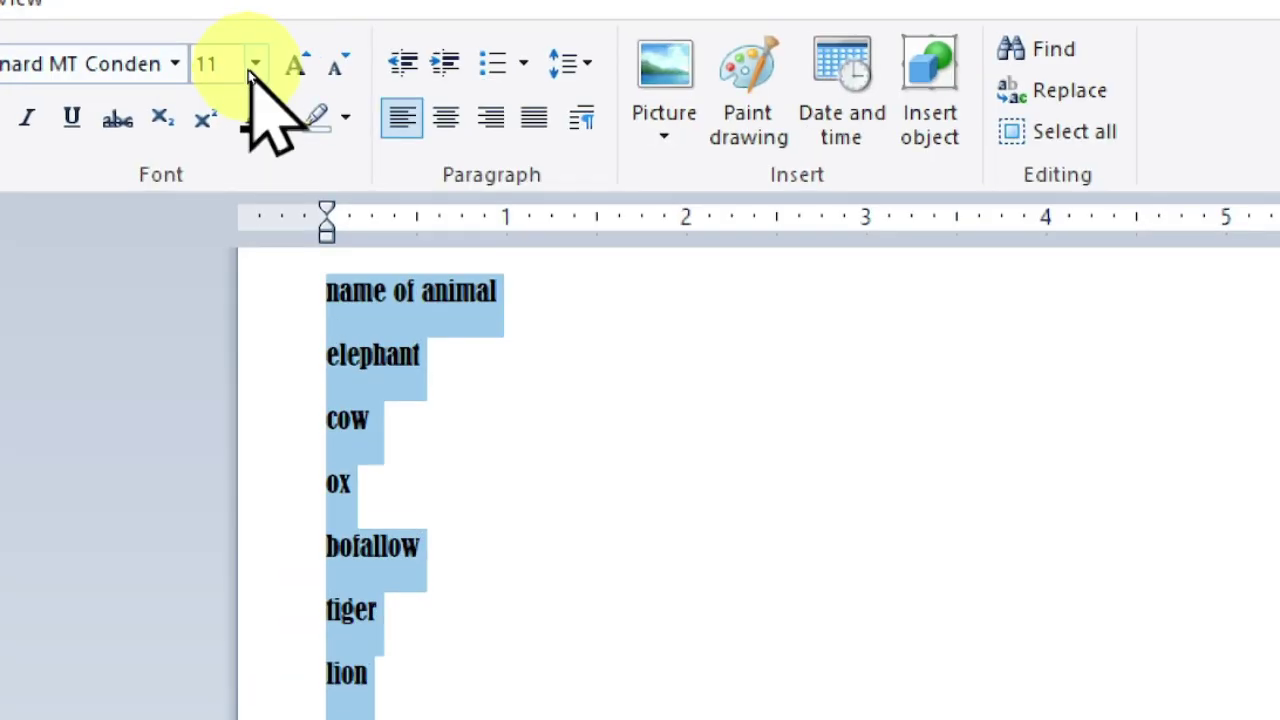
Step: Set the animal list to 28 point, then grow and shrink it down to 24 point
left_click(250, 66)
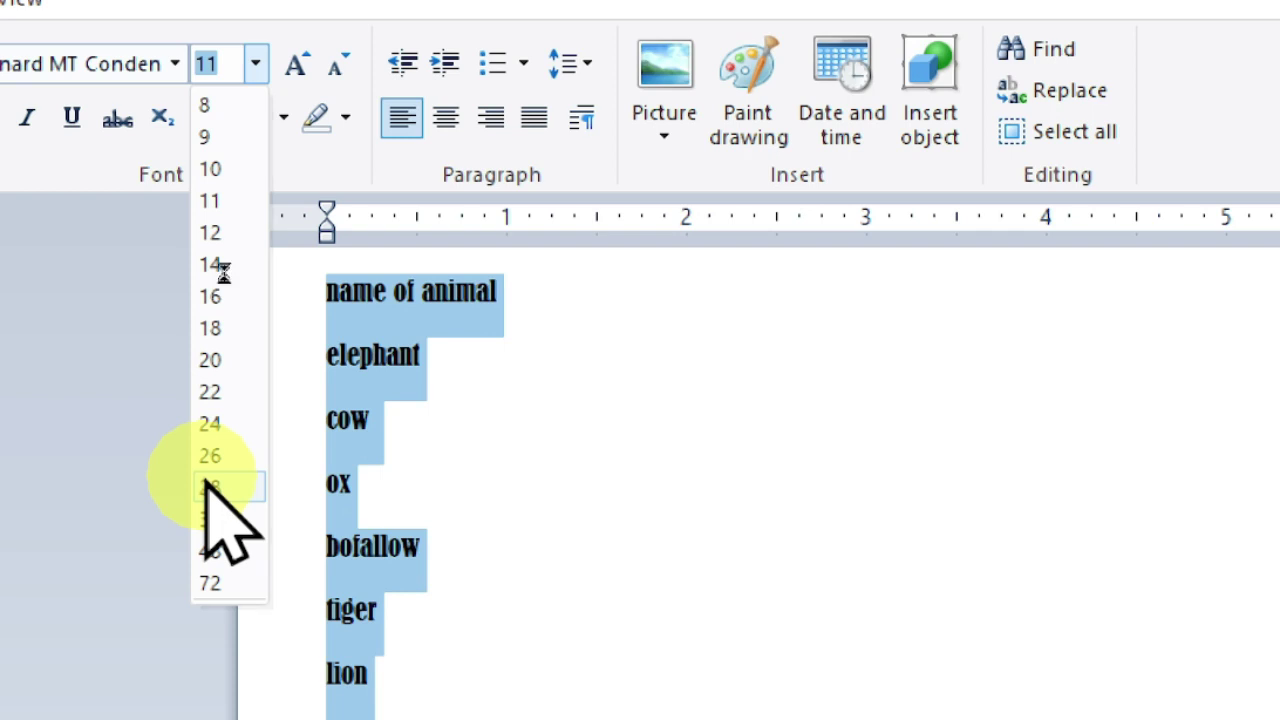
left_click(210, 487)
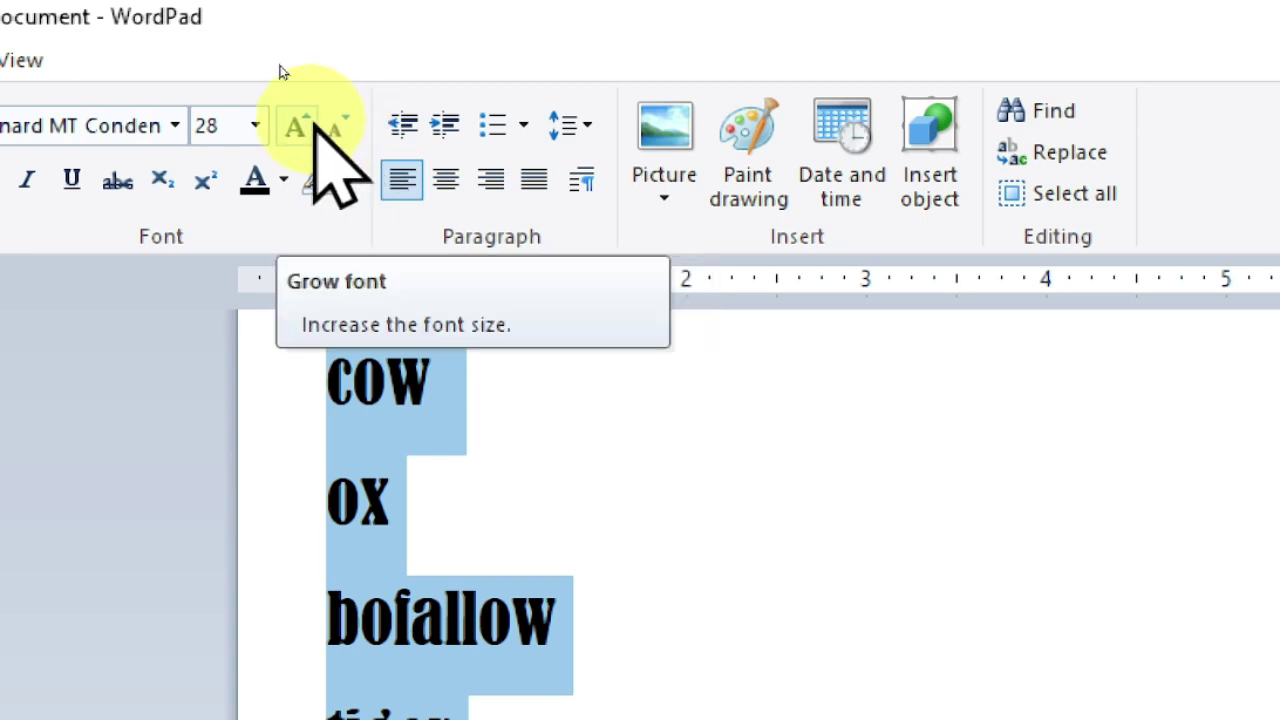
left_click(303, 128)
left_click(303, 128)
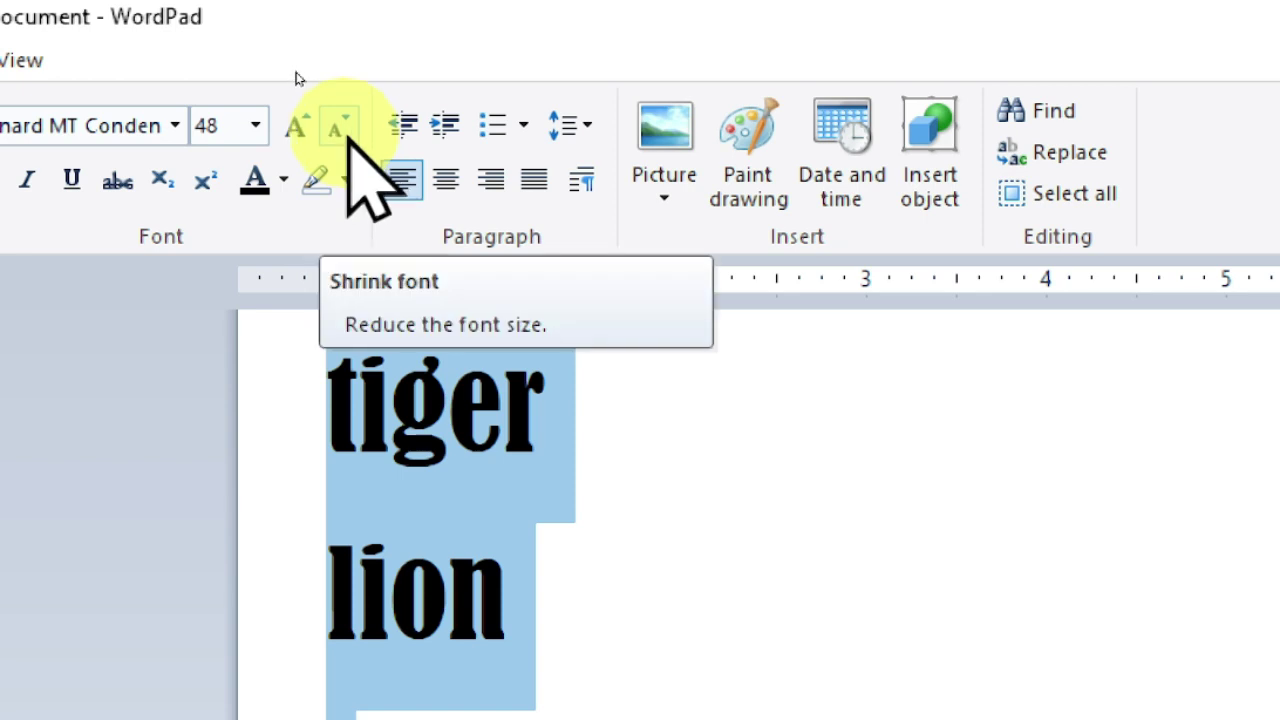
left_click(343, 128)
left_click(342, 128)
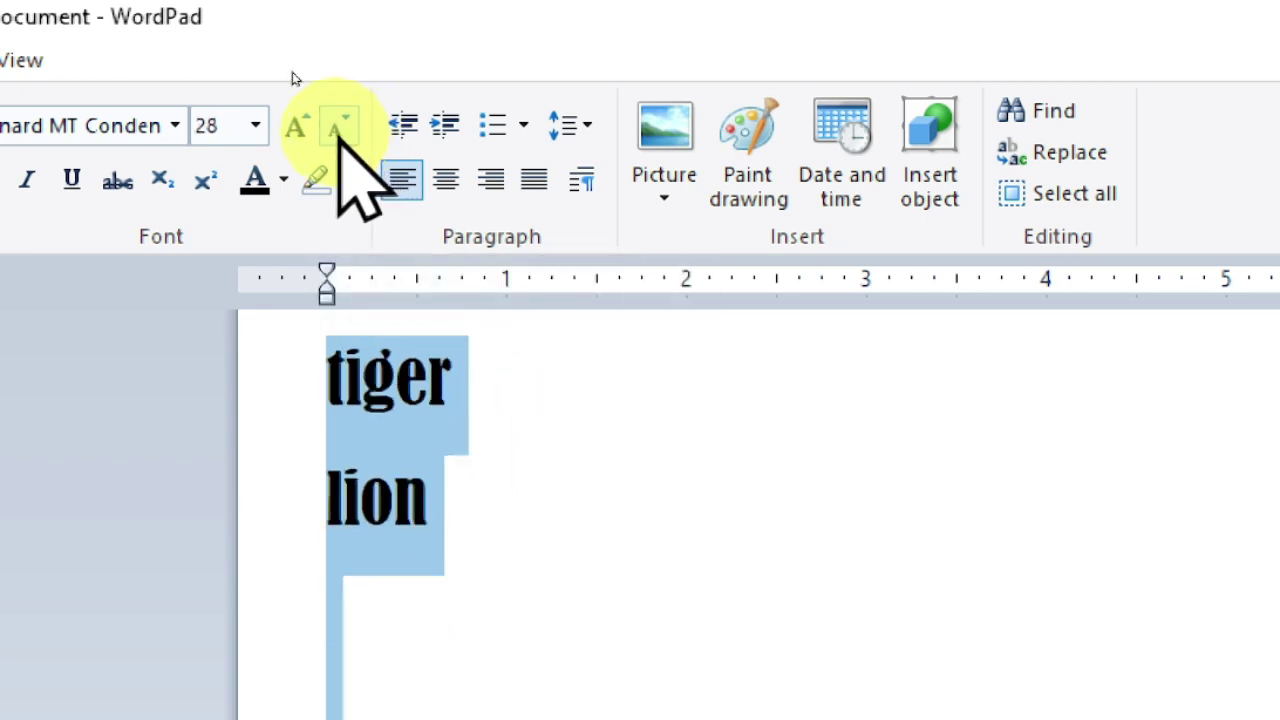
left_click(341, 128)
left_click(341, 131)
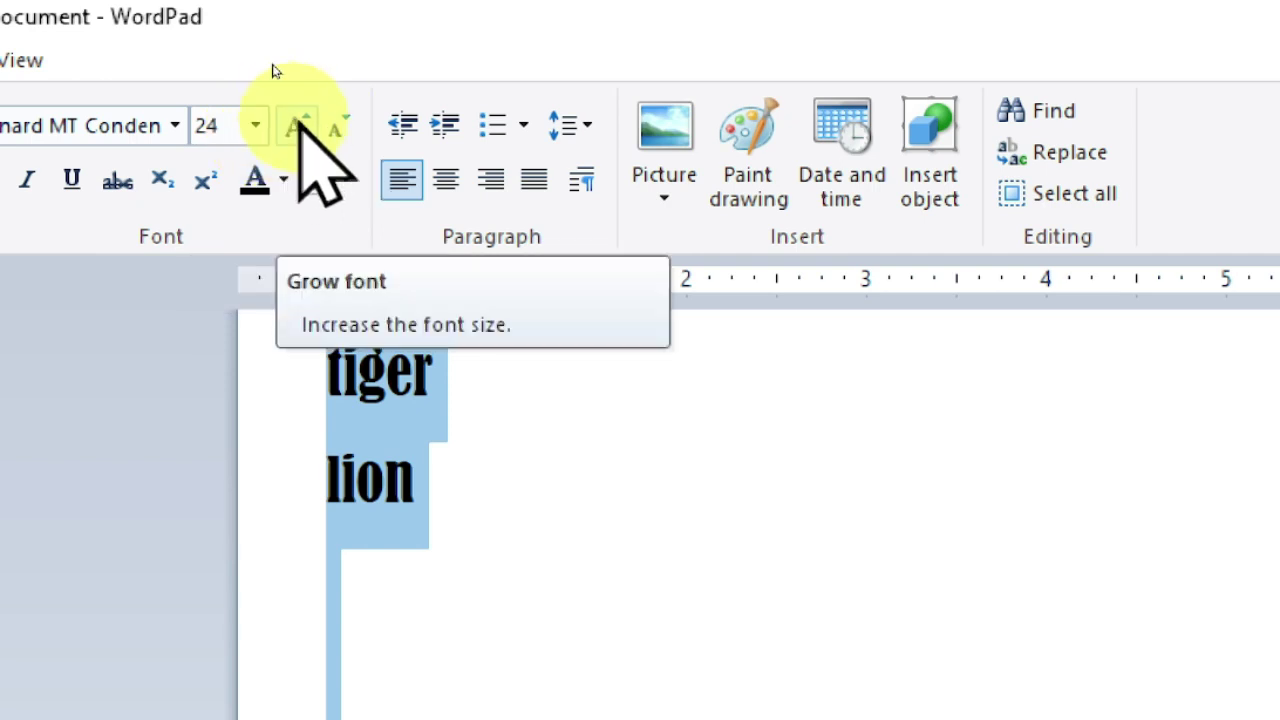
Step: Grow the list font back to 28, then shrink it to 22 point
left_click(300, 125)
left_click(300, 125)
left_click(341, 130)
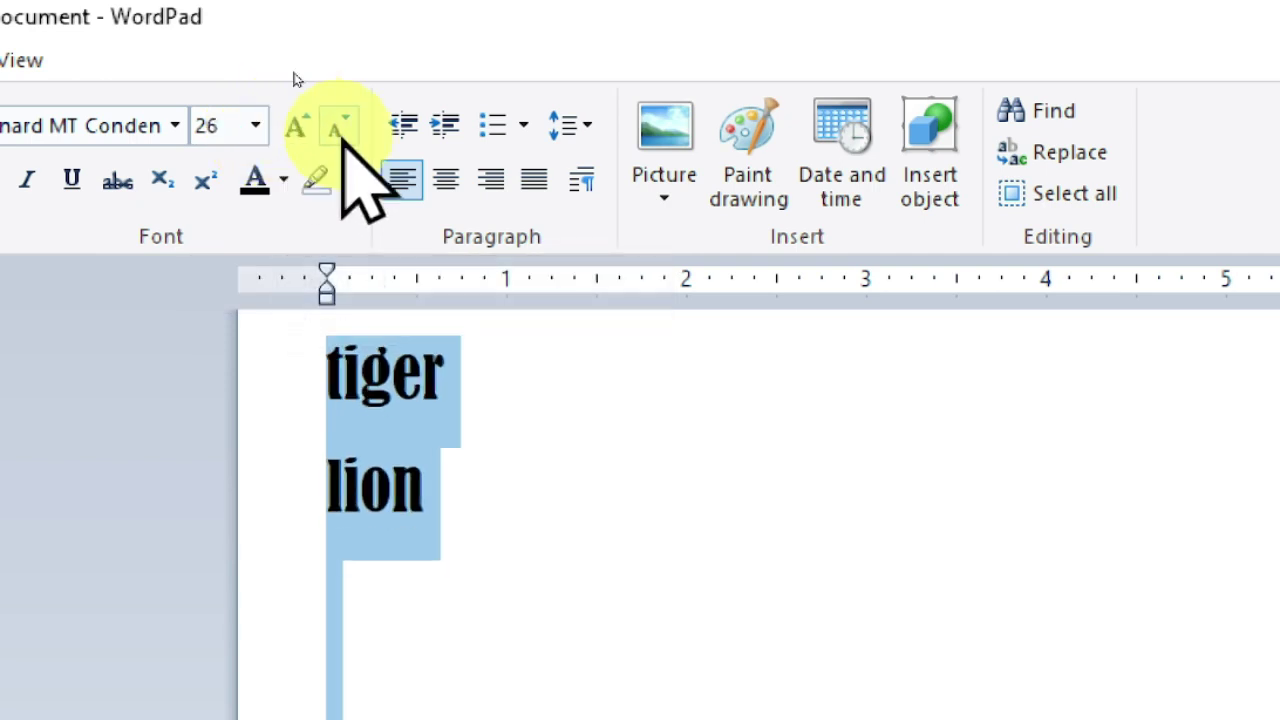
left_click(341, 130)
left_click(341, 130)
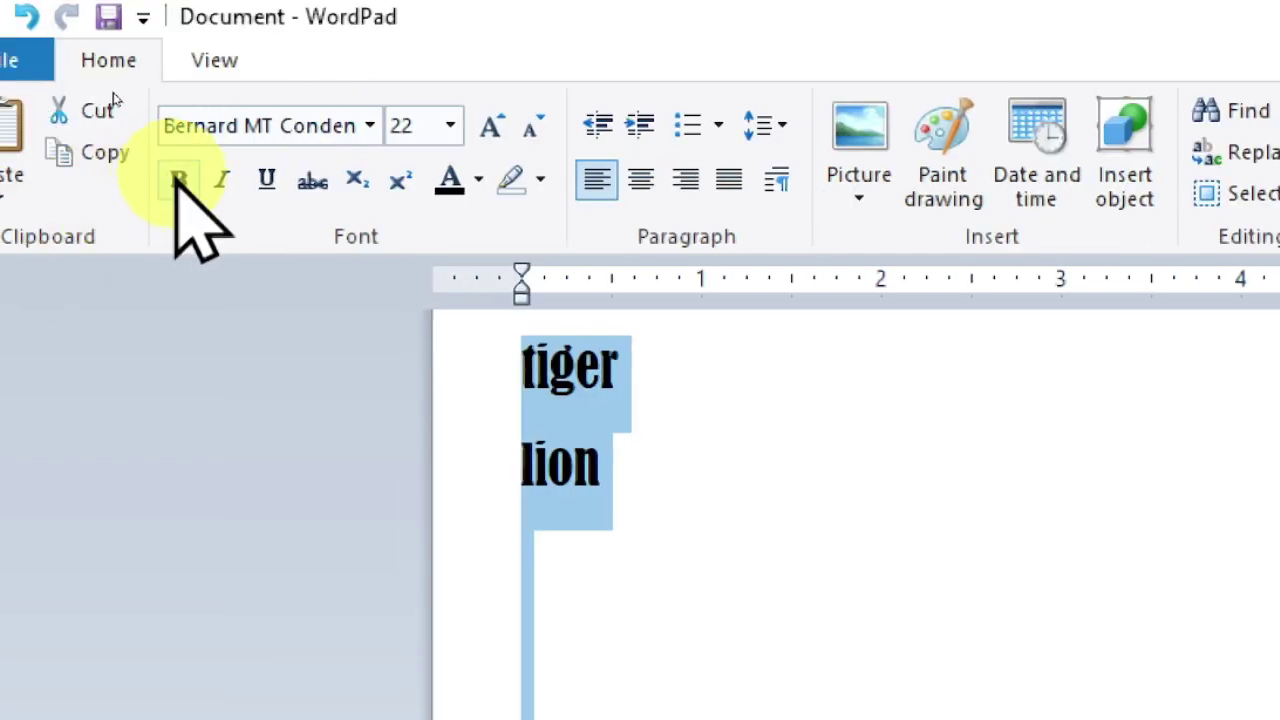
left_click(178, 182)
left_click(178, 182)
left_click(178, 182)
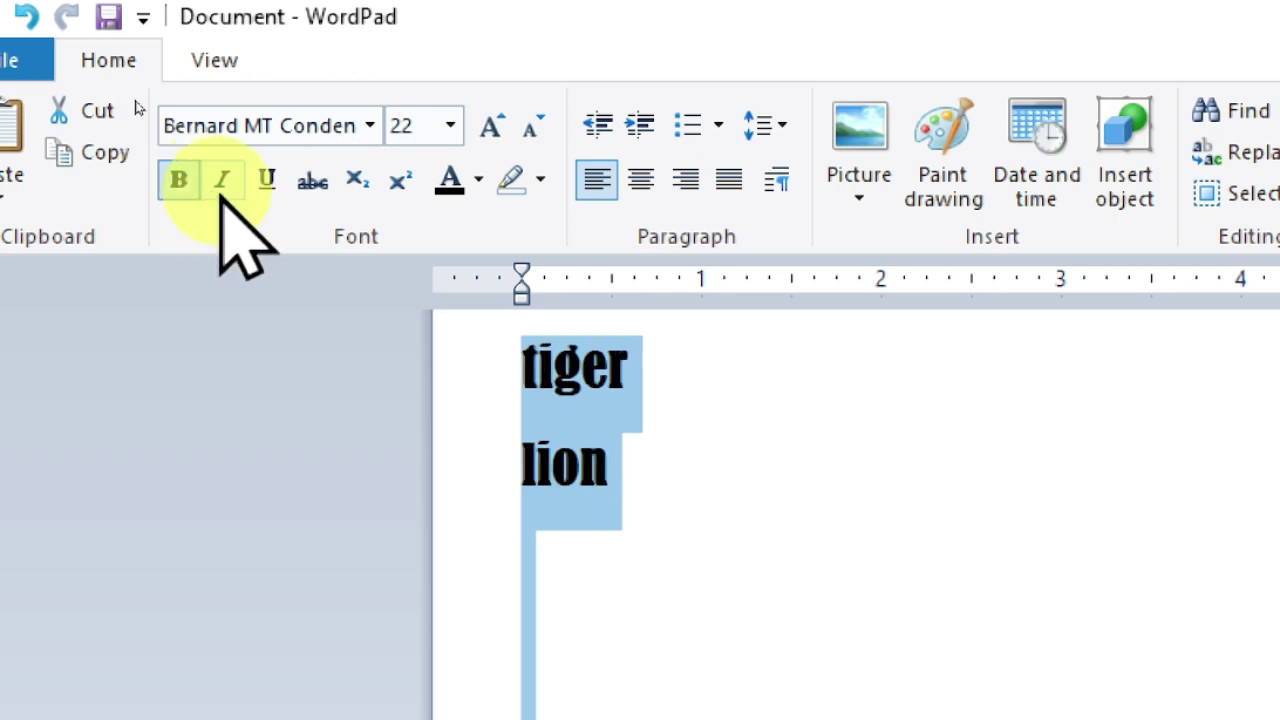
left_click(222, 182)
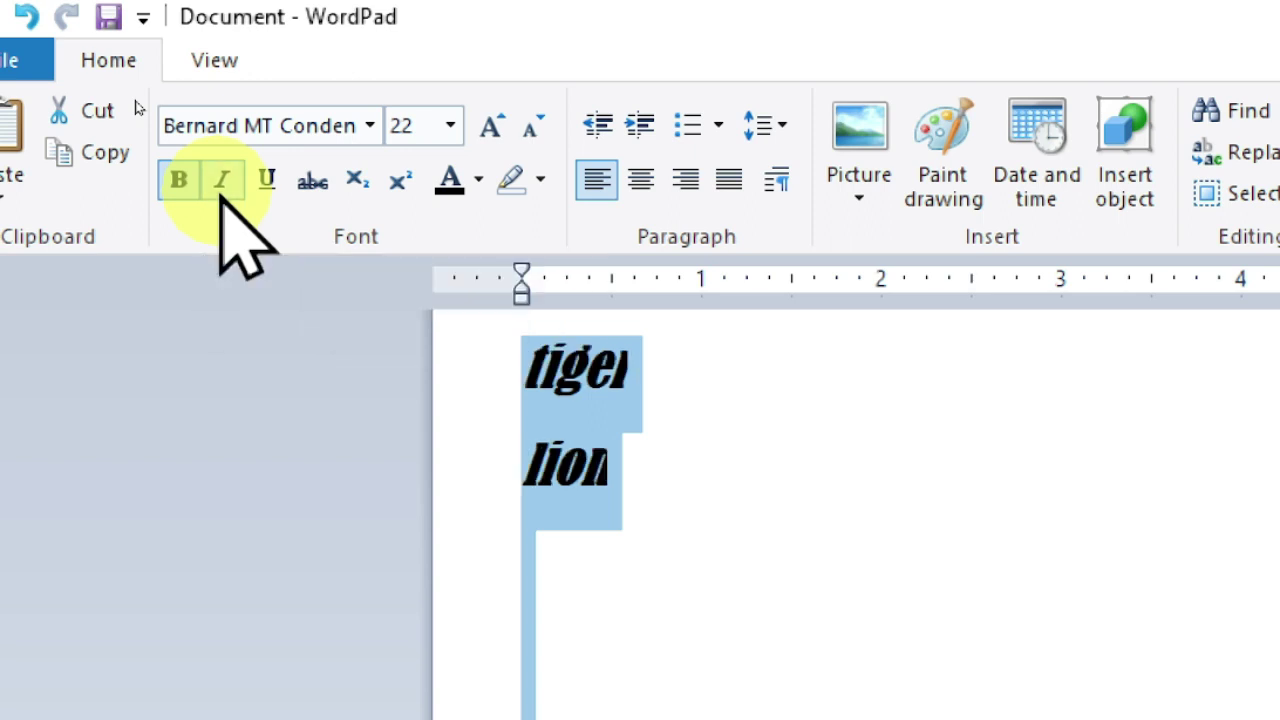
left_click(222, 184)
left_click(221, 188)
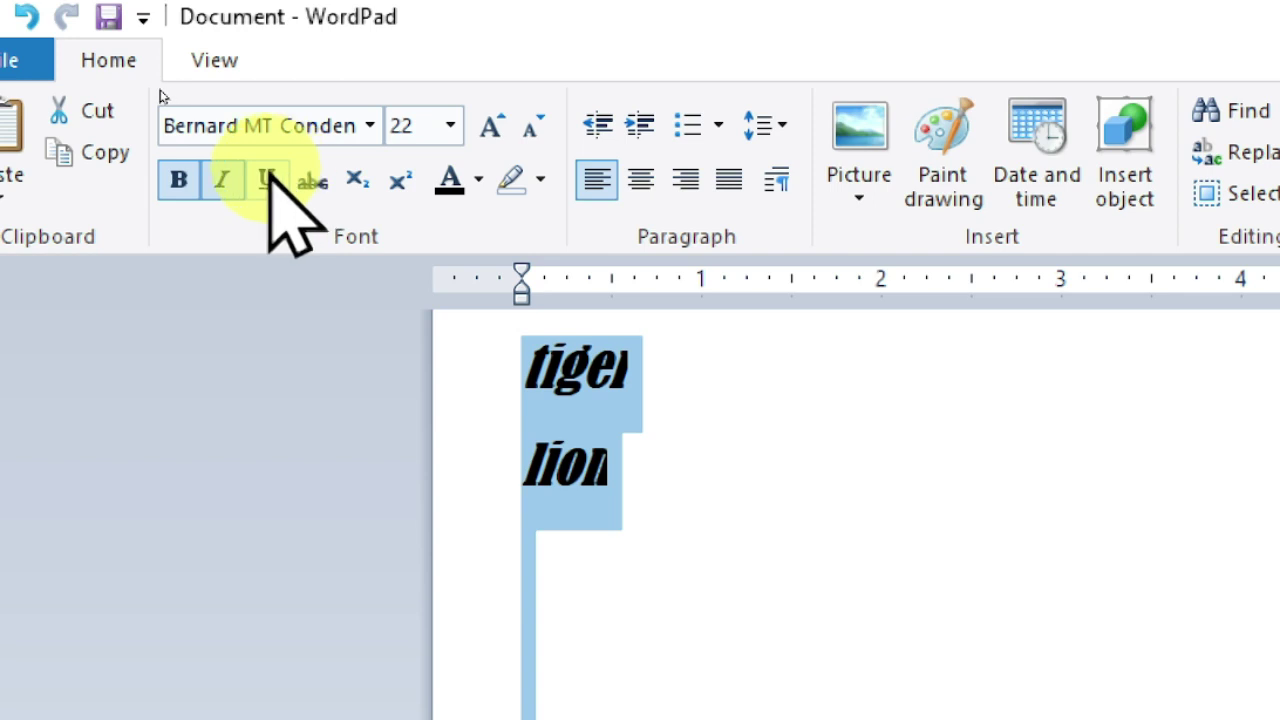
left_click(269, 173)
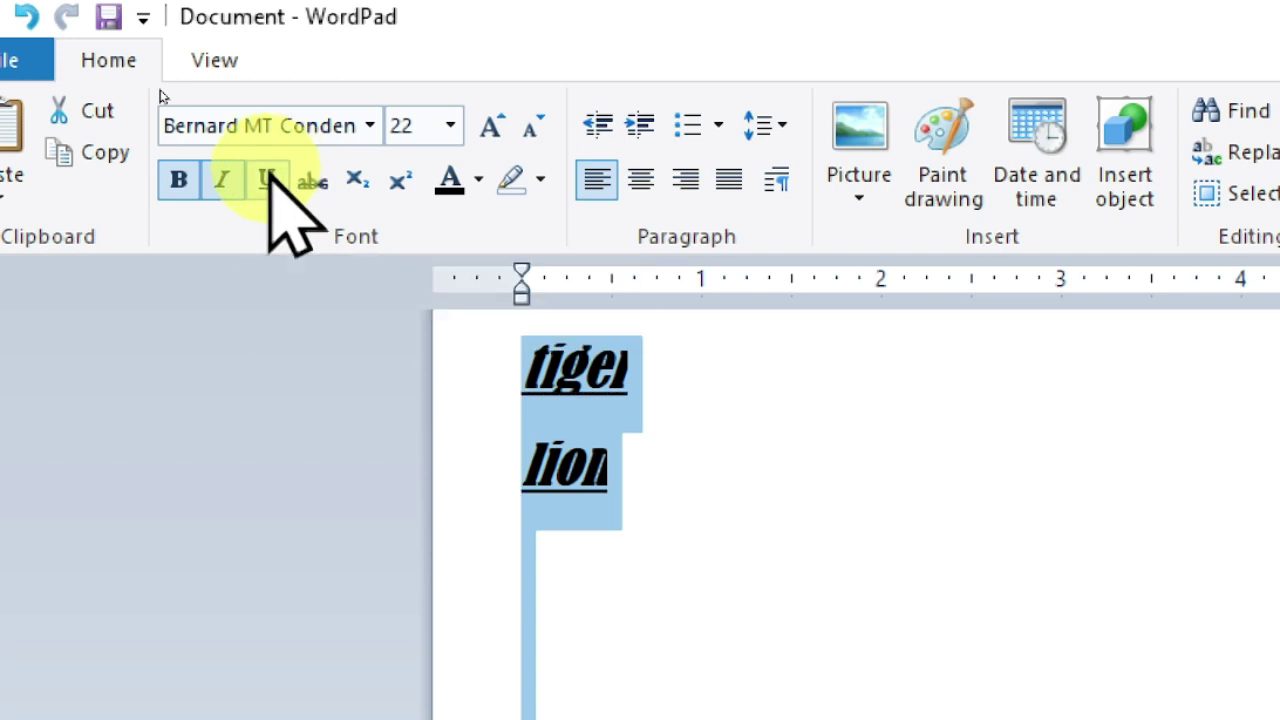
left_click(270, 176)
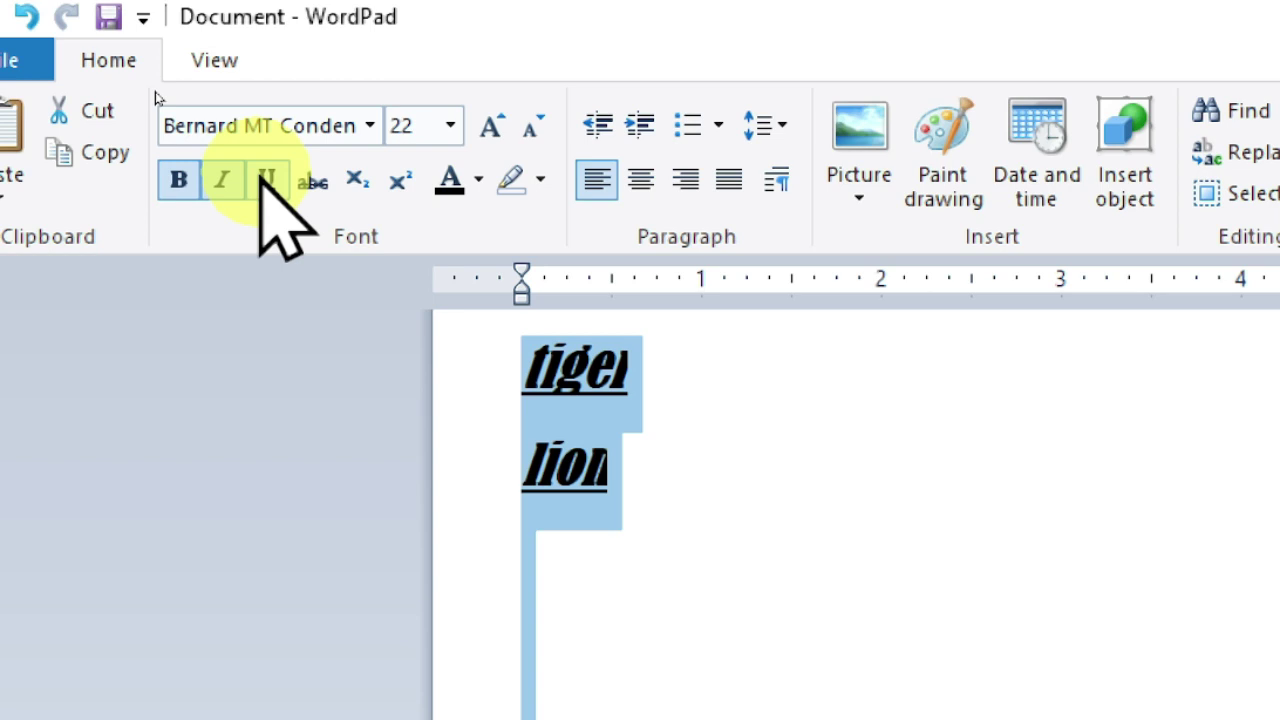
left_click(309, 190)
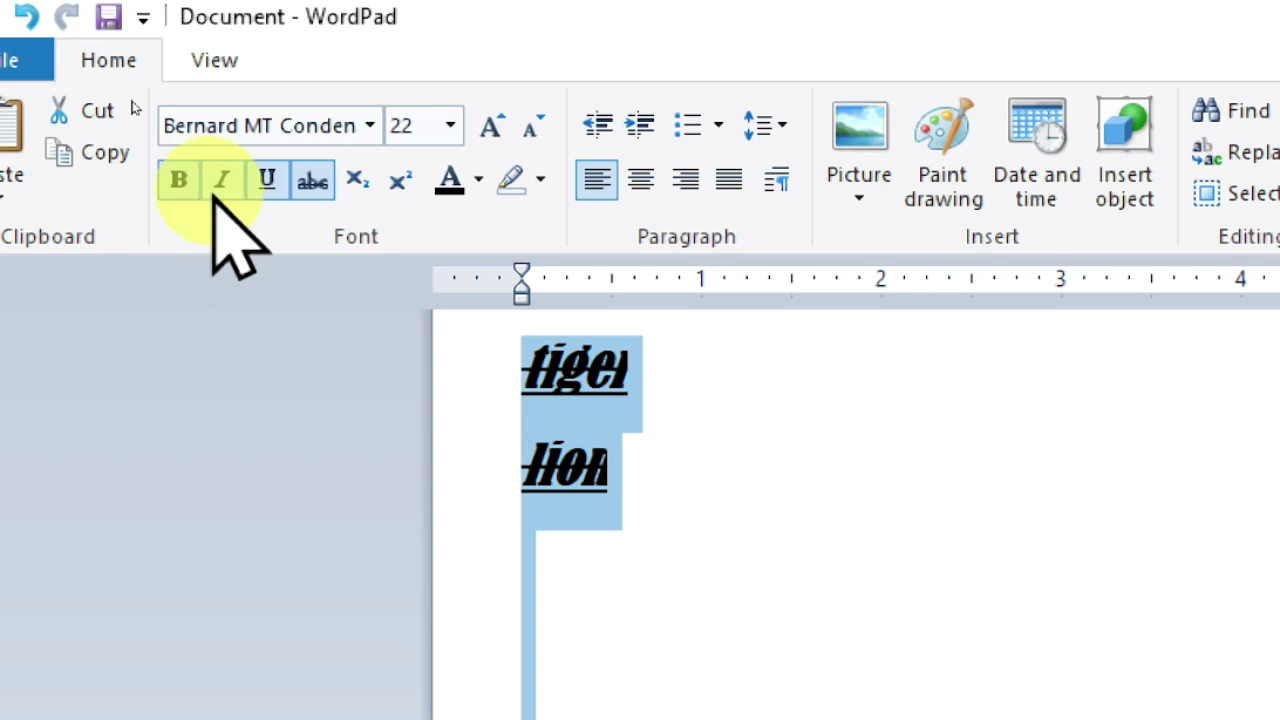
left_click(178, 188)
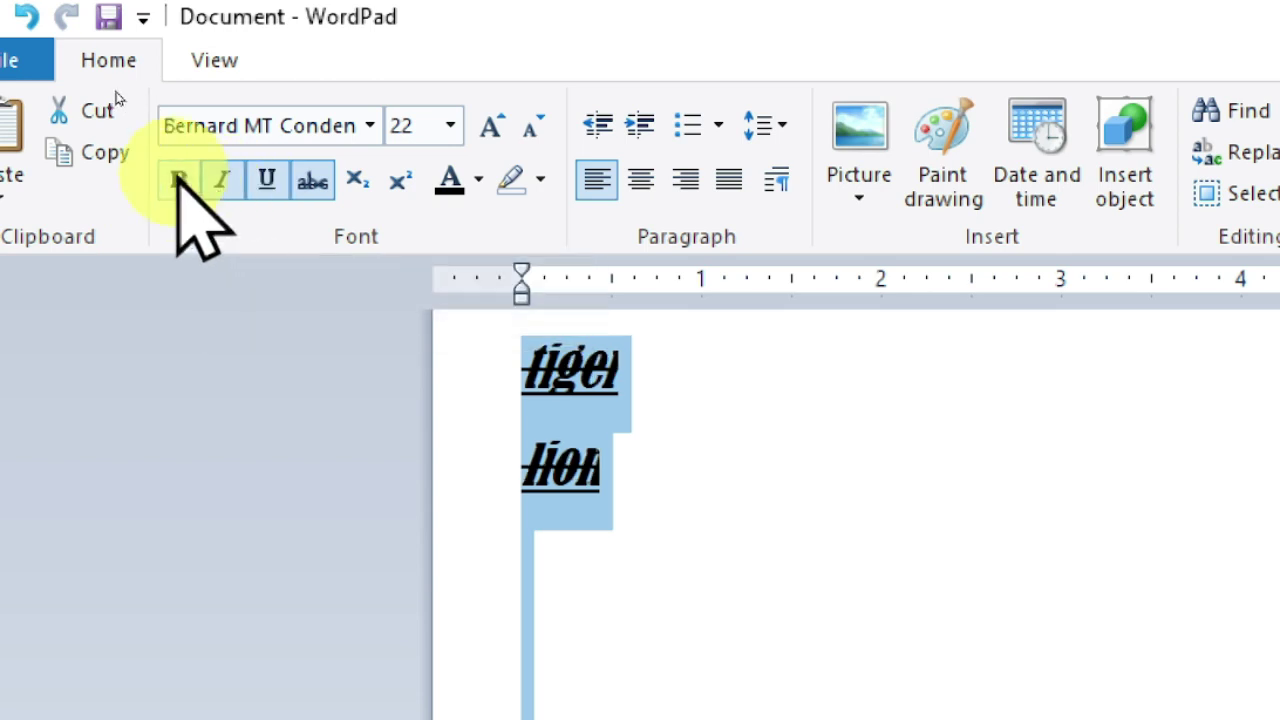
left_click(219, 182)
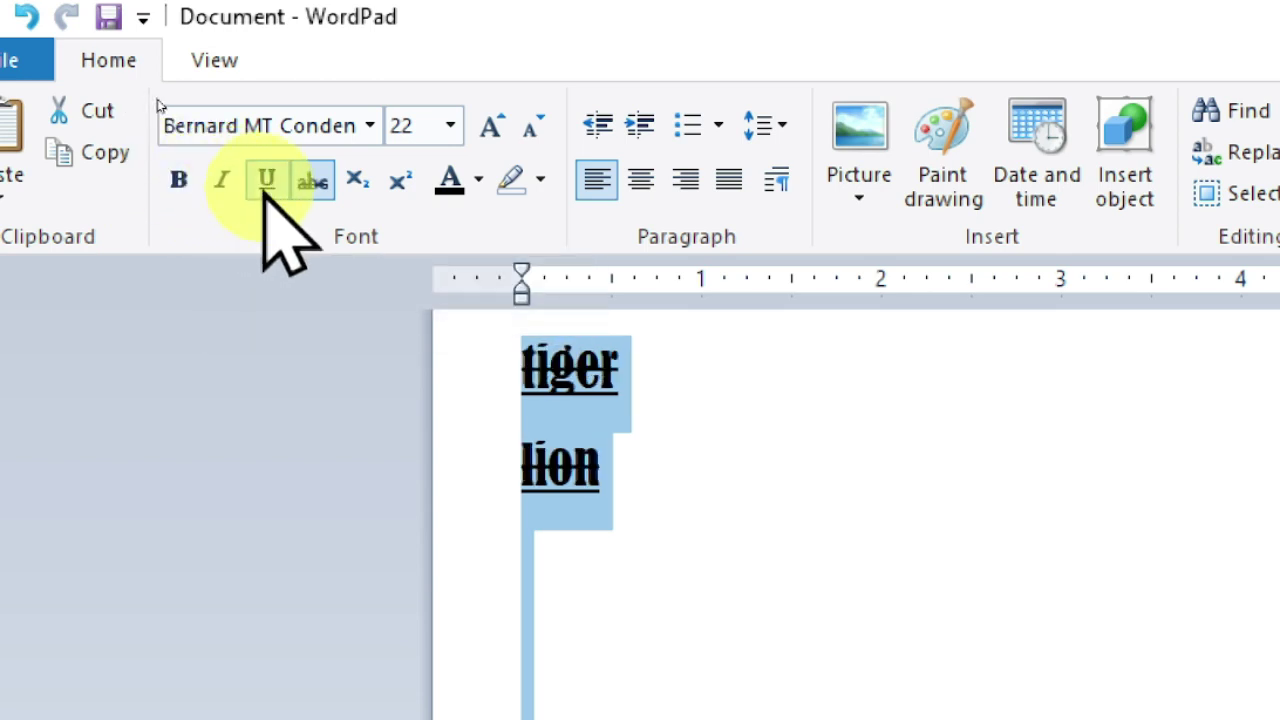
left_click(265, 185)
left_click(325, 183)
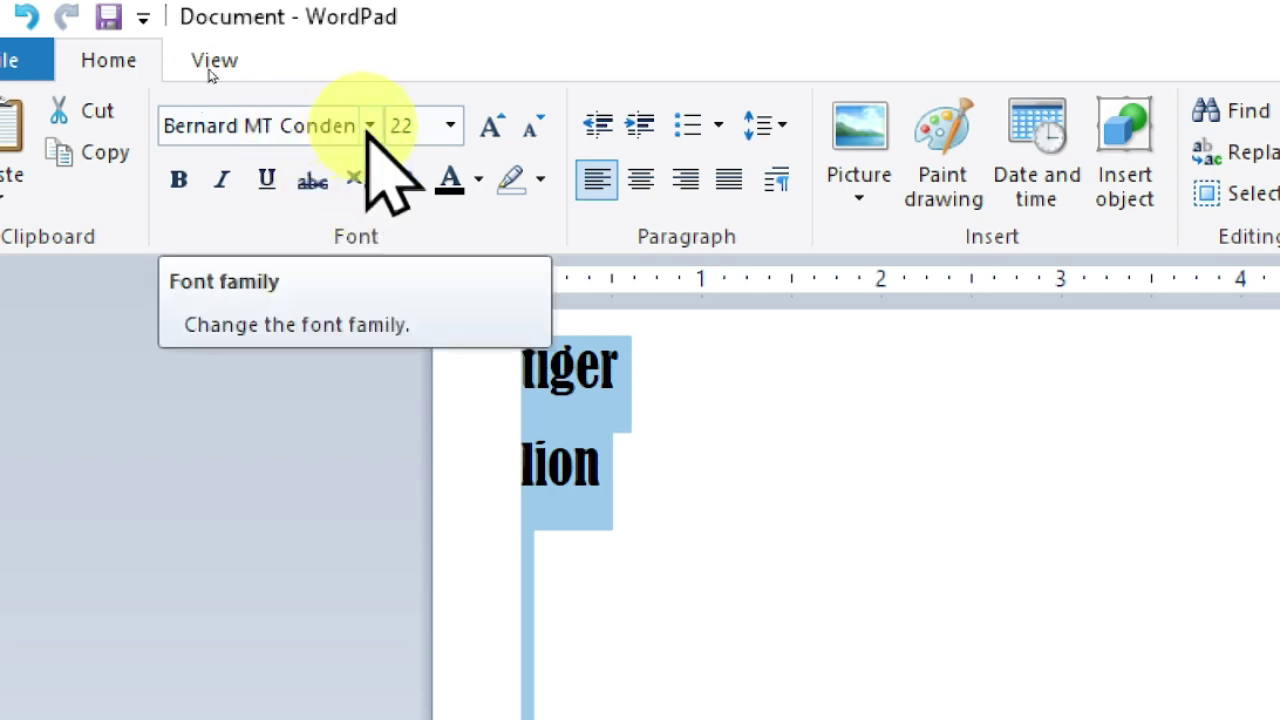
Step: Change the animal list's font family to Calibri
left_click(368, 126)
type("Cal")
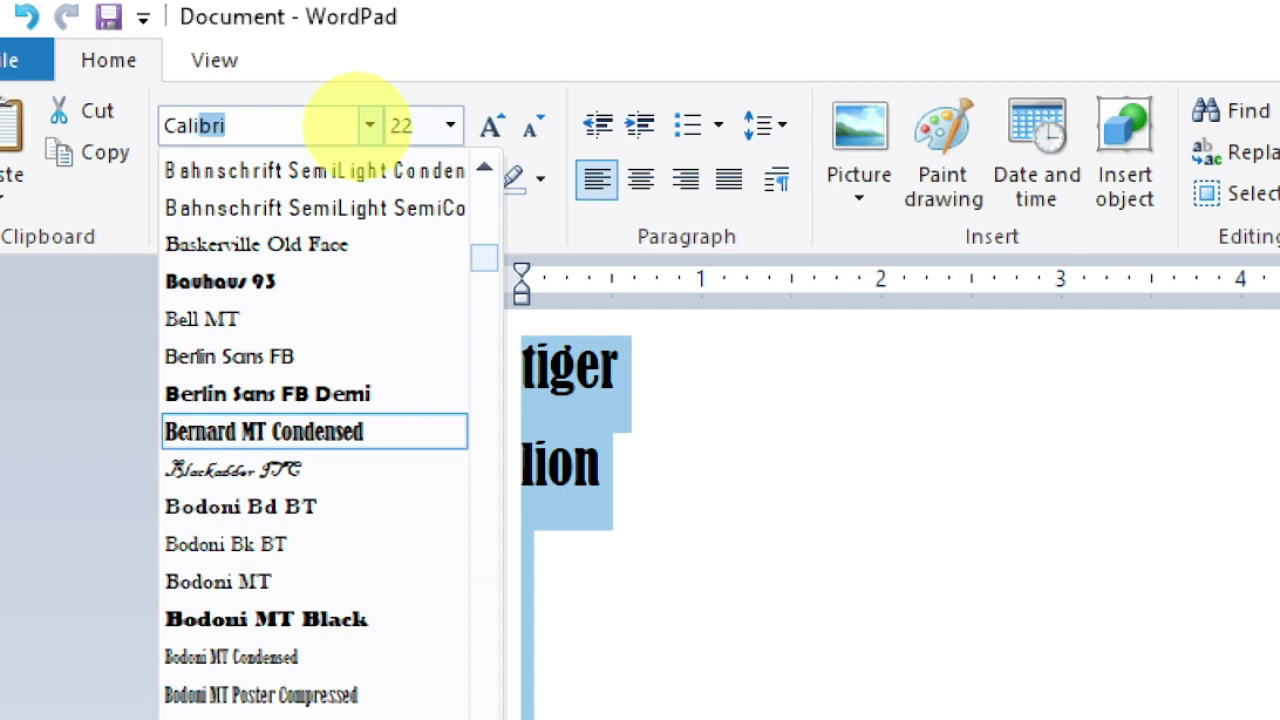
type("bri")
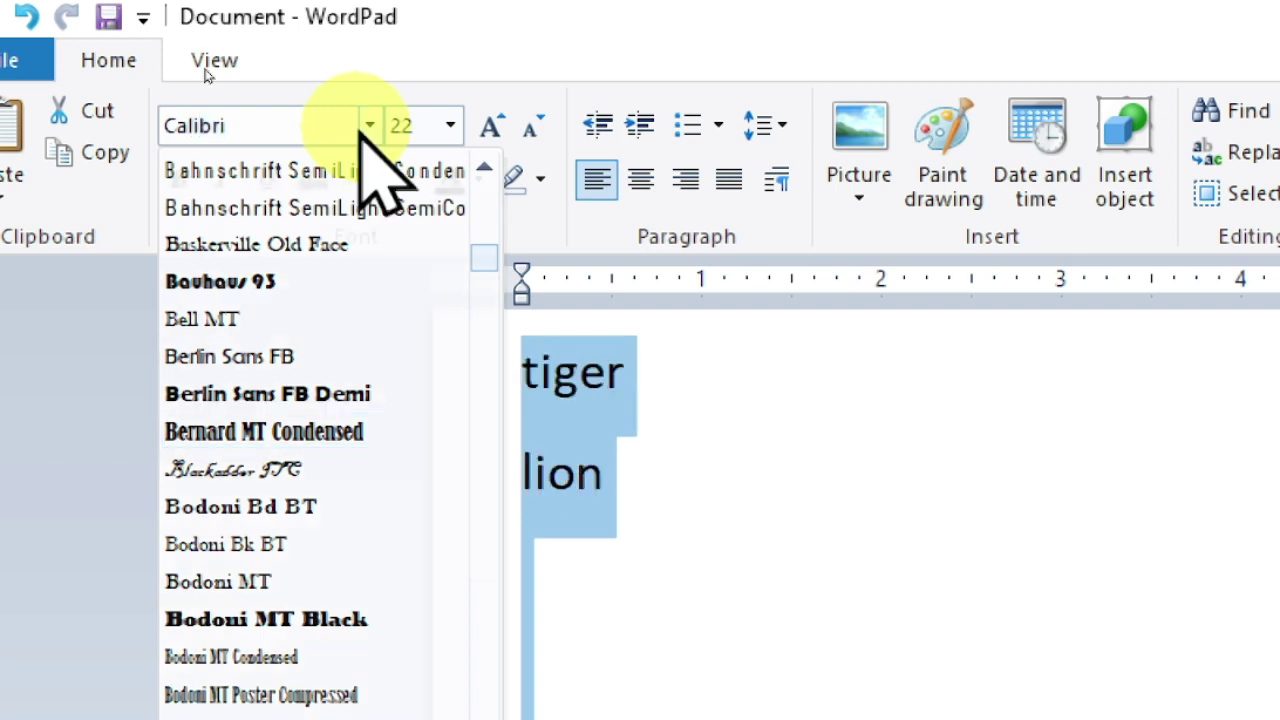
left_click(368, 124)
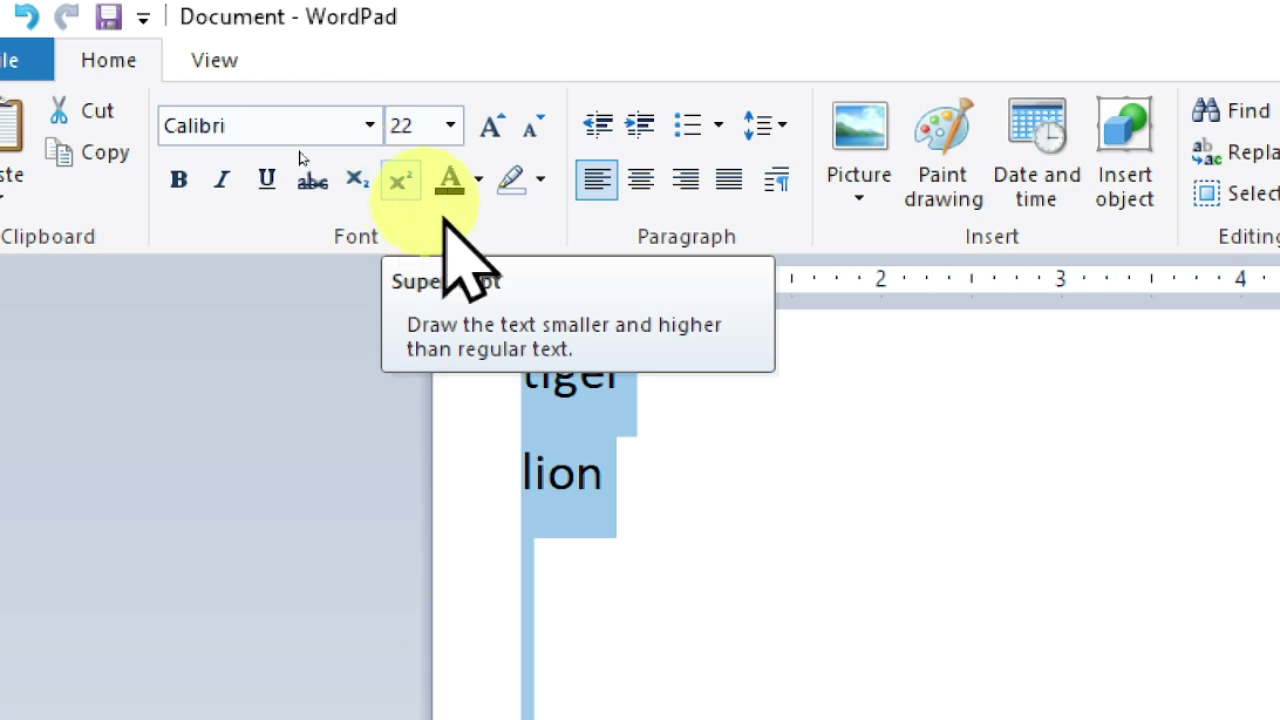
Step: Insert a blank line between cow and ox
left_click(578, 545)
key("ctrl+v")
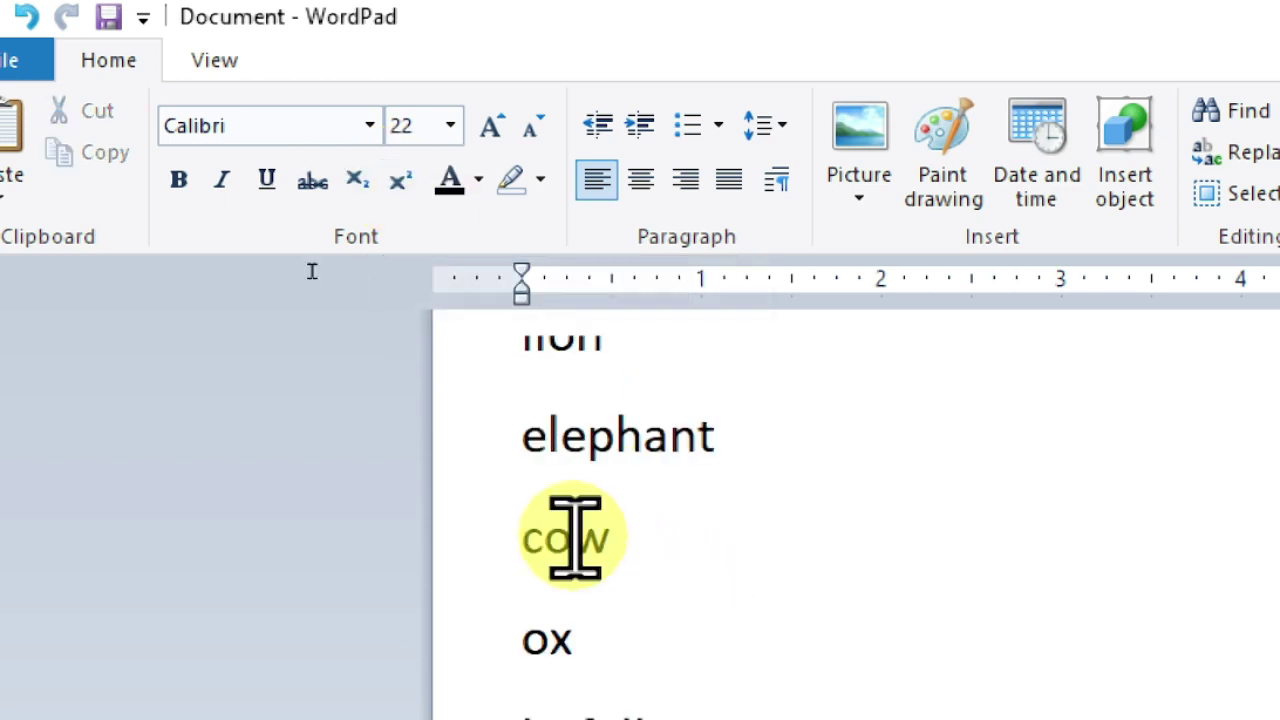
scroll(571, 486, "down", 3)
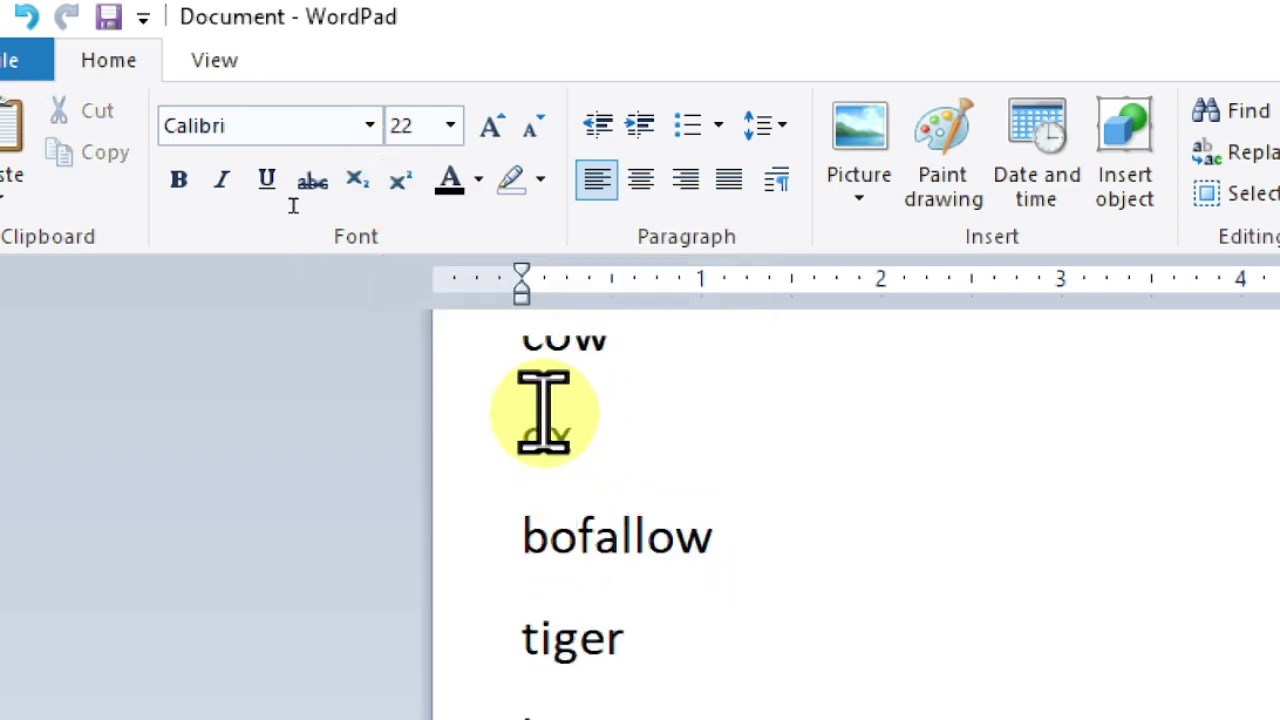
key("Return")
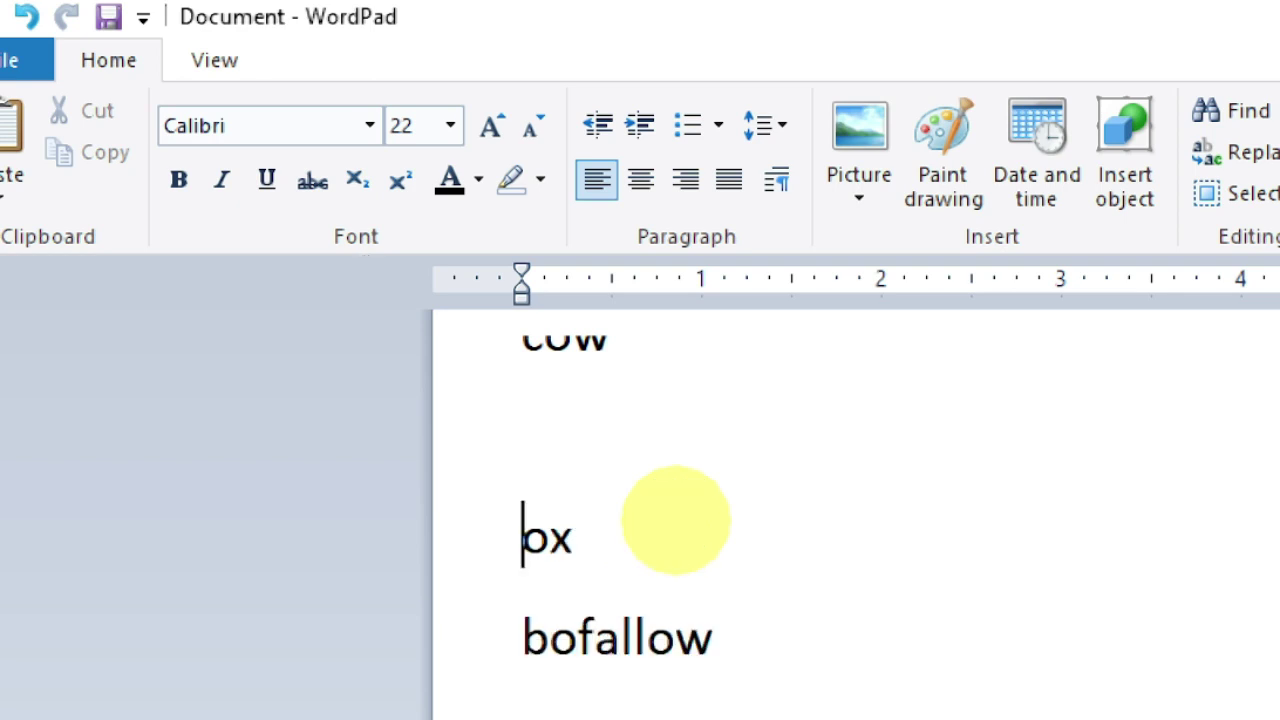
Step: Type H2O on a new line below cow and make the 2 subscript
key("Return")
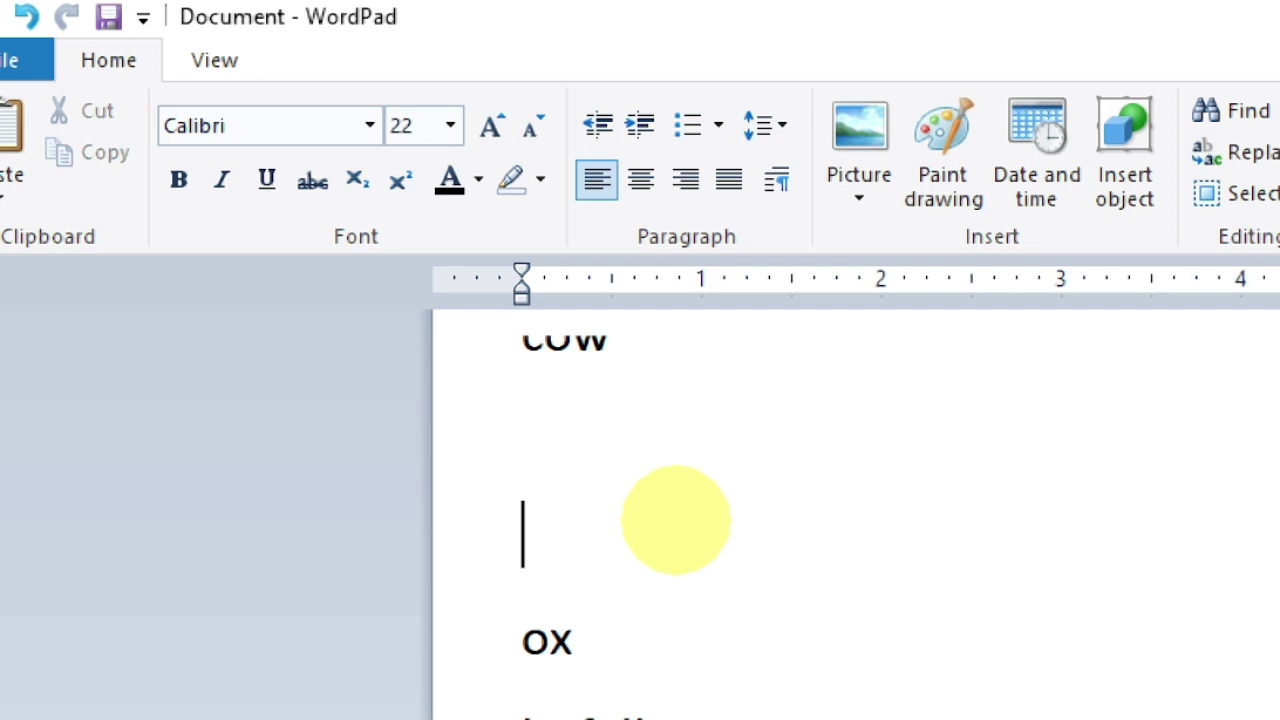
type("H")
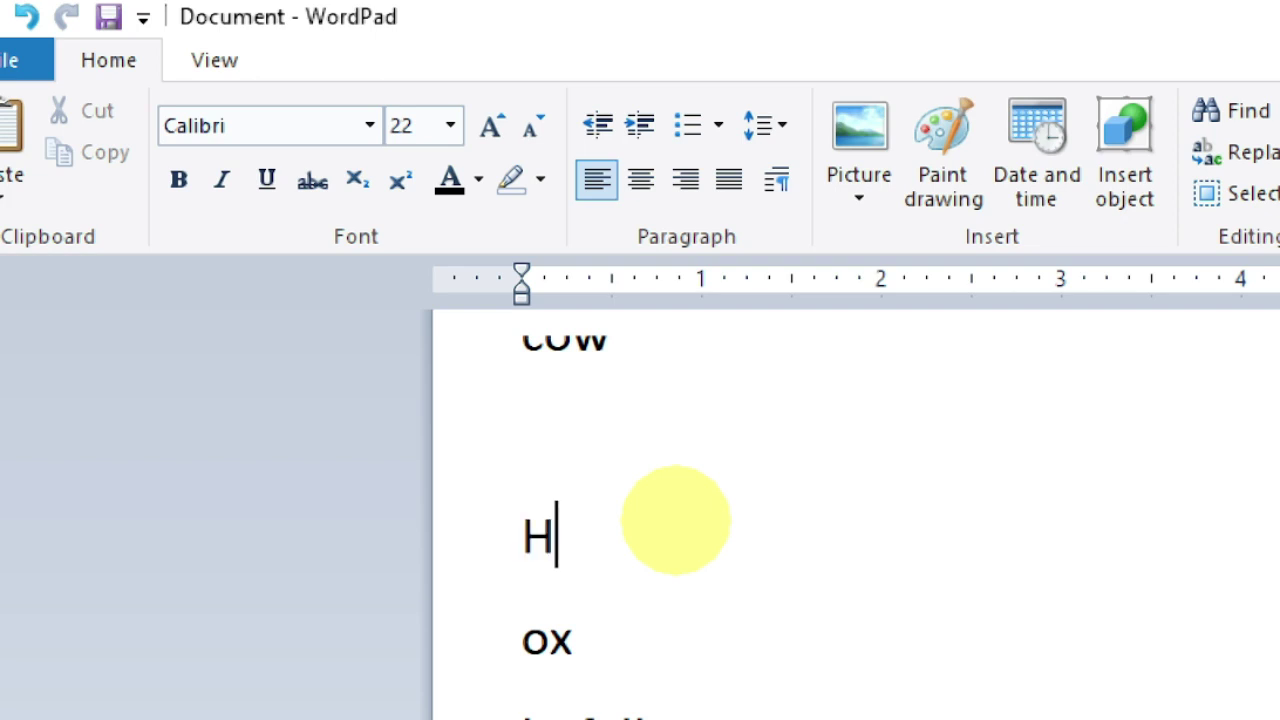
type("2O")
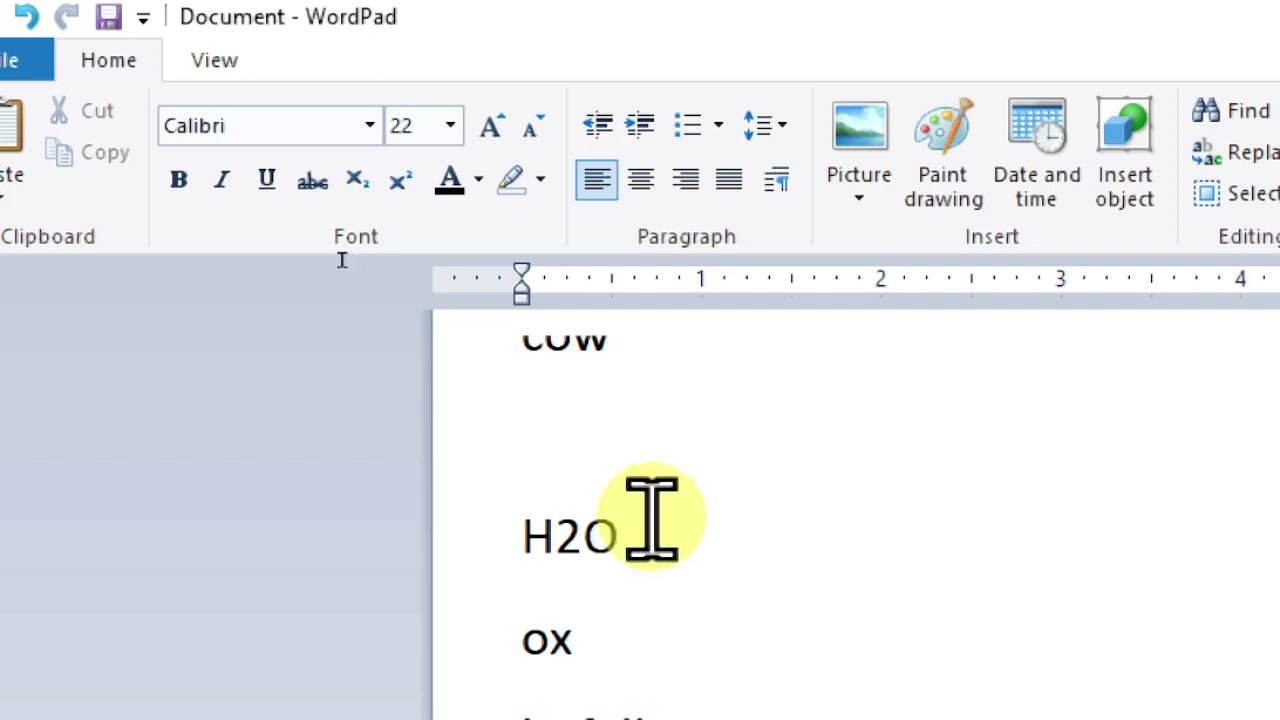
left_click_drag(555, 535, 582, 535)
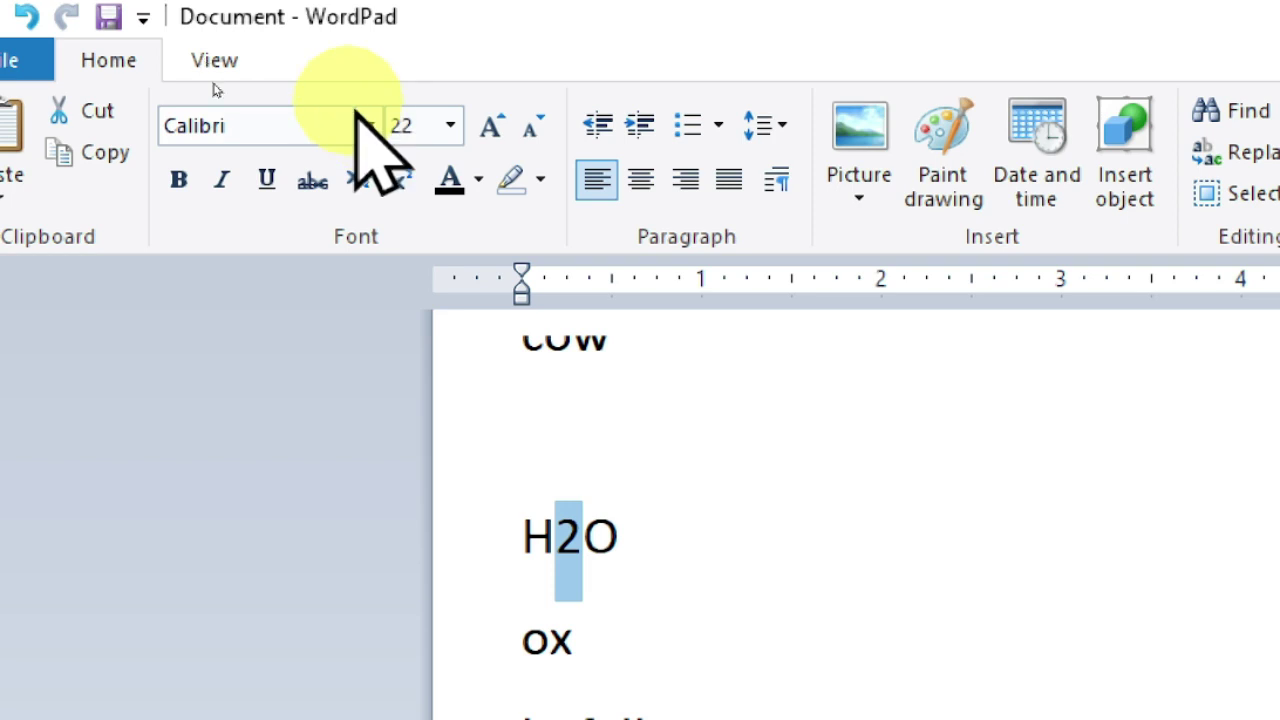
left_click(360, 183)
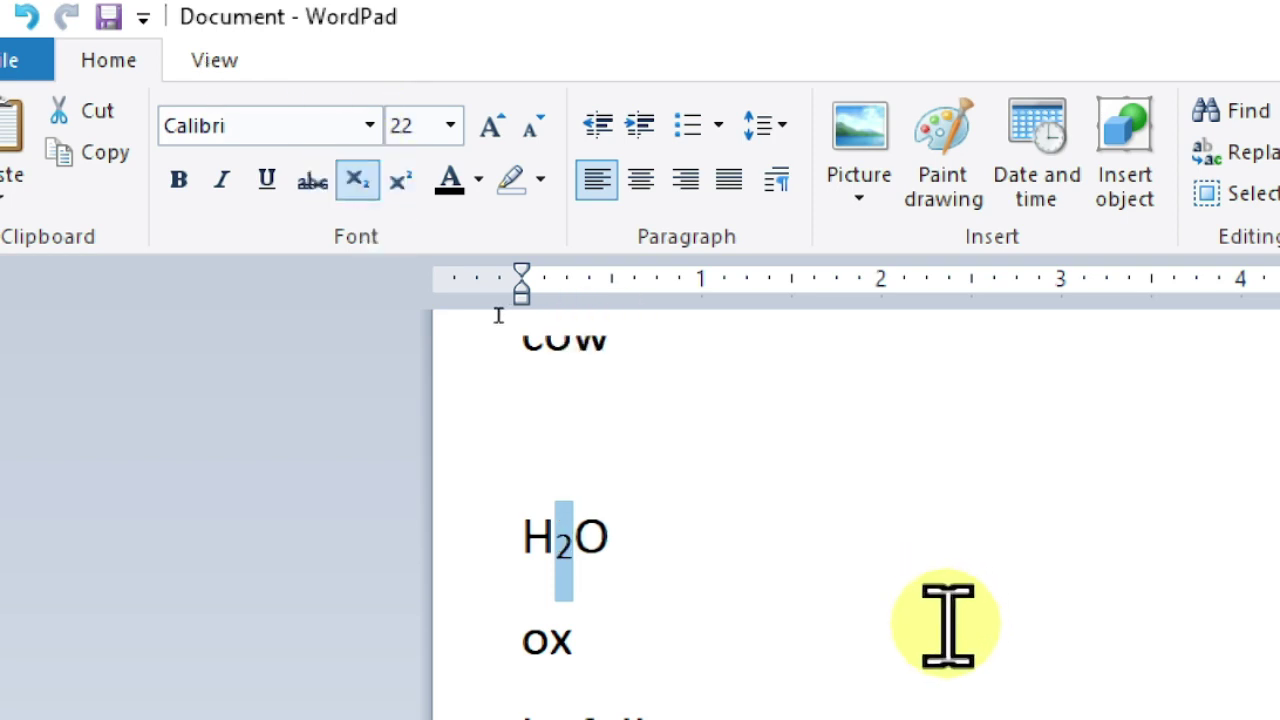
Step: Delete everything from the ox line to the end of the document
left_click(665, 530)
key("Down")
key("ctrl+shift+End")
key("Delete")
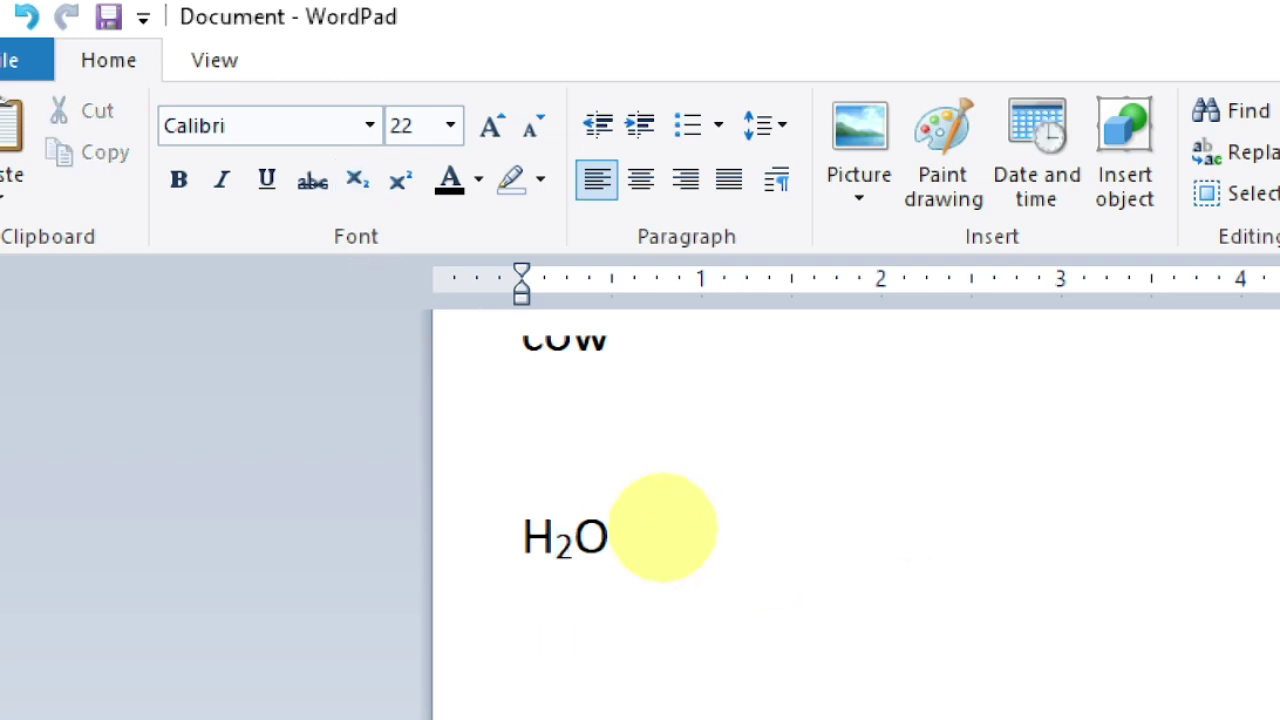
Step: Type A2 and make the 2 superscript
type("A2")
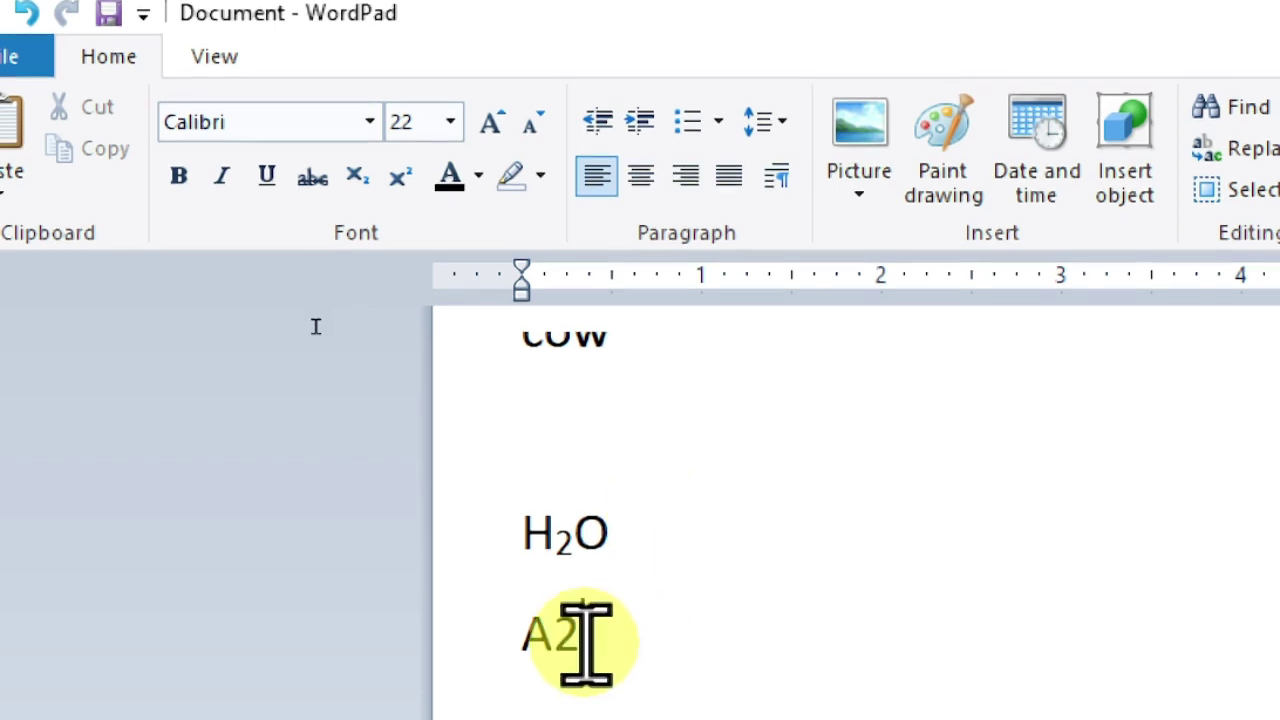
mouse_move(578, 638)
left_mouse_down()
mouse_move(551, 630)
mouse_move(575, 638)
left_mouse_up()
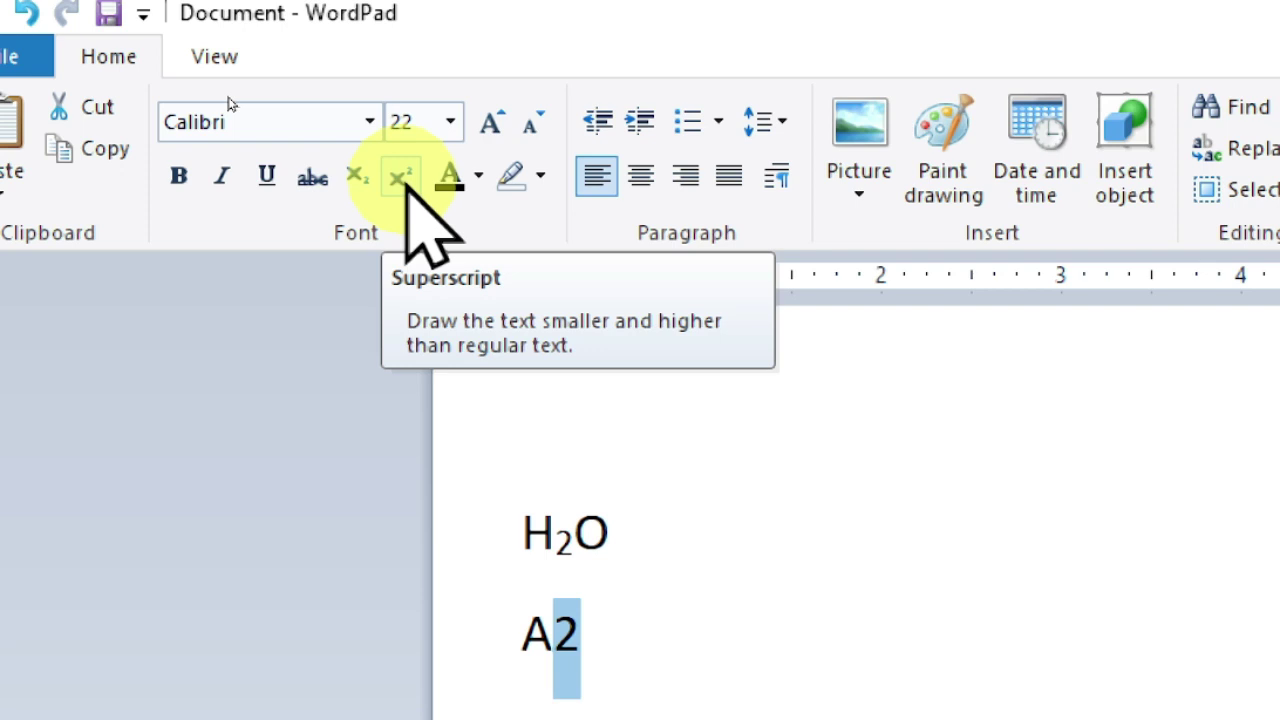
left_click(405, 180)
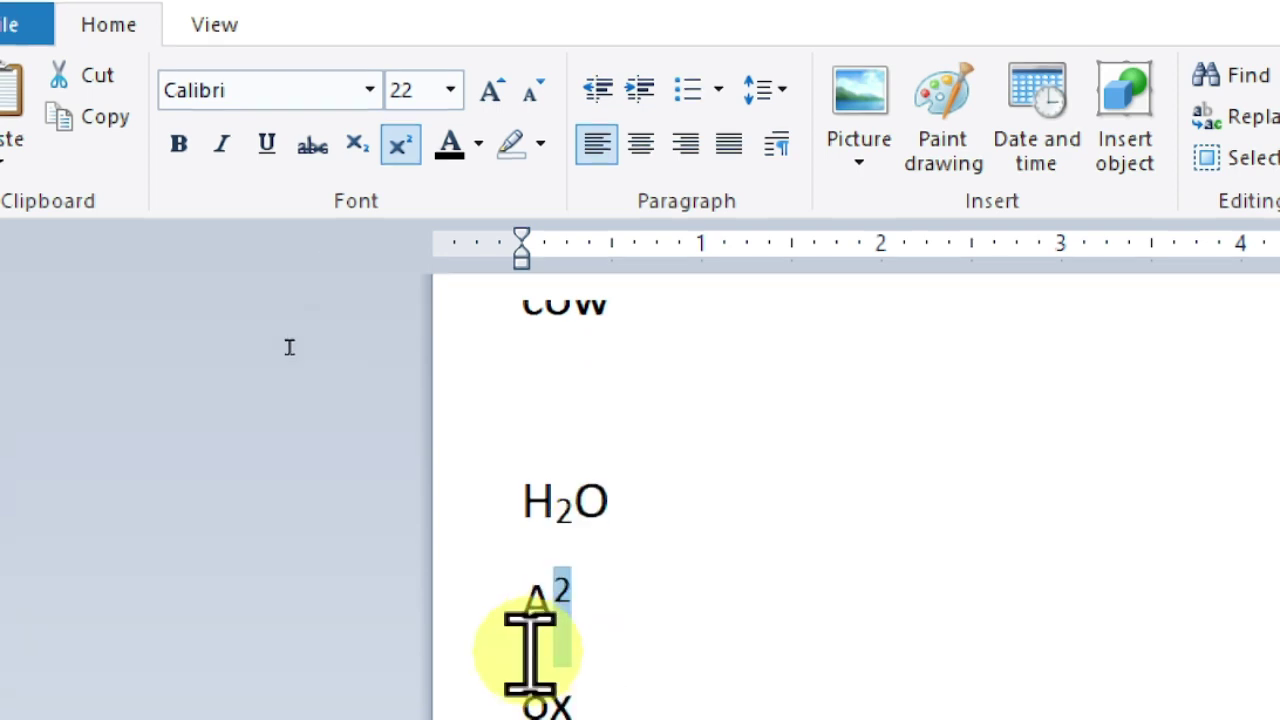
Step: Delete the stray superscript letters typed after A² and switch superscript off
left_click(589, 592)
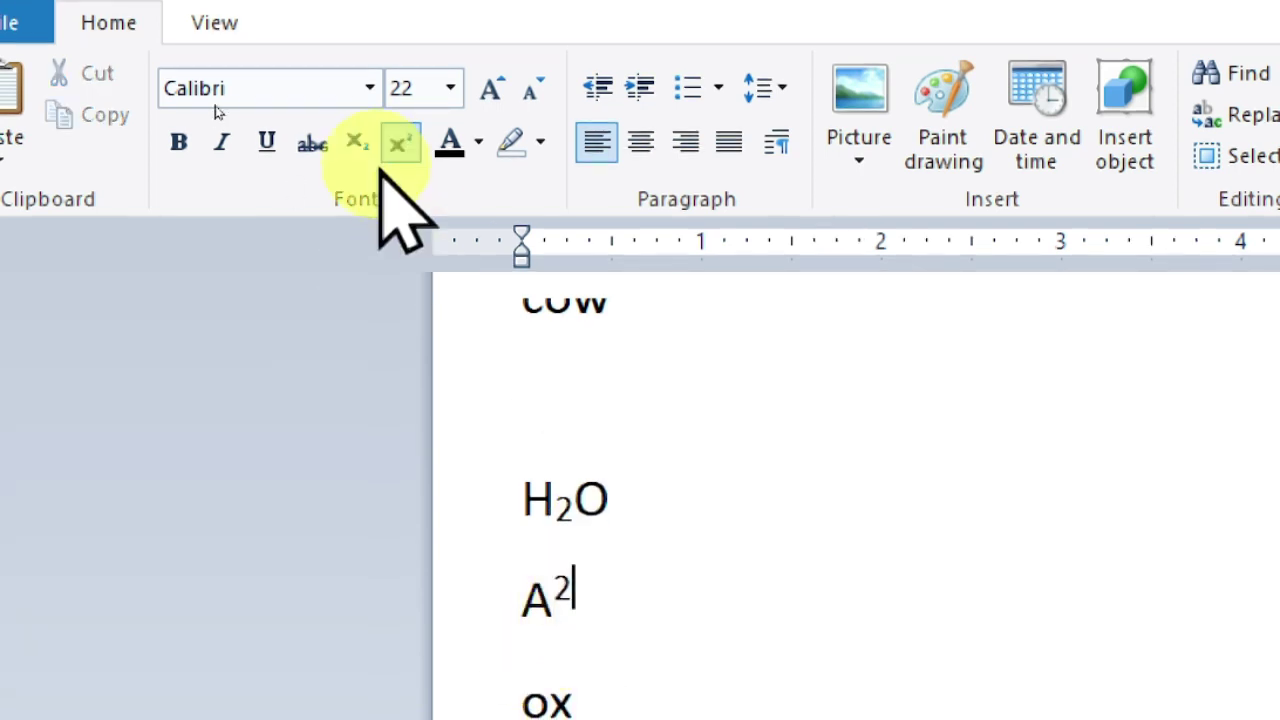
left_click(400, 143)
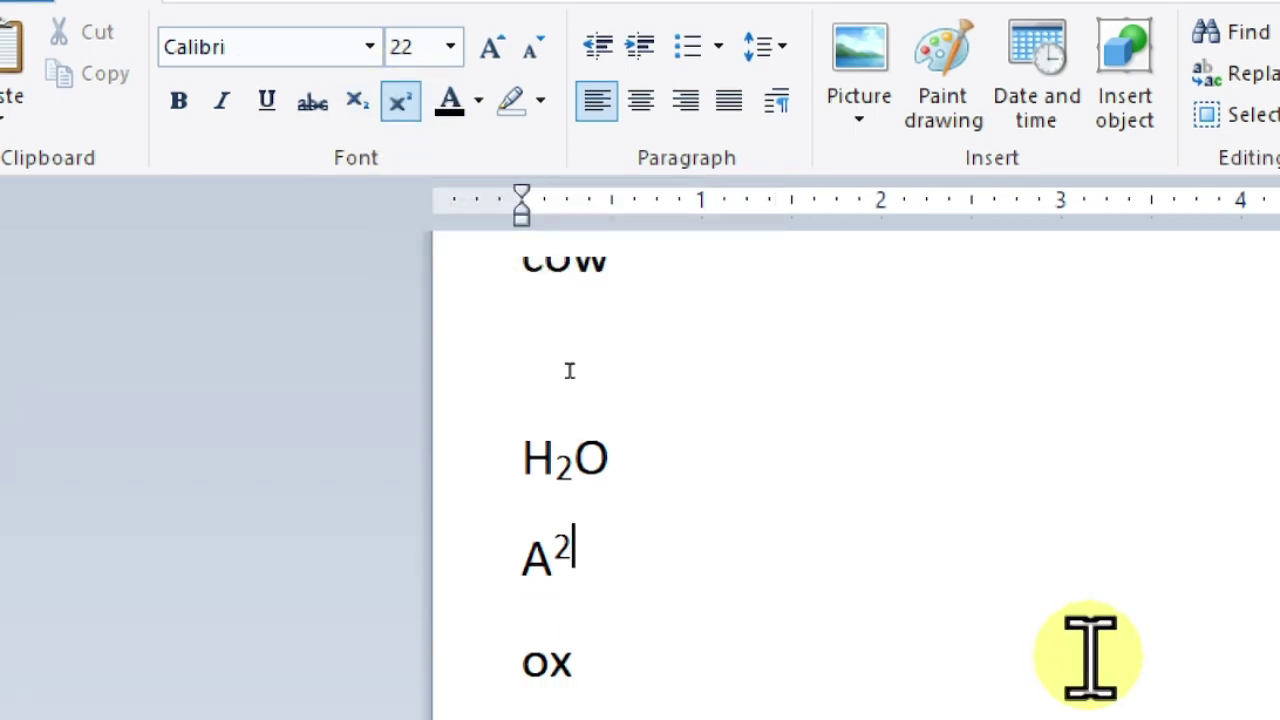
type("LKASJHDJKF")
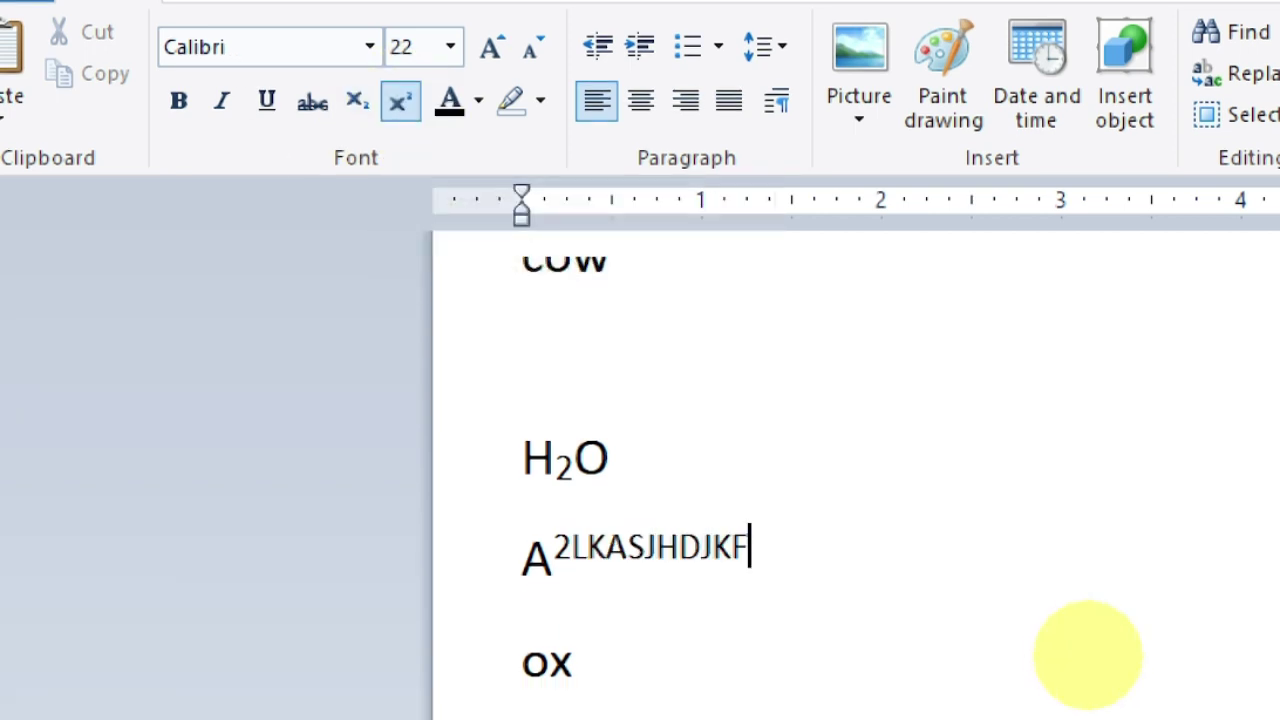
key("BackSpace")
key("BackSpace")
key("BackSpace")
key("BackSpace")
key("BackSpace")
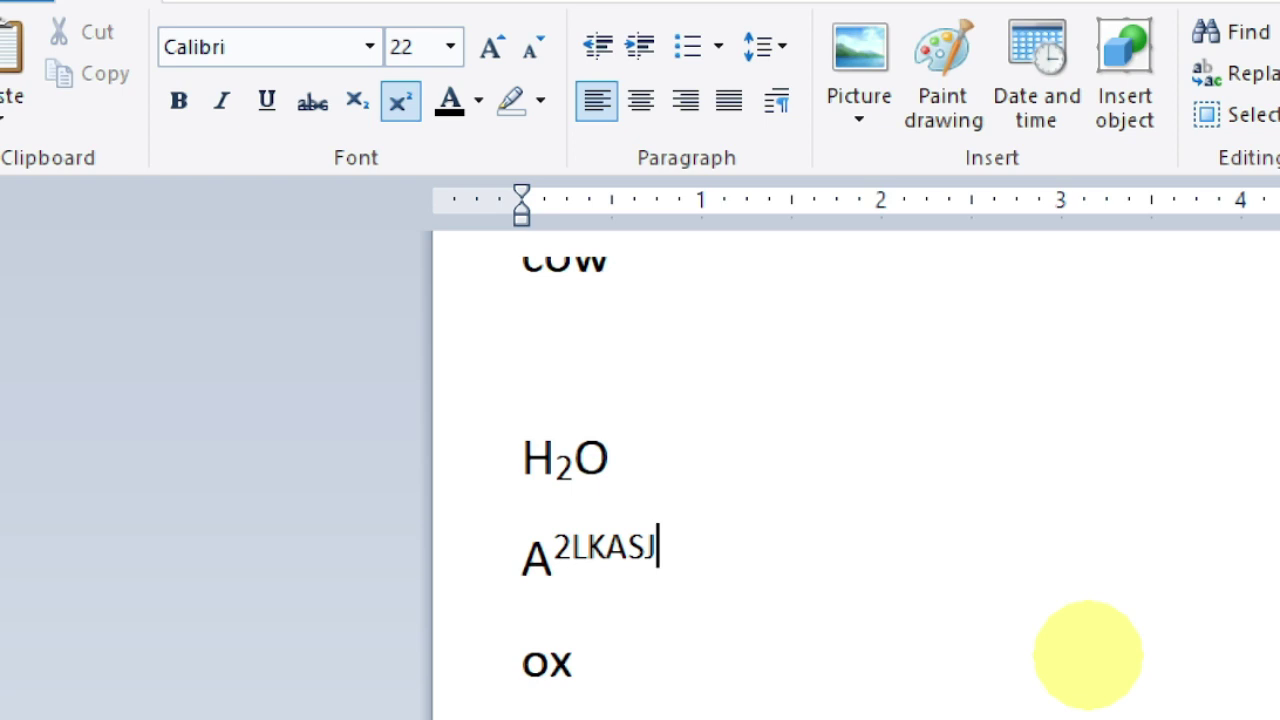
key("BackSpace")
key("BackSpace")
key("BackSpace")
key("BackSpace")
key("BackSpace")
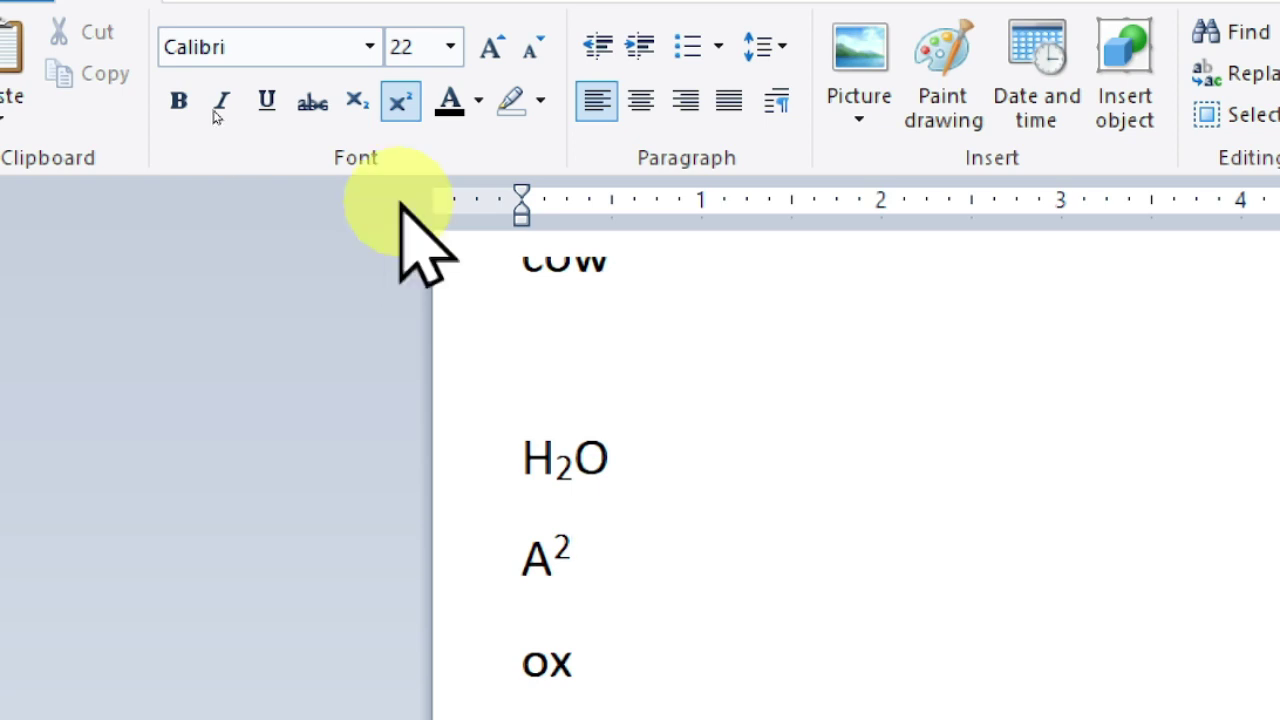
left_click(400, 101)
scroll(750, 340, "up", 3)
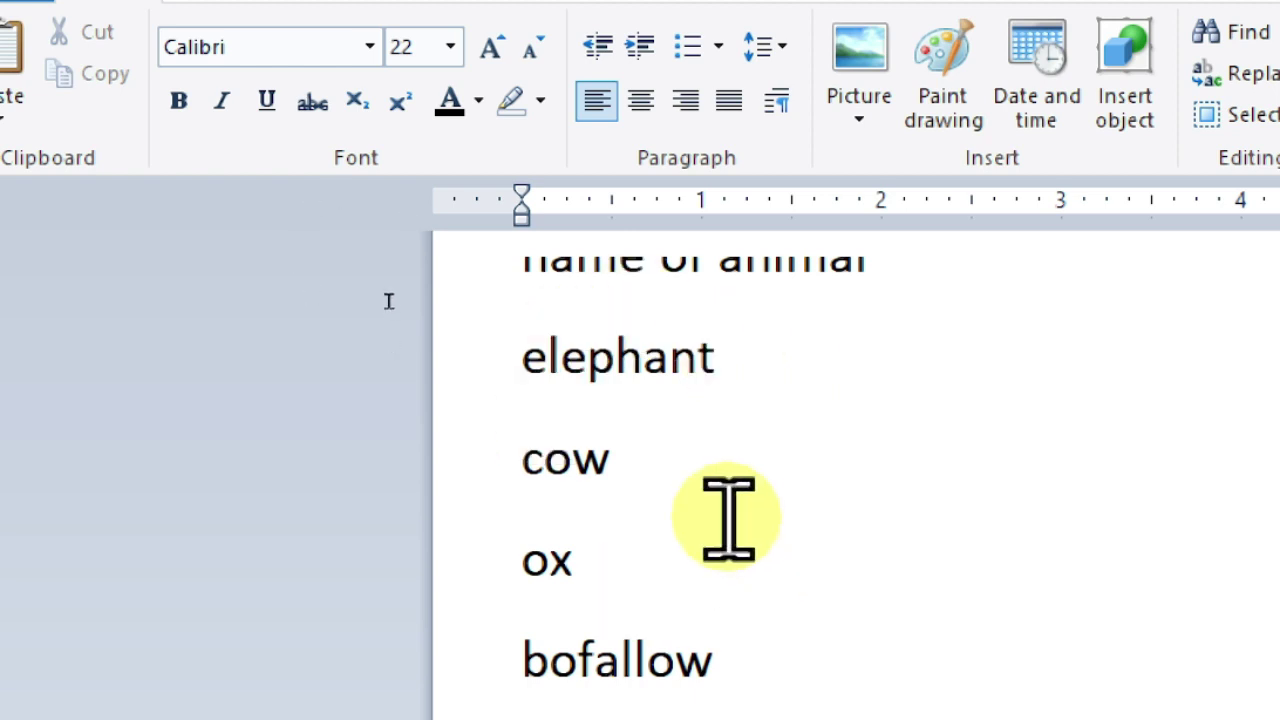
key("ctrl+a")
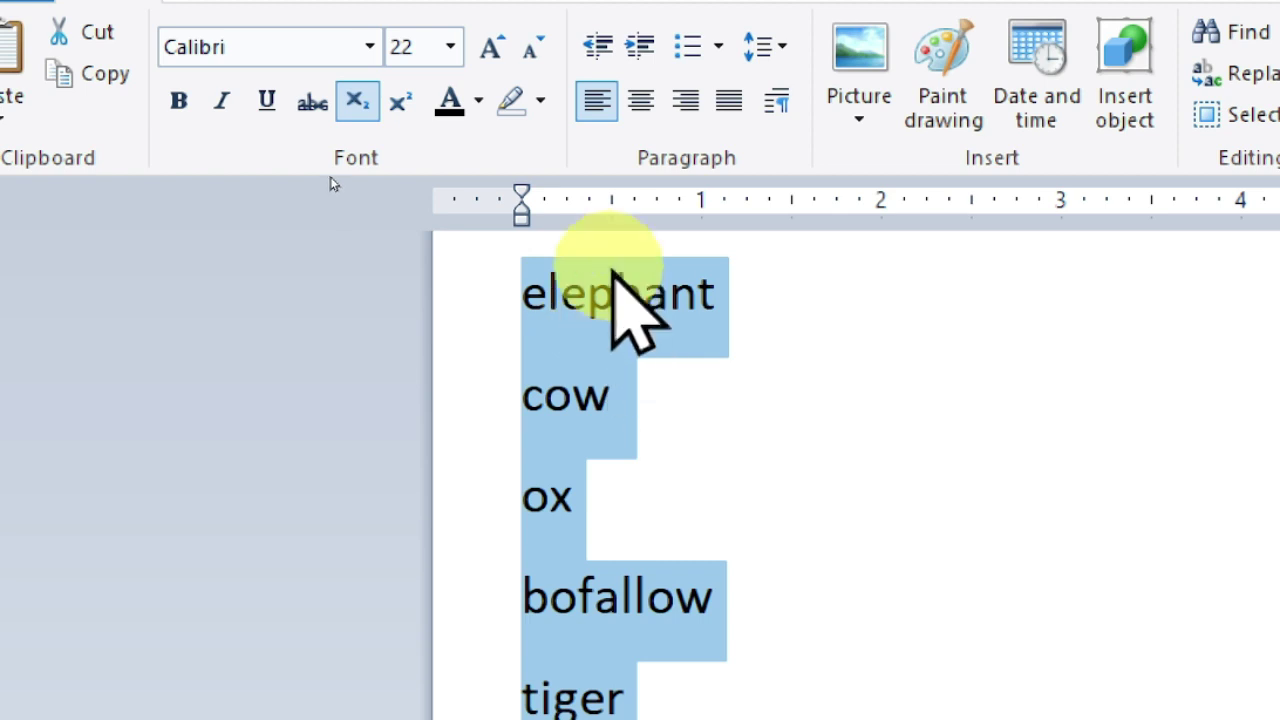
left_click(480, 101)
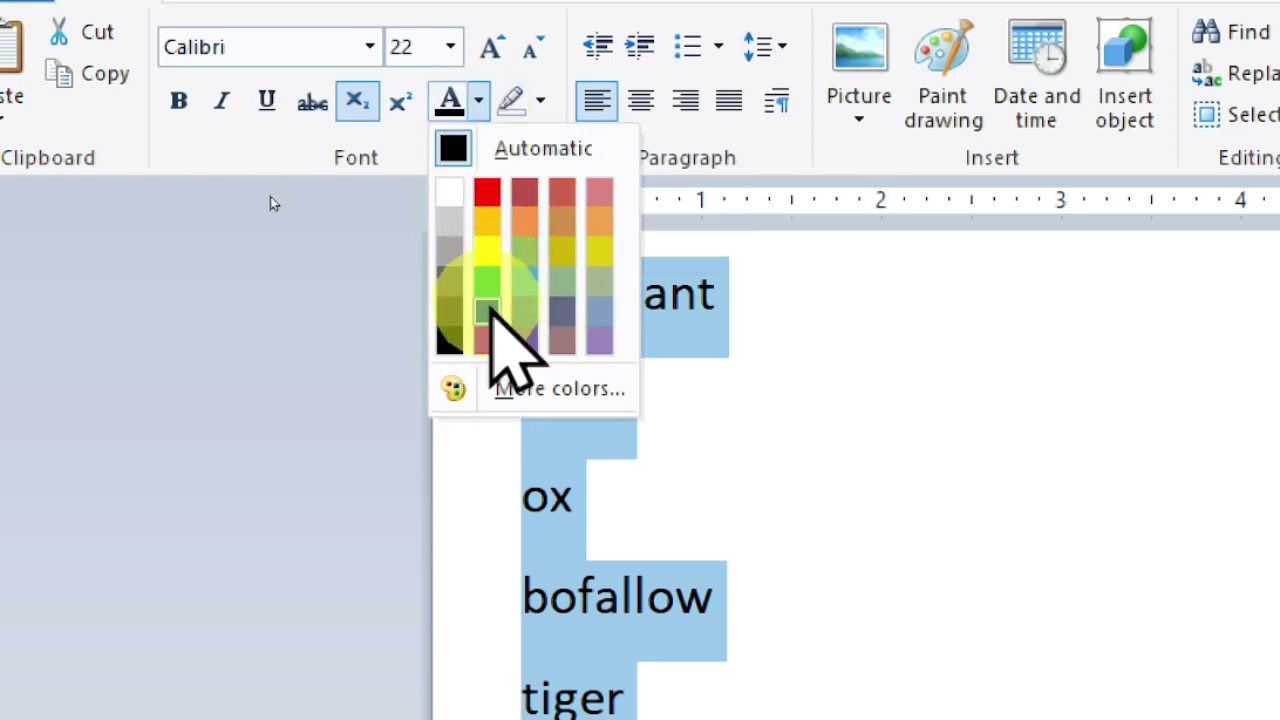
left_click(487, 312)
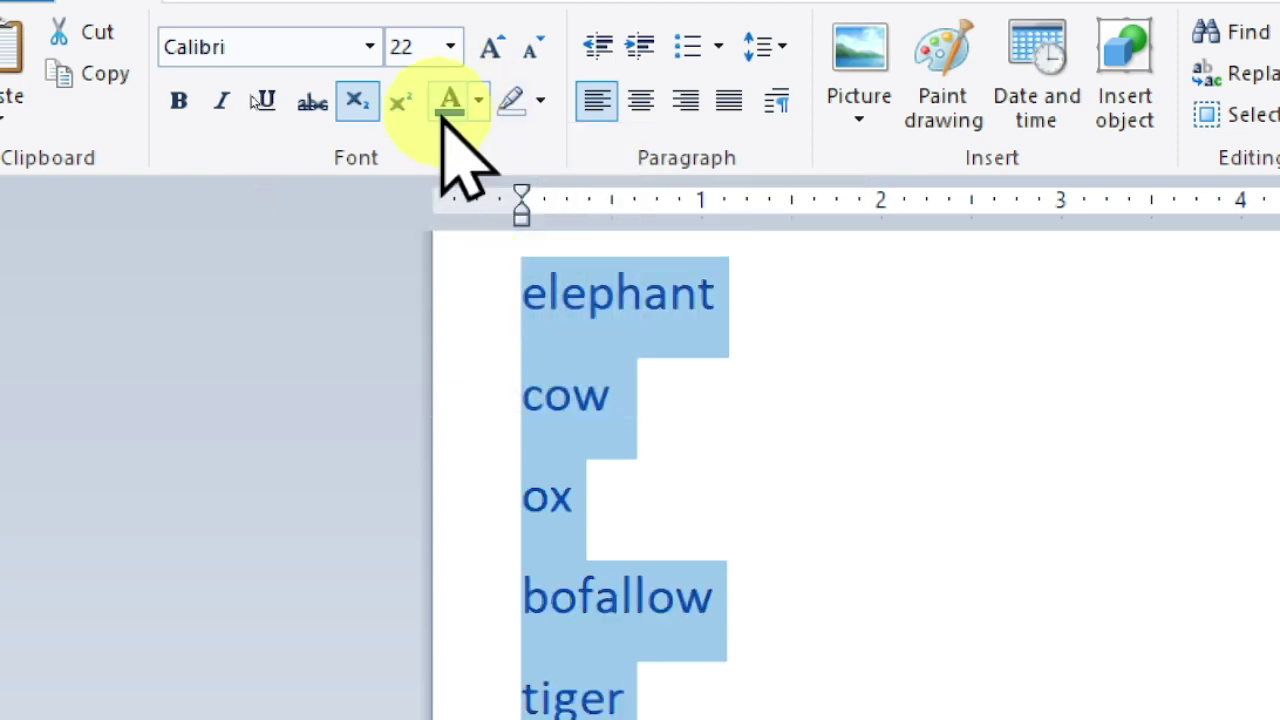
left_click(479, 101)
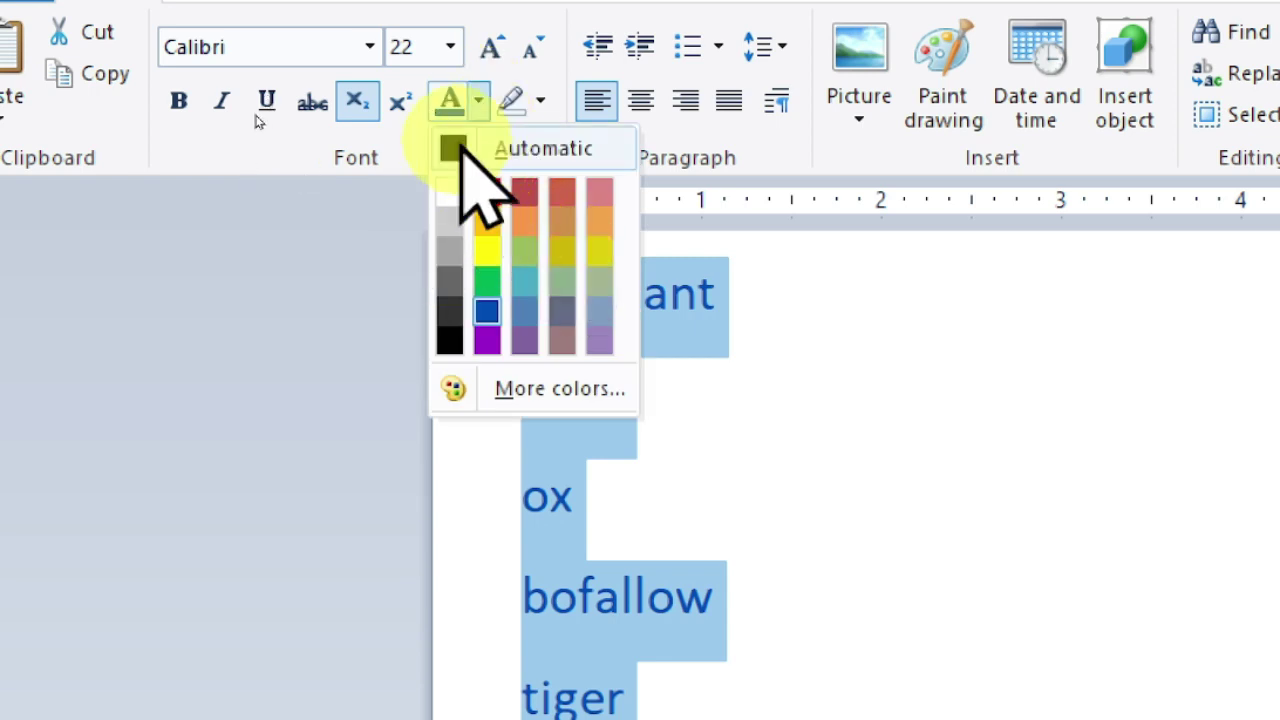
left_click(455, 146)
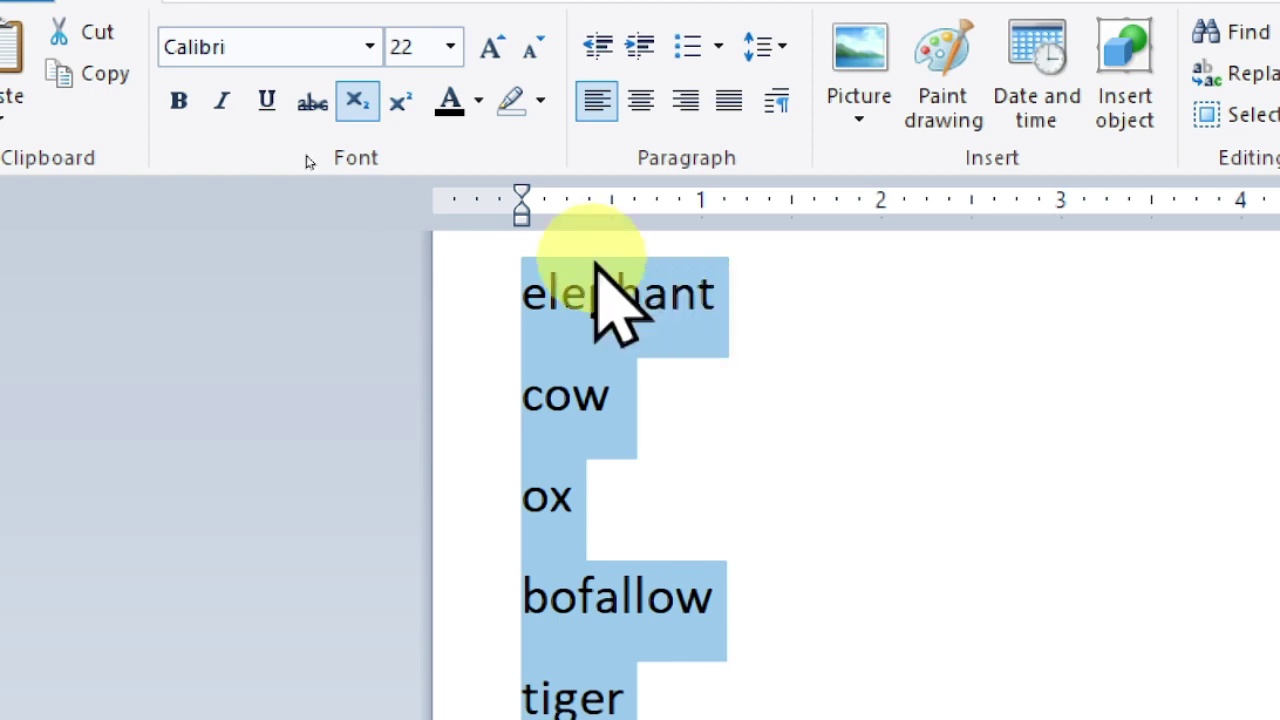
left_click(540, 100)
left_click(520, 152)
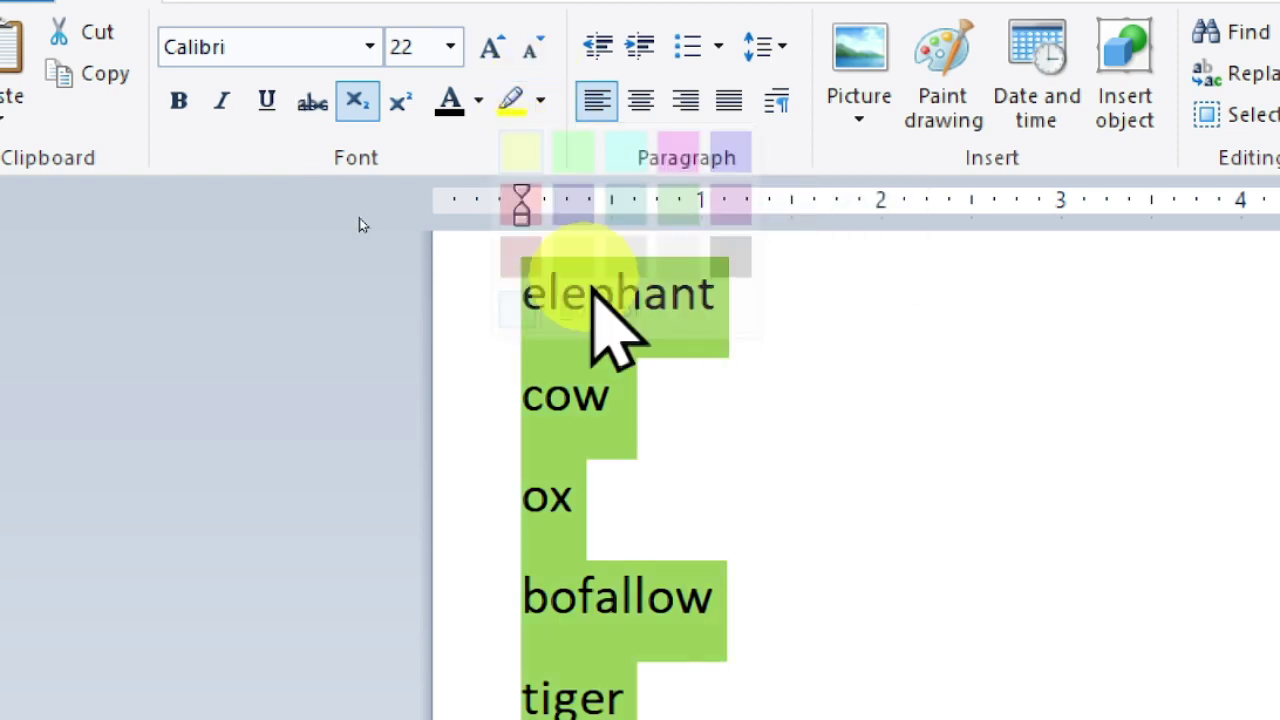
left_click(700, 400)
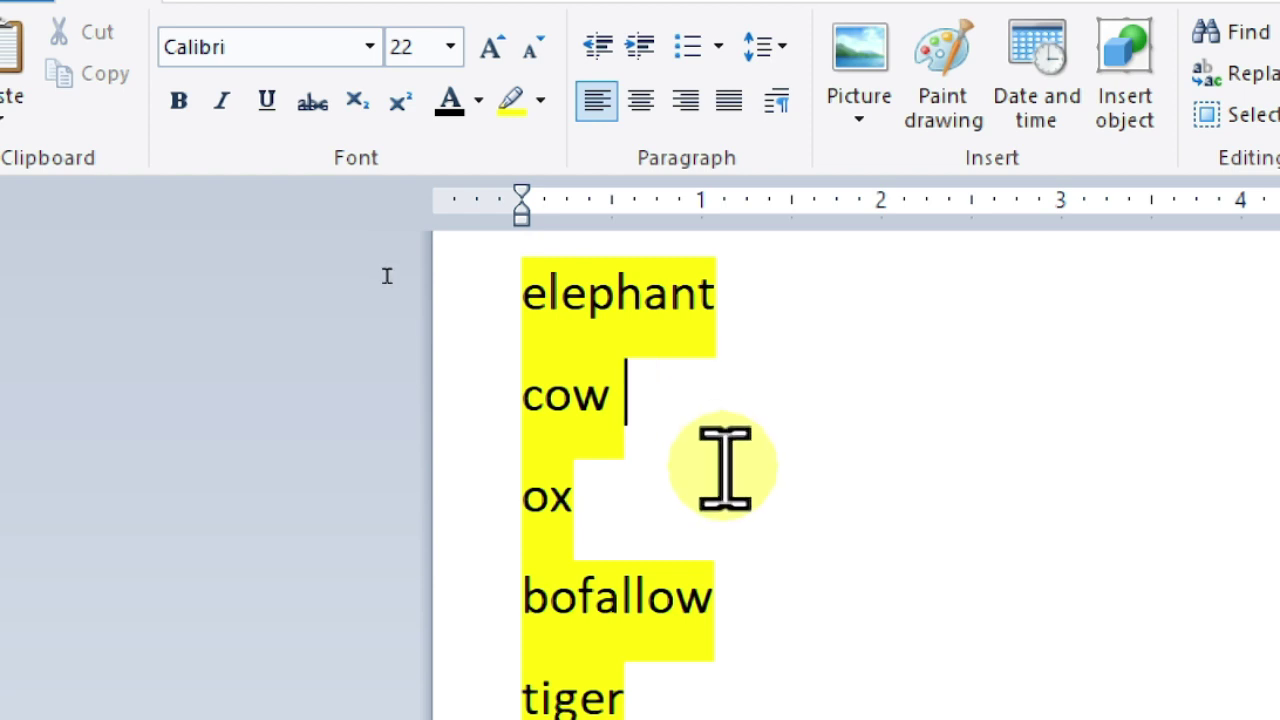
key("ctrl+a")
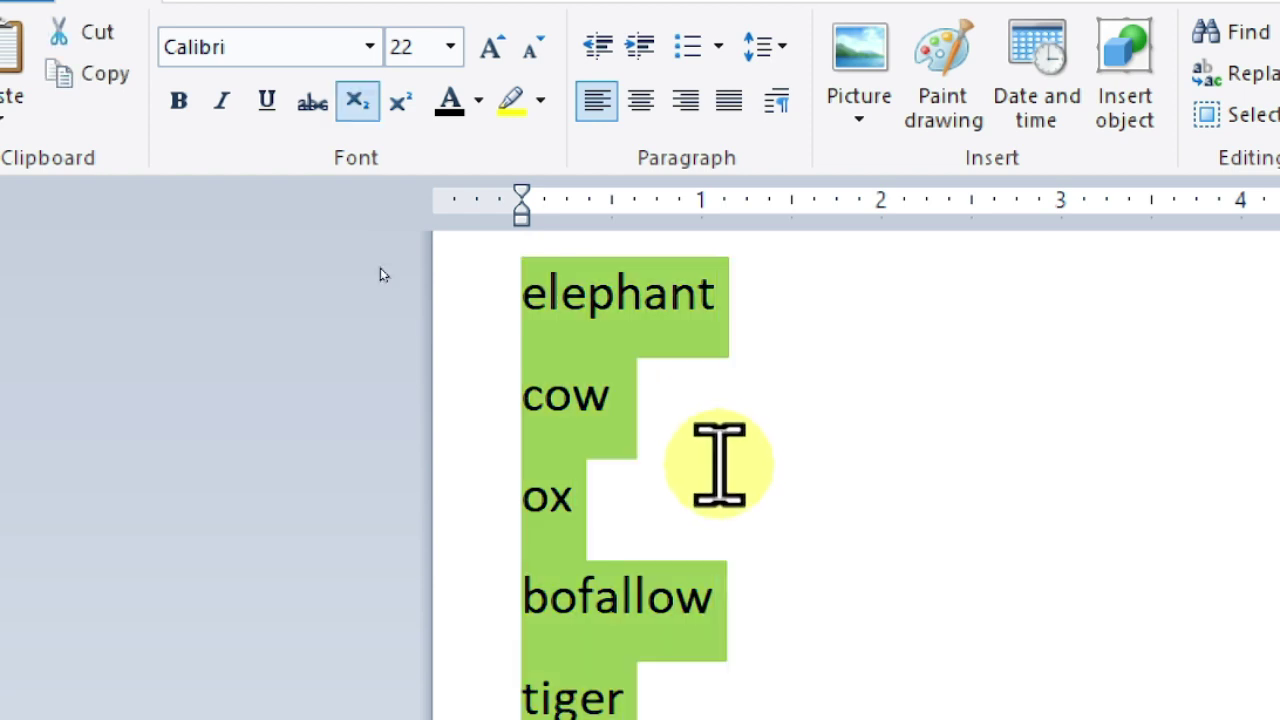
left_click(540, 100)
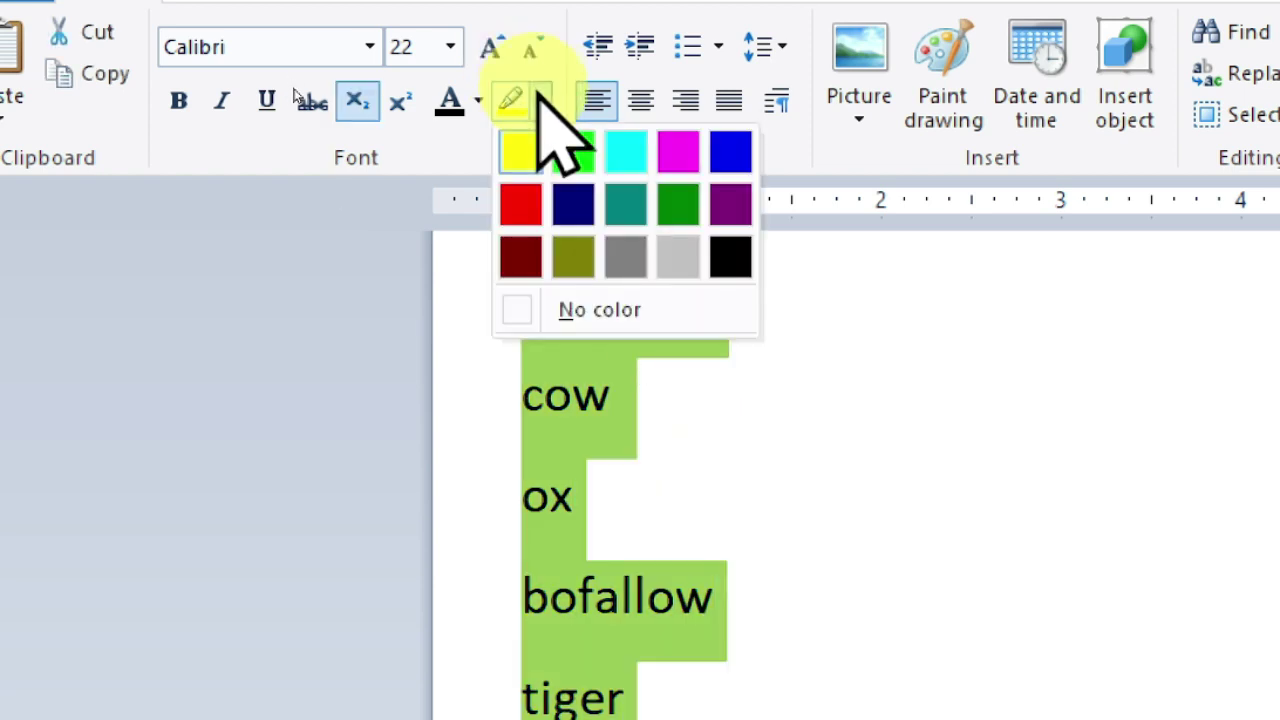
left_click(595, 306)
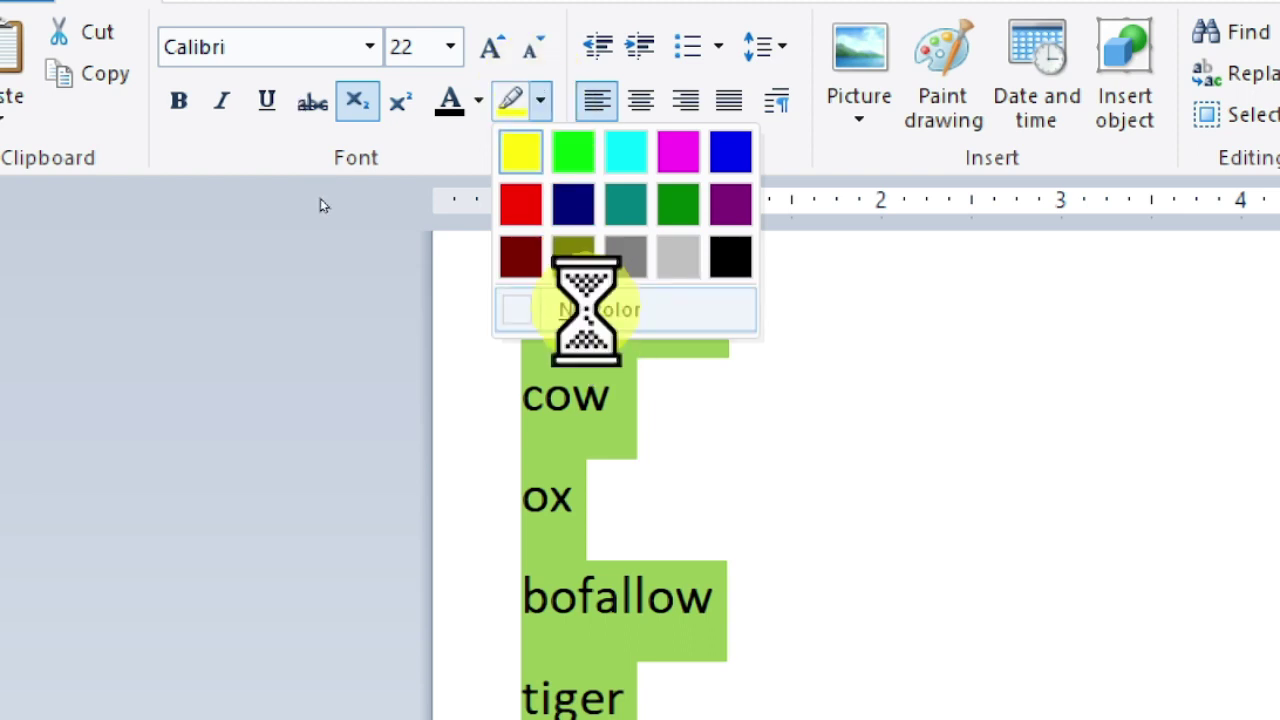
left_click(709, 412)
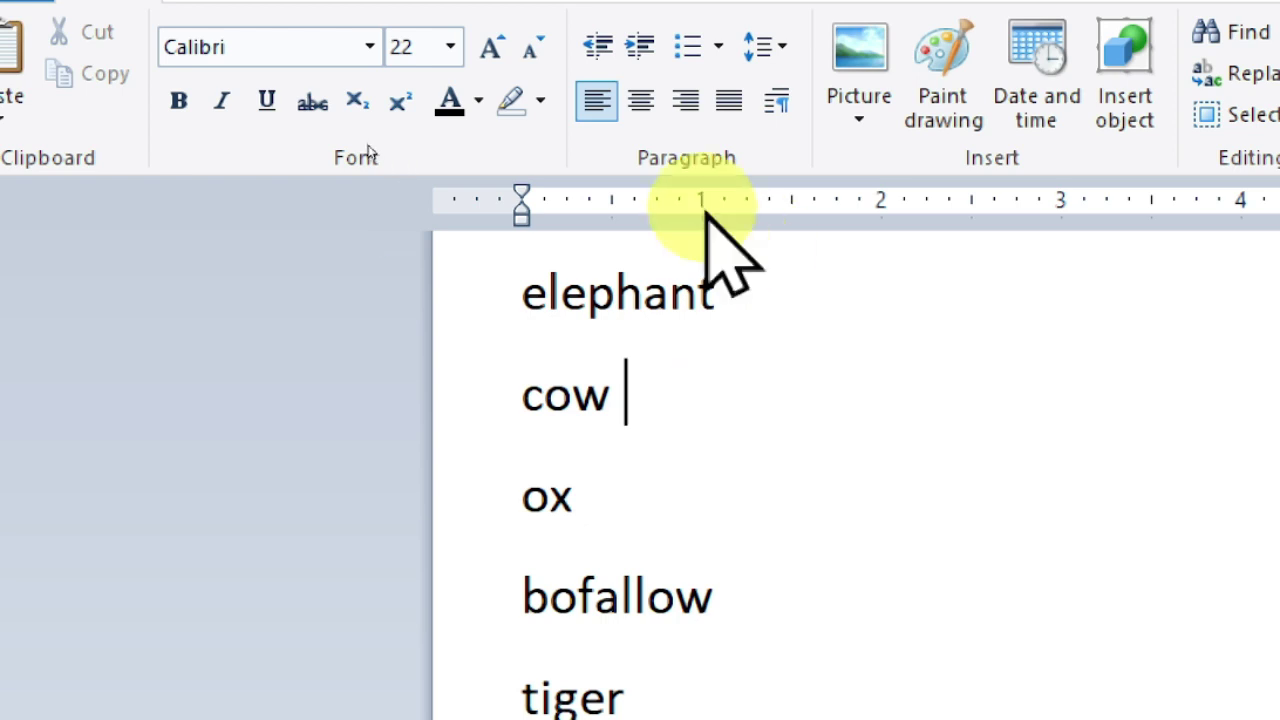
scroll(623, 300, "down", 2)
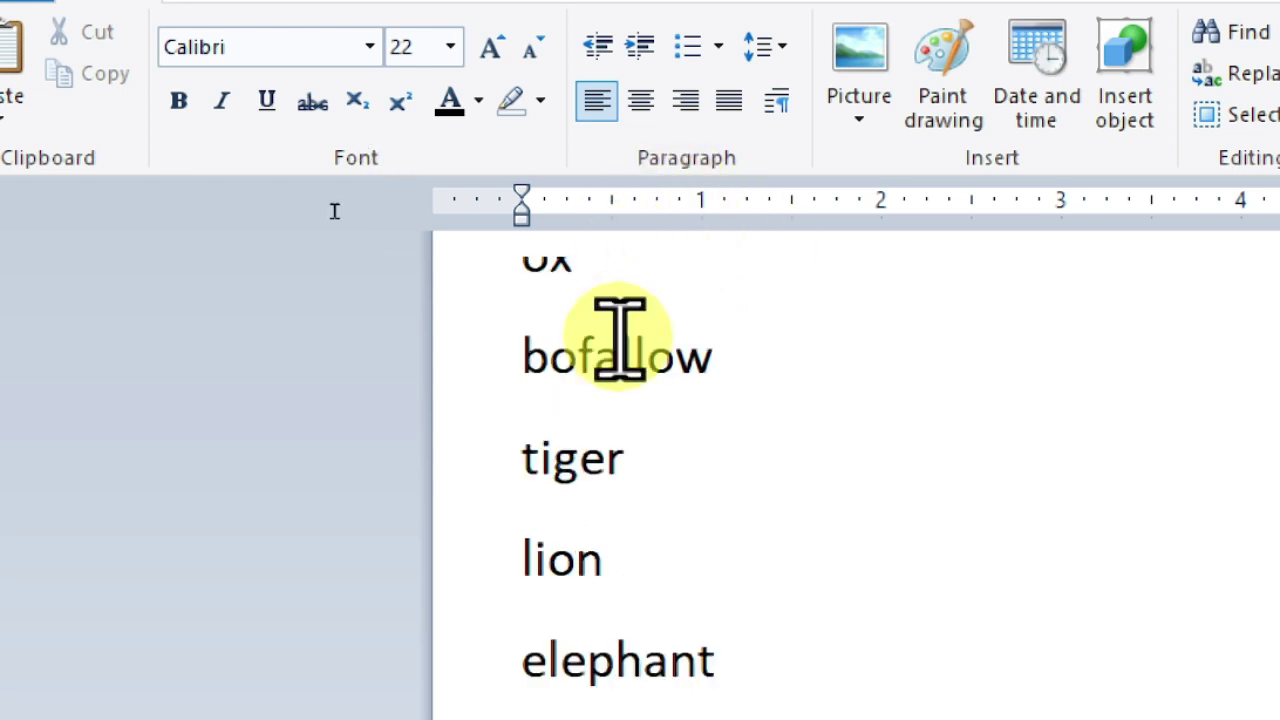
scroll(621, 337, "up", 3)
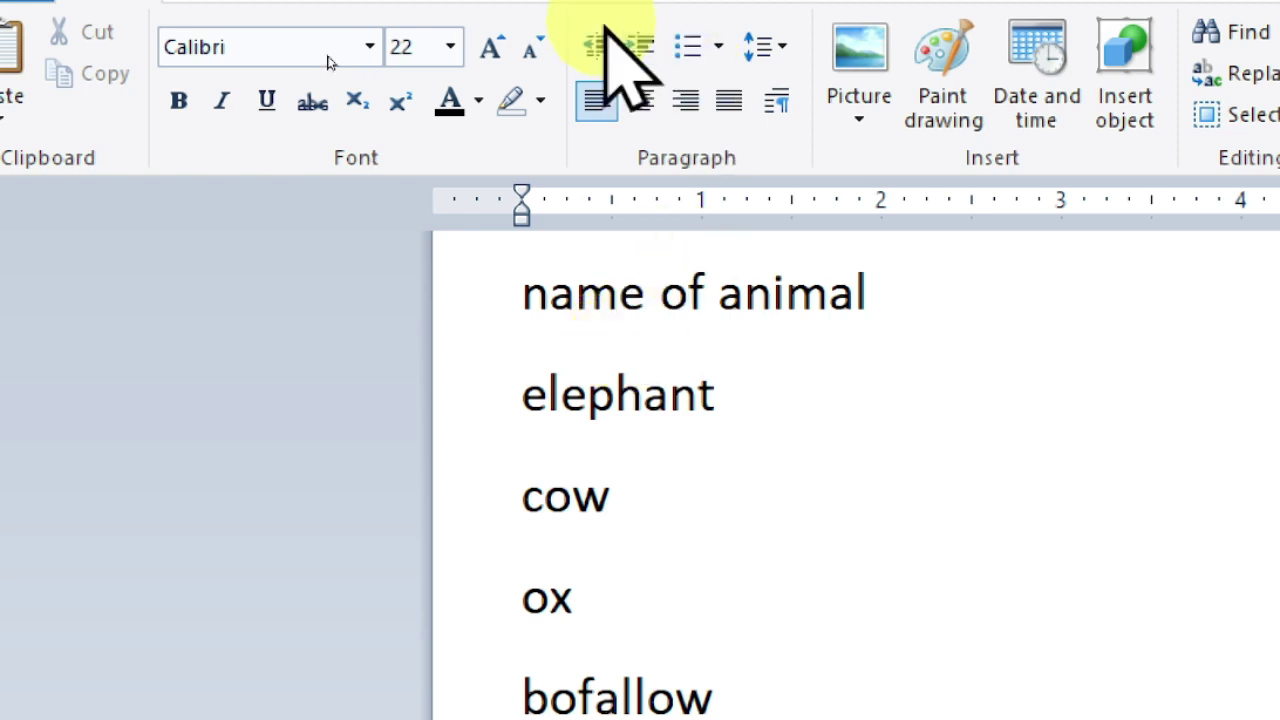
left_click(659, 293)
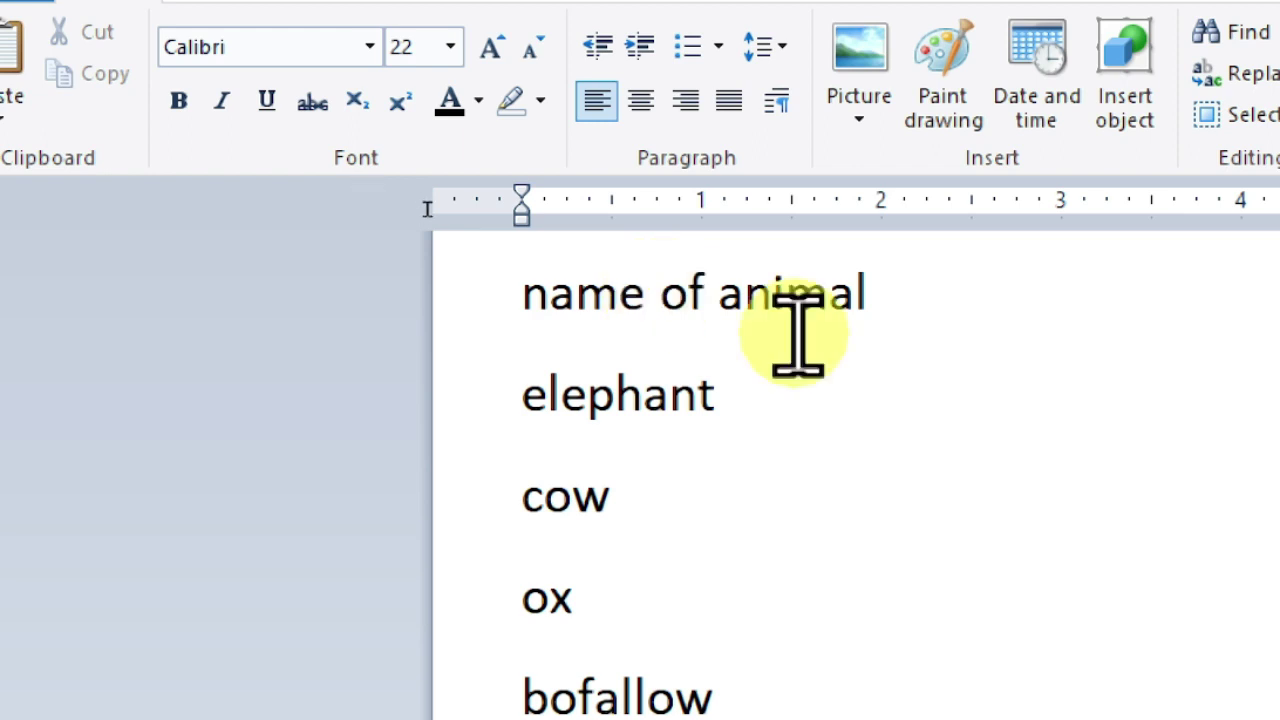
left_click(628, 45)
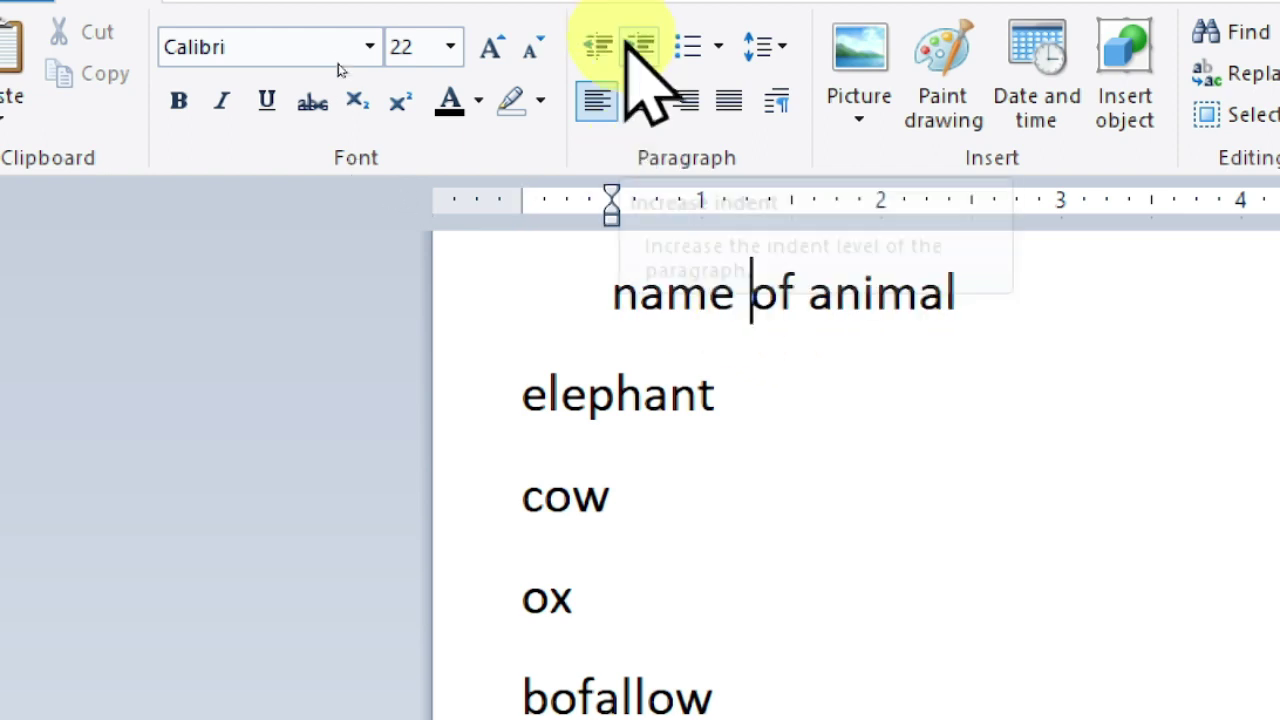
left_click(626, 45)
left_click(626, 45)
left_click(598, 45)
left_click(598, 45)
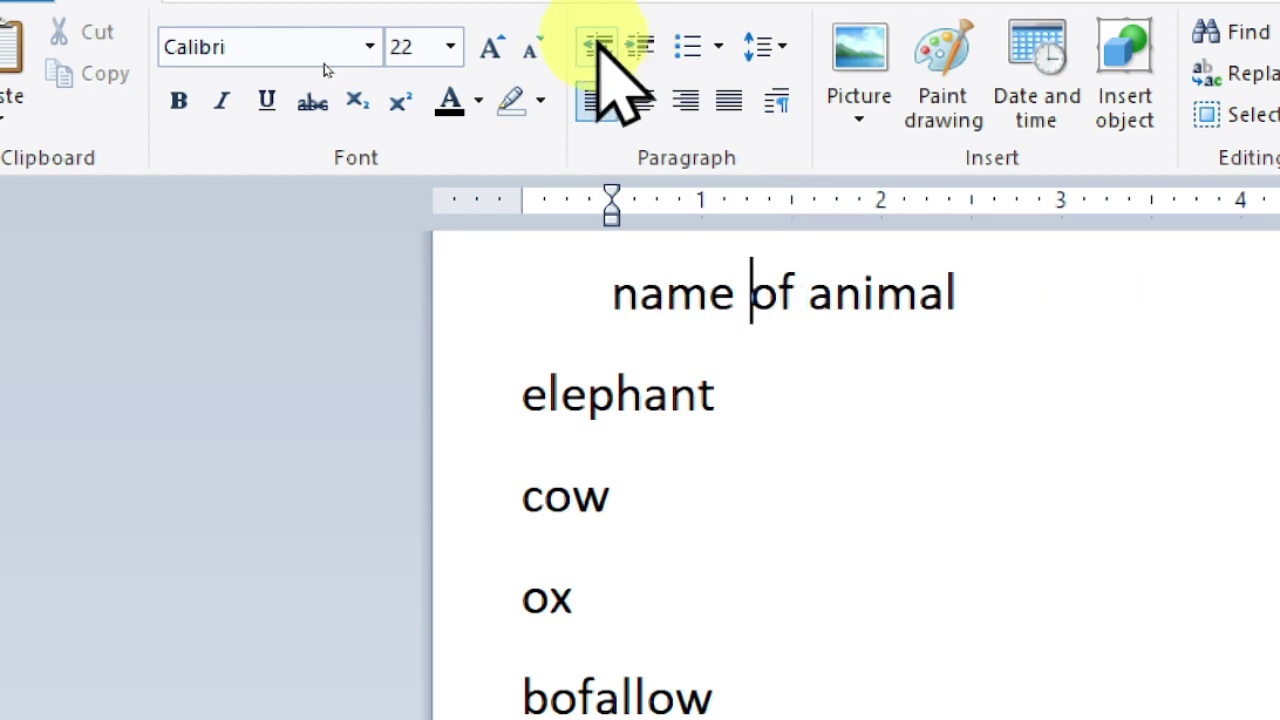
left_click(598, 45)
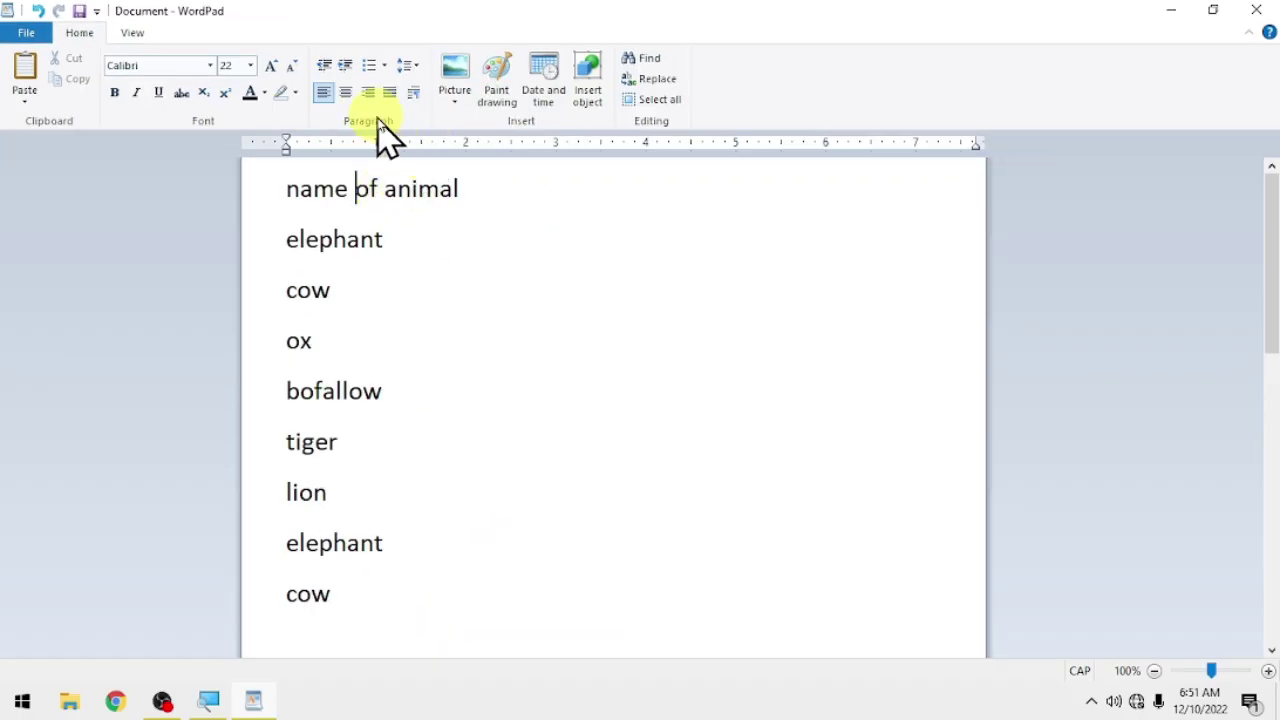
left_click(345, 94)
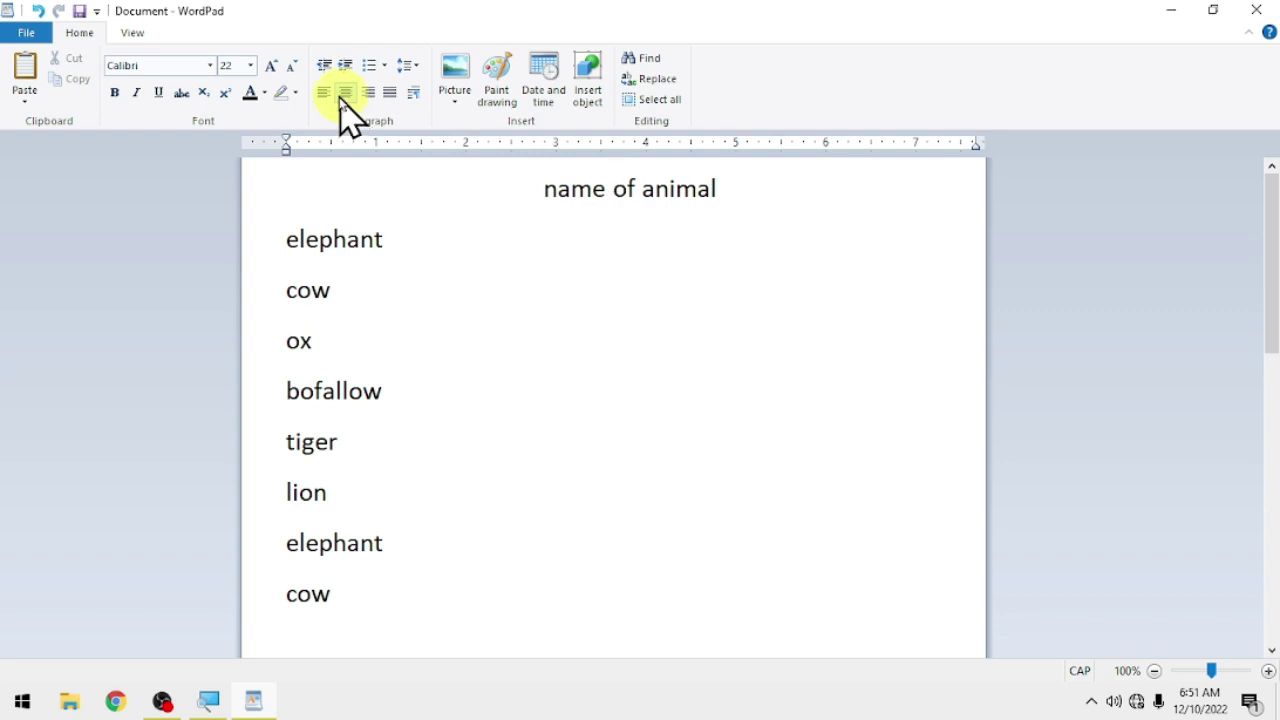
left_click(326, 93)
left_click(368, 93)
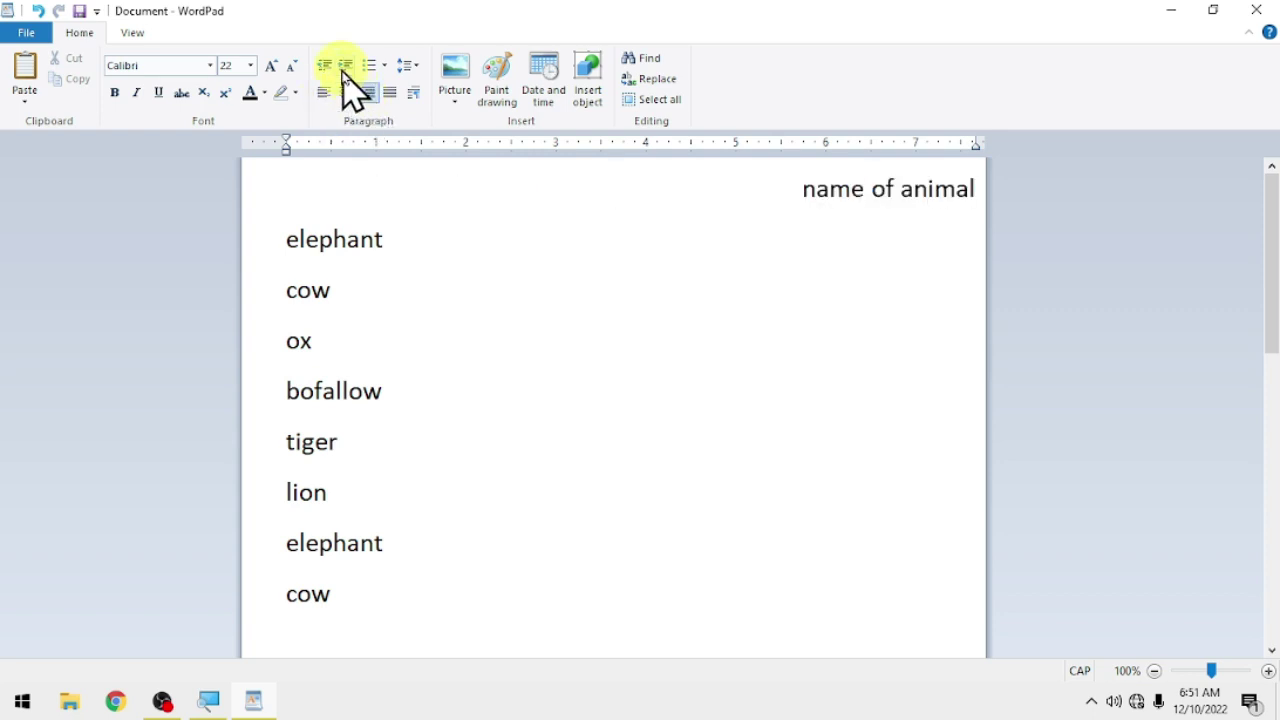
left_click(338, 70)
left_click(338, 70)
left_click(345, 93)
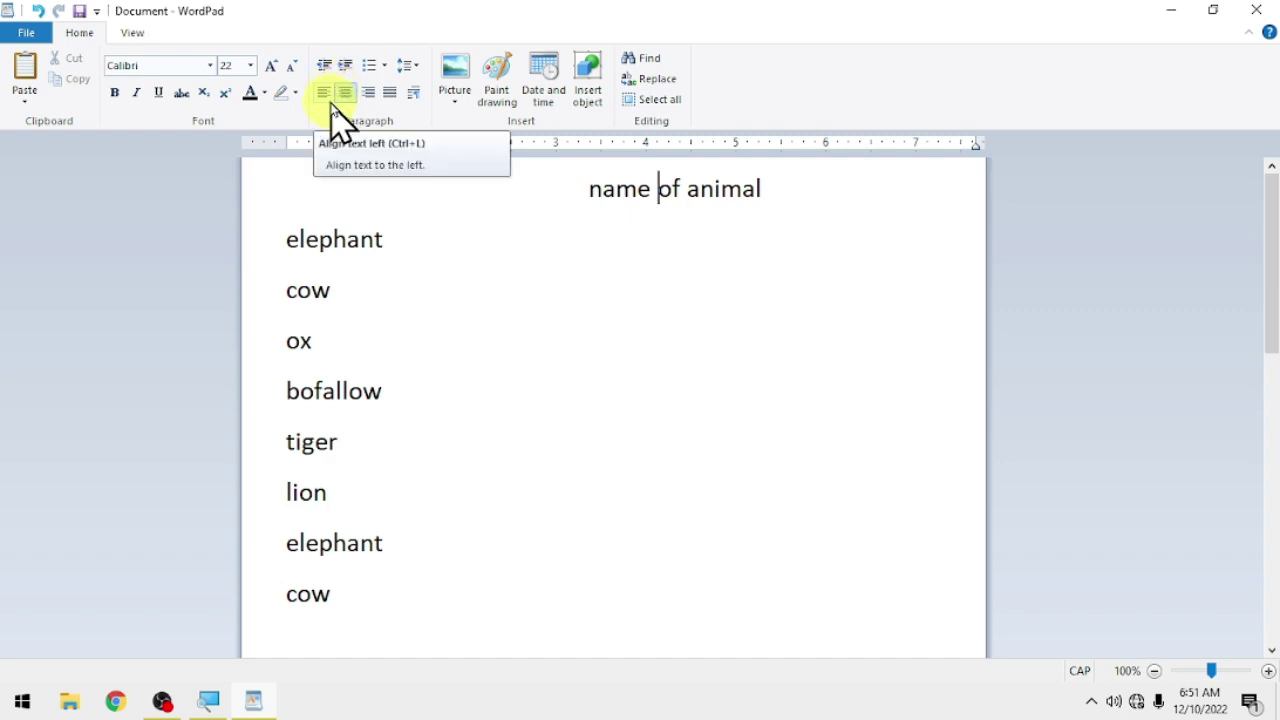
left_click(326, 70)
left_click(326, 70)
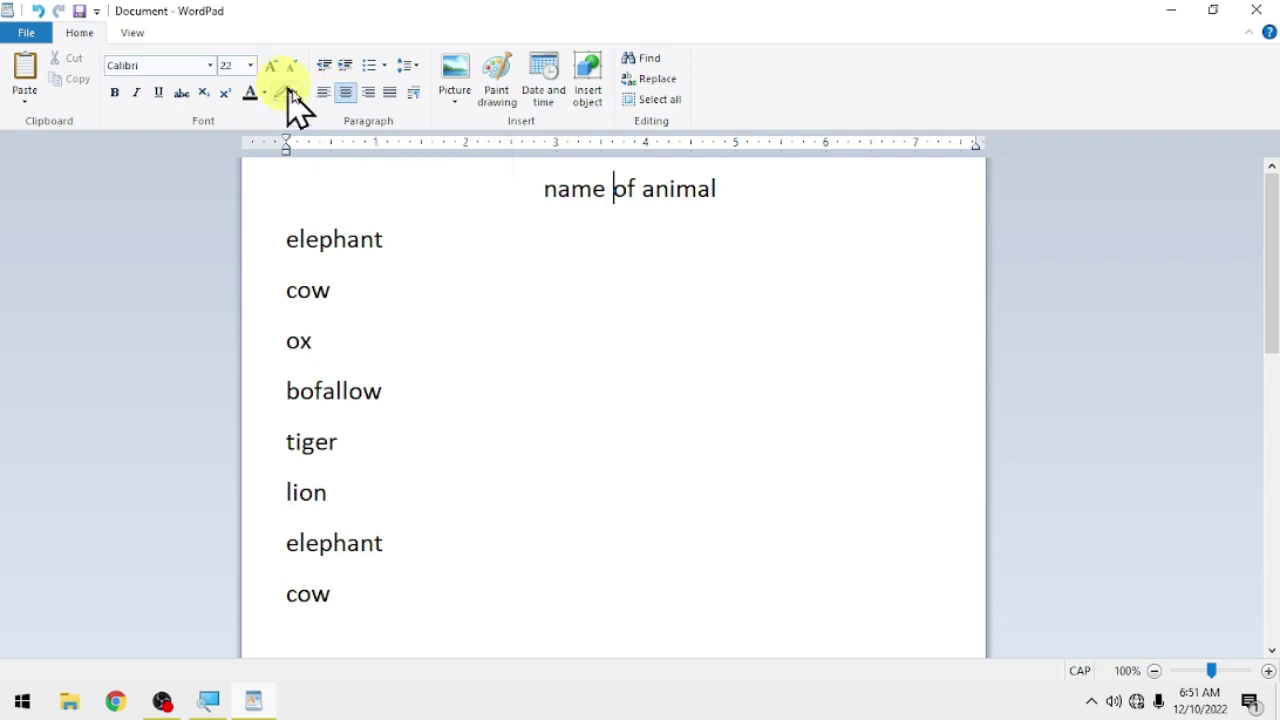
left_click(319, 95)
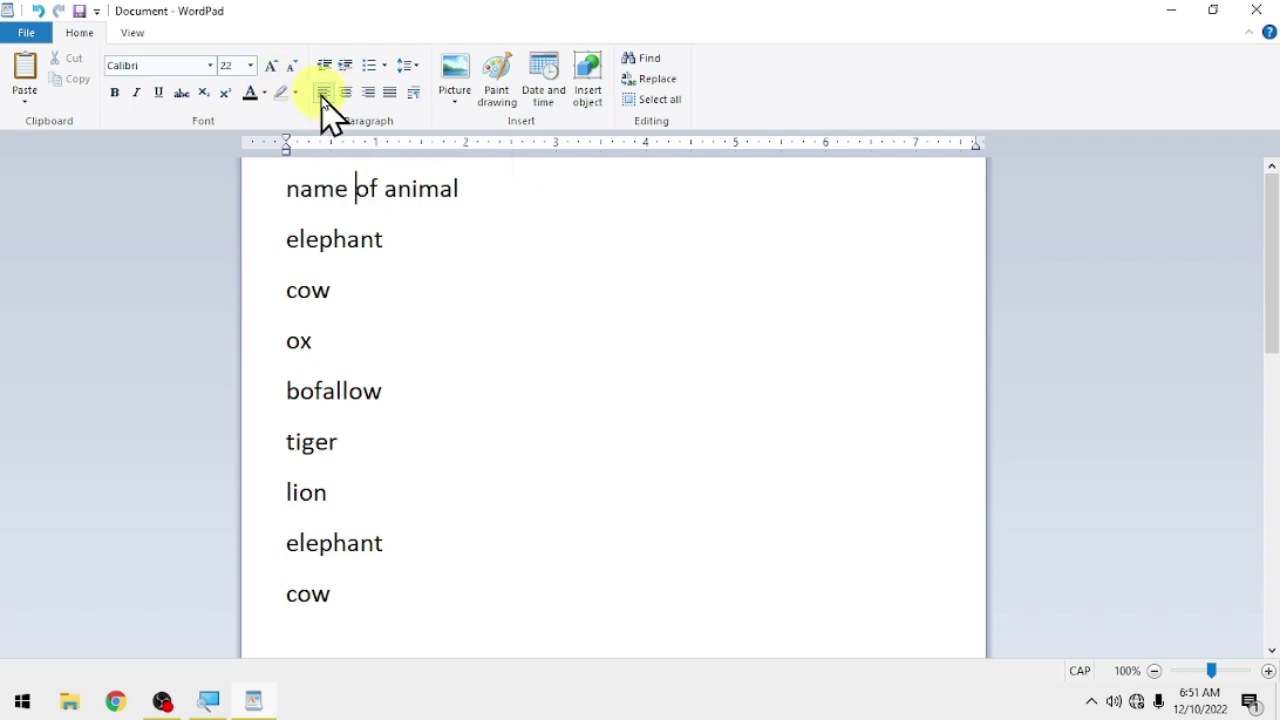
left_click(345, 94)
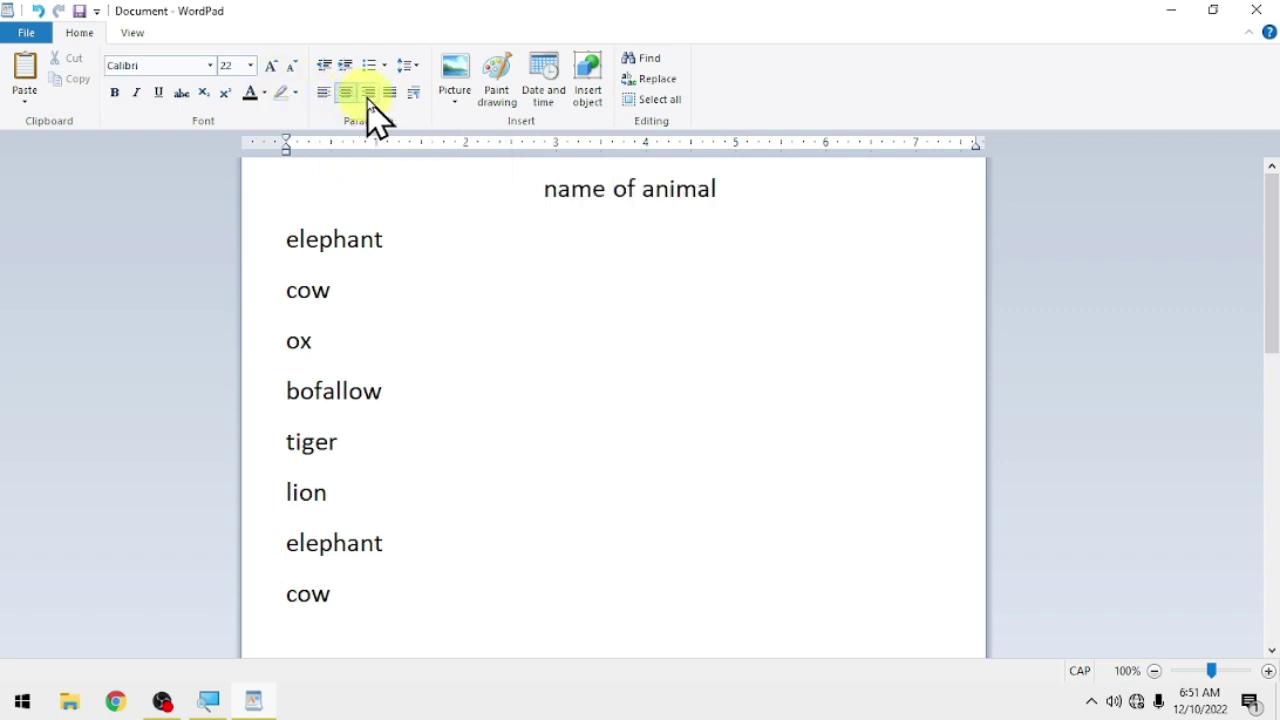
left_click(368, 93)
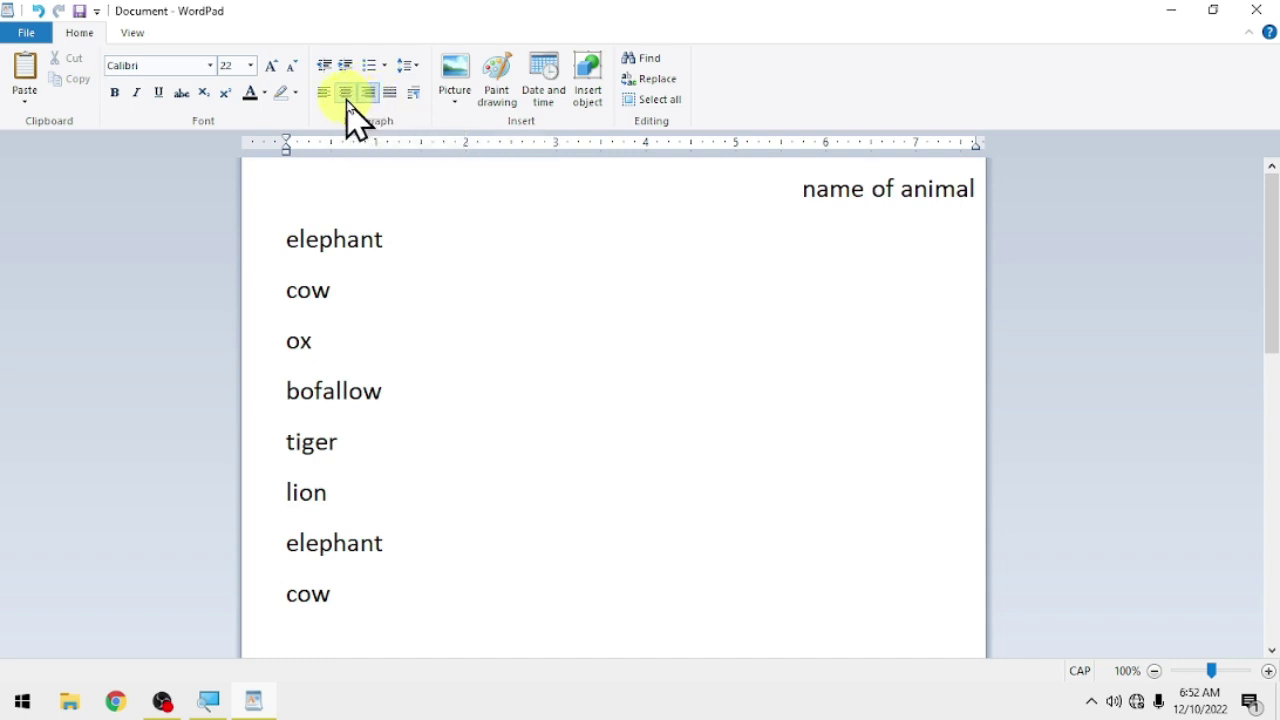
left_click(347, 99)
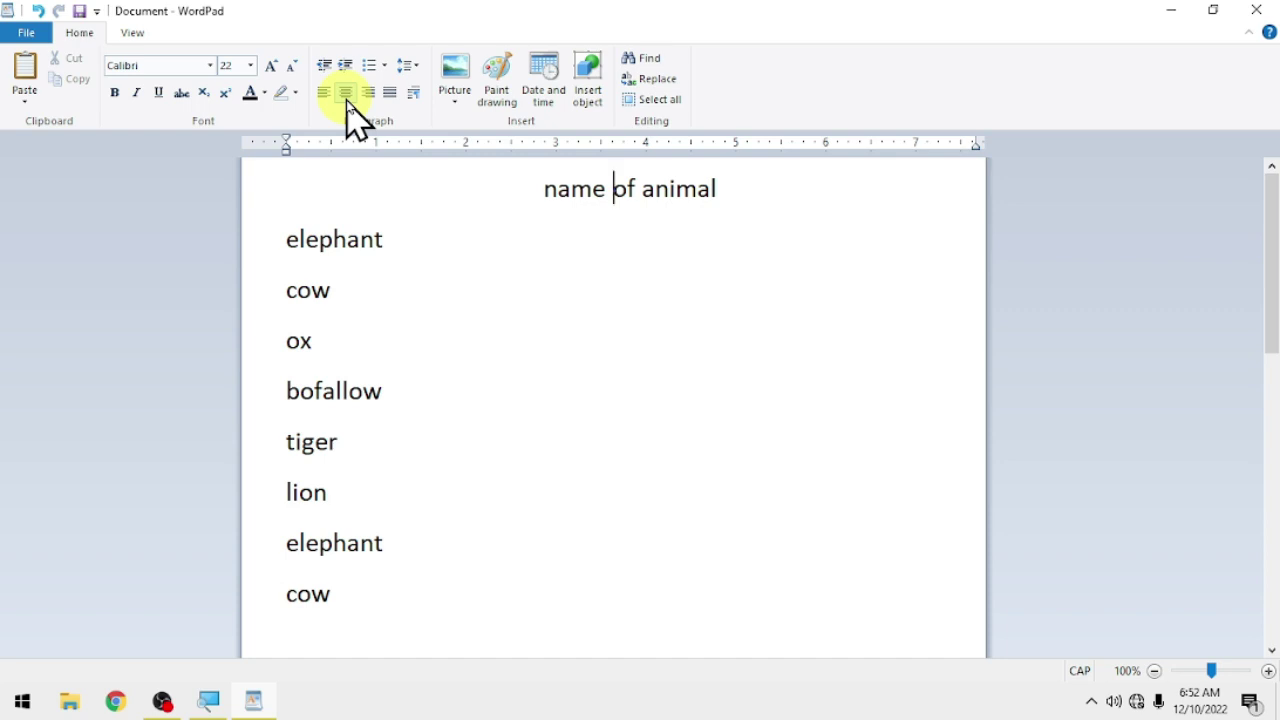
left_click(324, 92)
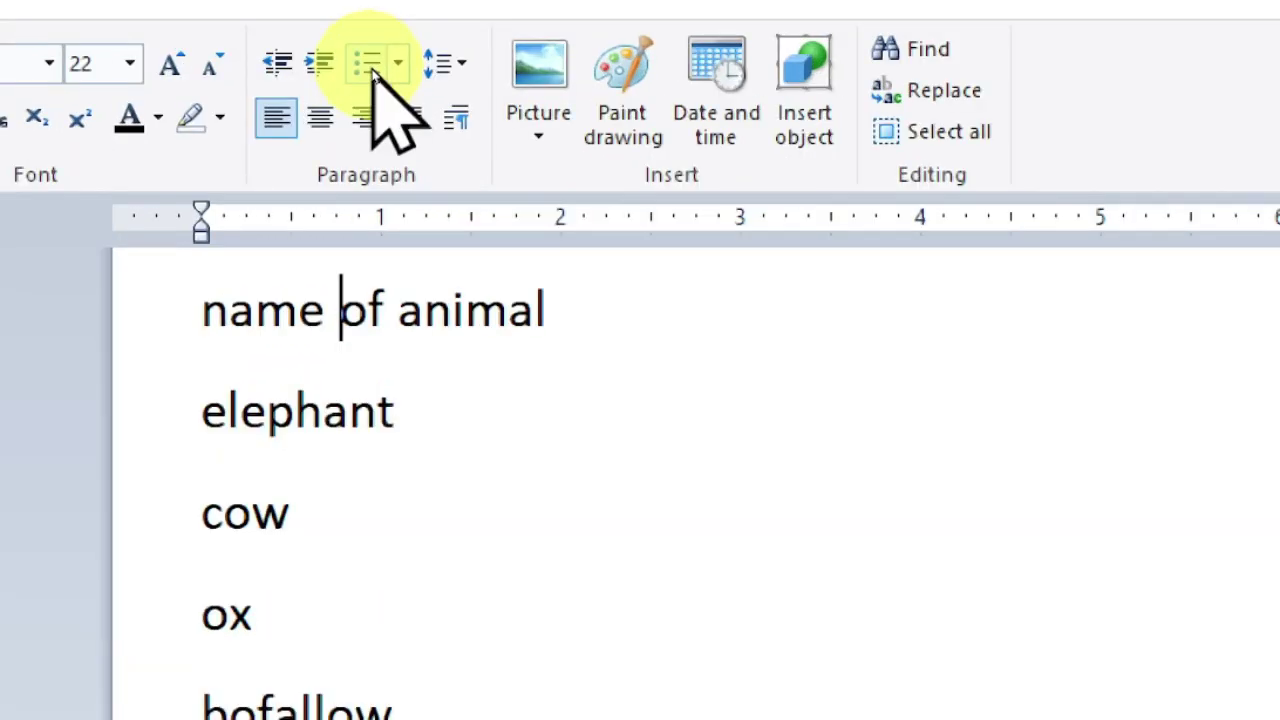
Step: Set the 'name of animal' line's list style to None, then remove that heading line
left_click(395, 66)
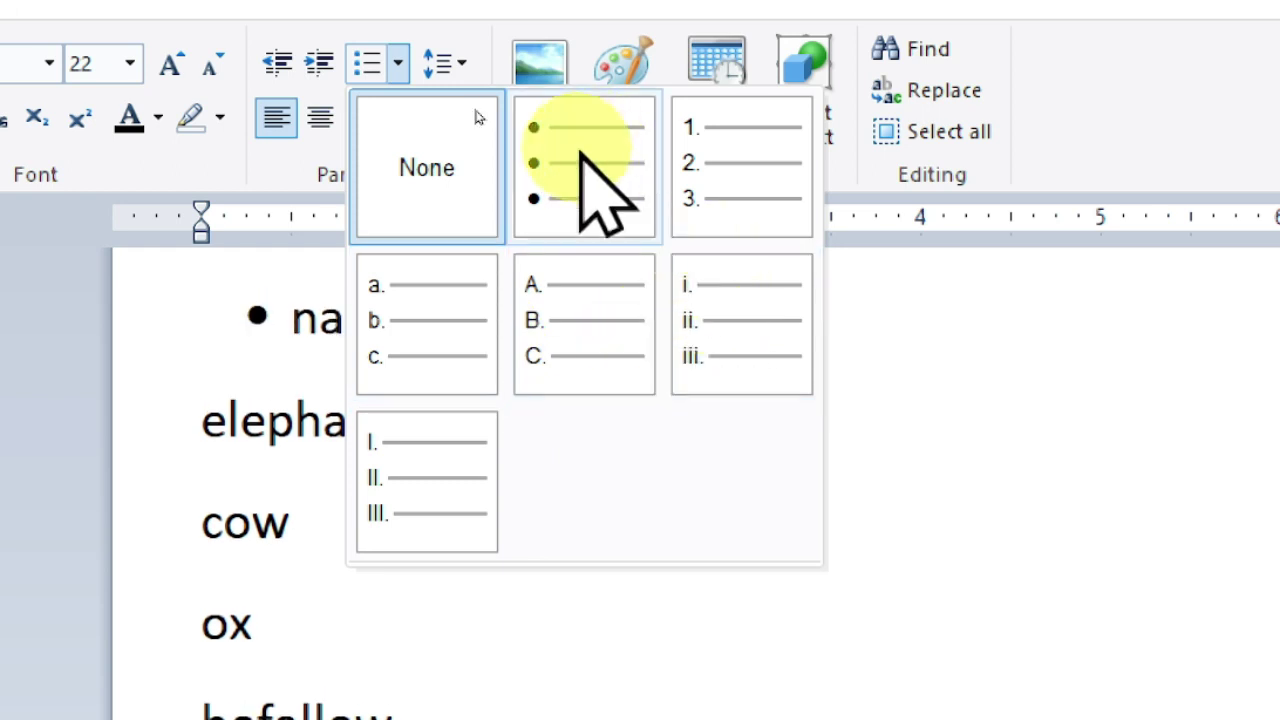
left_click(455, 185)
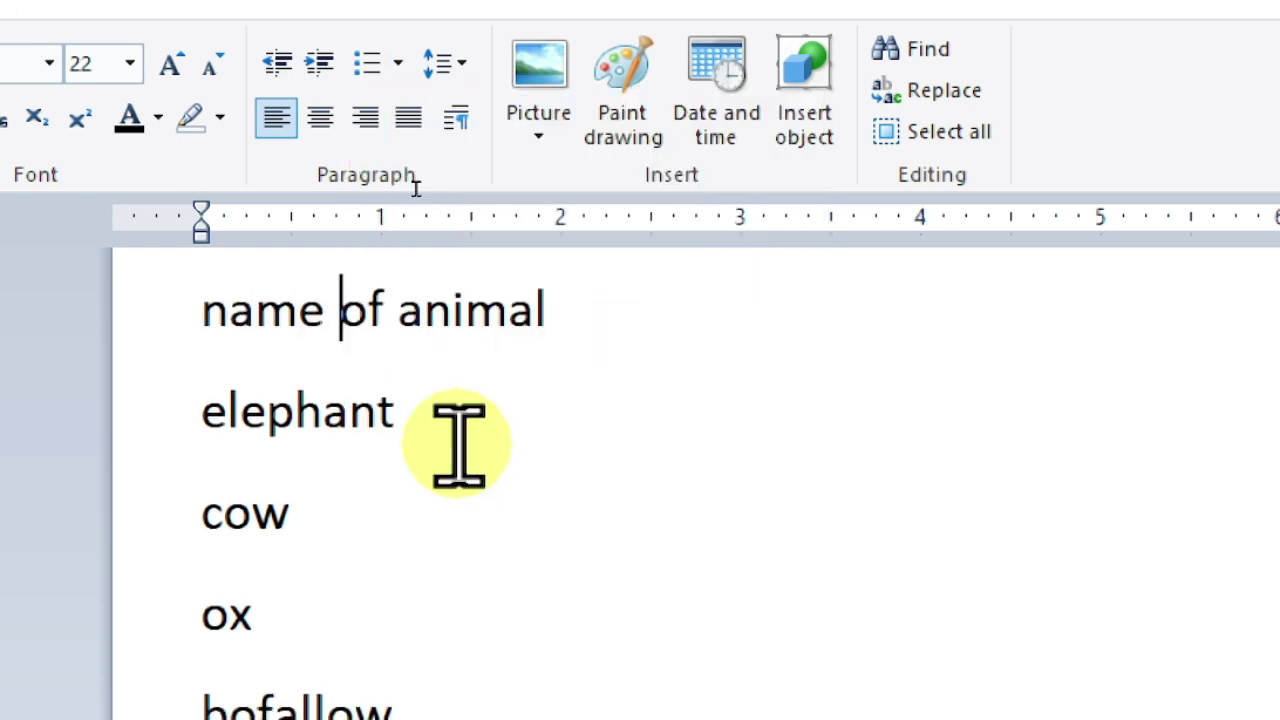
key("ctrl+z")
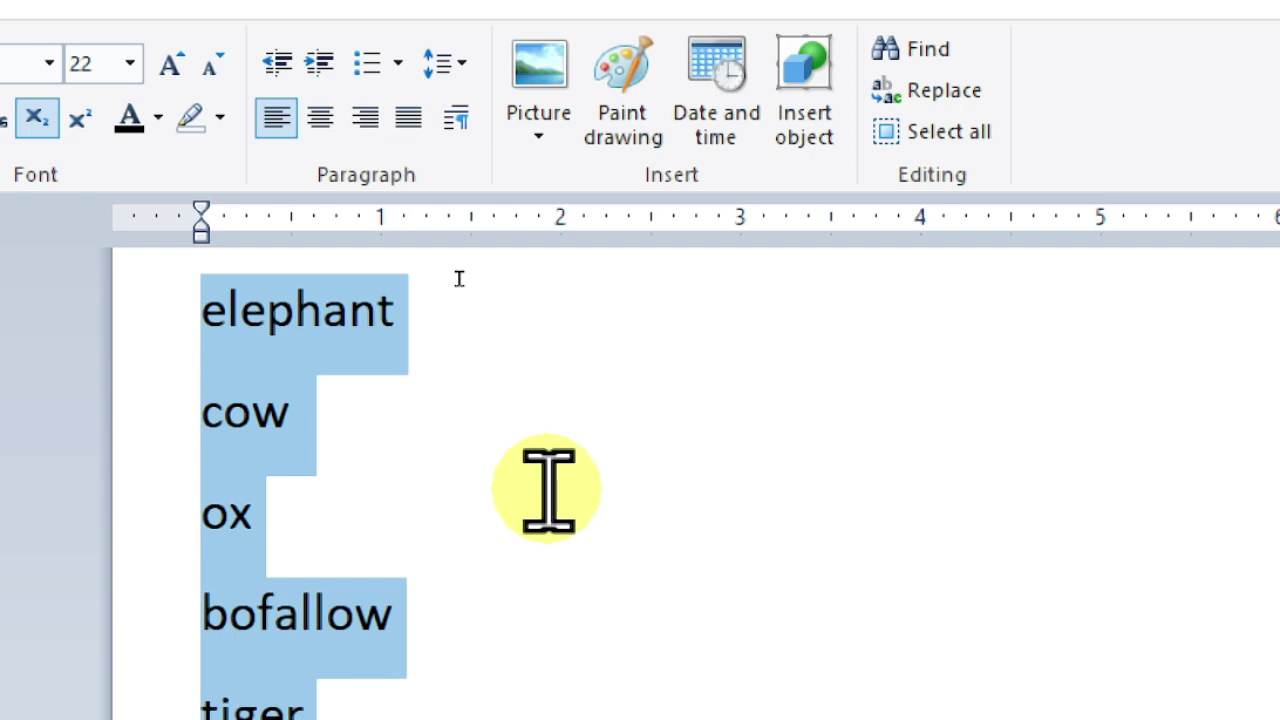
Step: Clear the animal text and create a single bulleted line reading 'NAME OF FRUITS'
key("ctrl+z")
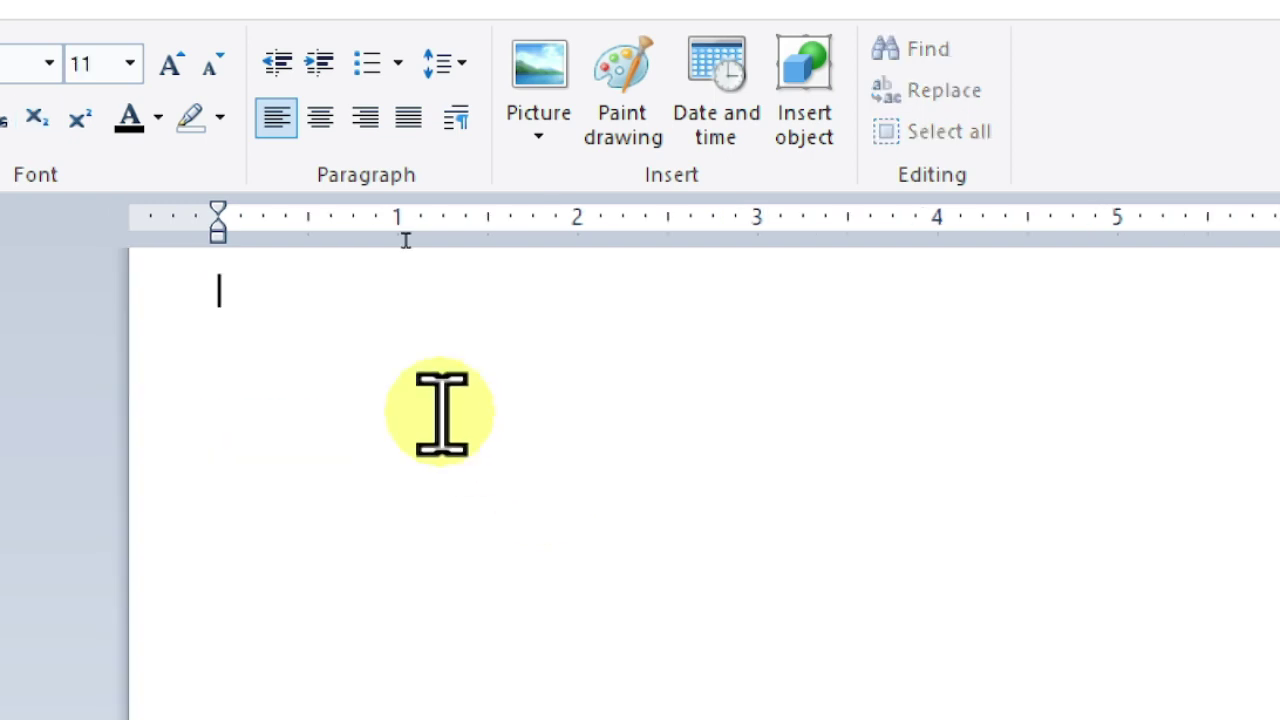
left_click(420, 68)
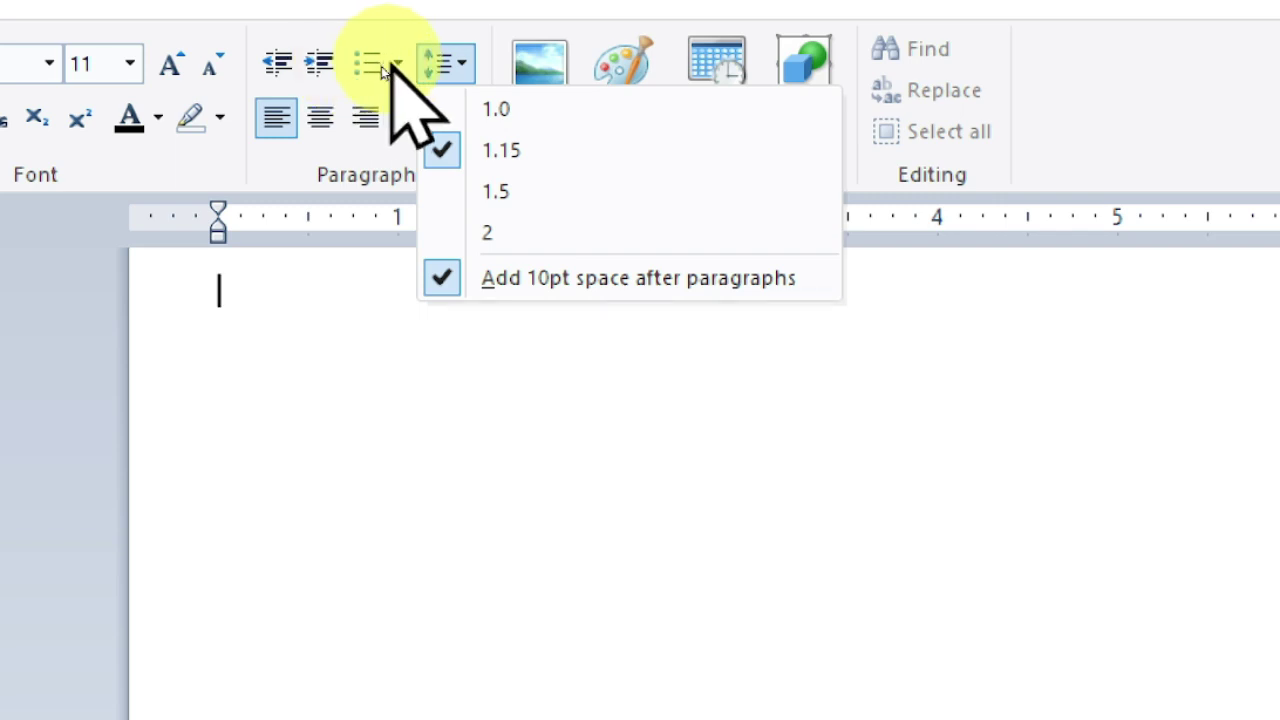
left_click(393, 70)
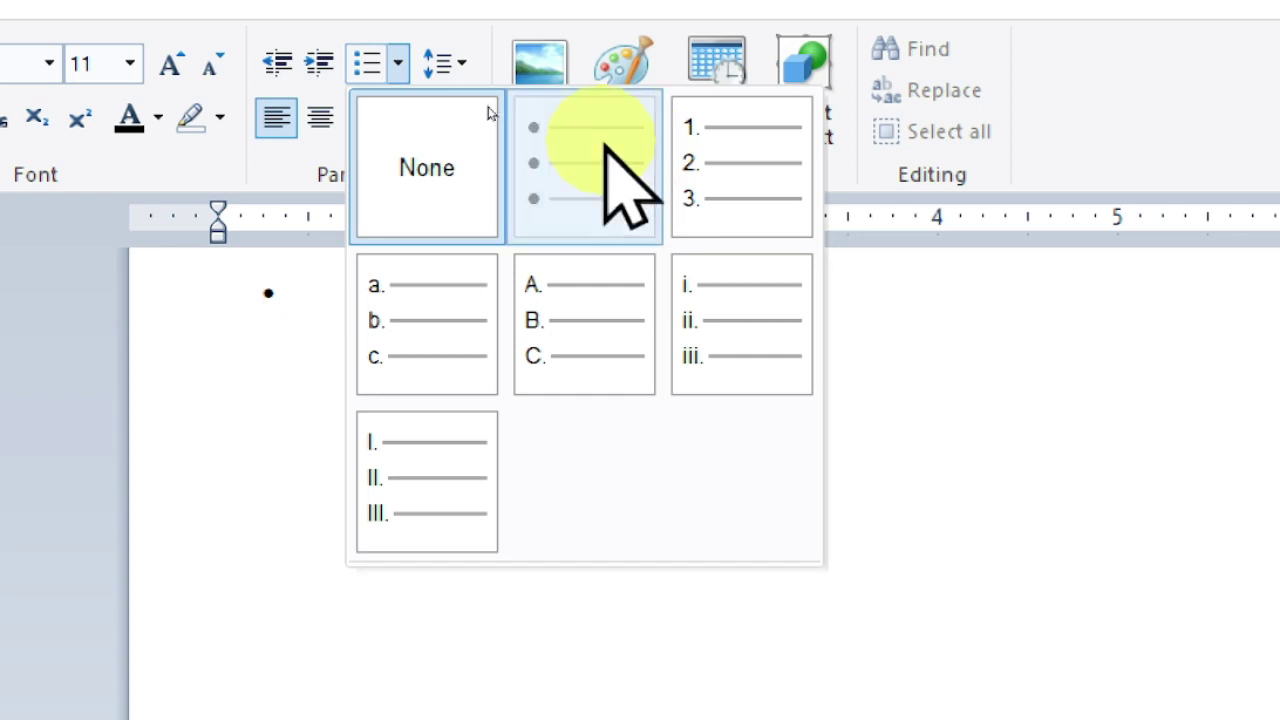
left_click(602, 148)
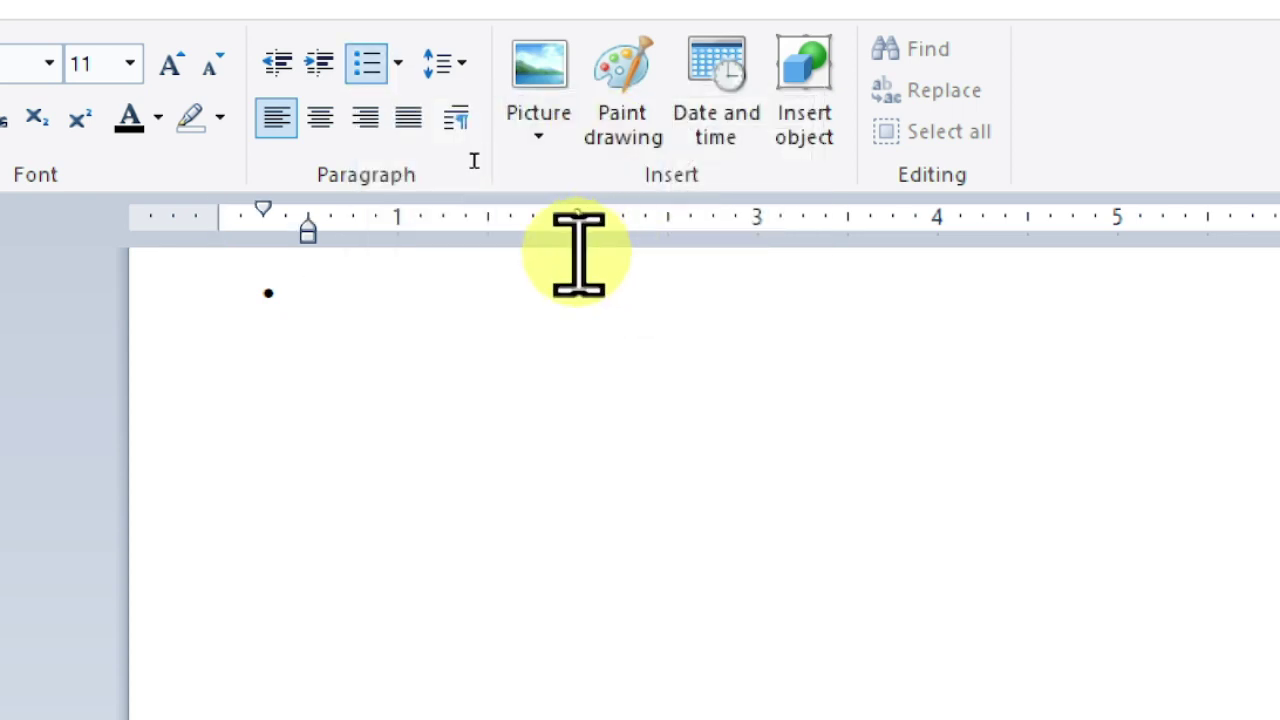
type("NAM")
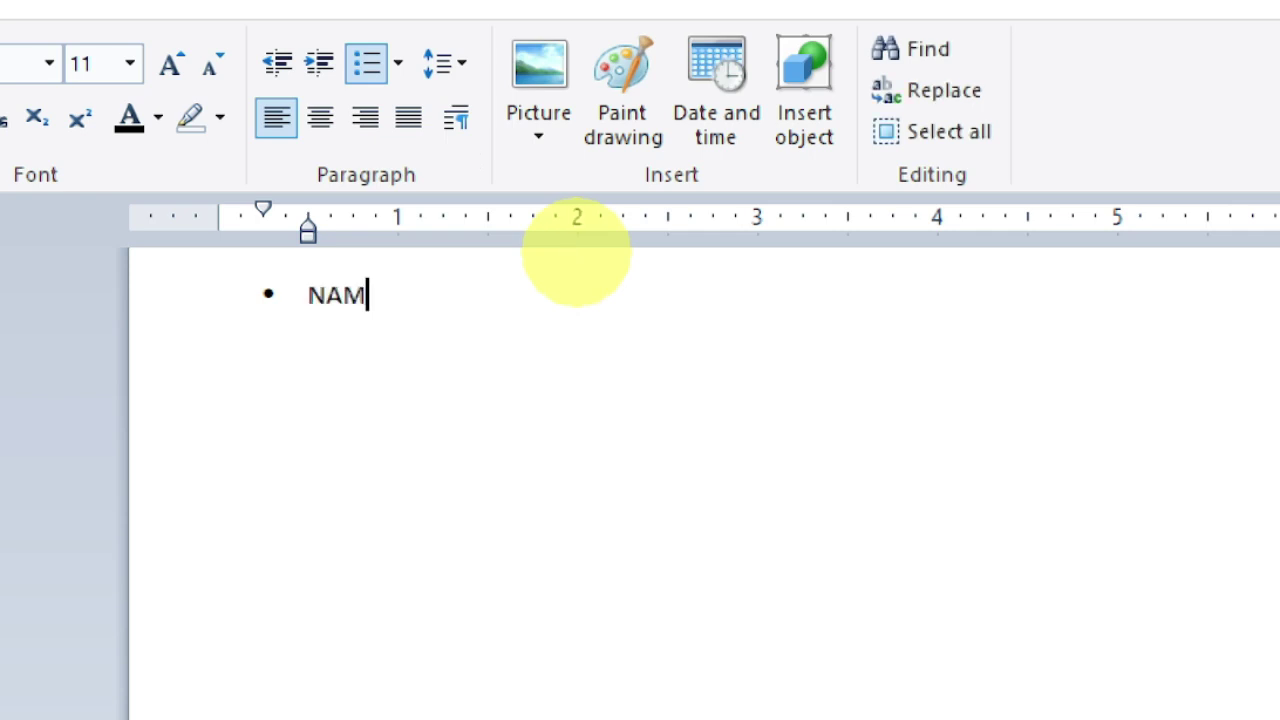
type("E OF FRUI")
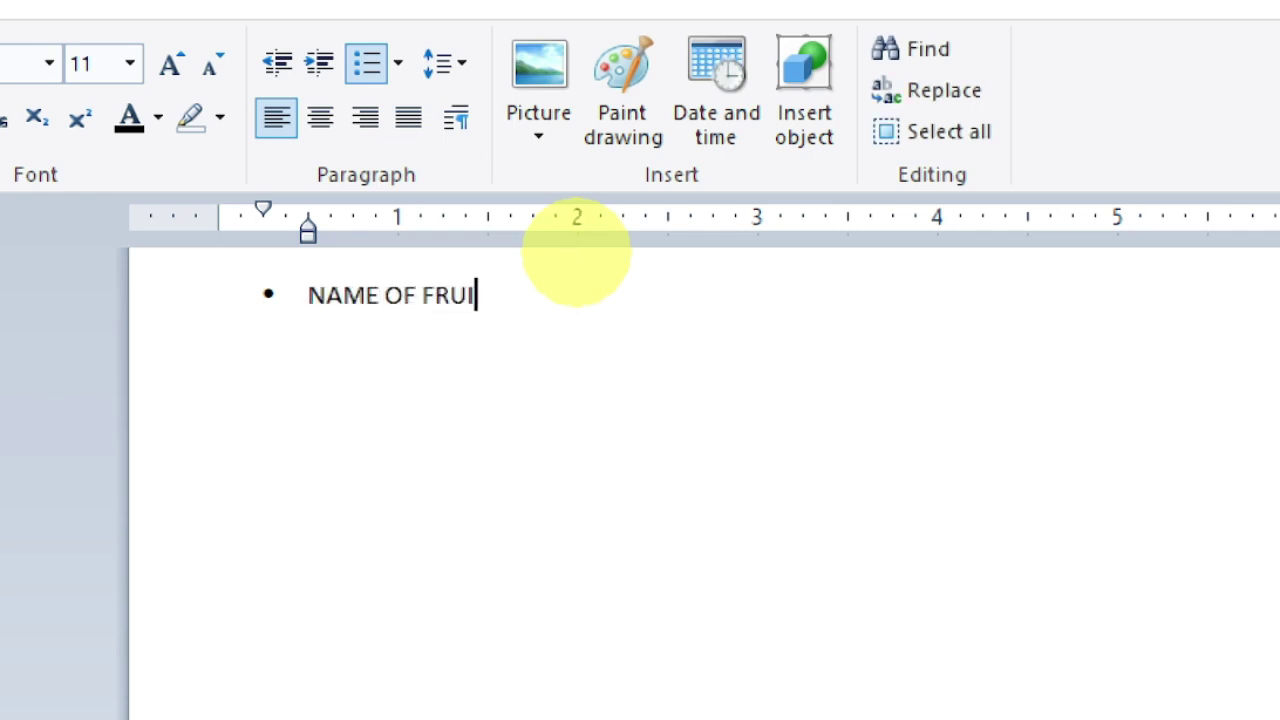
type("TS")
key("Return")
key("BackSpace")
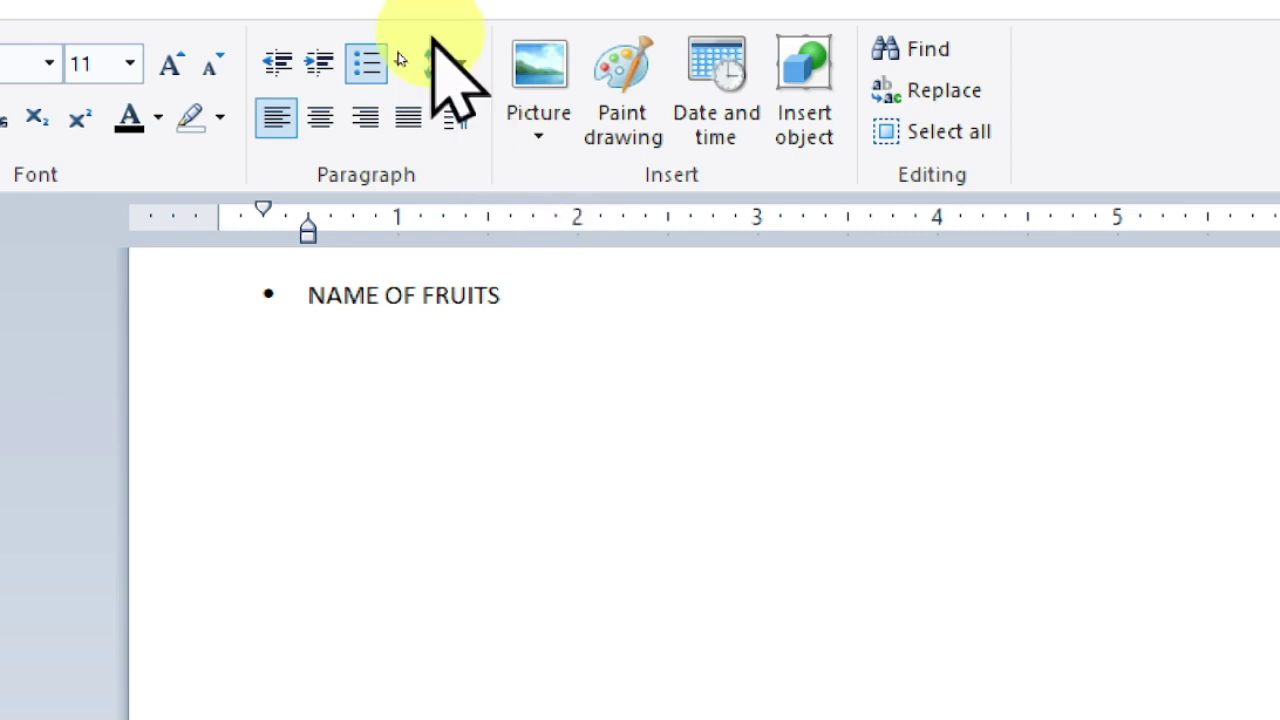
Step: Start a 1./2./3. numbered list with APPLE, BANANA and GUAVA
left_click(399, 64)
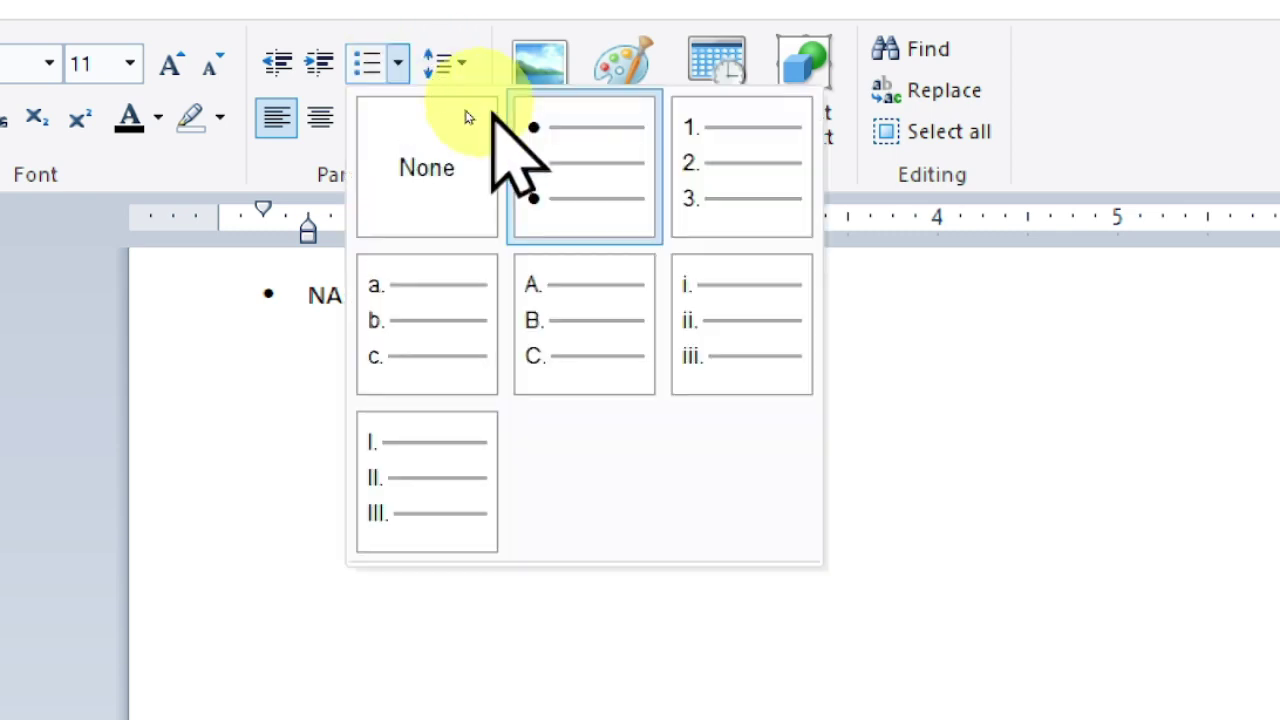
left_click(695, 222)
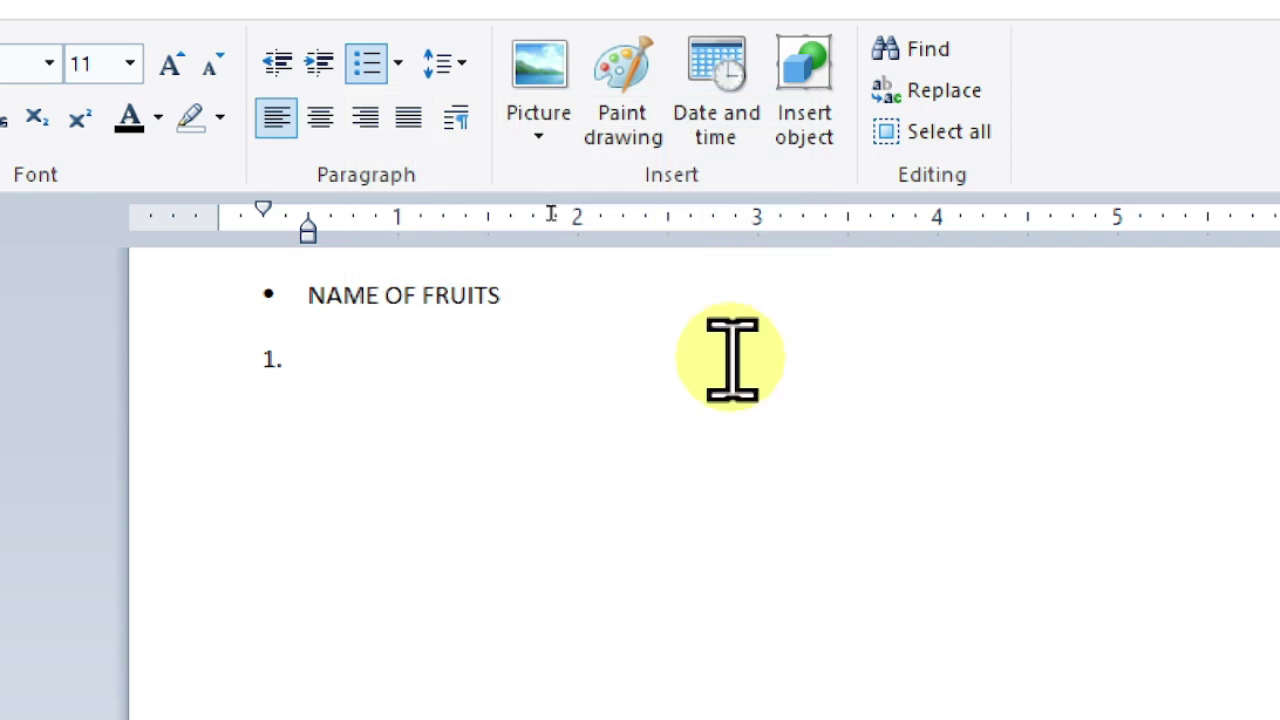
type("APPLE")
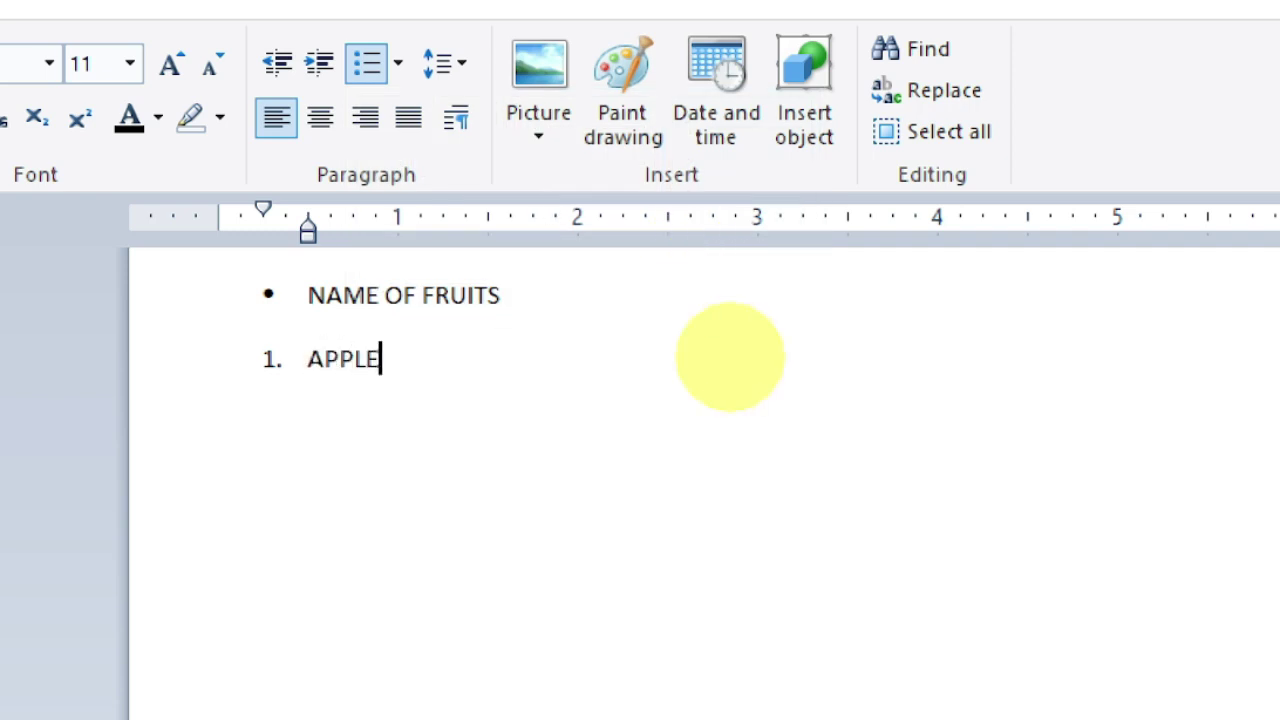
key("Return")
type("BANANA")
key("Return")
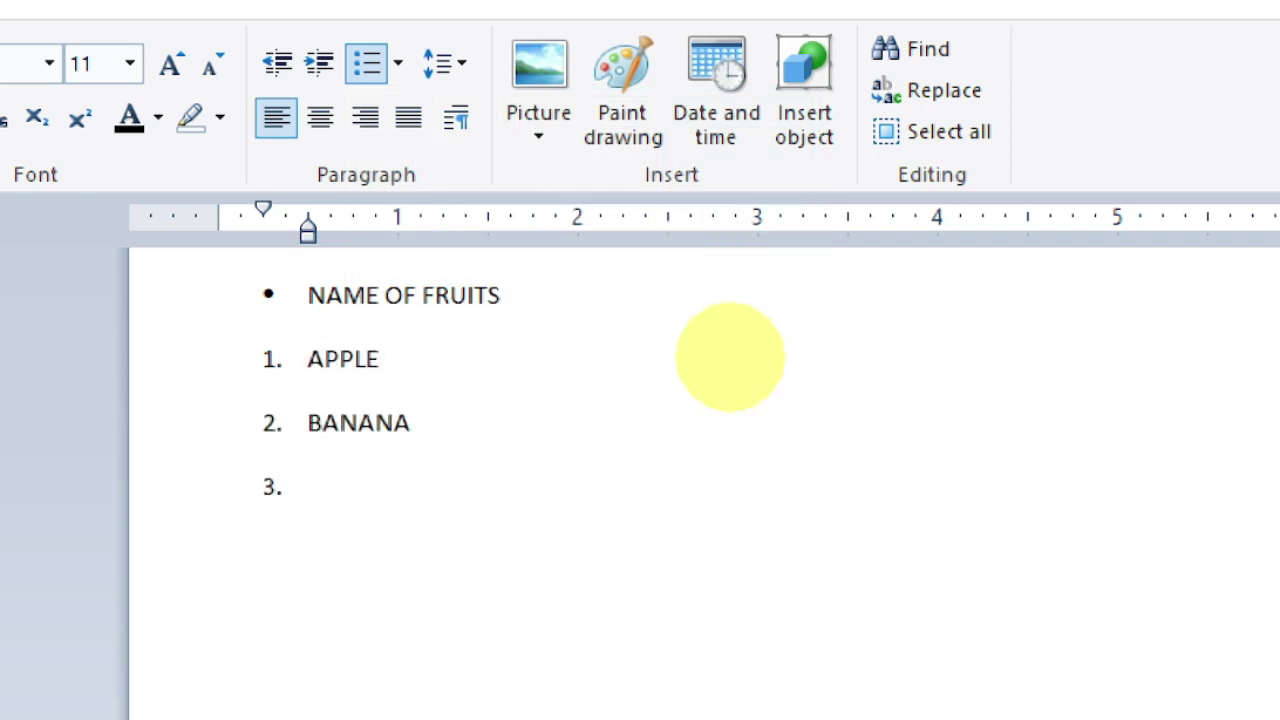
type("U")
key("BackSpace")
type("G")
type("UAVA")
key("Return")
Step: Add PINEAPPLE, ORANGE and MANGO as items 4–6, removing the empty item 7
type("PINE")
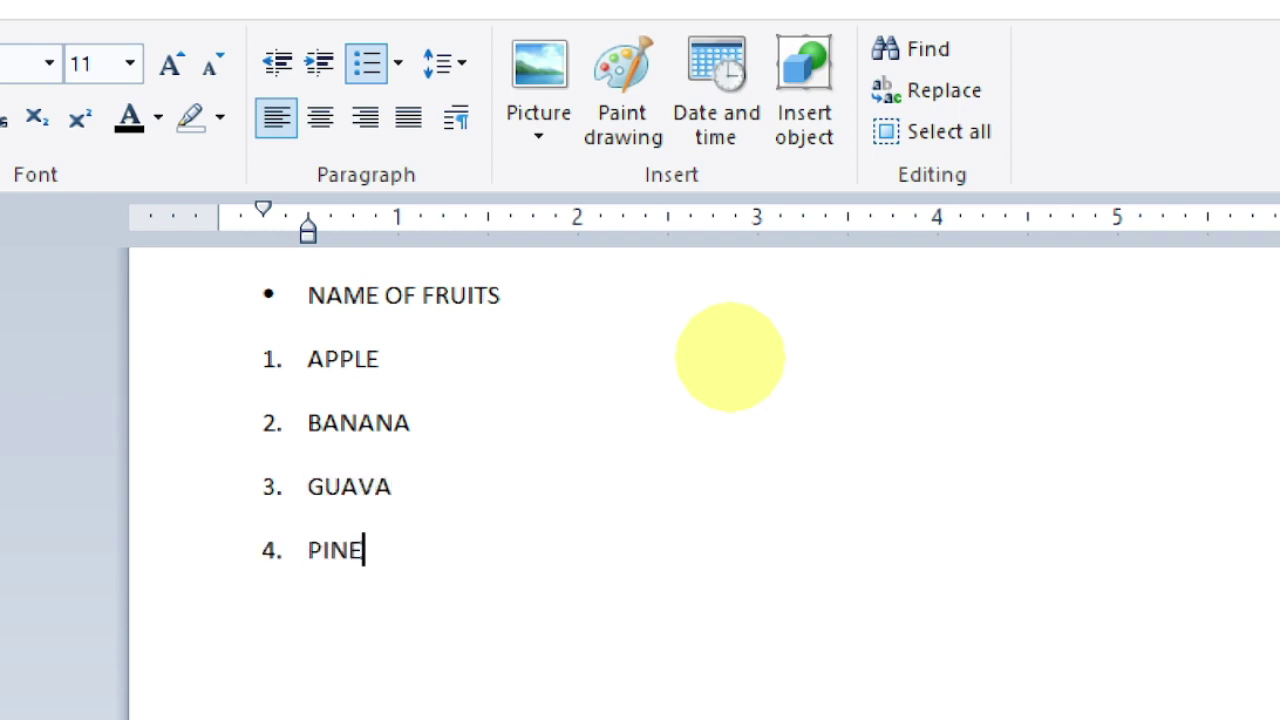
type("APPLE")
key("Return")
type("O")
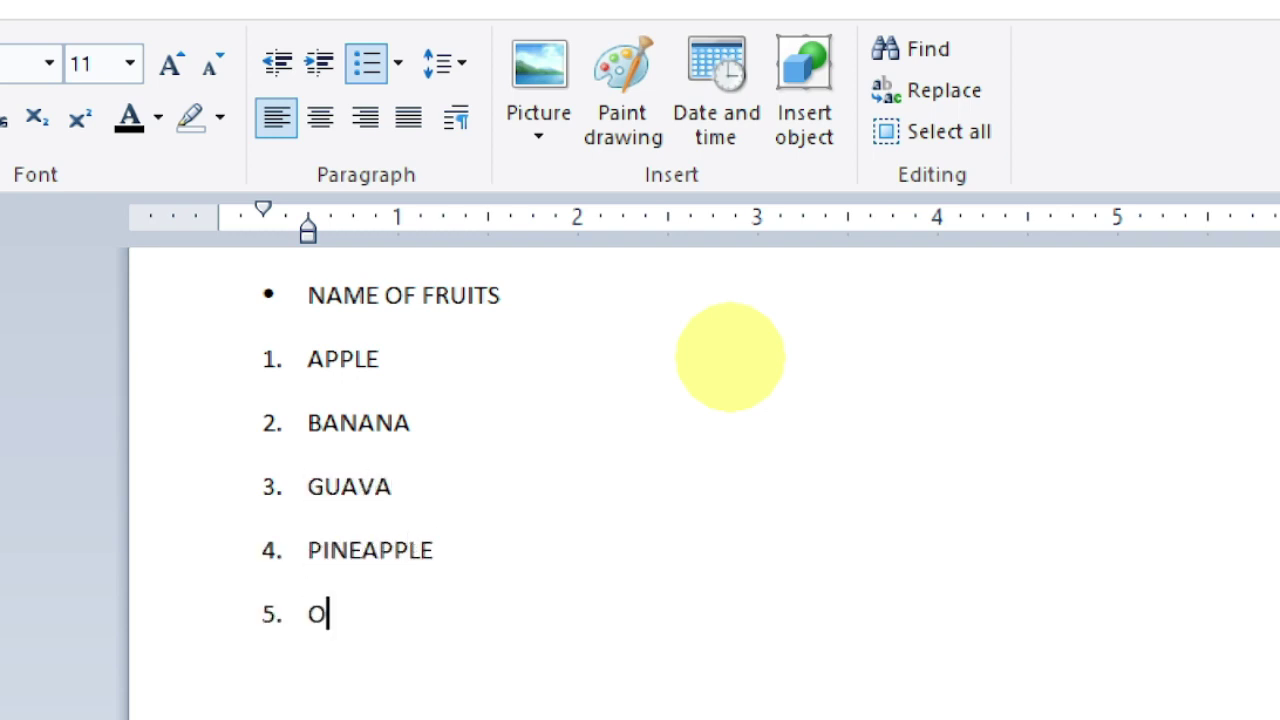
type("RANGE")
key("Return")
type("MANGO")
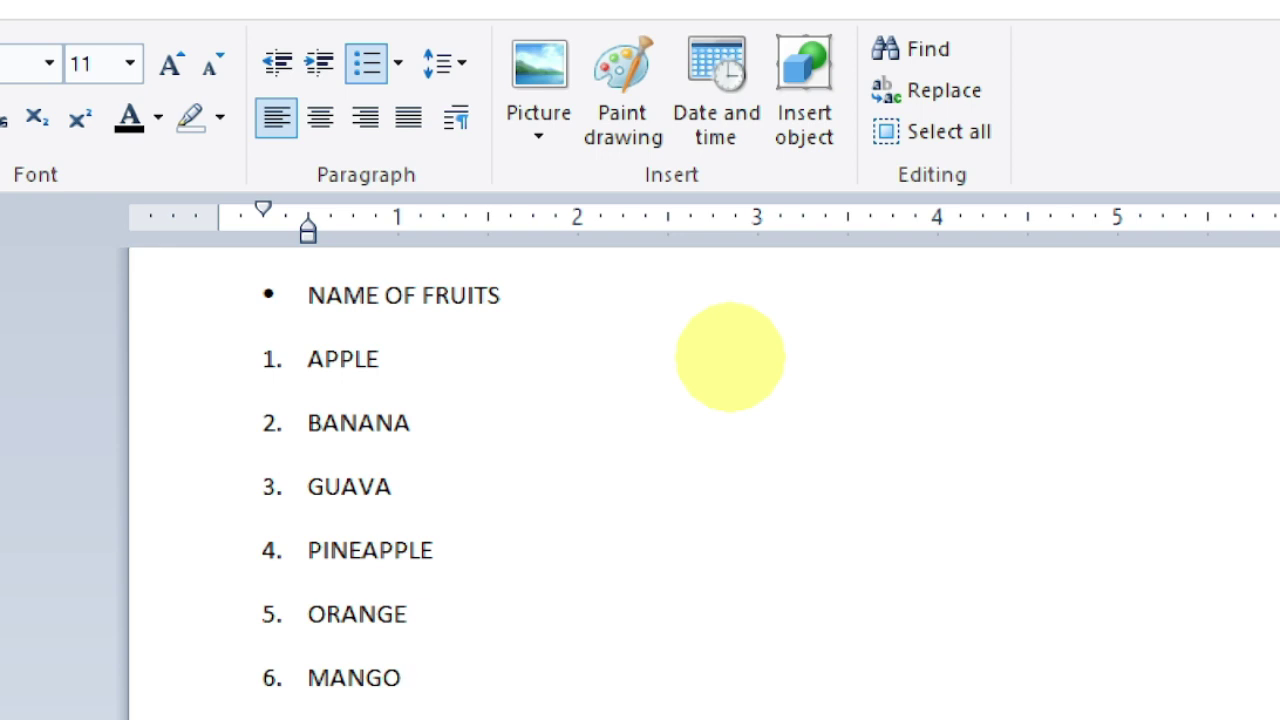
key("Return")
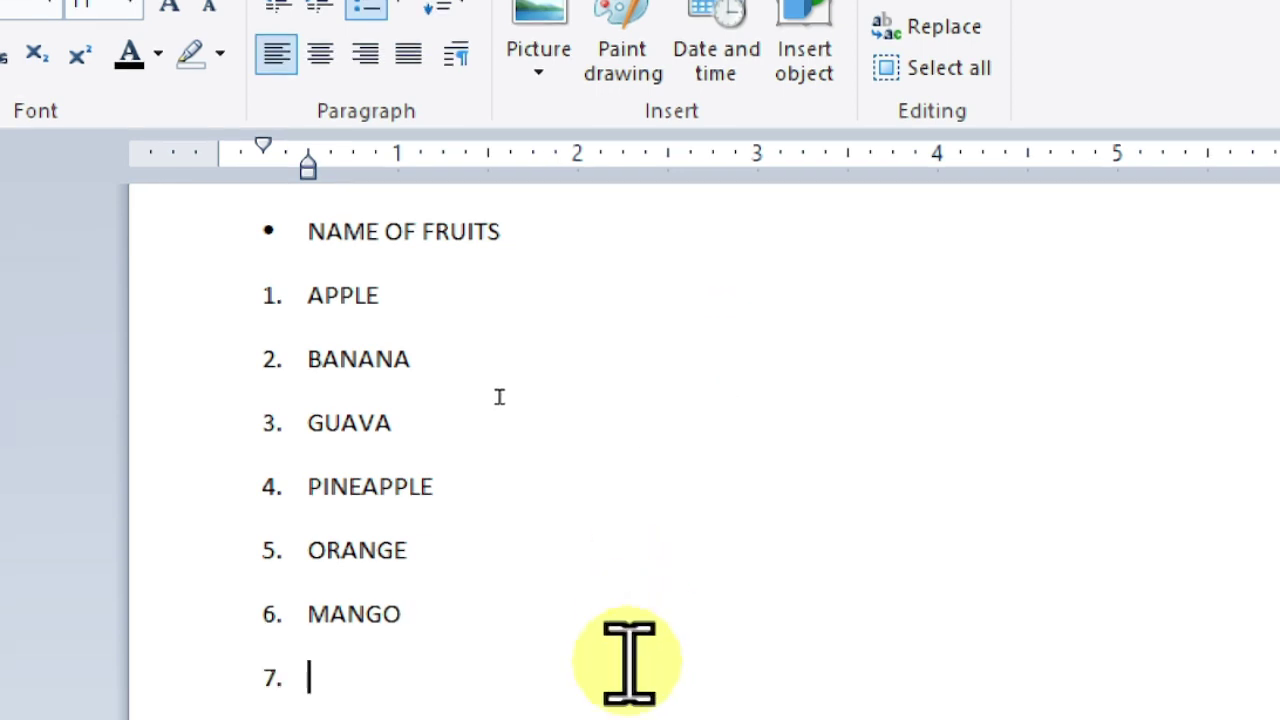
key("Return")
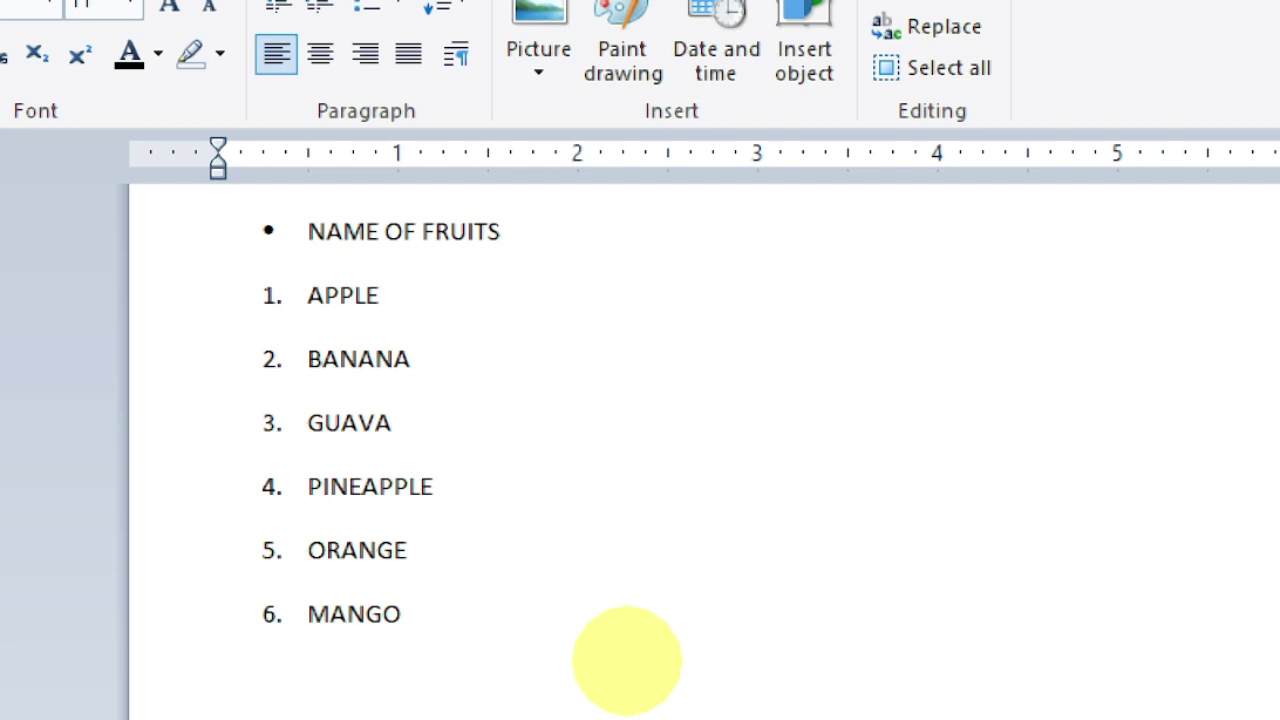
left_click(423, 608)
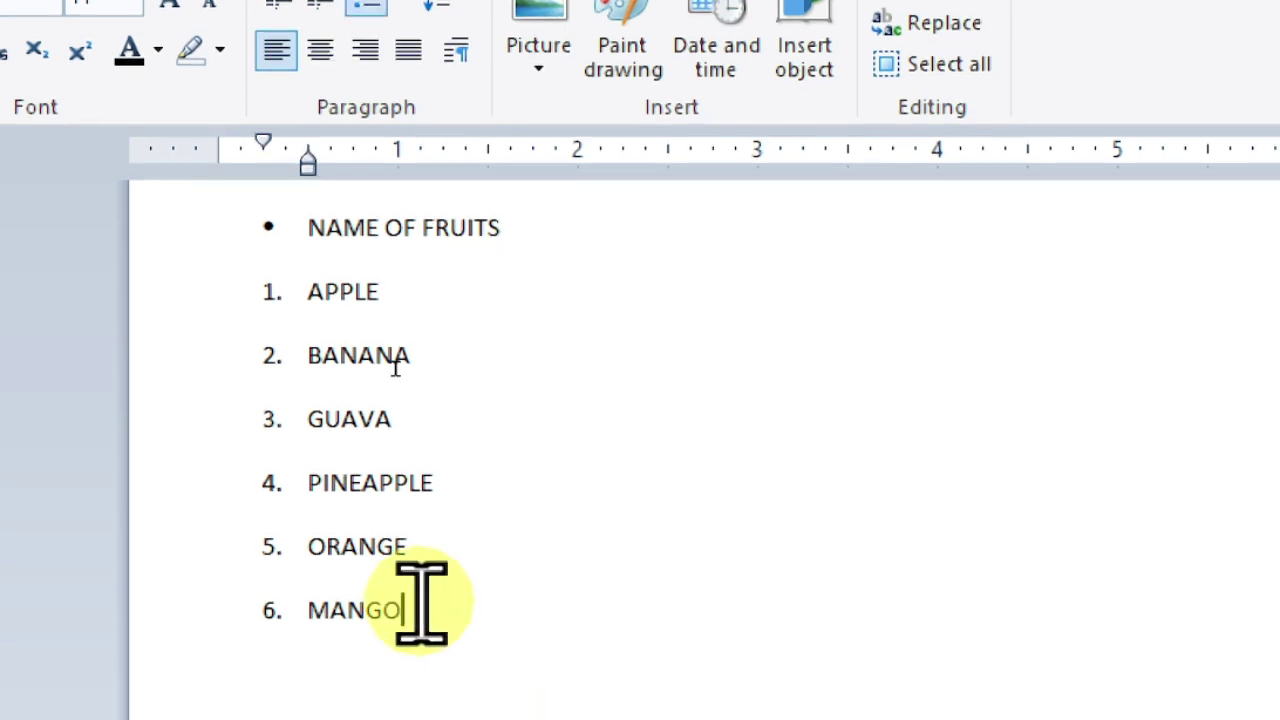
key("Return")
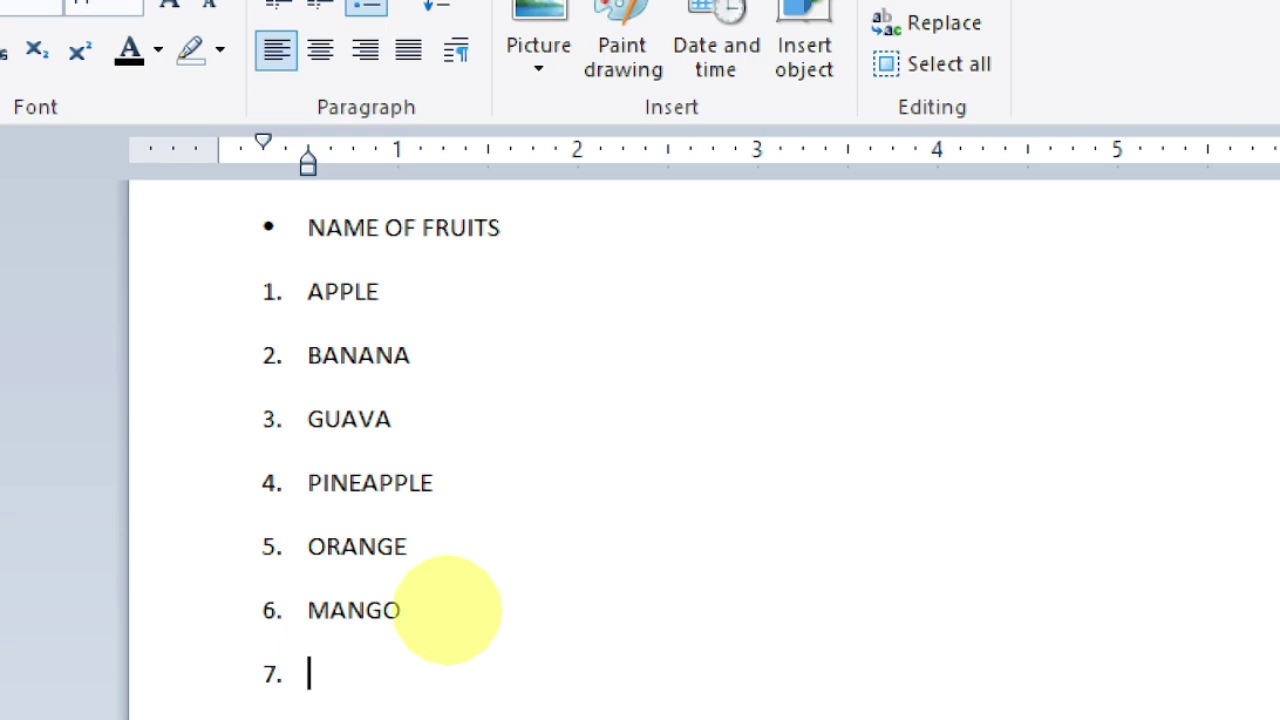
key("BackSpace")
left_click_drag(394, 640, 347, 318)
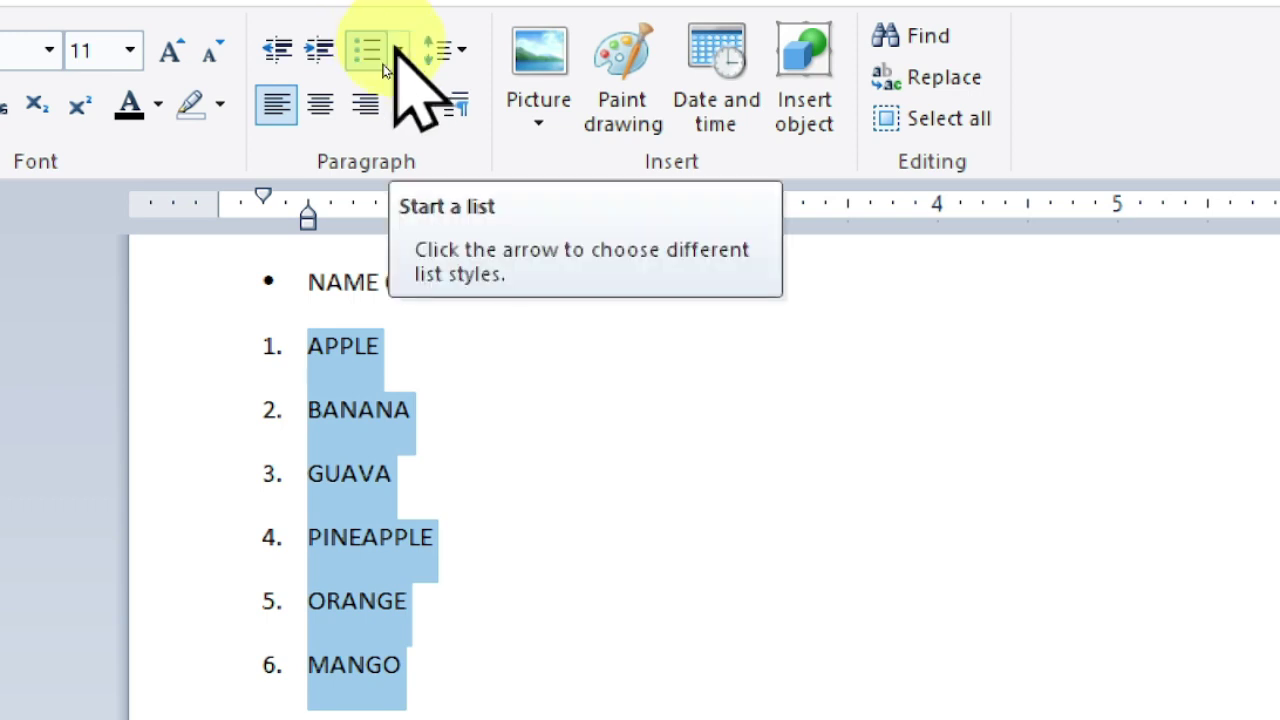
left_click(397, 50)
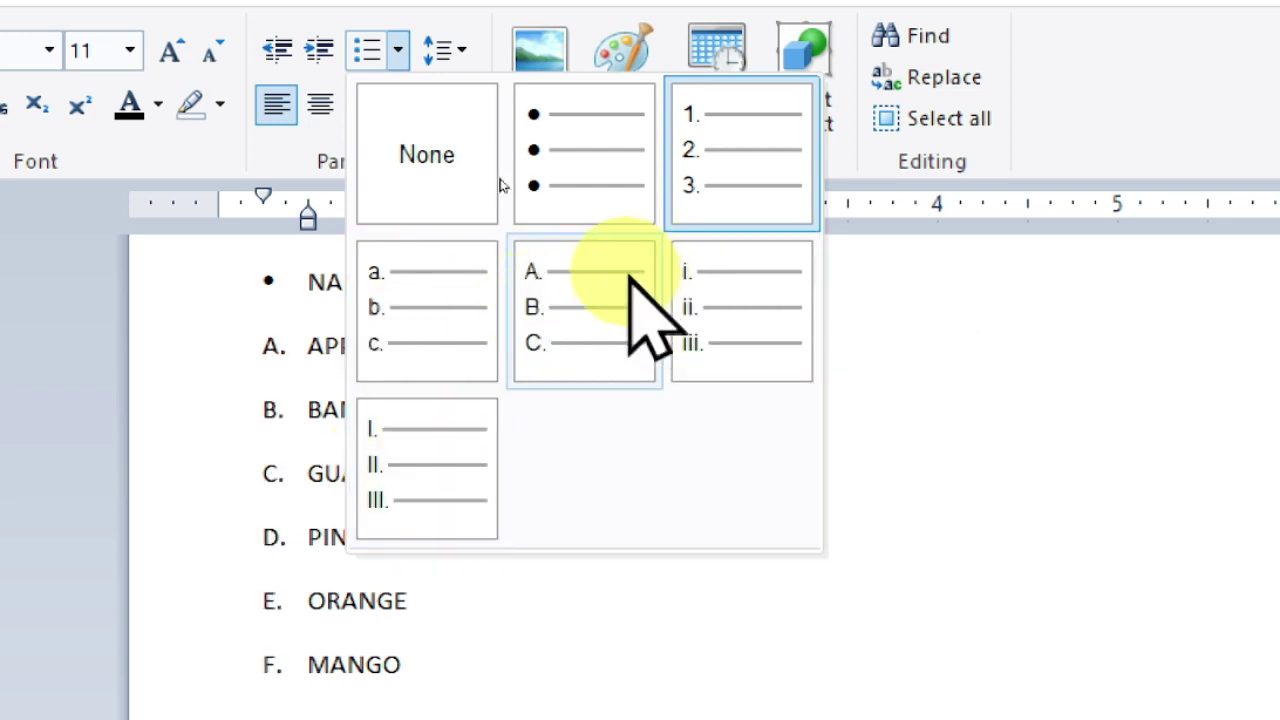
left_click(768, 182)
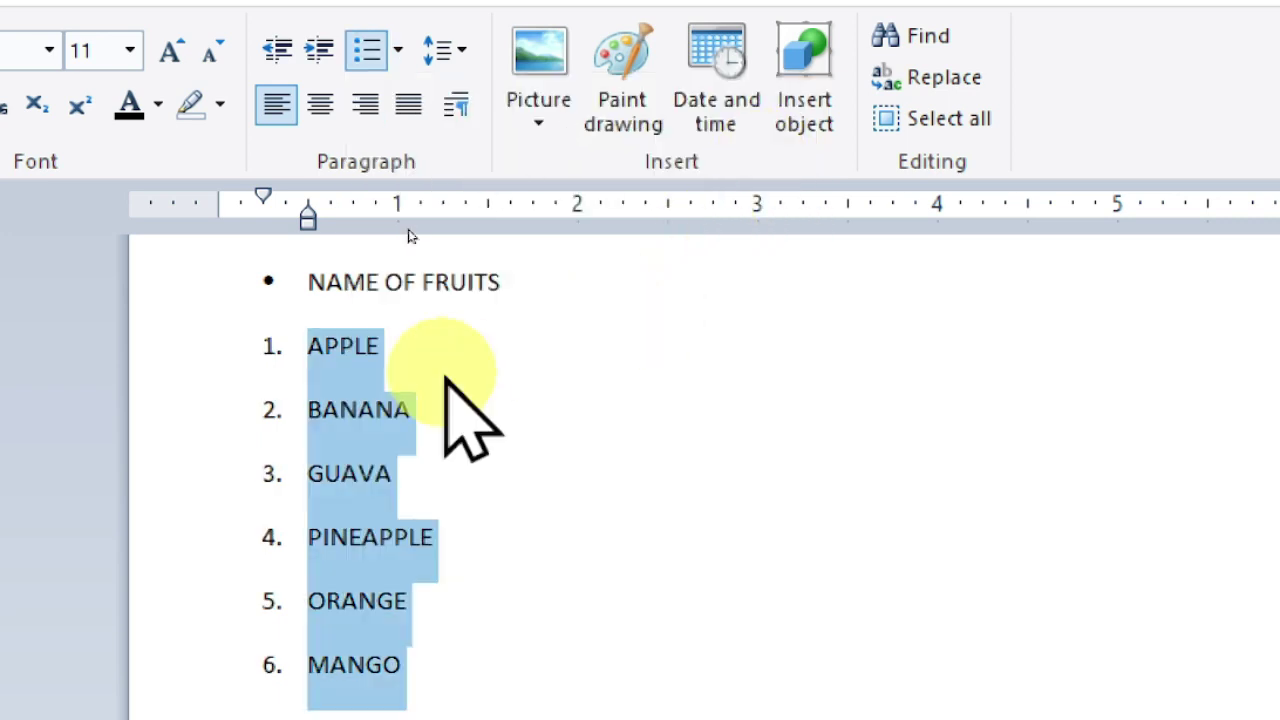
left_click(405, 352)
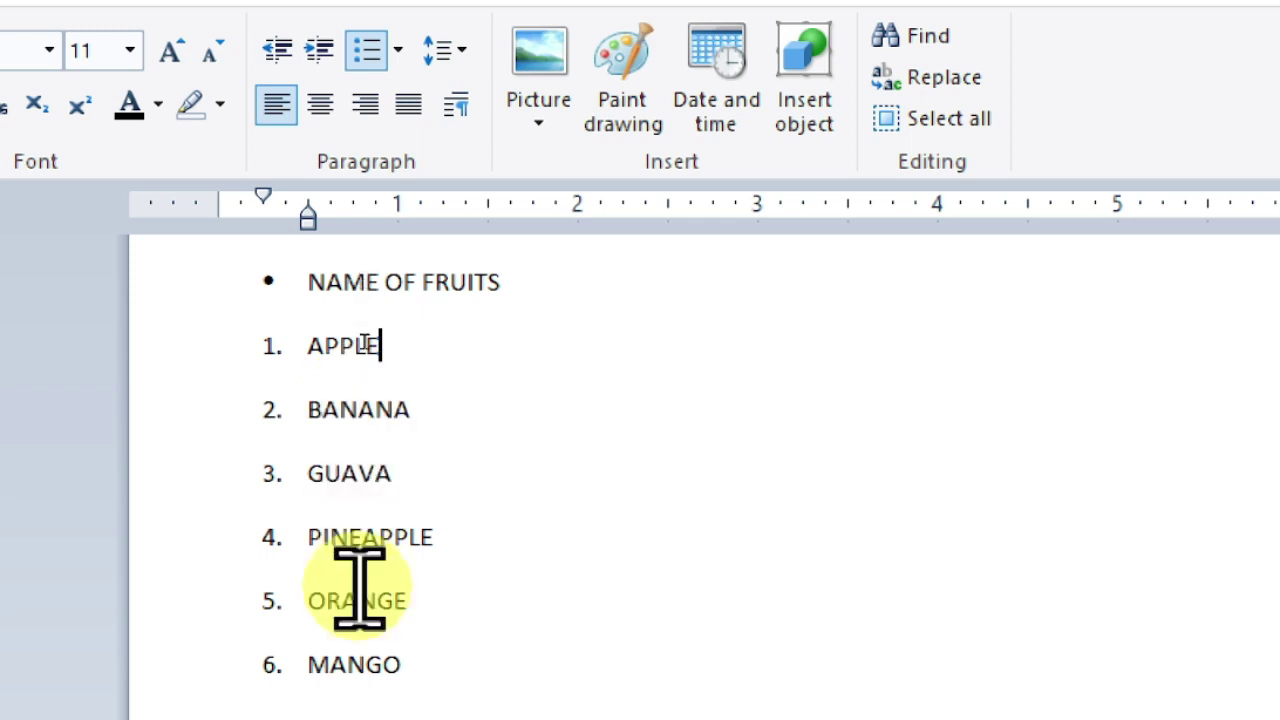
key("ctrl+a")
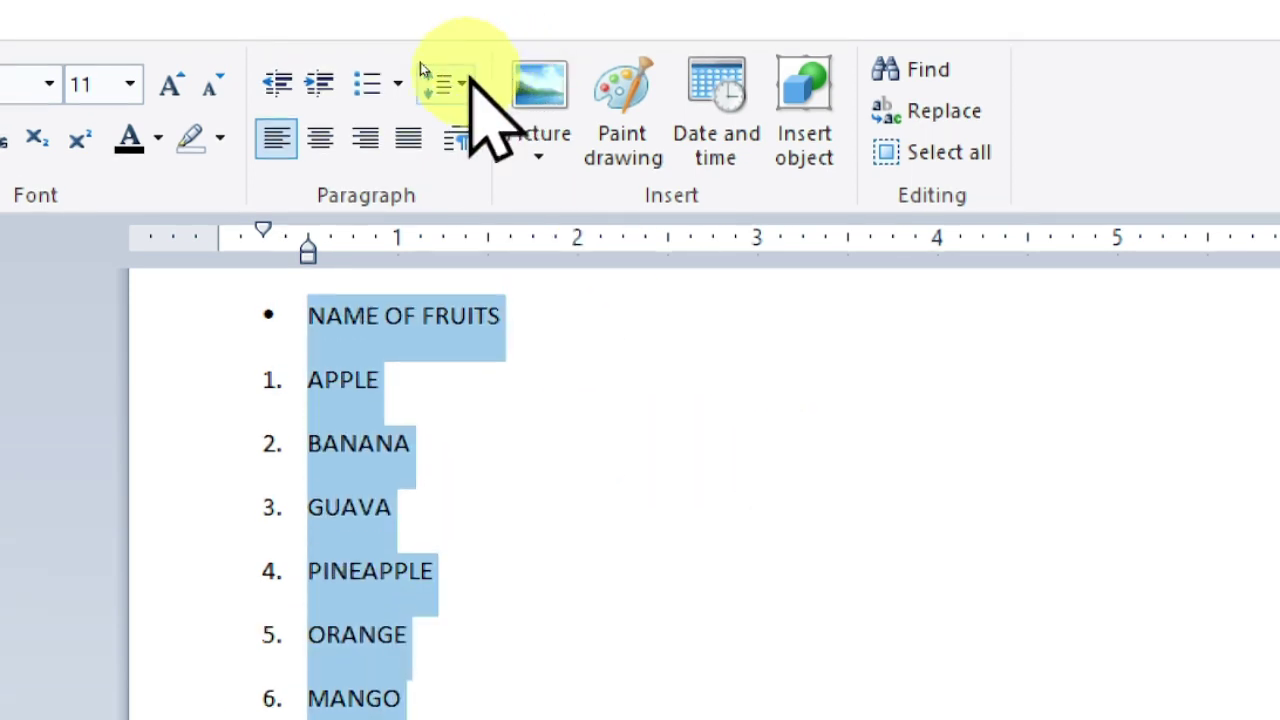
left_click(445, 84)
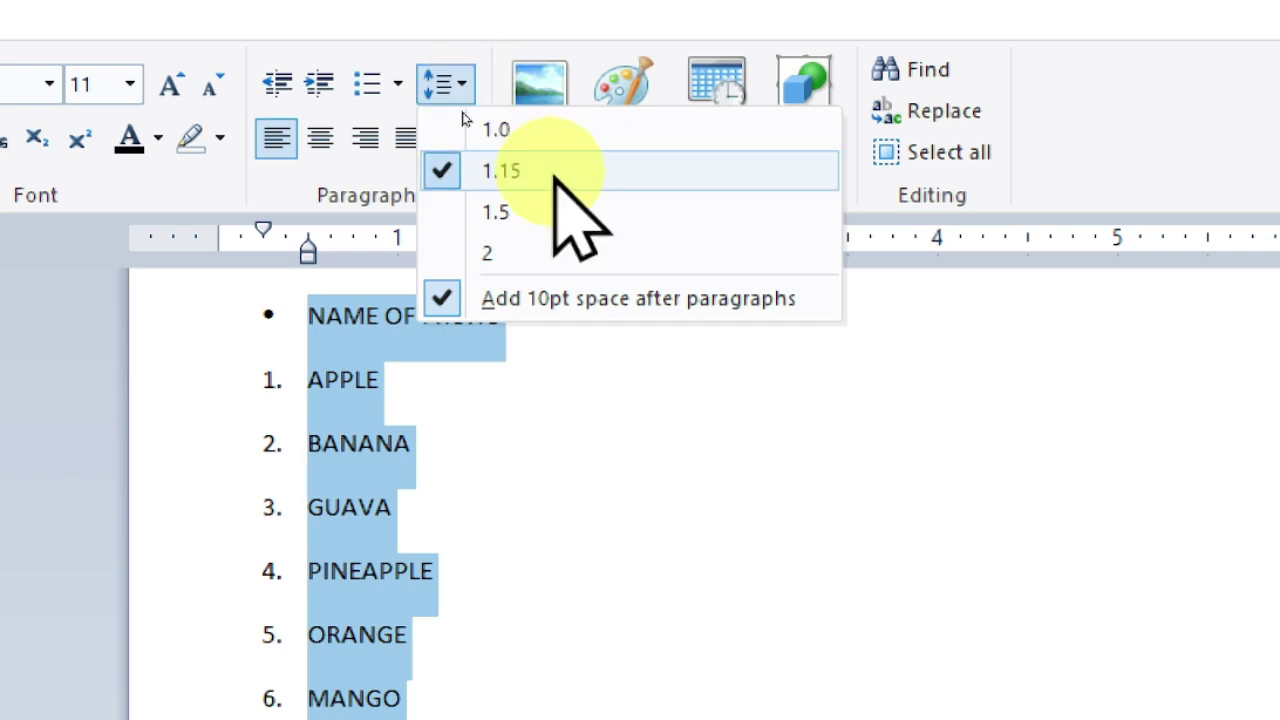
left_click(529, 129)
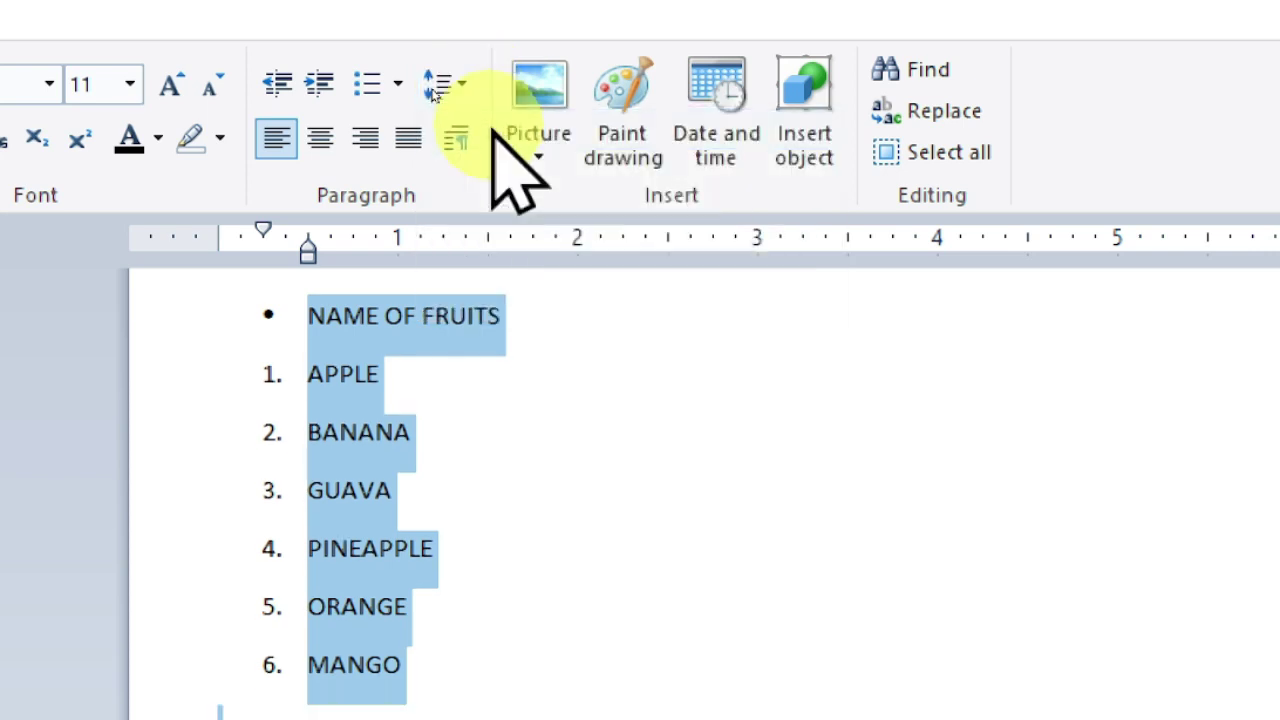
left_click(447, 86)
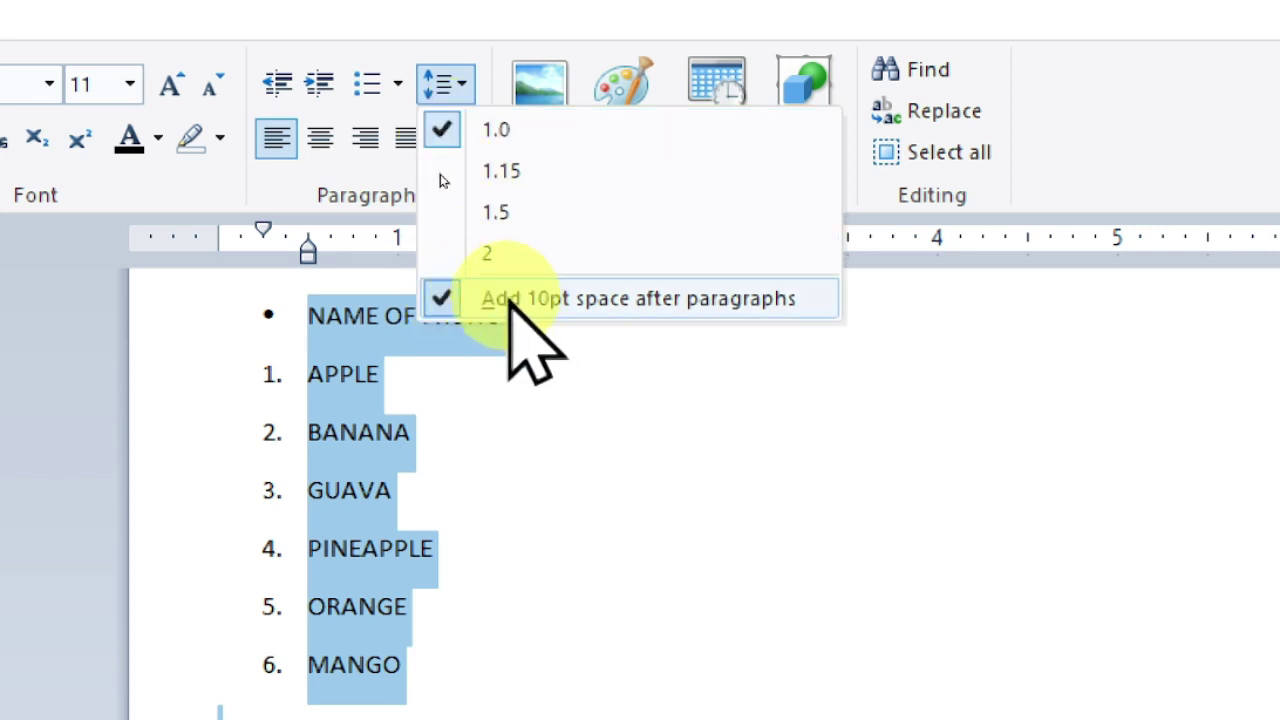
left_click(462, 298)
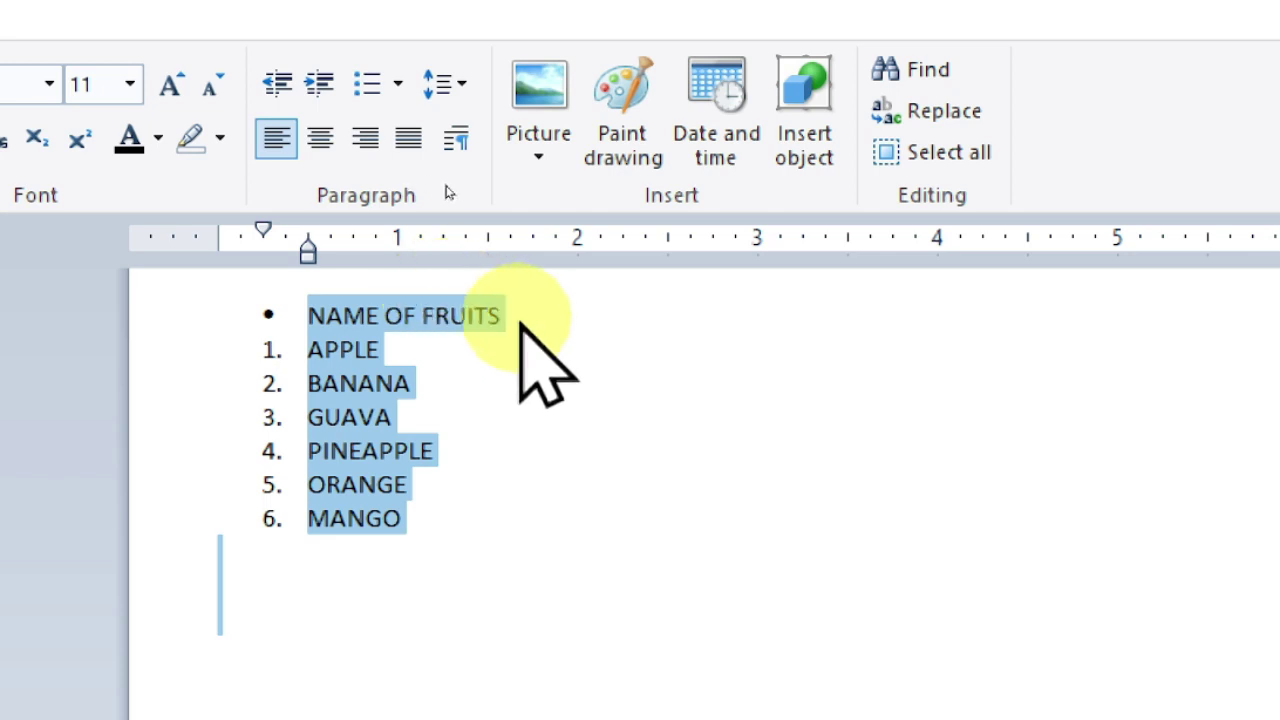
left_click(448, 85)
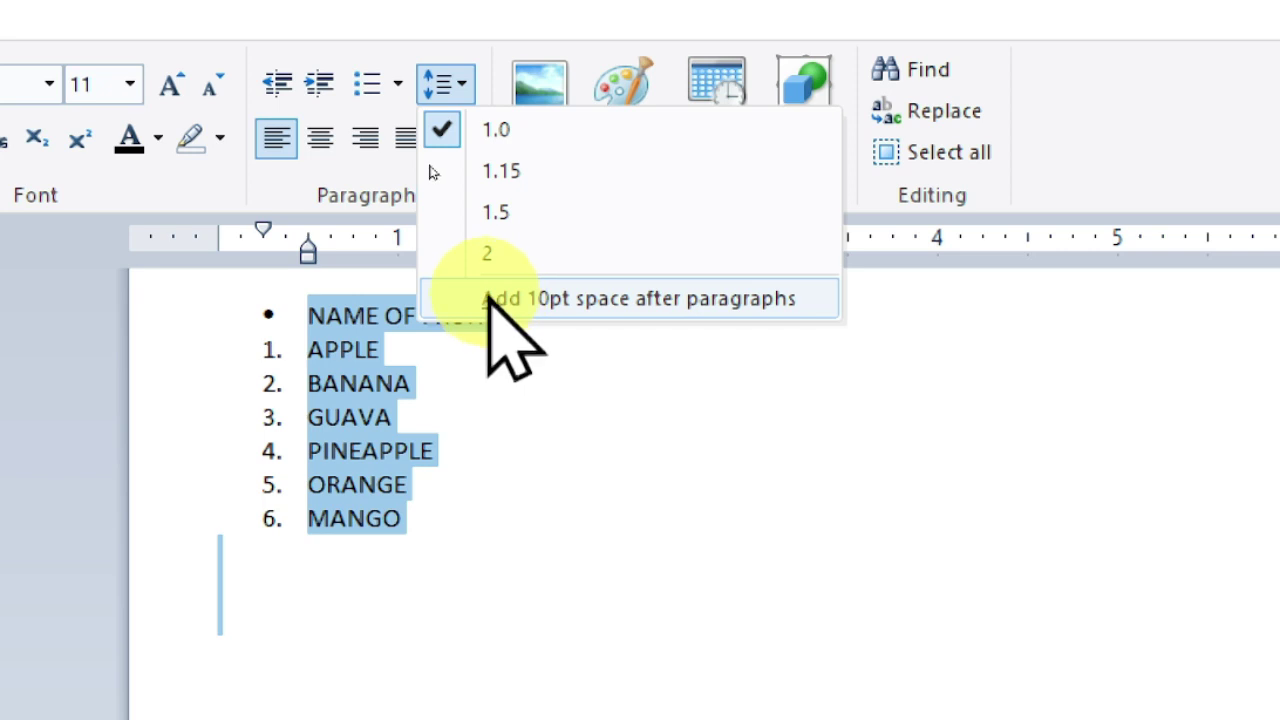
left_click(487, 135)
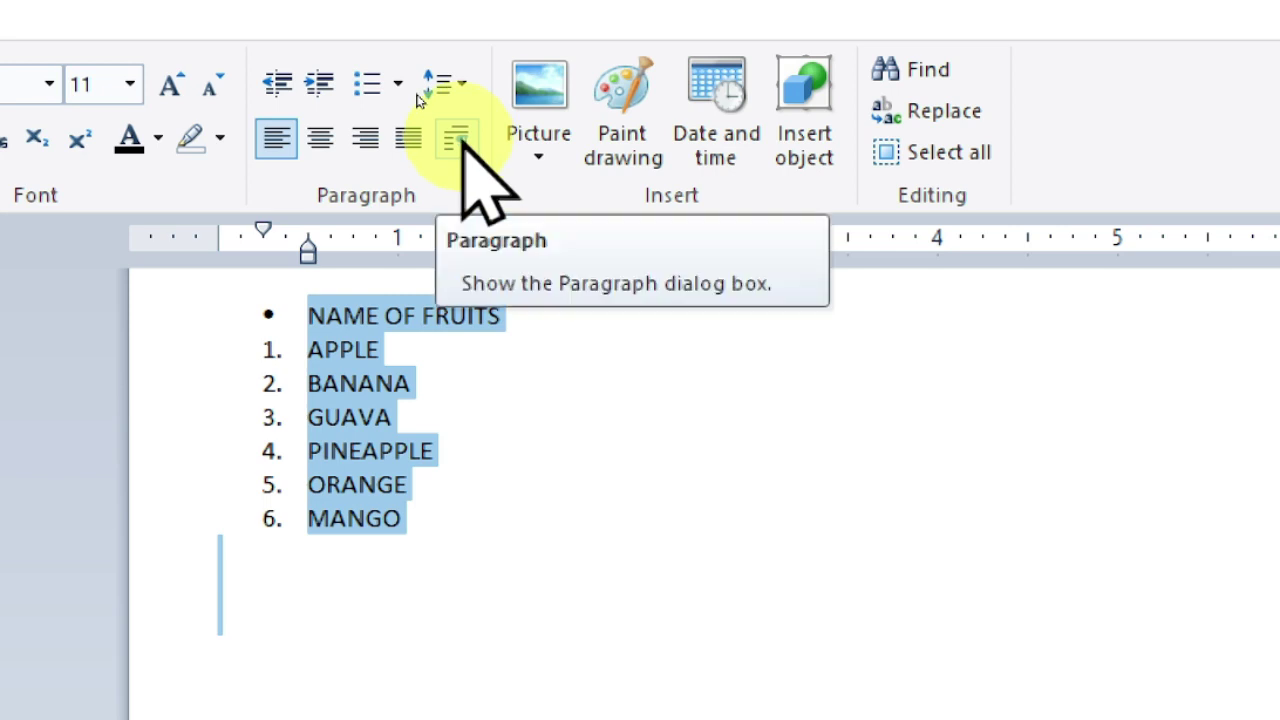
left_click(458, 140)
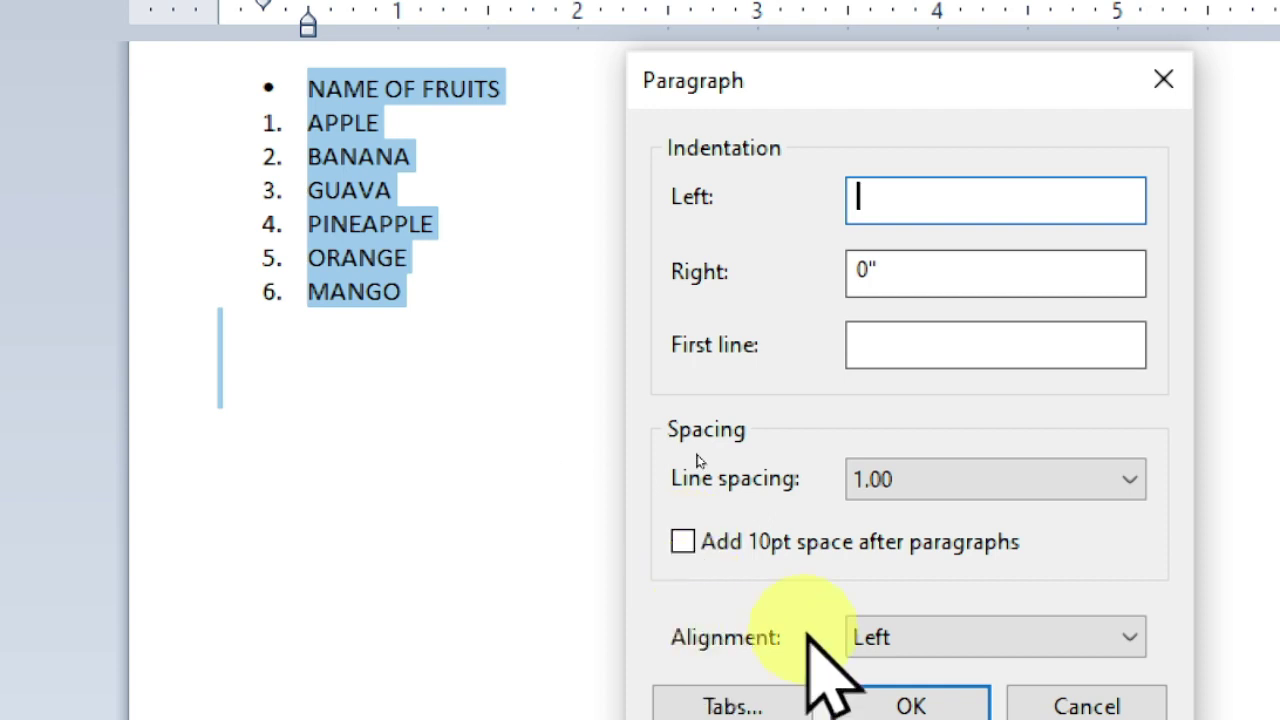
left_click(1048, 632)
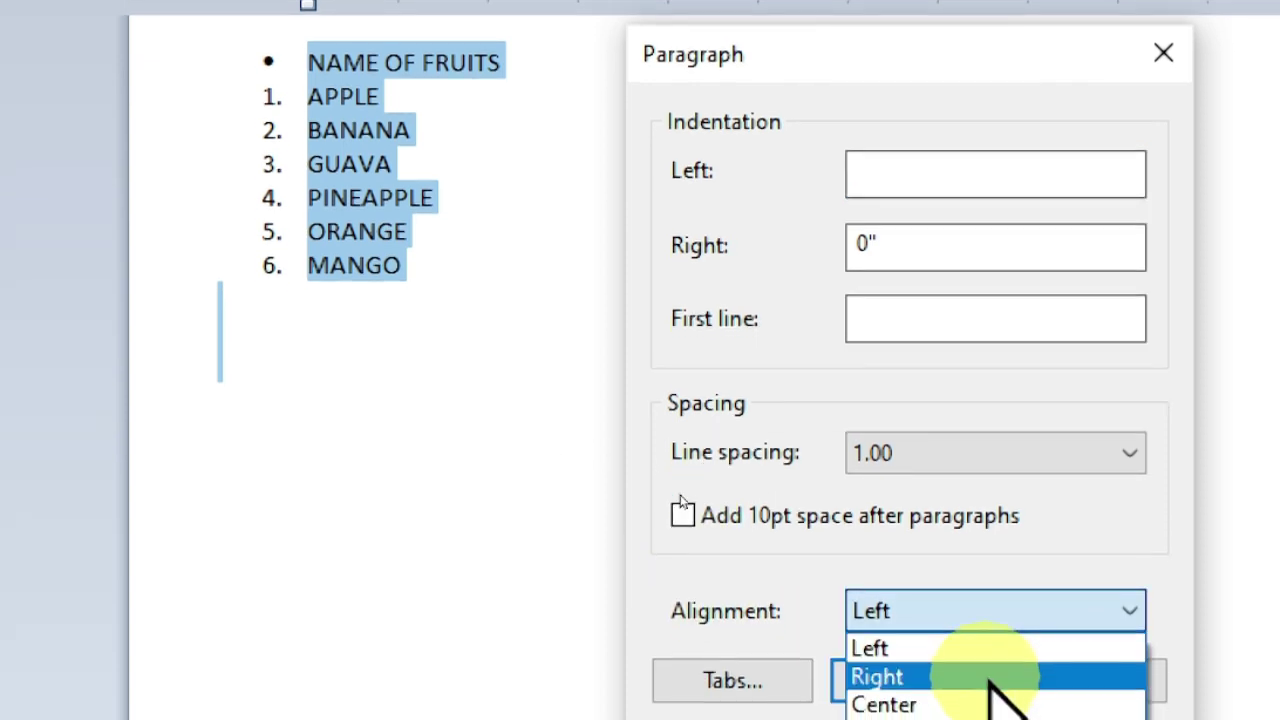
left_click(1044, 566)
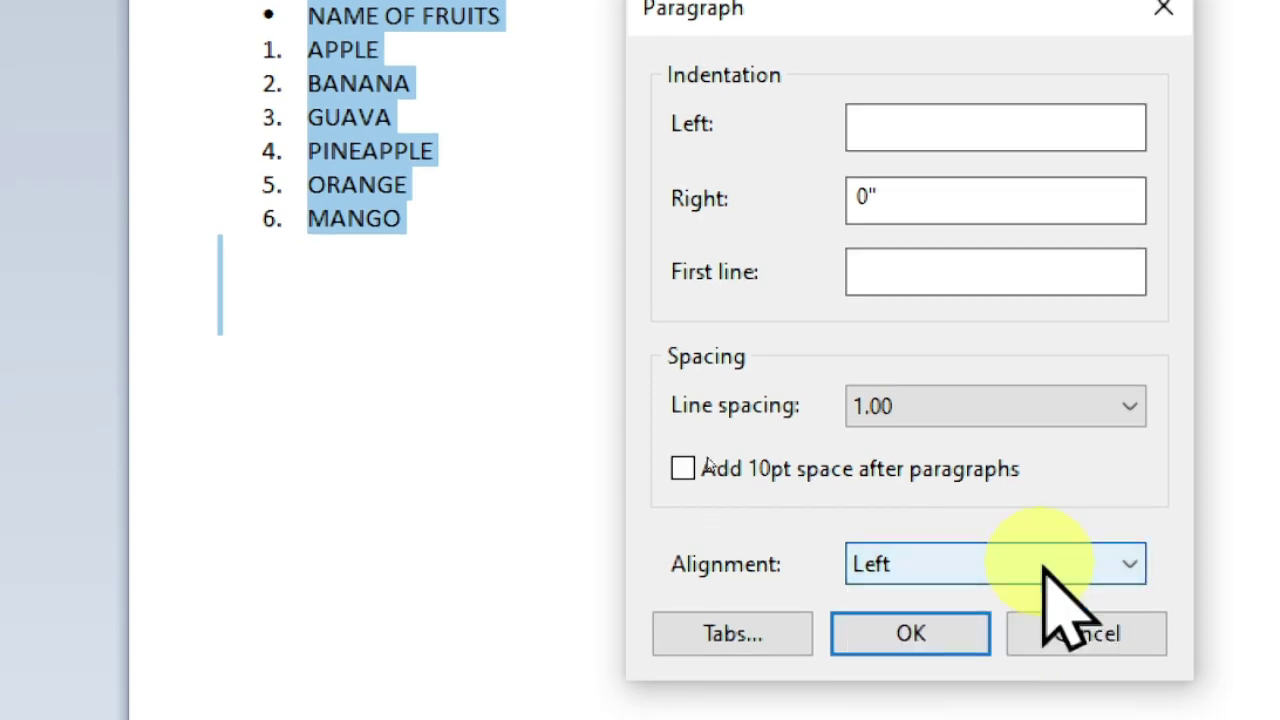
left_click(1075, 633)
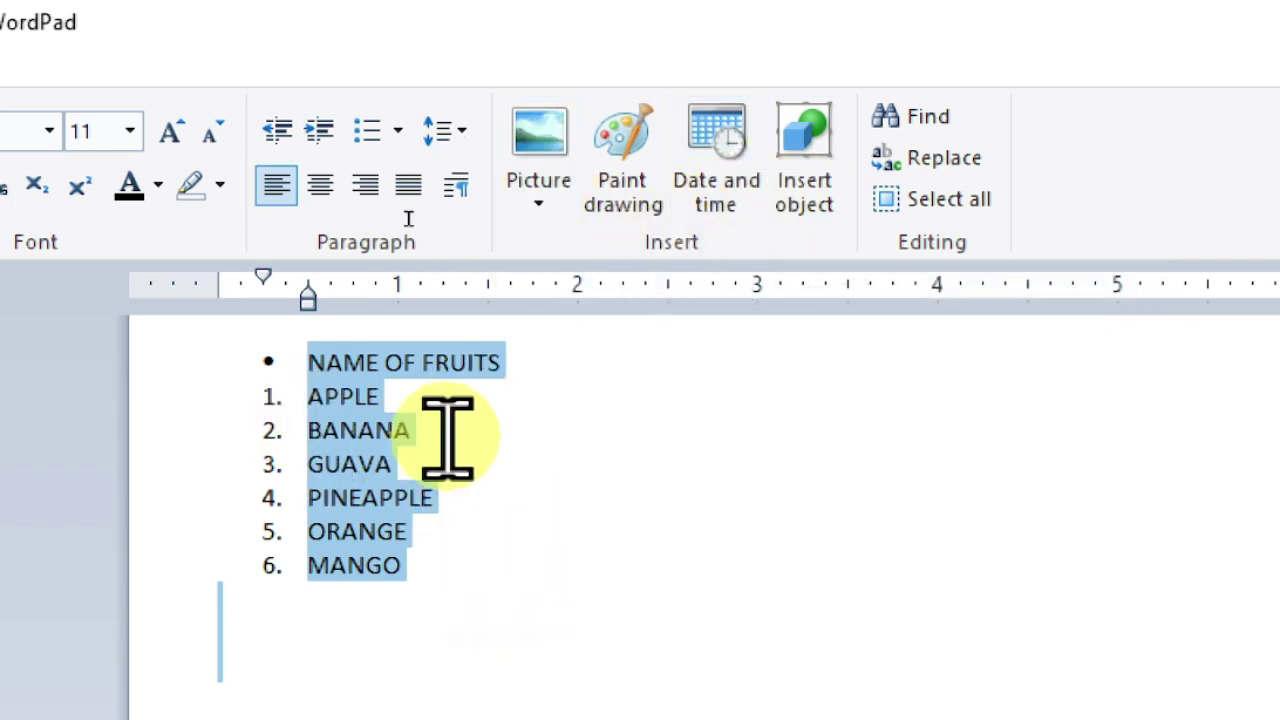
Step: Delete the selected fruit list and the leftover empty bullet
key("Delete")
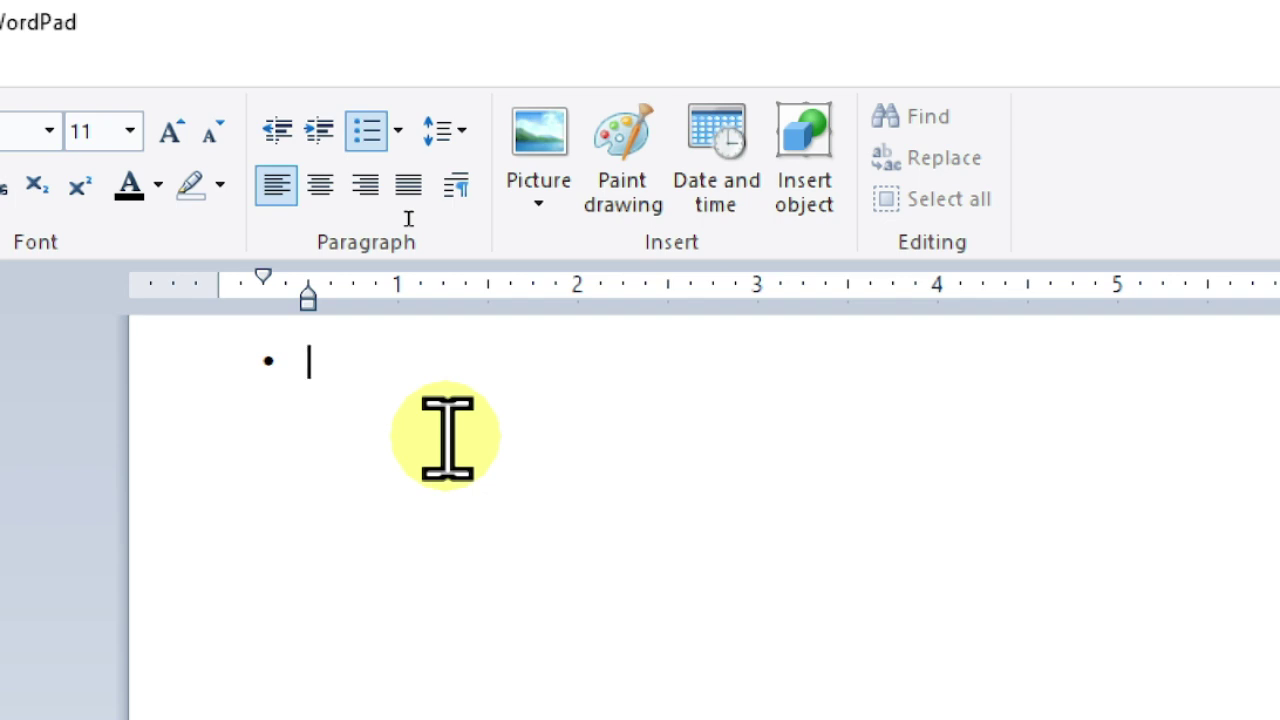
key("BackSpace")
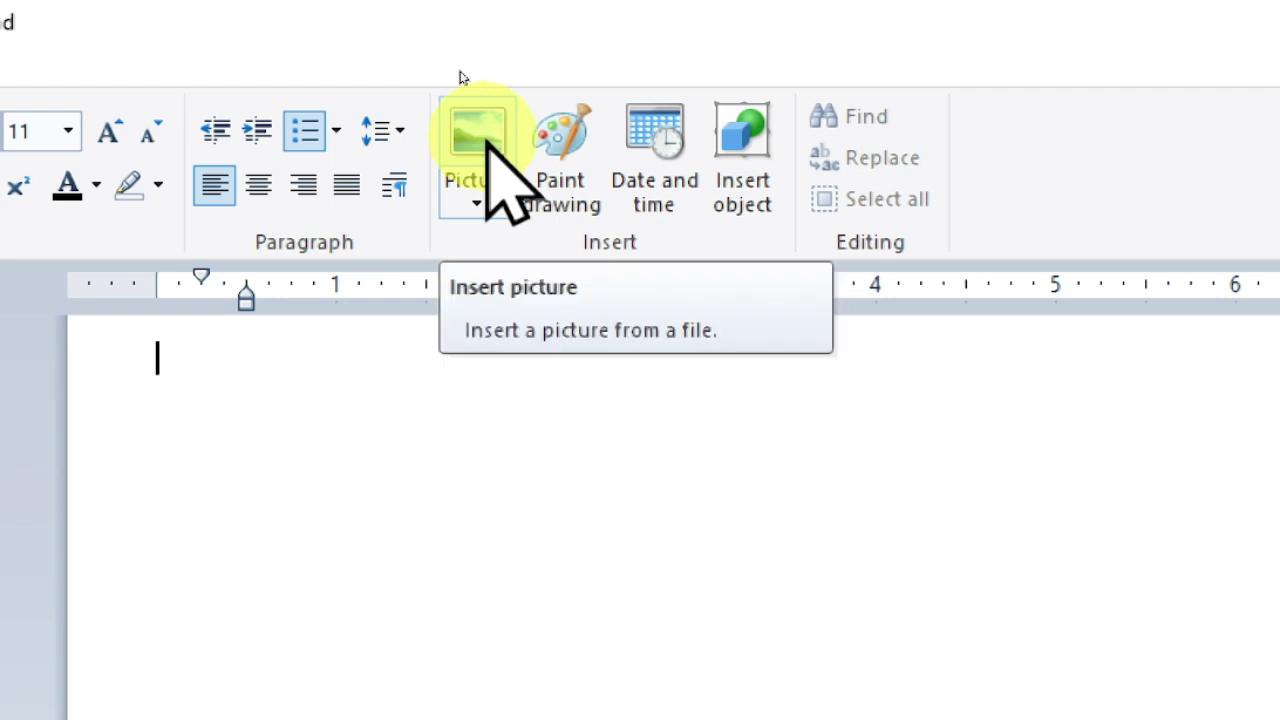
Step: Open the picture chooser and search This PC for *.JPG files
left_click(487, 140)
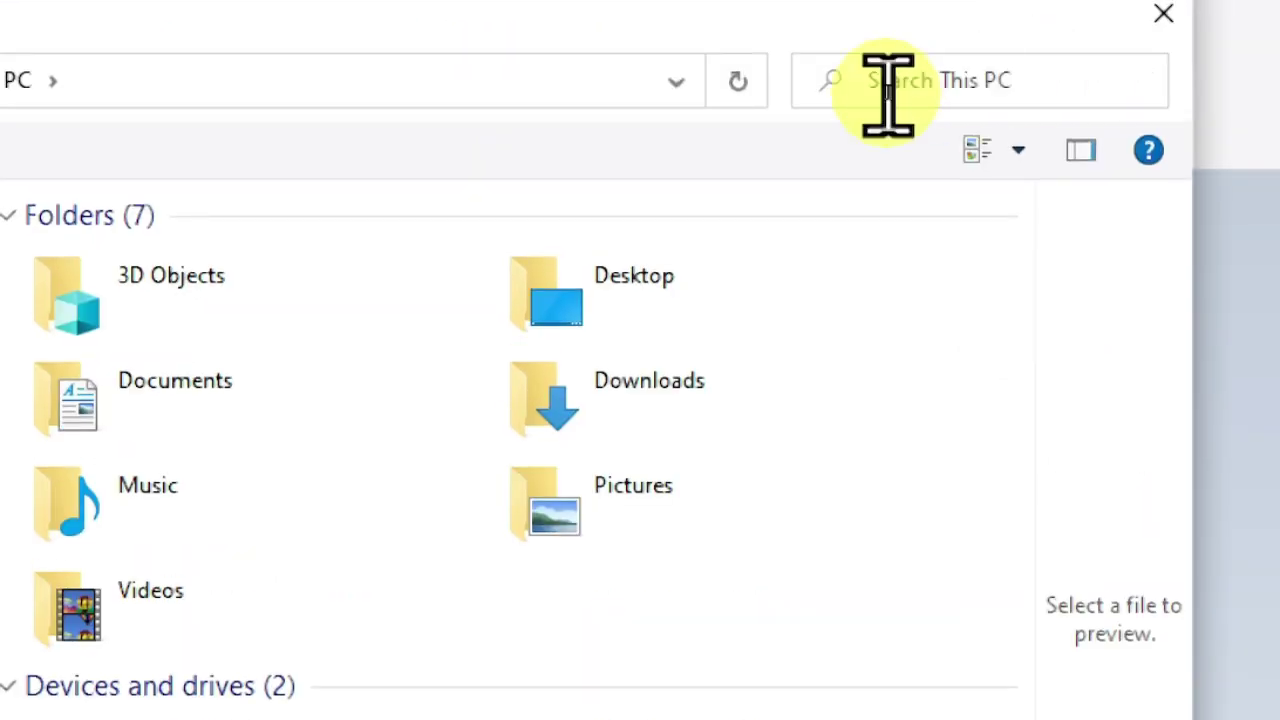
left_click(898, 90)
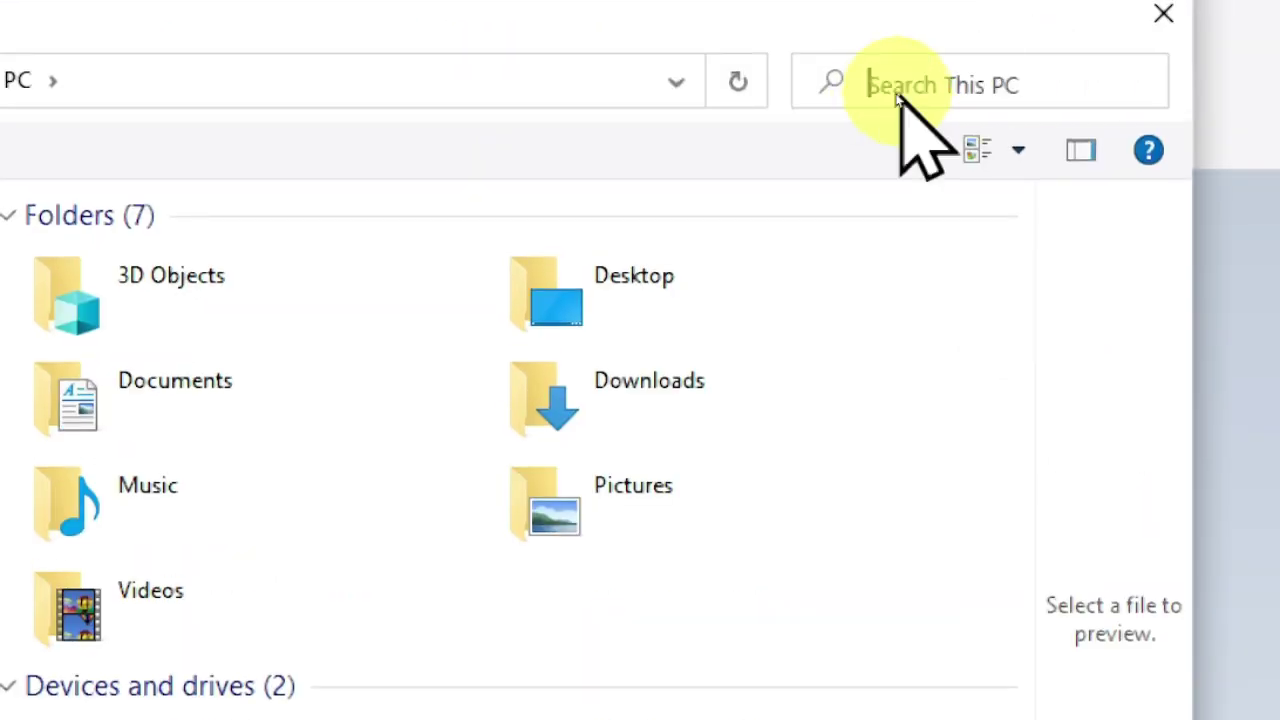
type("*.J")
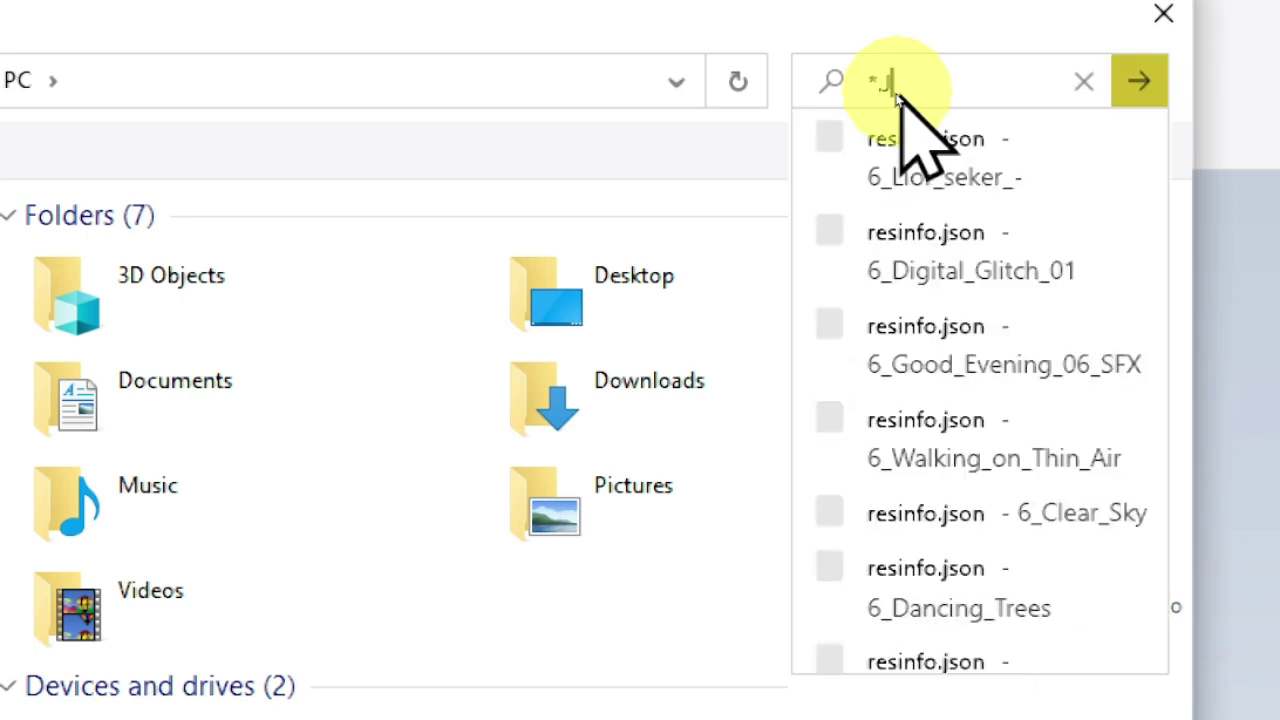
type("PG")
key("Return")
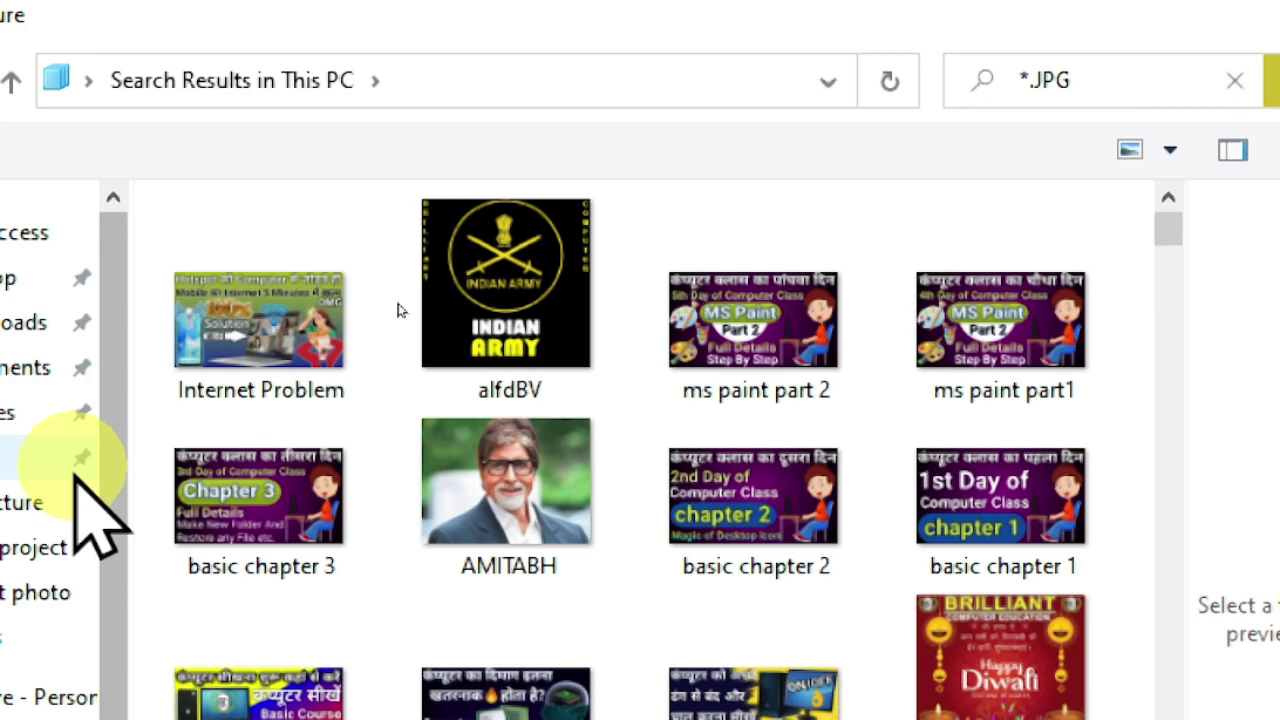
Step: Pick the night-sky mountain flag image from the JPG results
scroll(360, 600, "down", 5)
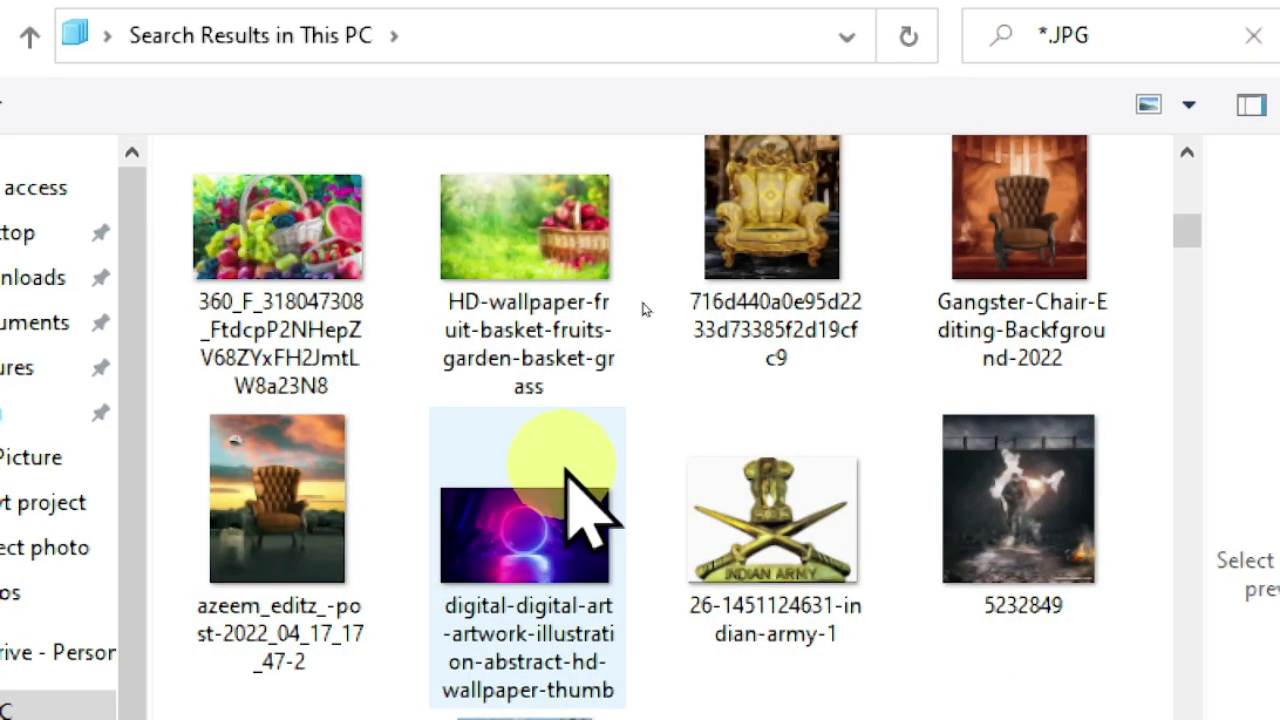
scroll(570, 480, "down", 5)
scroll(590, 450, "up", 3)
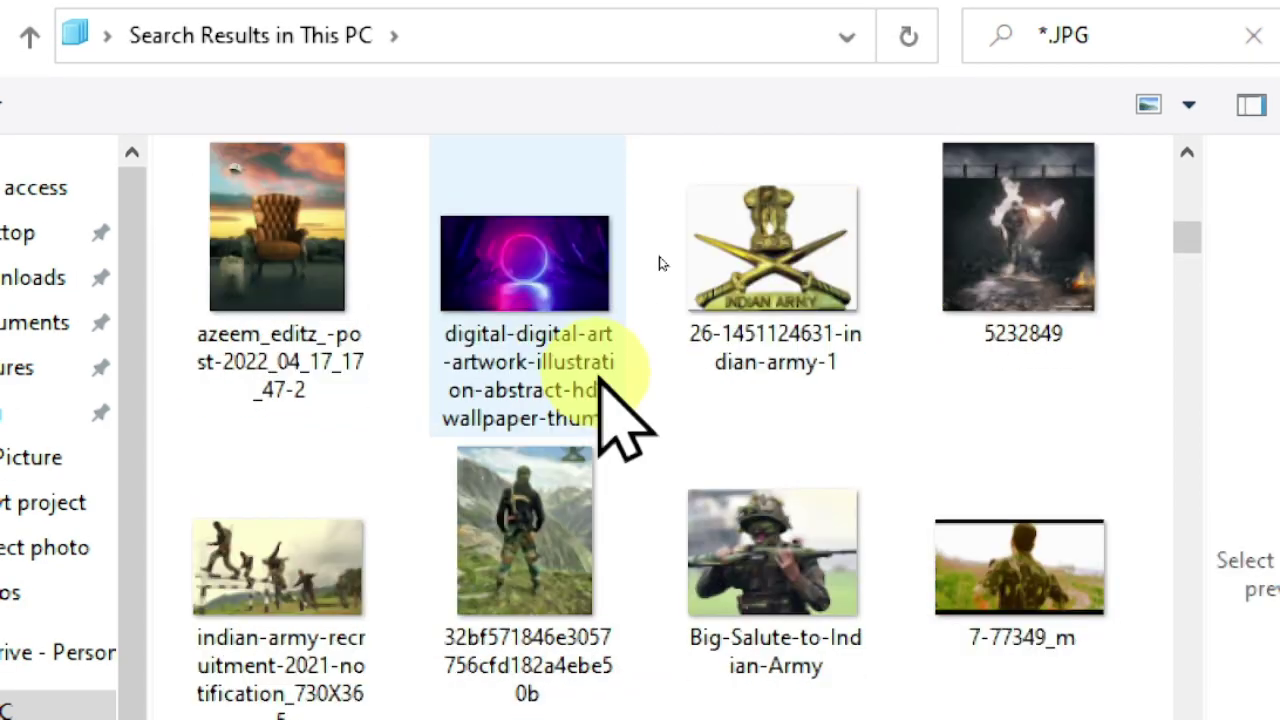
scroll(600, 380, "up", 3)
scroll(600, 400, "down", 2)
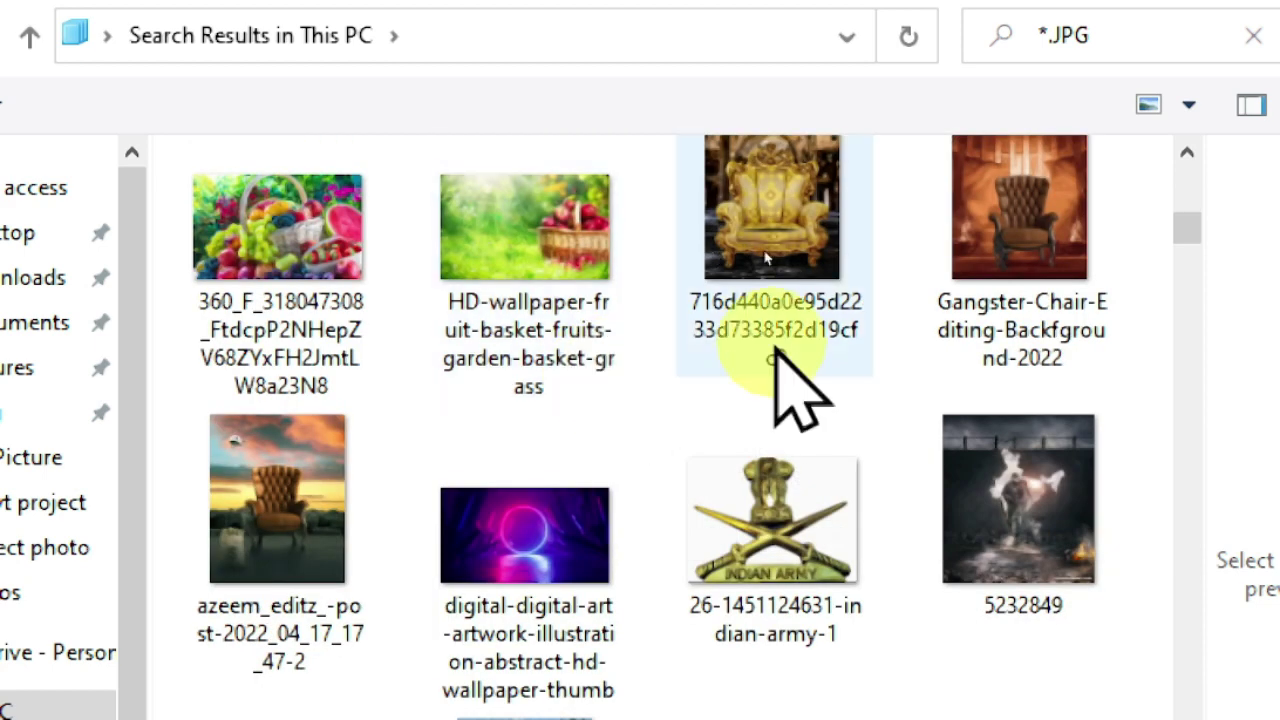
scroll(614, 550, "down", 4)
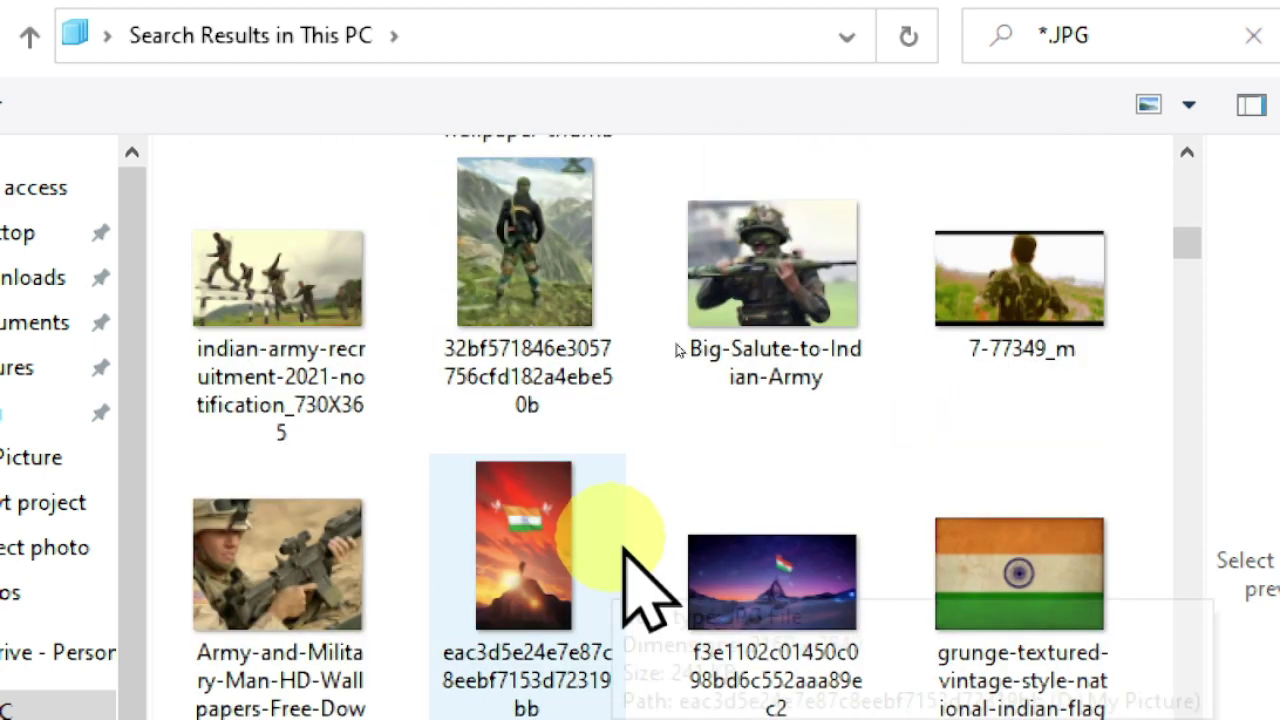
left_click(779, 585)
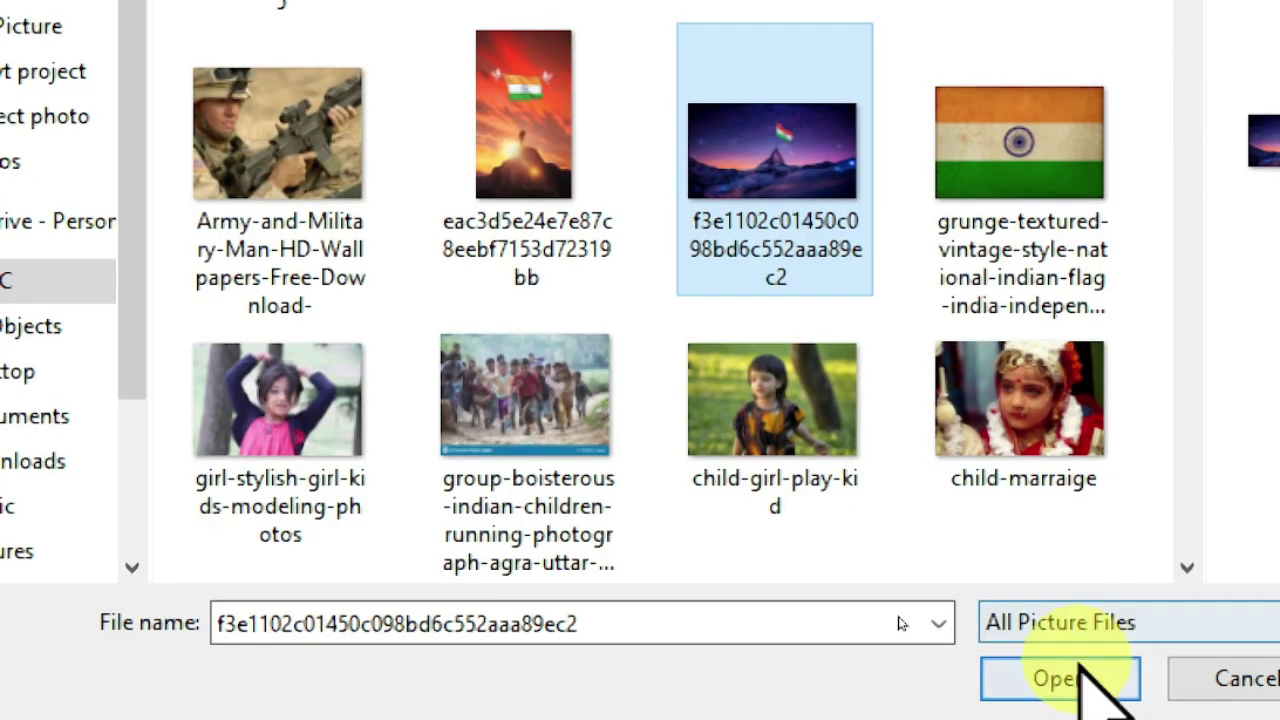
left_click(1060, 680)
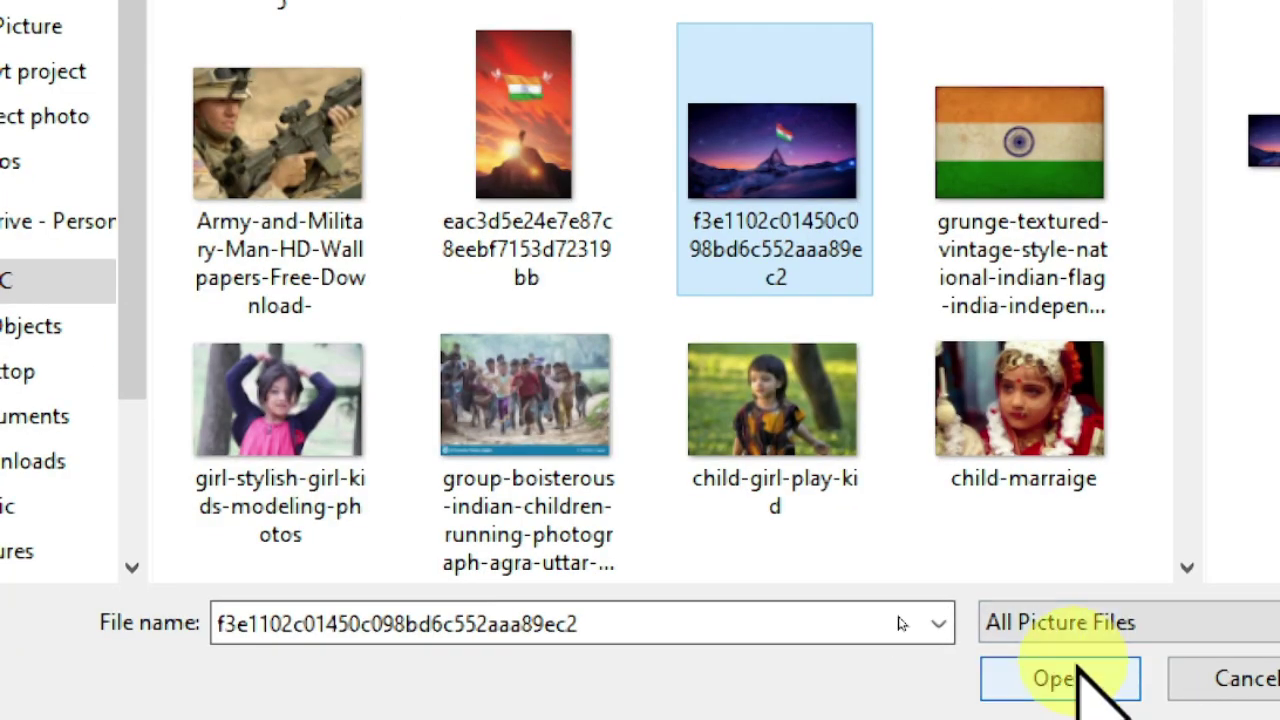
Step: Insert the mountain flag picture and resize it to 25% of its original size
left_click(1070, 675)
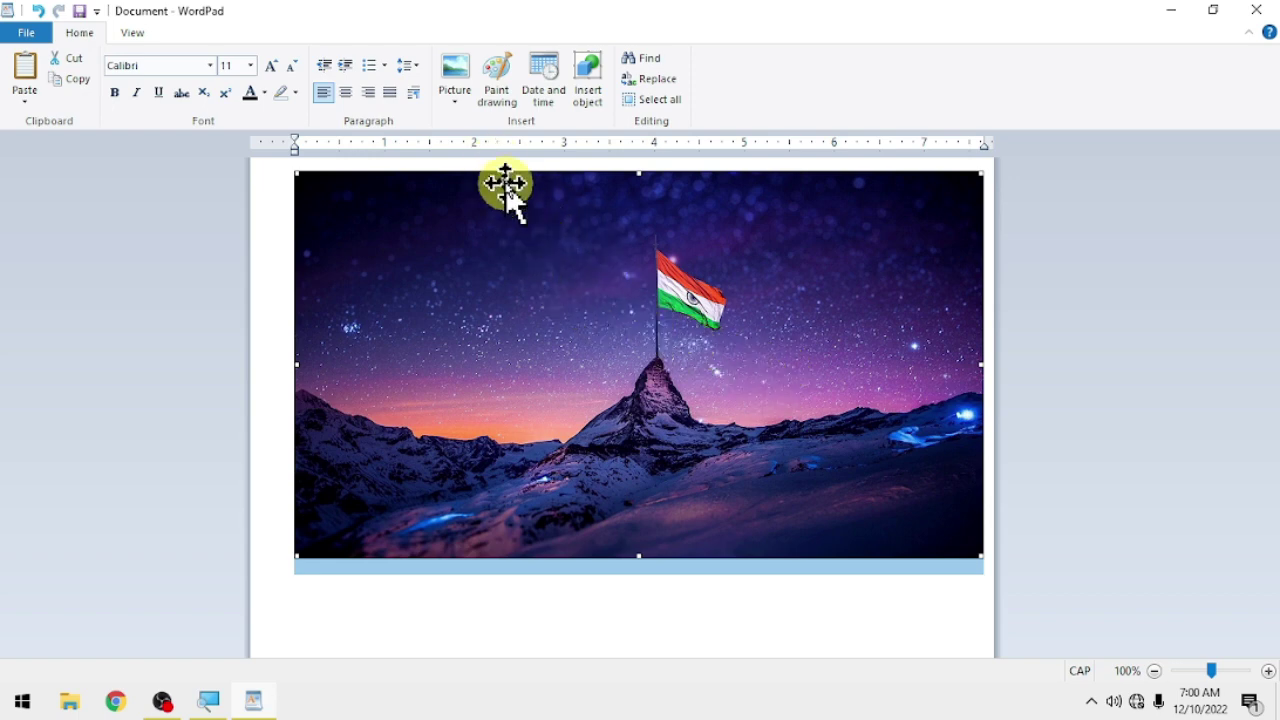
left_click(457, 118)
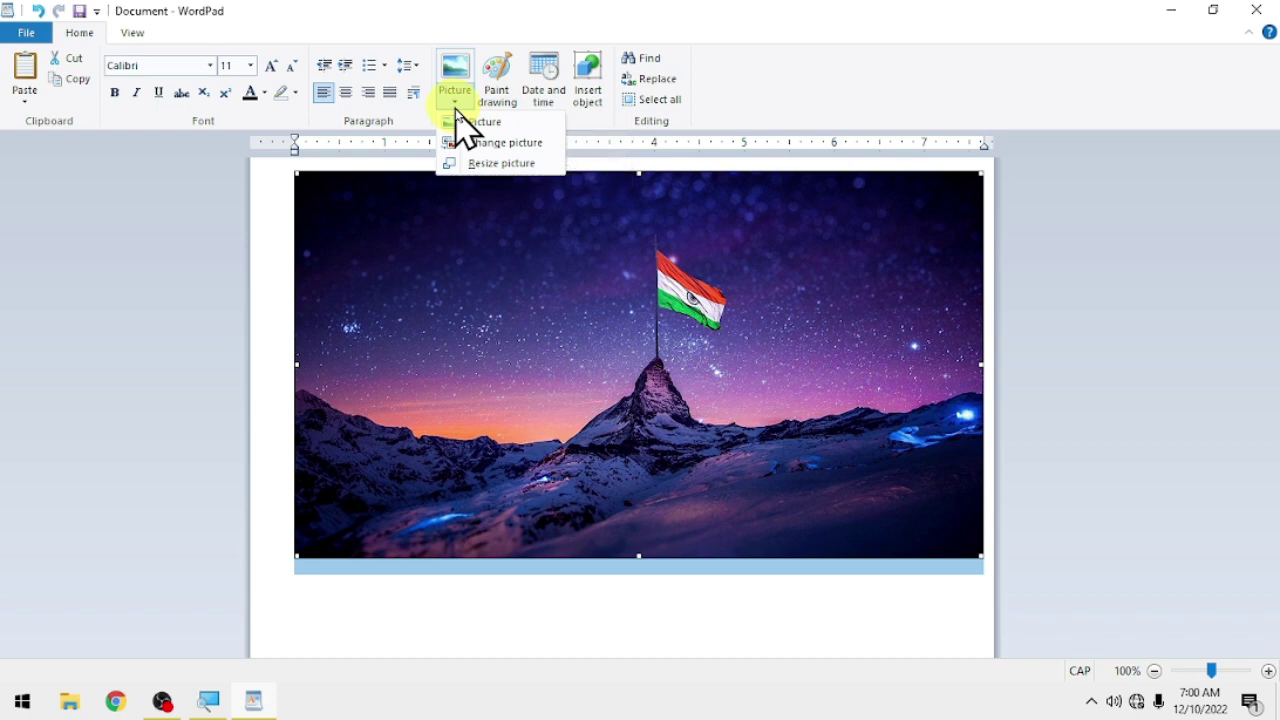
left_click(503, 165)
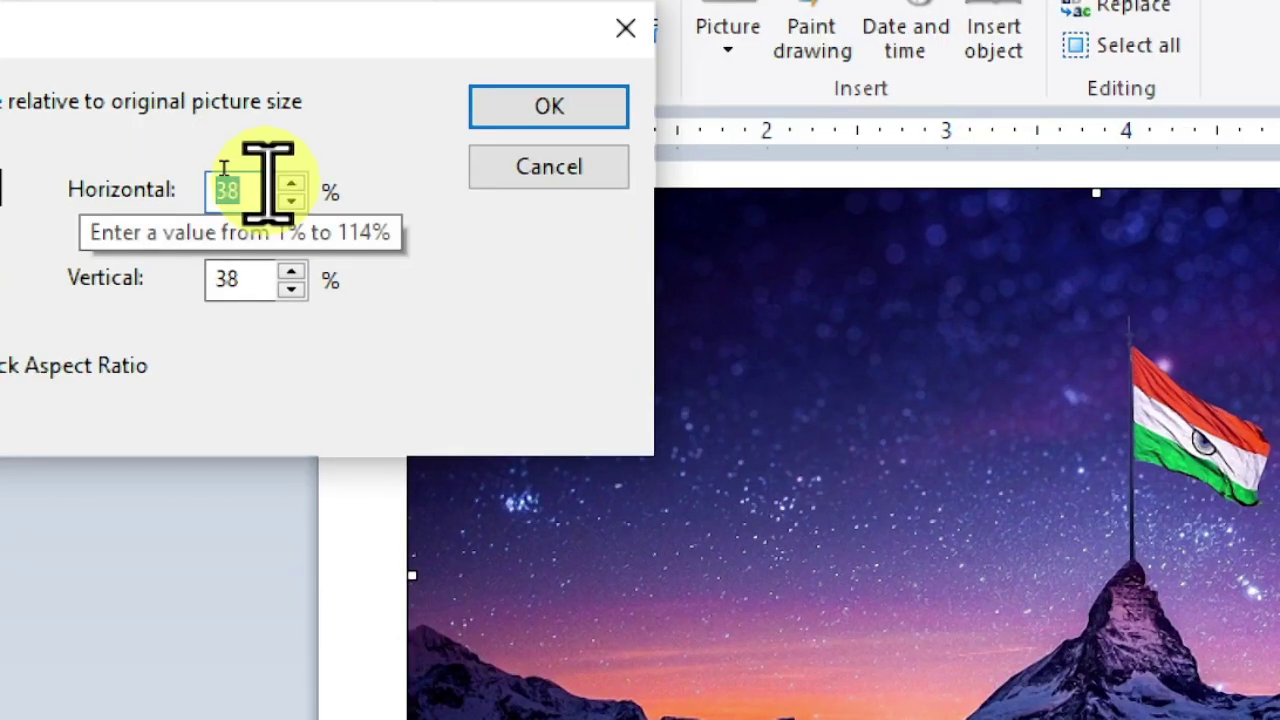
type("25")
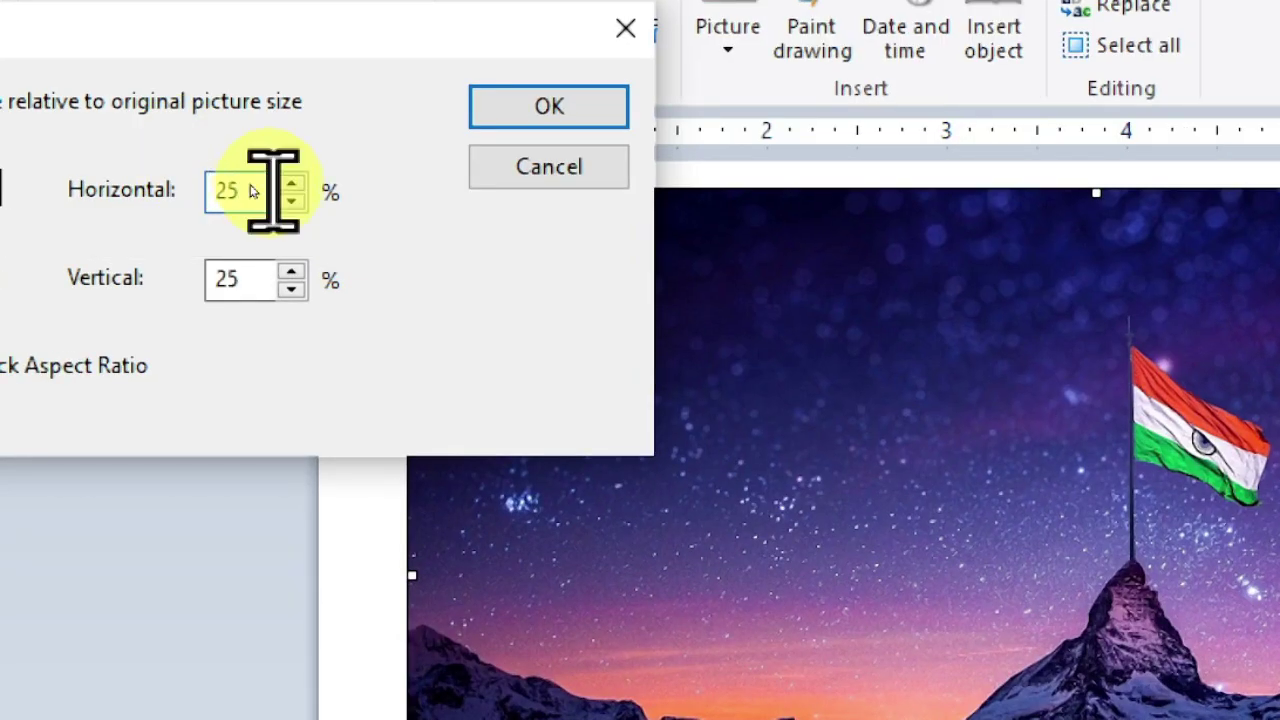
left_click(612, 110)
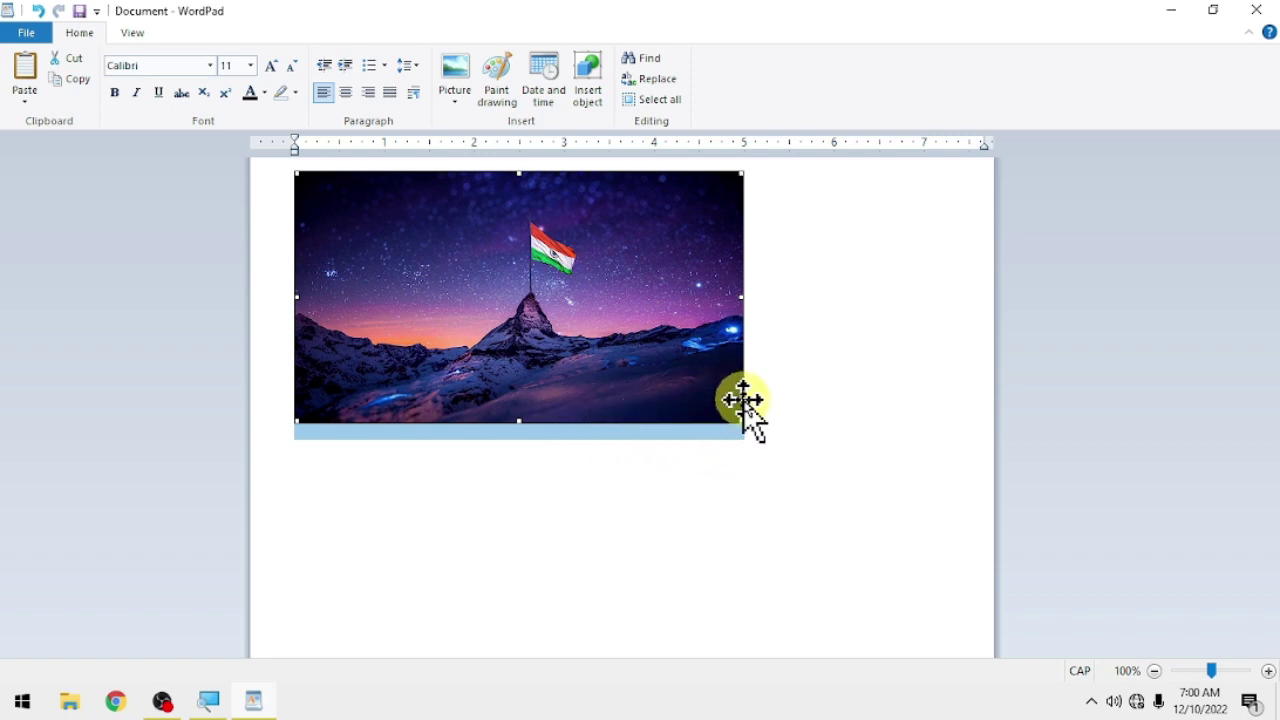
Step: Resize the night-sky mountain picture to a medium size, then delete it
mouse_move(742, 421)
left_mouse_down()
mouse_move(527, 300)
mouse_move(871, 488)
left_mouse_up()
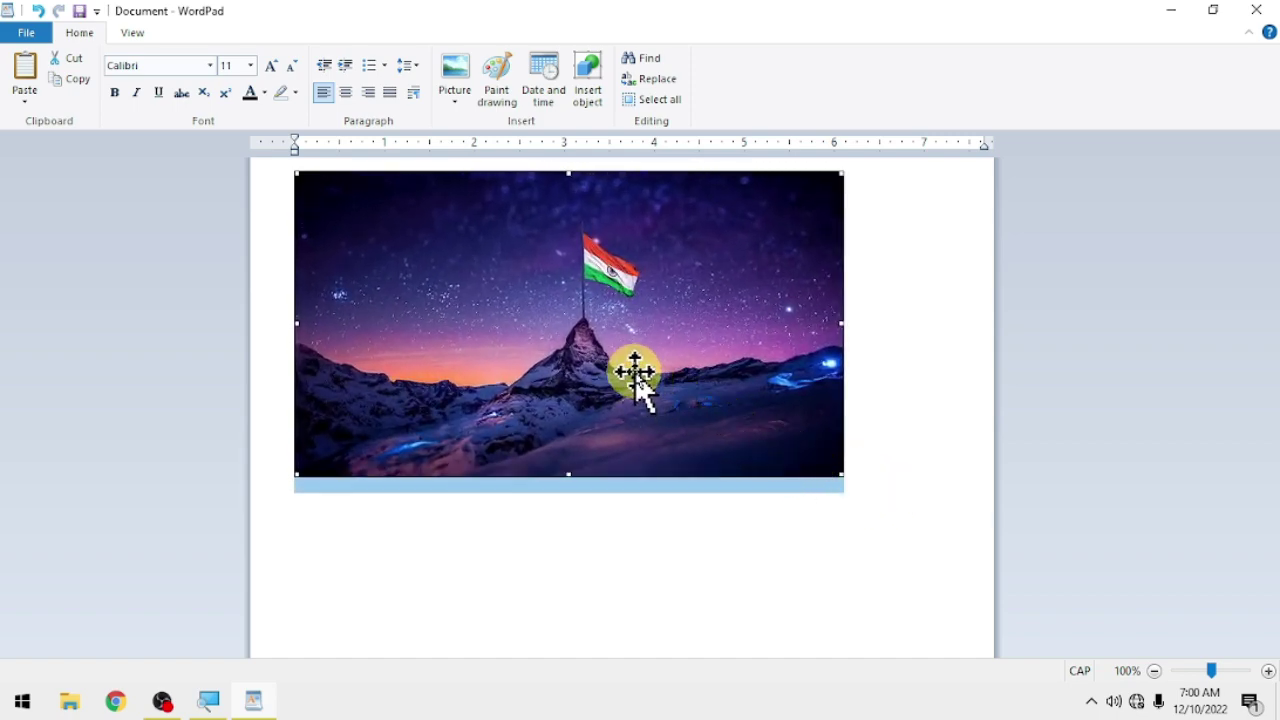
key("Delete")
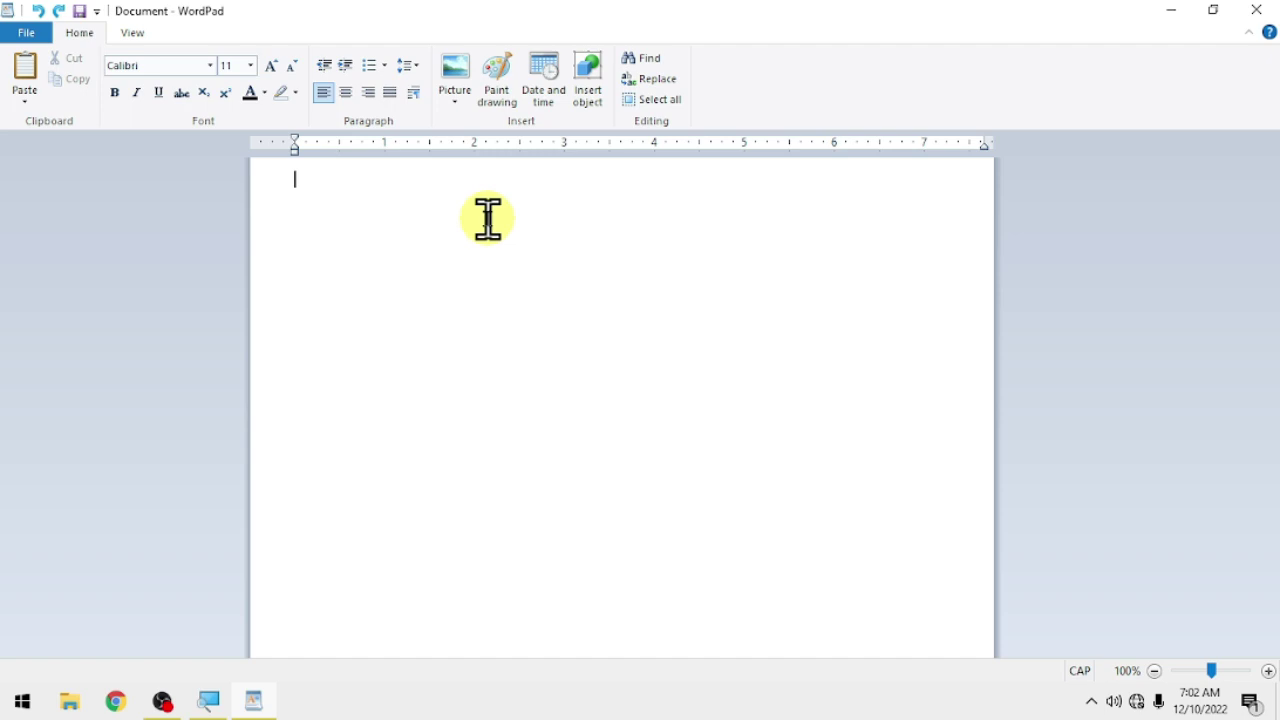
Step: Start a new Paint drawing, enlarge the canvas to 6.89 × 4.15 in, and draw a large oval face
left_click(502, 104)
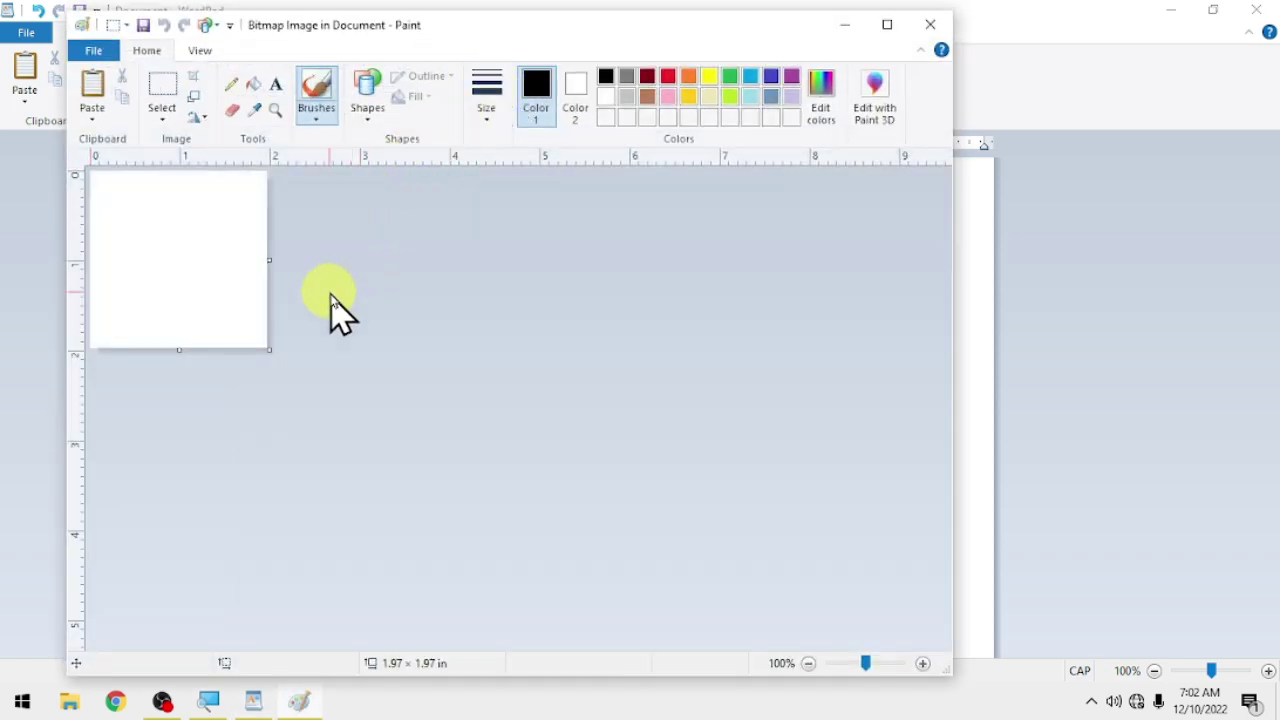
left_click_drag(268, 350, 712, 545)
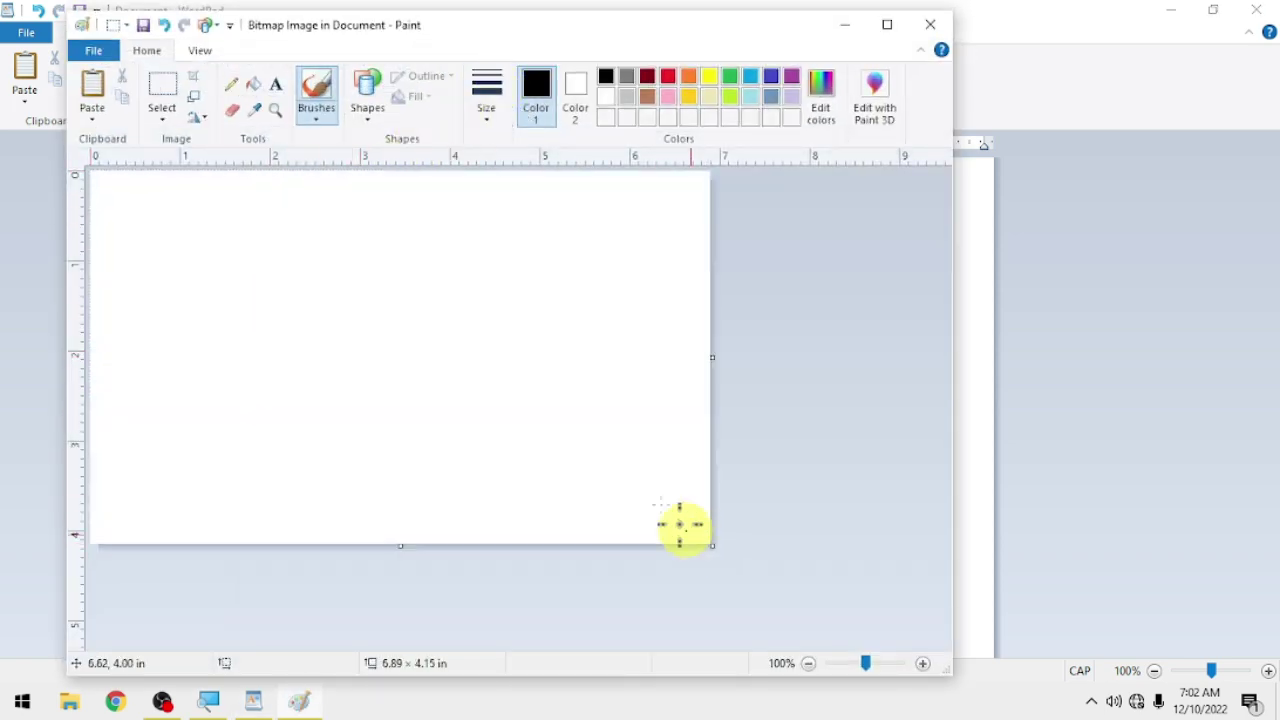
left_click(372, 127)
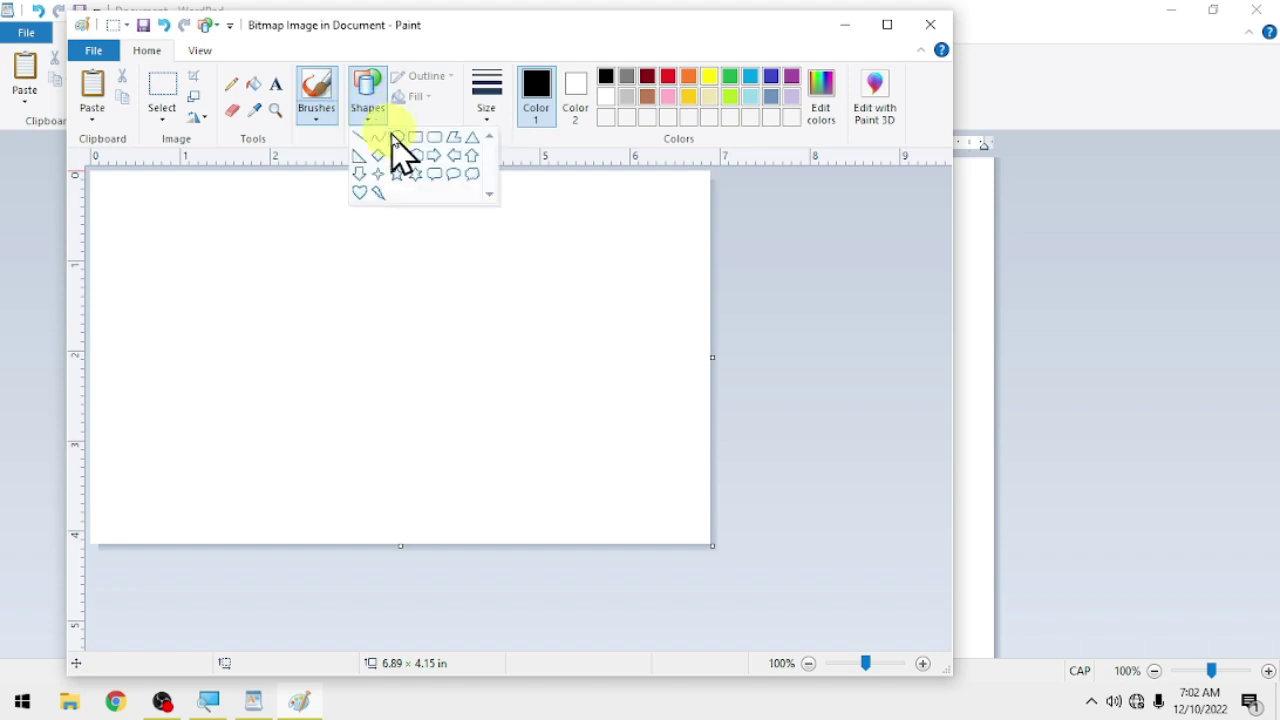
left_click(397, 138)
left_click_drag(200, 218, 453, 430)
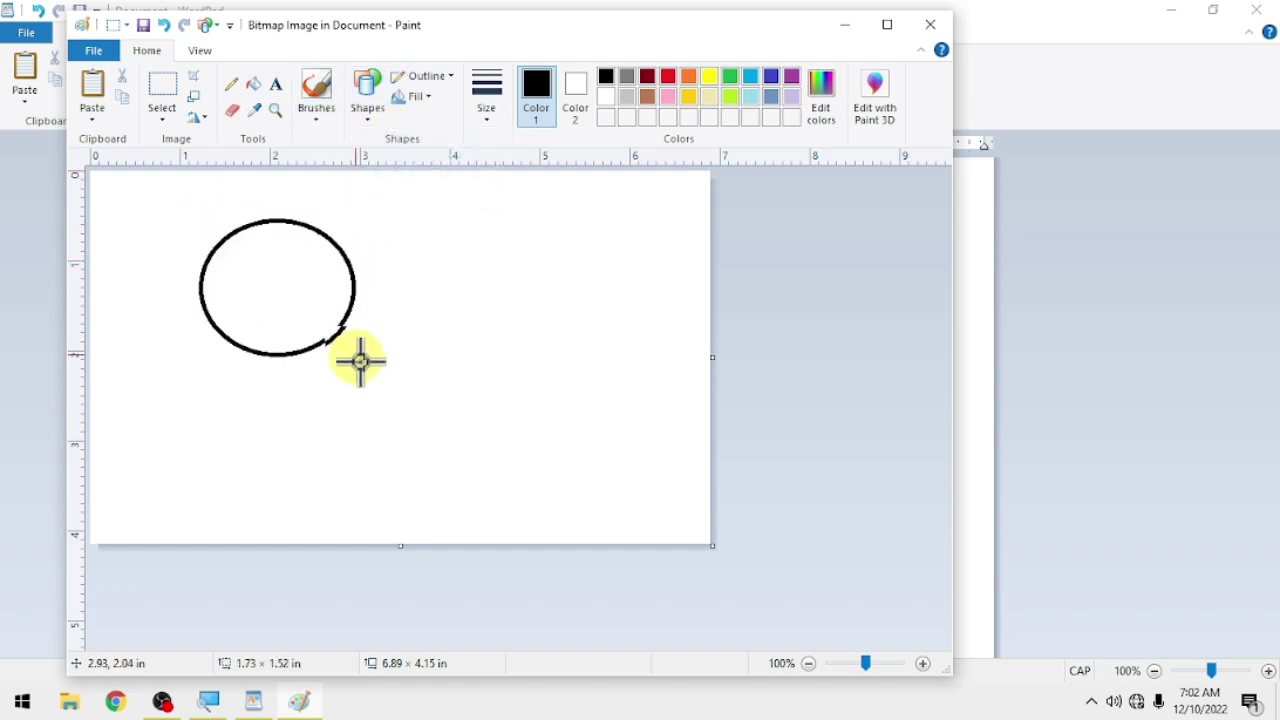
left_click(597, 349)
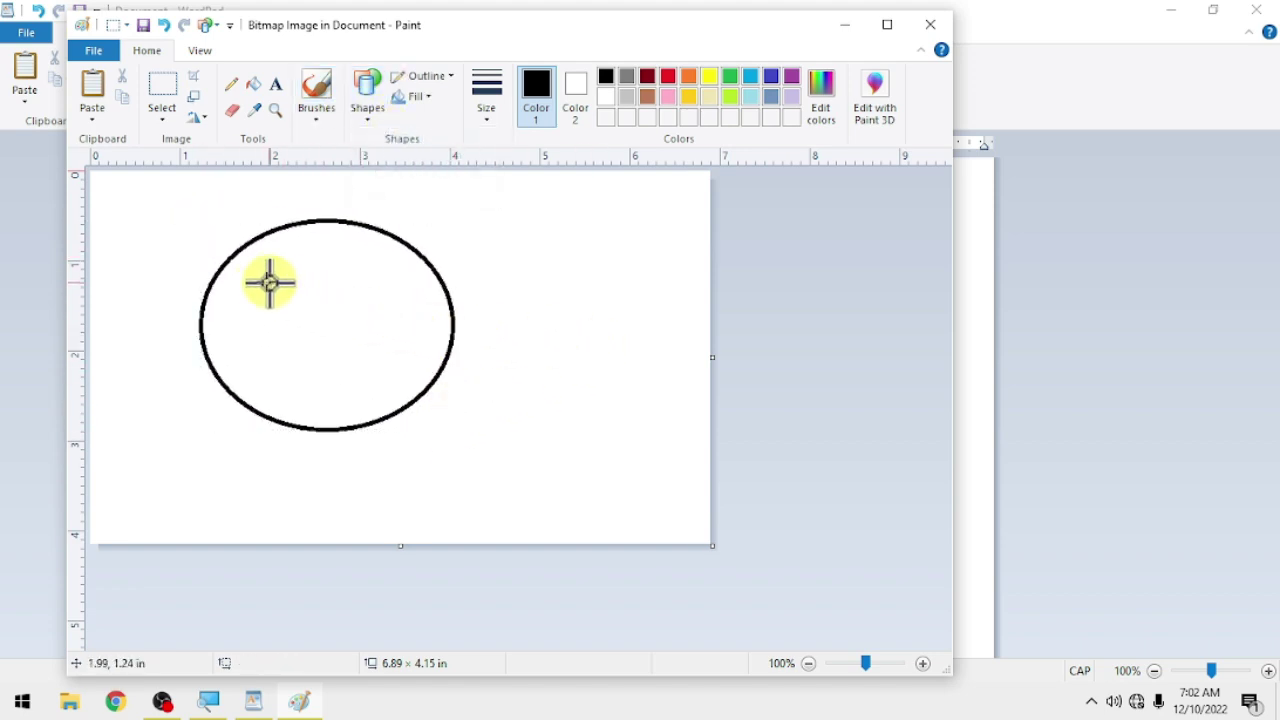
Step: Draw the eye, both pupils and a mouth inside the face
mouse_move(236, 267)
left_mouse_down()
mouse_move(306, 294)
mouse_move(415, 296)
left_mouse_up()
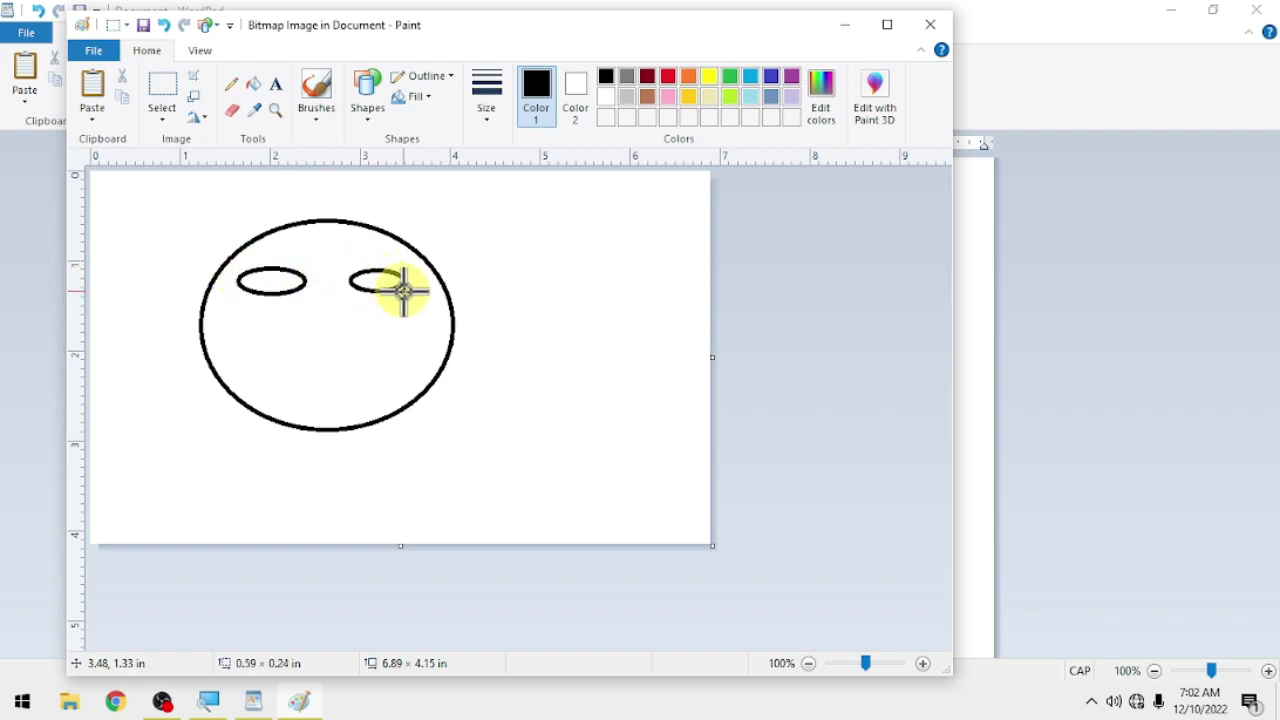
left_click_drag(280, 280, 292, 294)
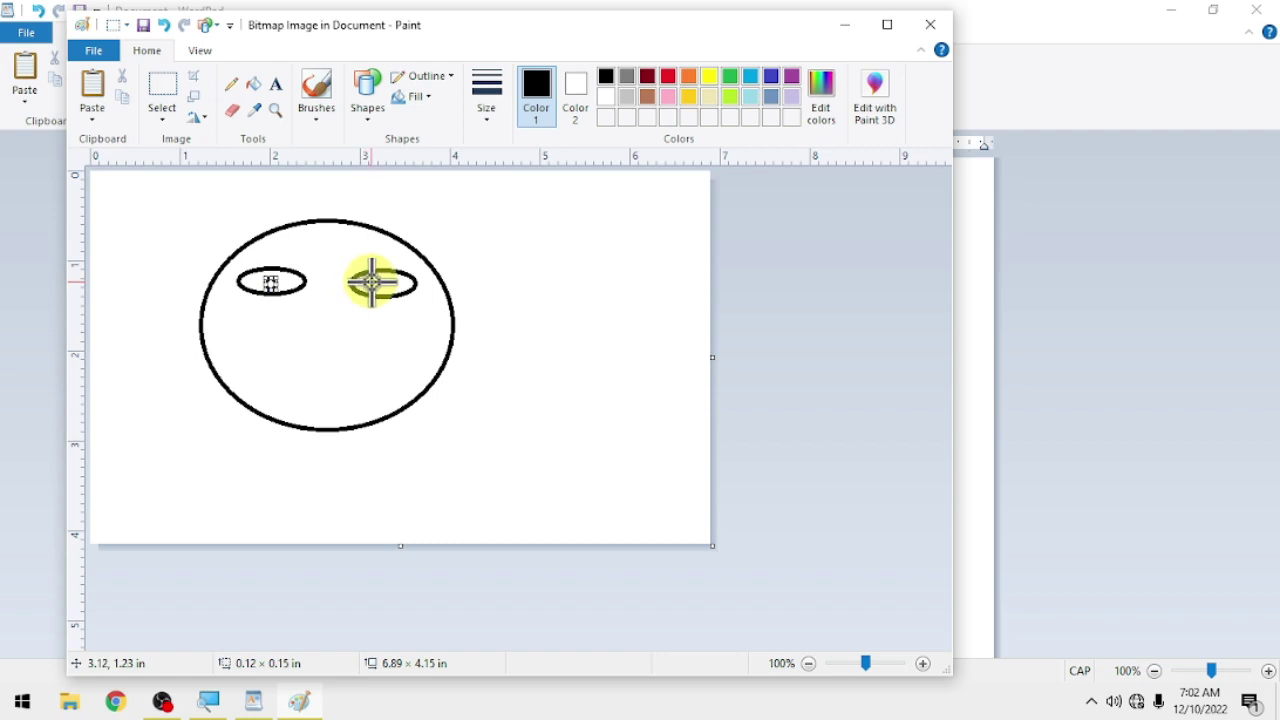
left_click_drag(367, 280, 387, 295)
left_click_drag(254, 352, 381, 403)
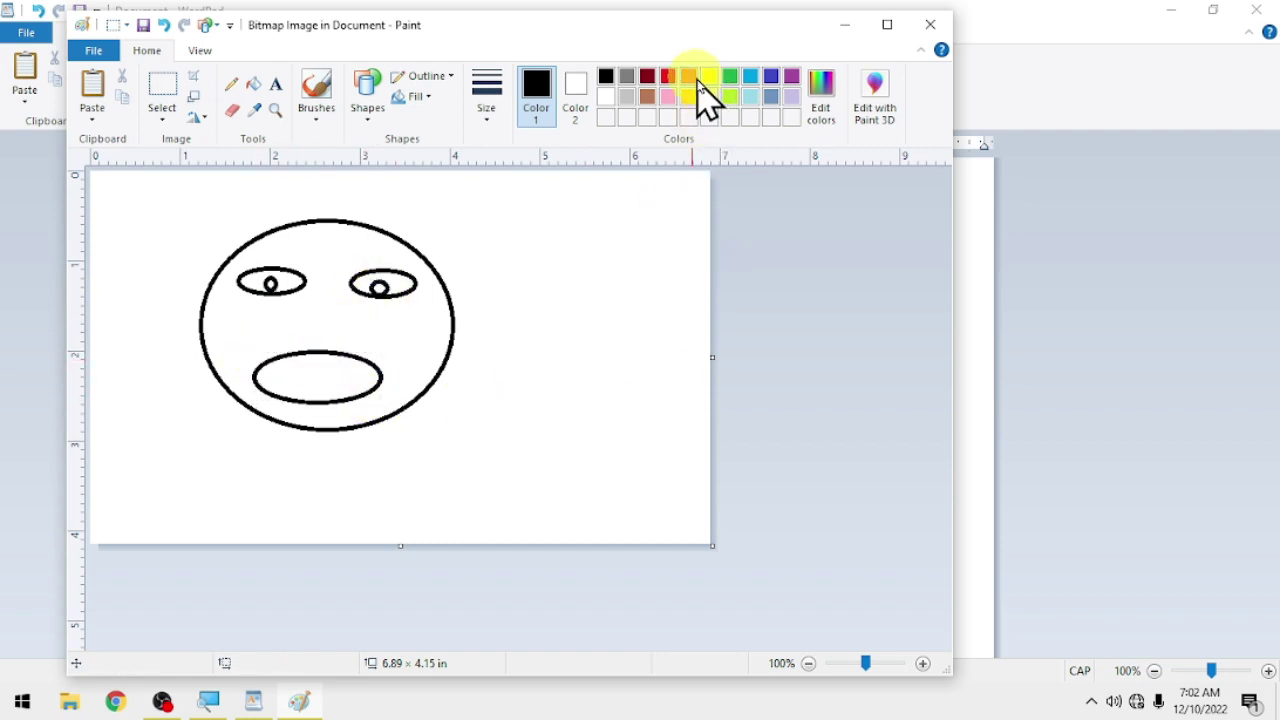
Step: Fill the face gold and both pupils black, then return to WordPad
left_click(689, 97)
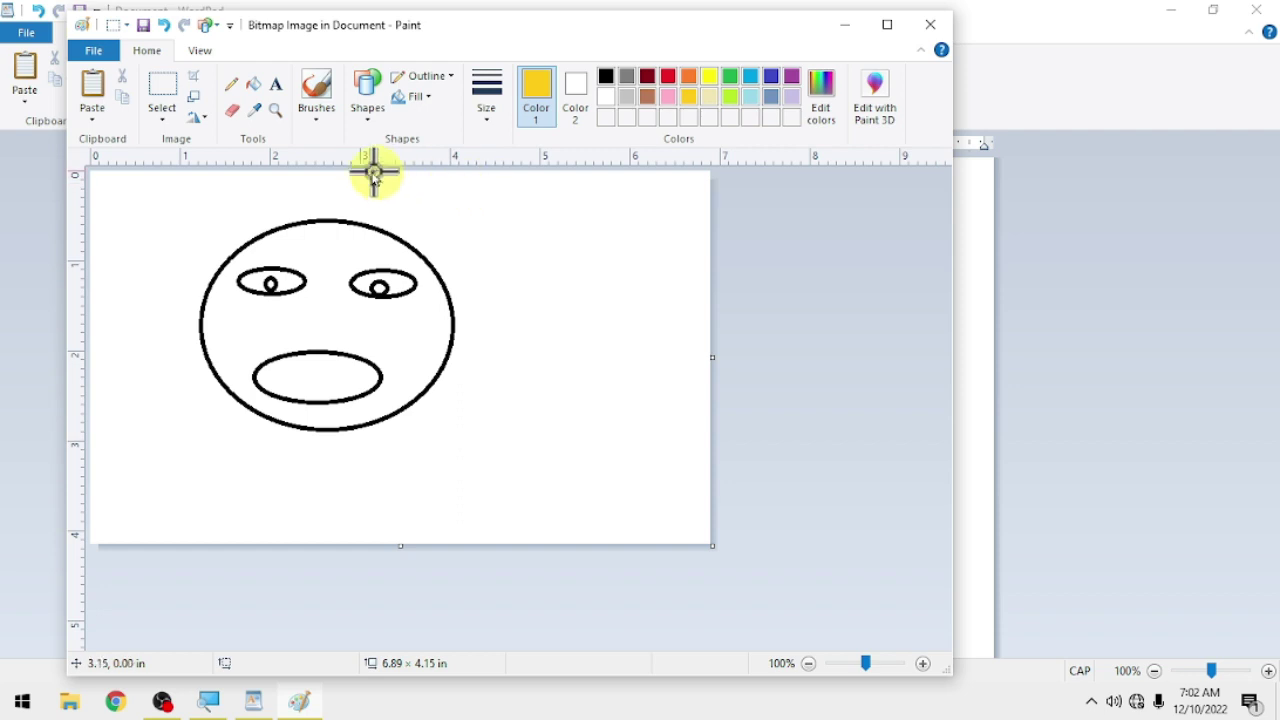
left_click(262, 86)
left_click(402, 305)
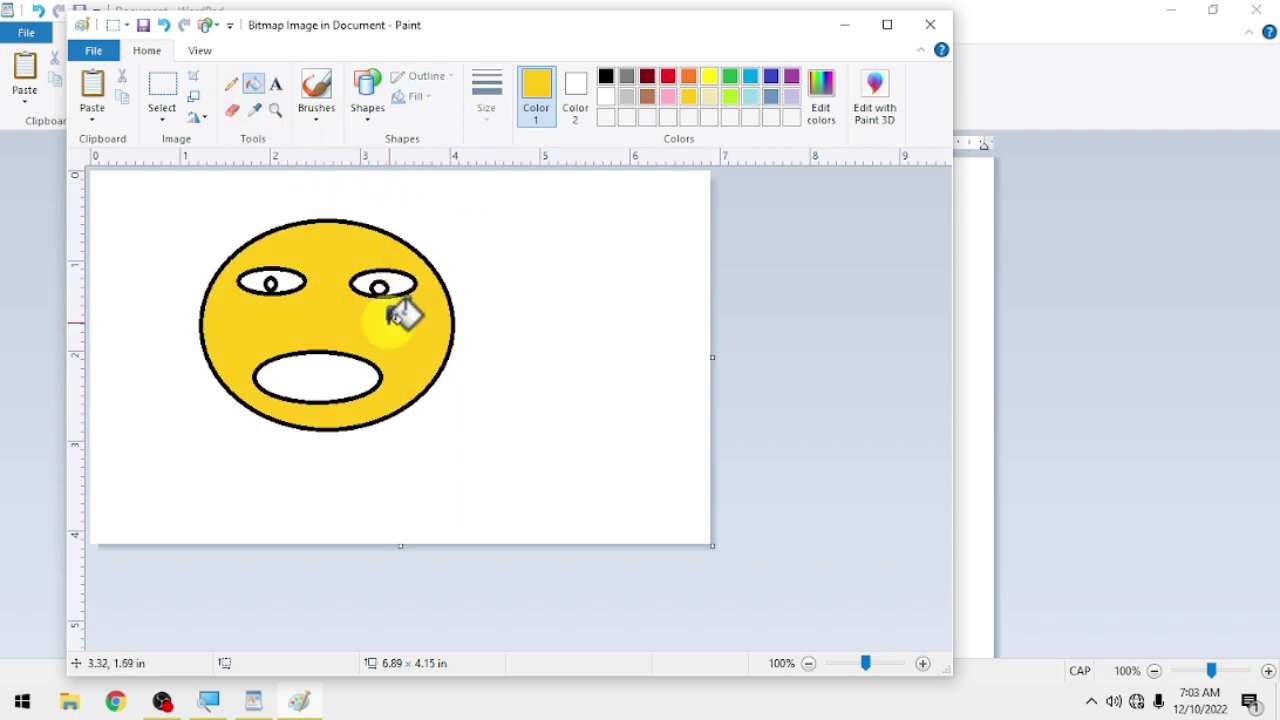
left_click(606, 78)
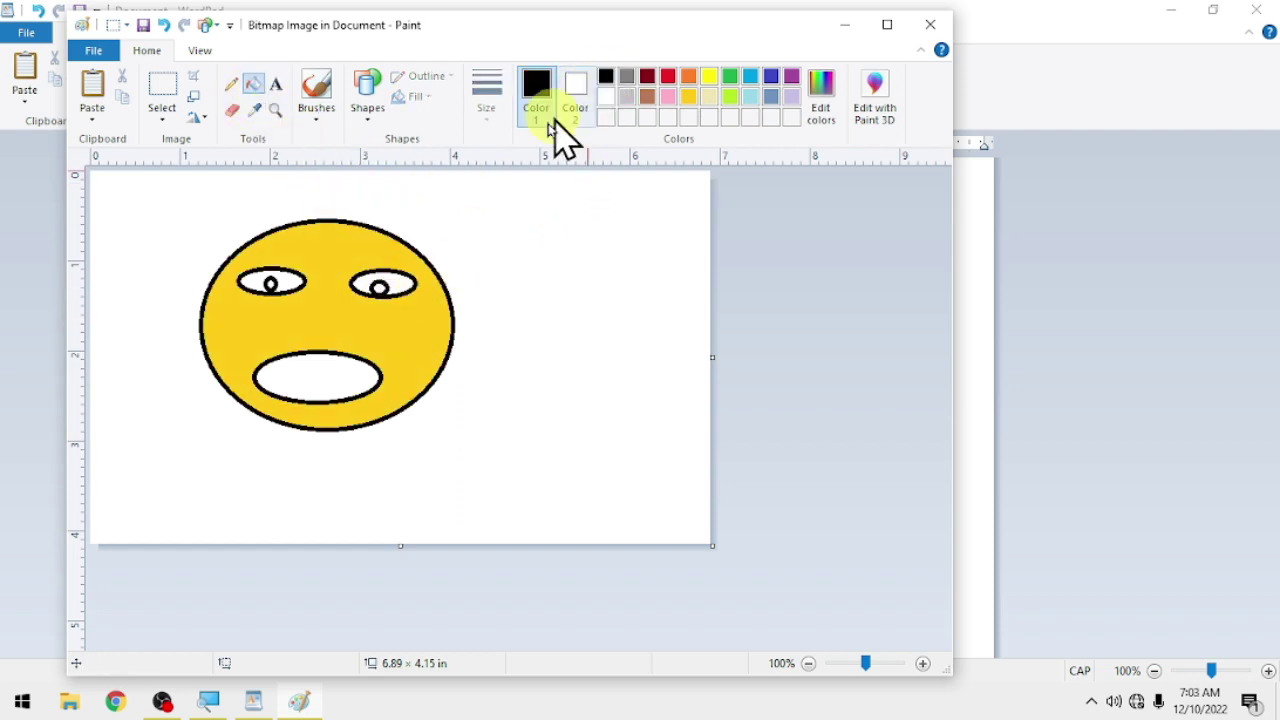
left_click(383, 289)
left_click(272, 284)
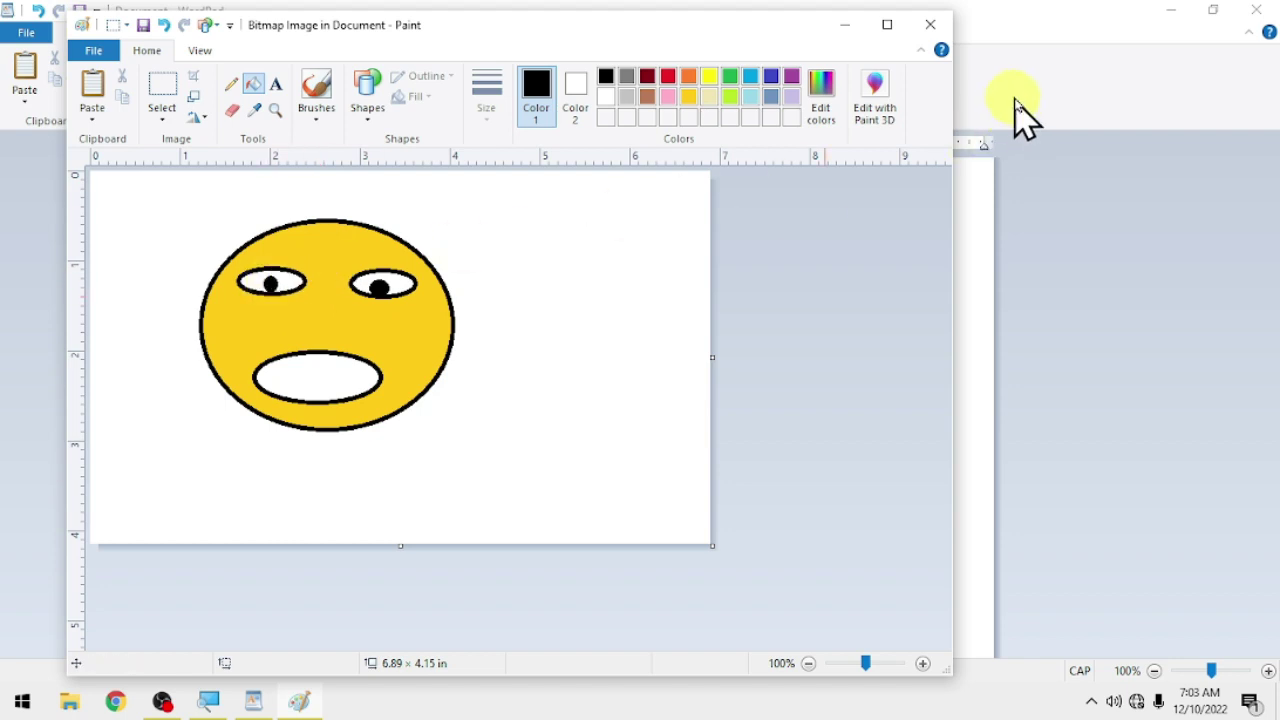
left_click(930, 24)
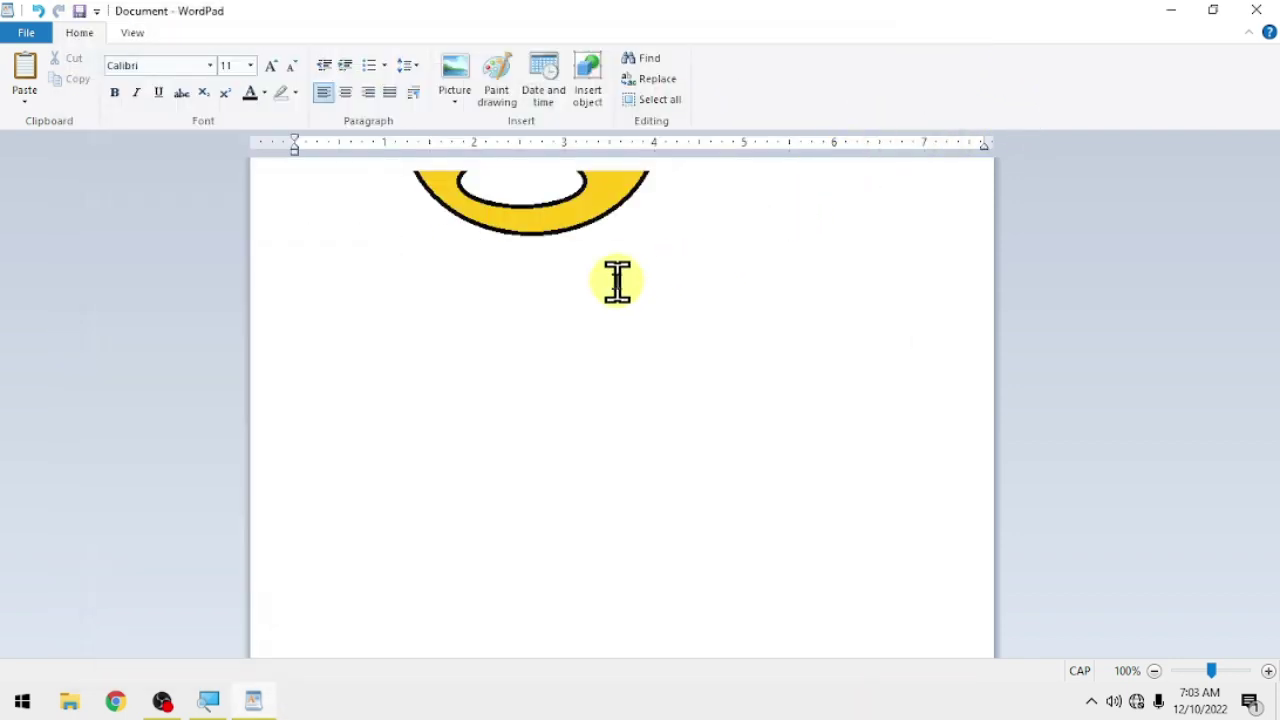
Step: Select the embedded smiley drawing and delete it
left_click(568, 220)
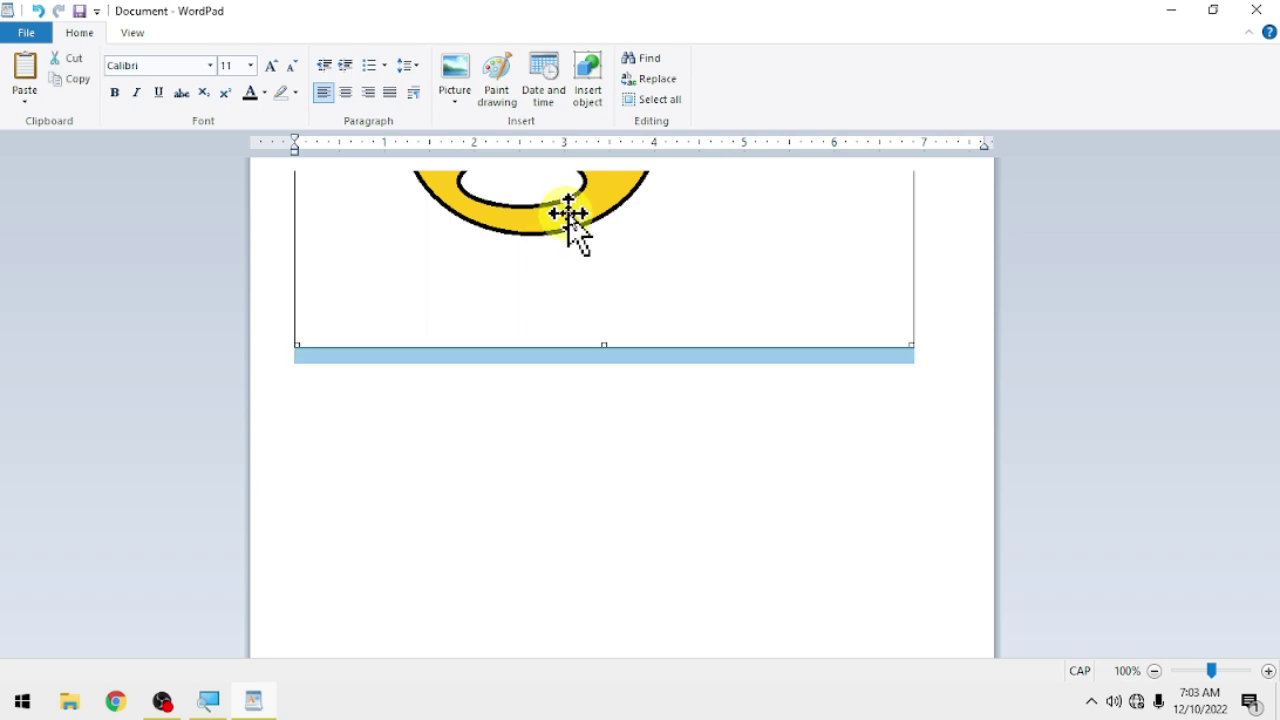
scroll(665, 500, "up", 5)
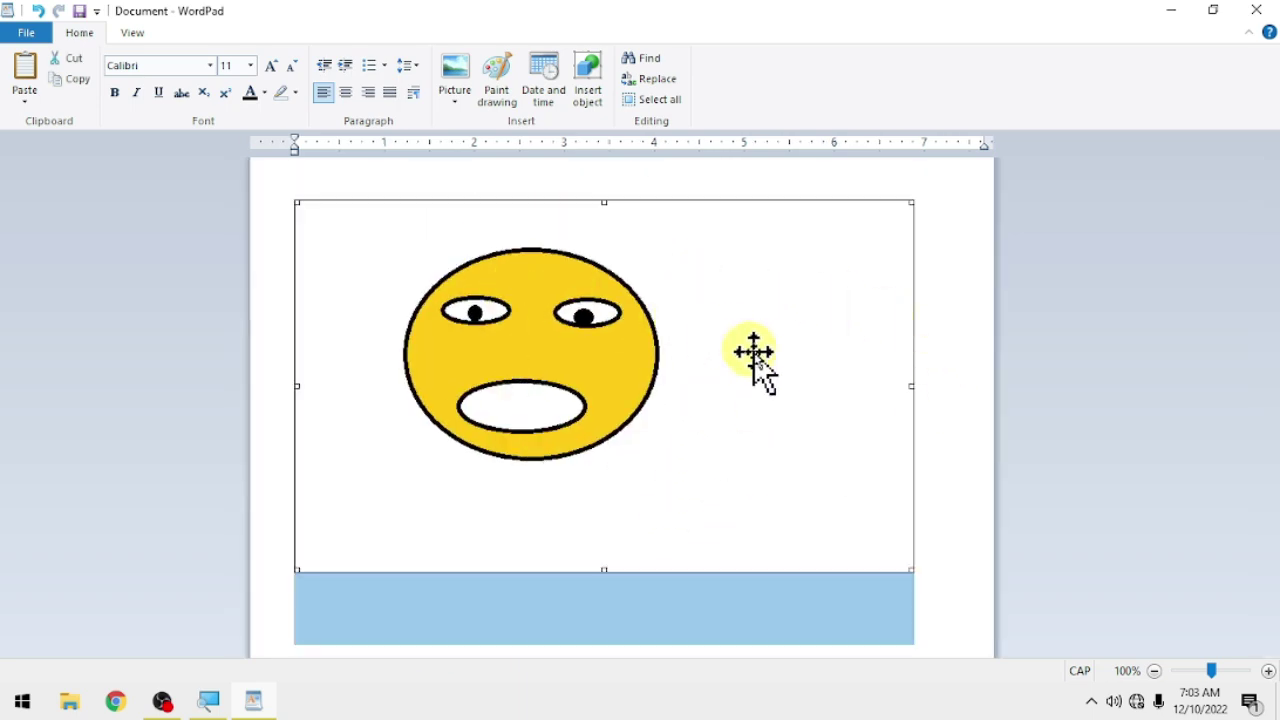
key("Delete")
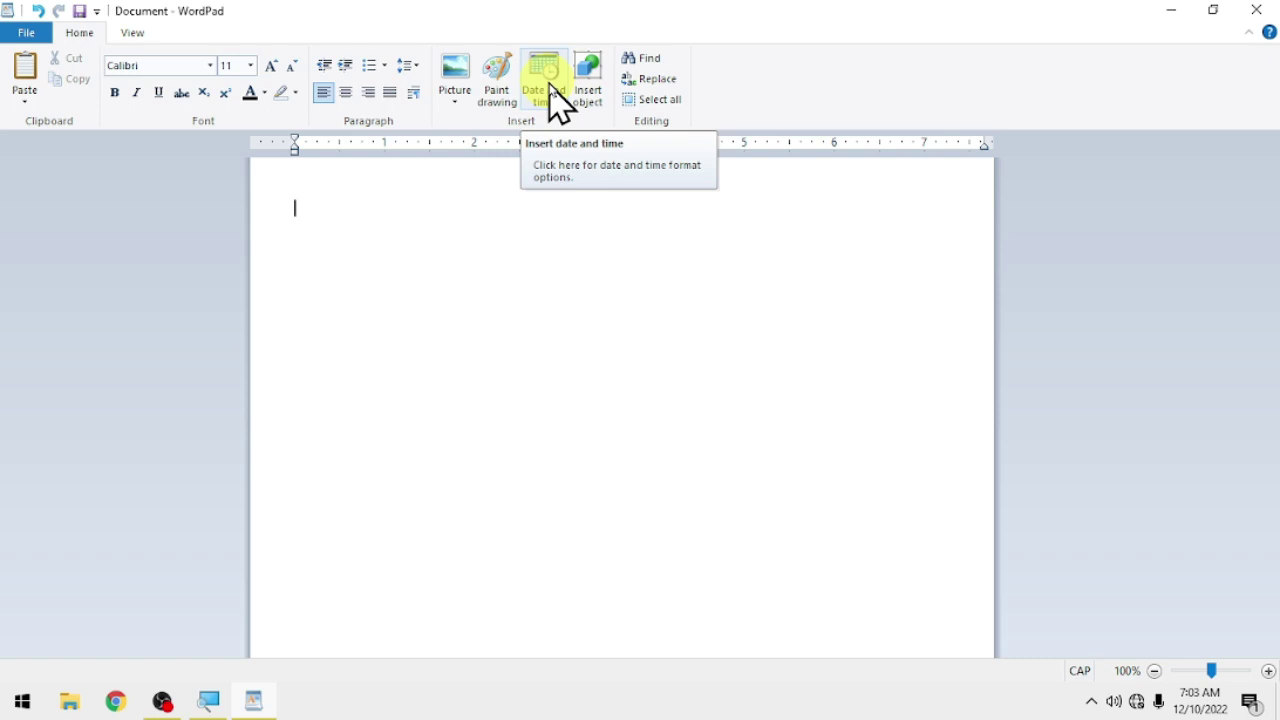
Step: Insert the date in the full weekday, month, day, year format
left_click(550, 90)
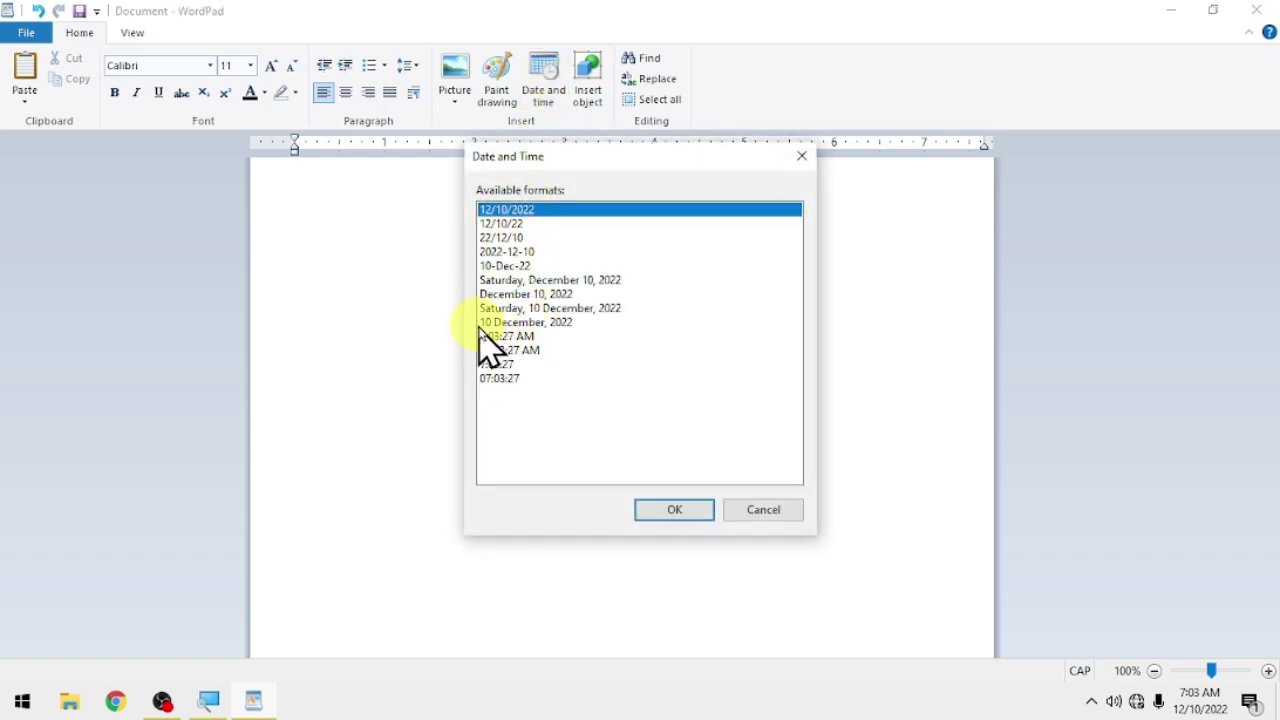
left_click(535, 280)
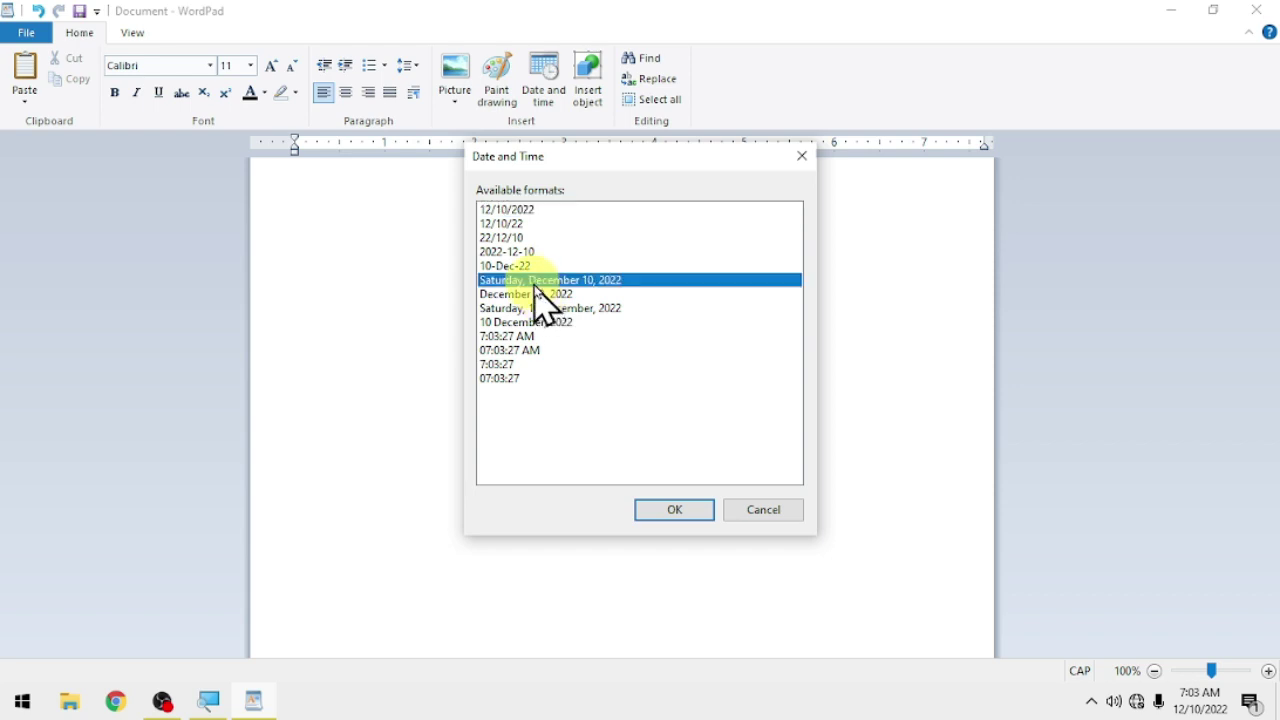
left_click(676, 512)
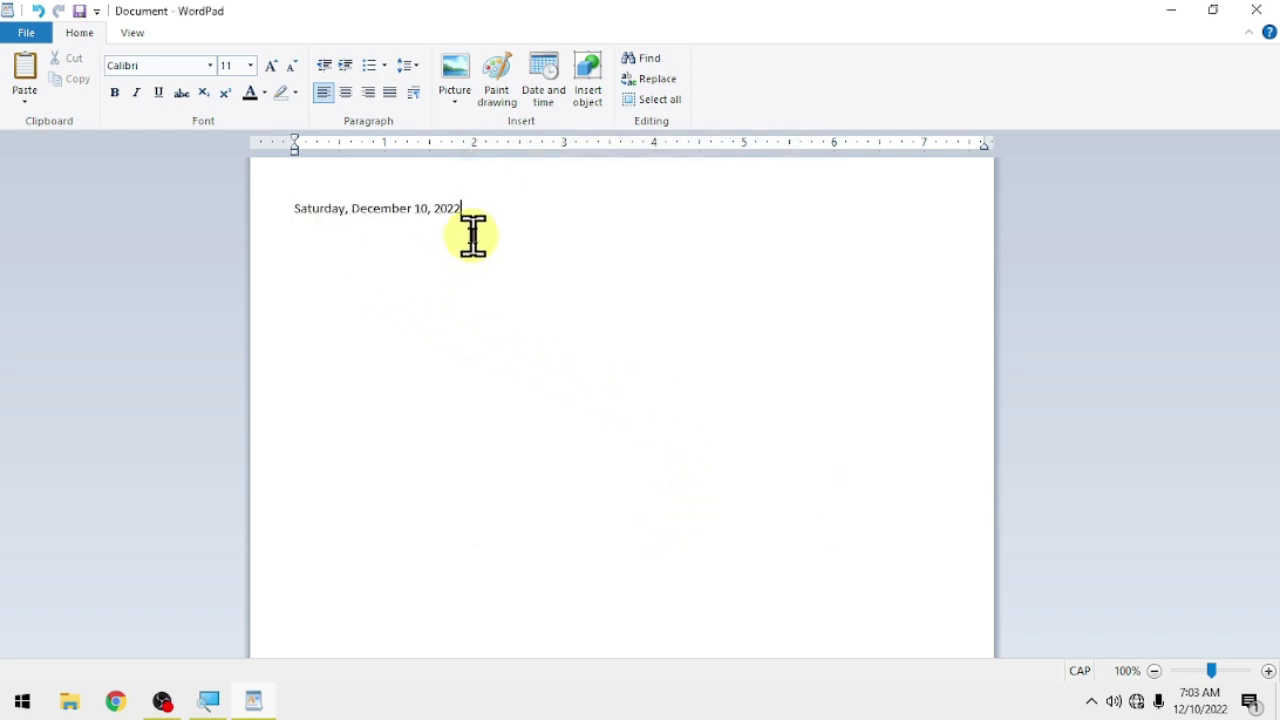
Step: Make the date line bold and grow it to 26 point, then delete it
left_click_drag(461, 218, 234, 238)
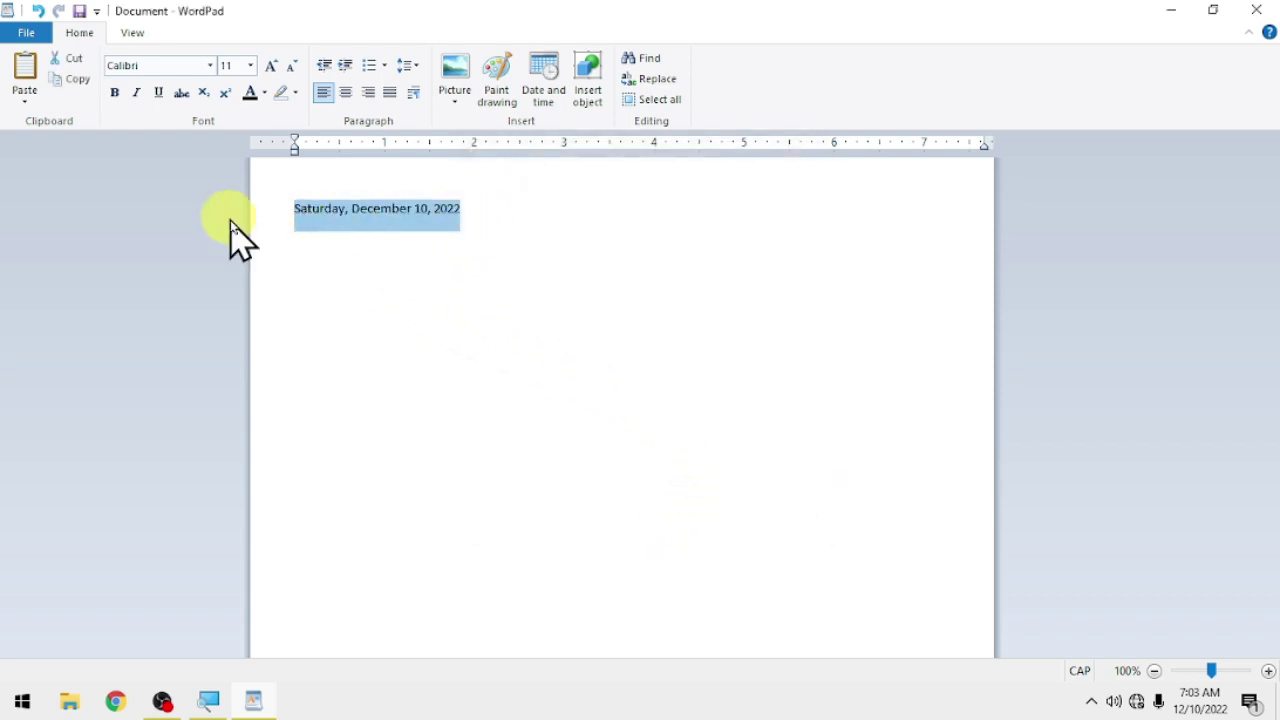
left_click(113, 93)
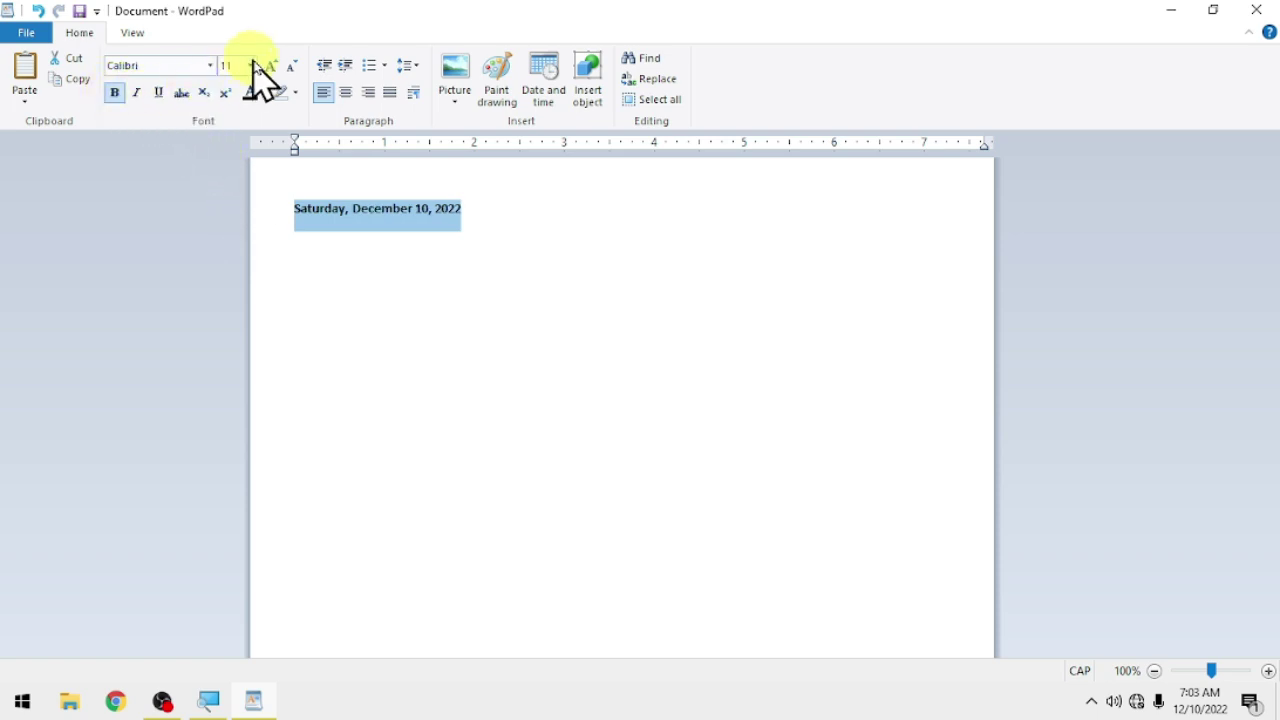
left_click(270, 65)
left_click(270, 65)
left_click(270, 65)
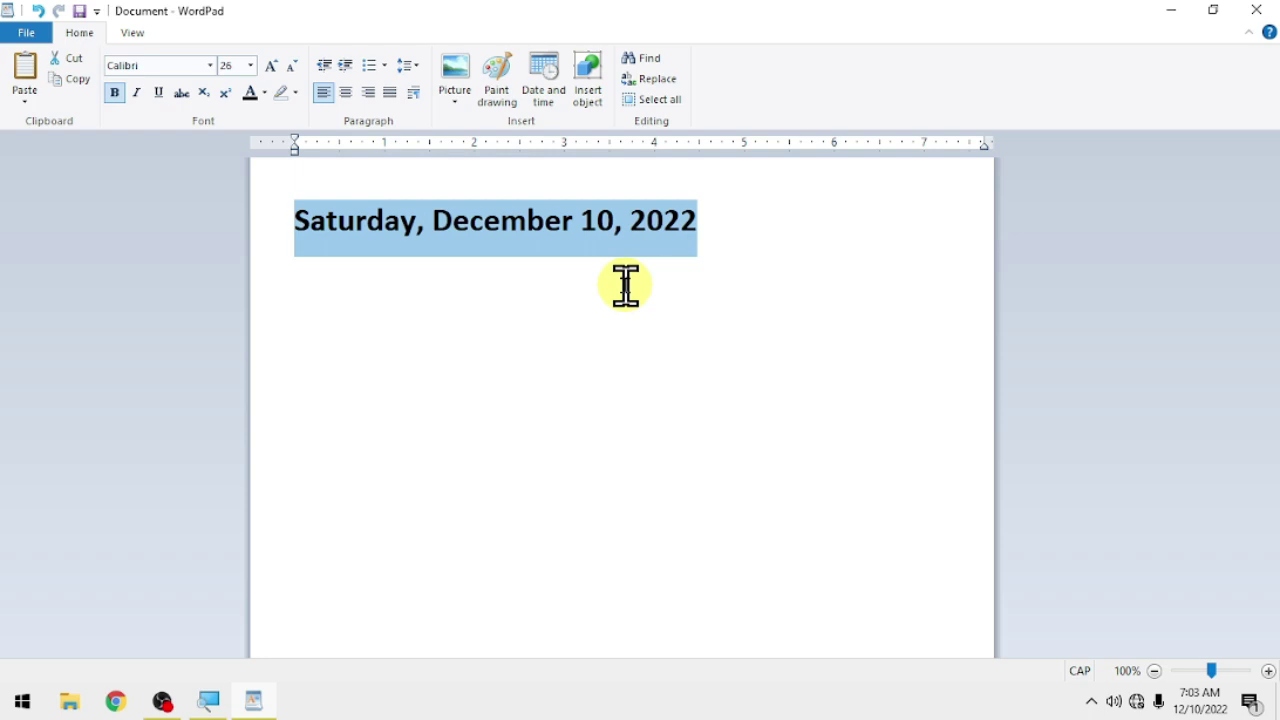
key("Delete")
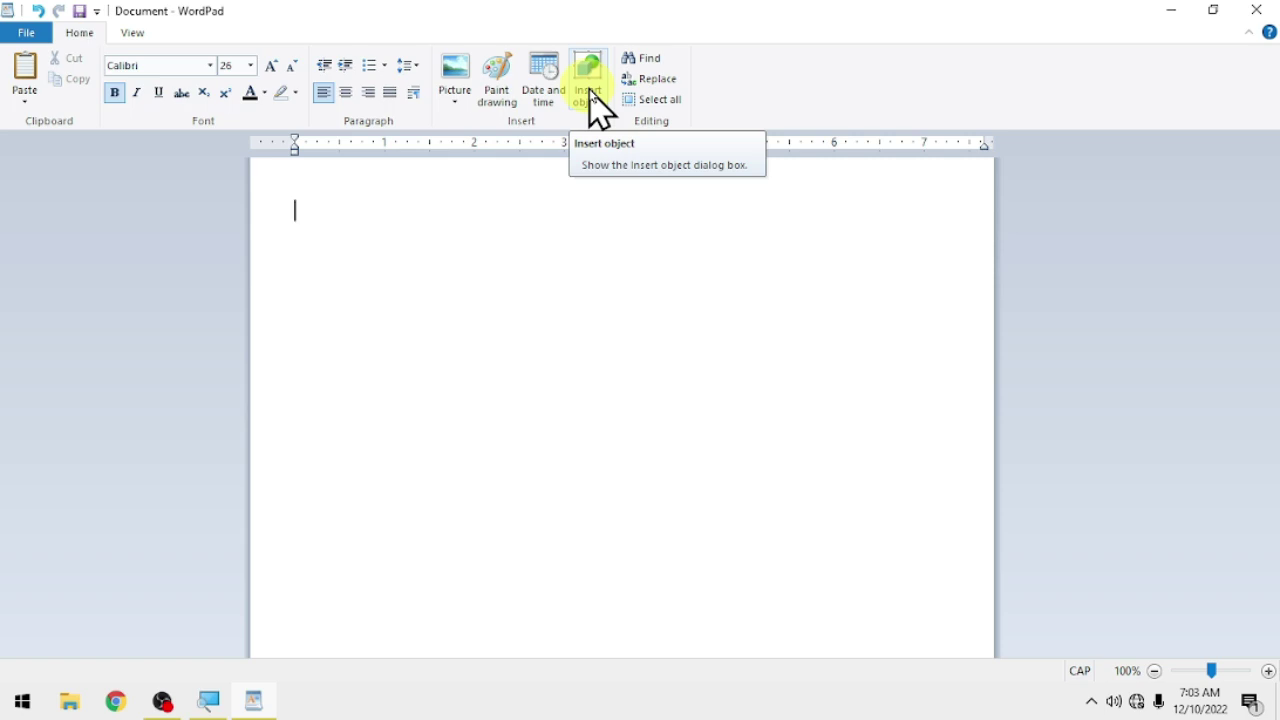
Step: Browse the Insert object type list and close it without inserting anything
left_click(590, 95)
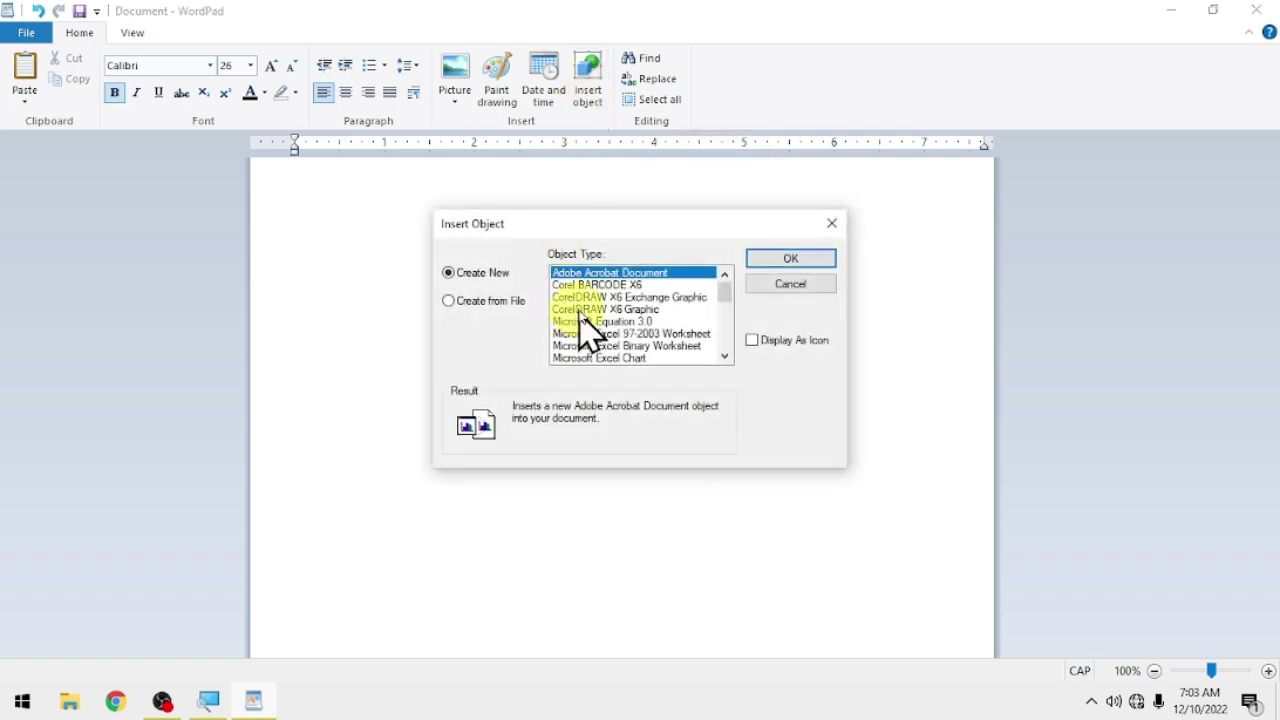
scroll(586, 318, "down", 1)
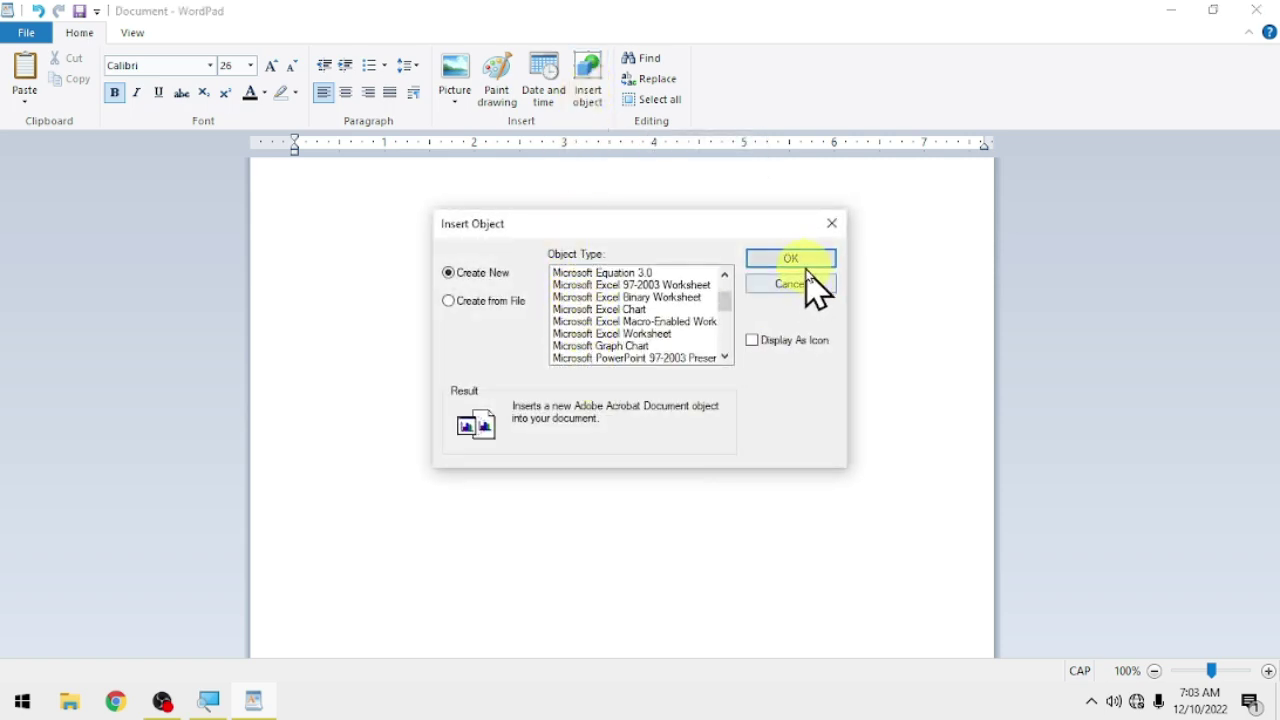
left_click(832, 226)
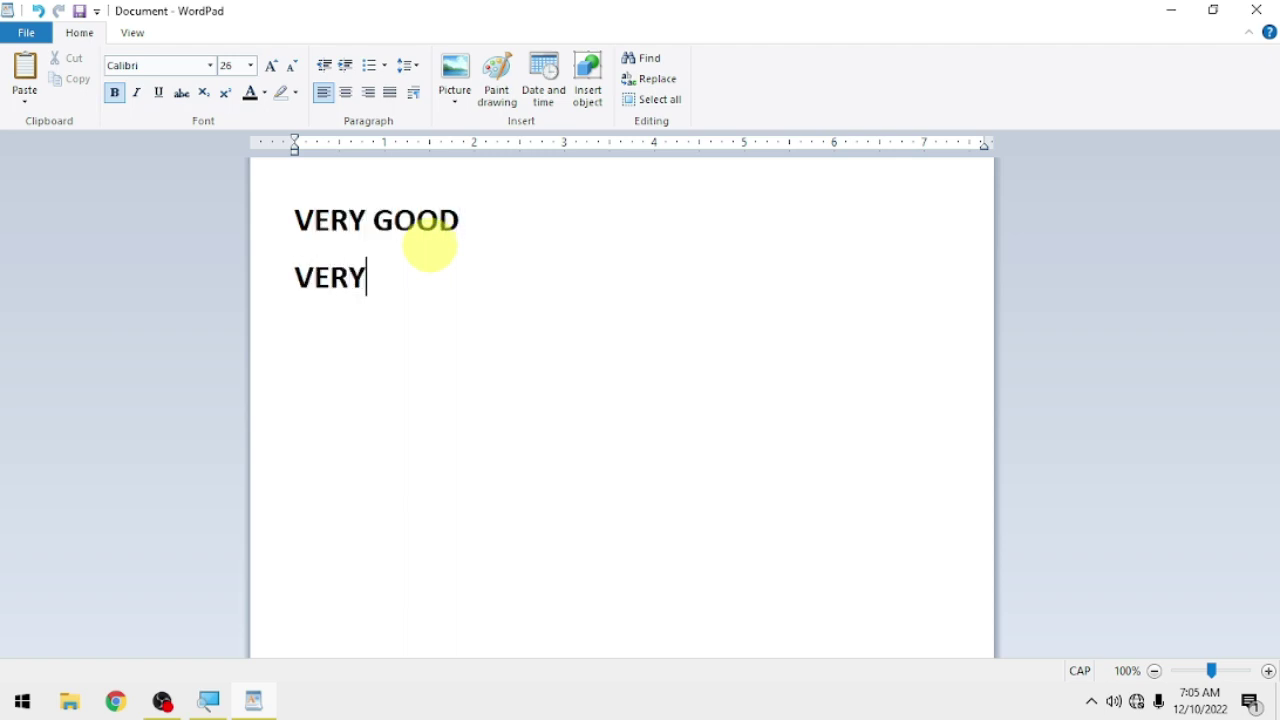
Step: Copy all the text and paste the VERY GOOD / VERY BAD pair repeatedly below
key("ctrl+a")
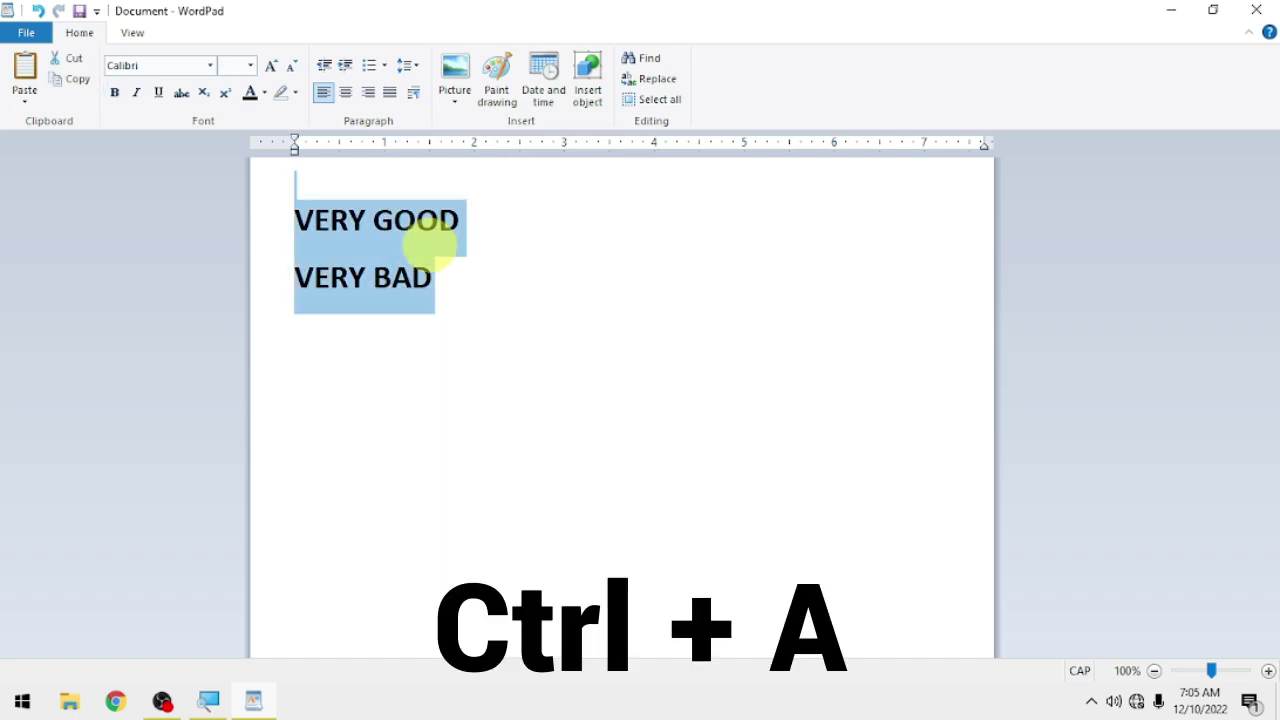
key("ctrl+c")
left_click(367, 335)
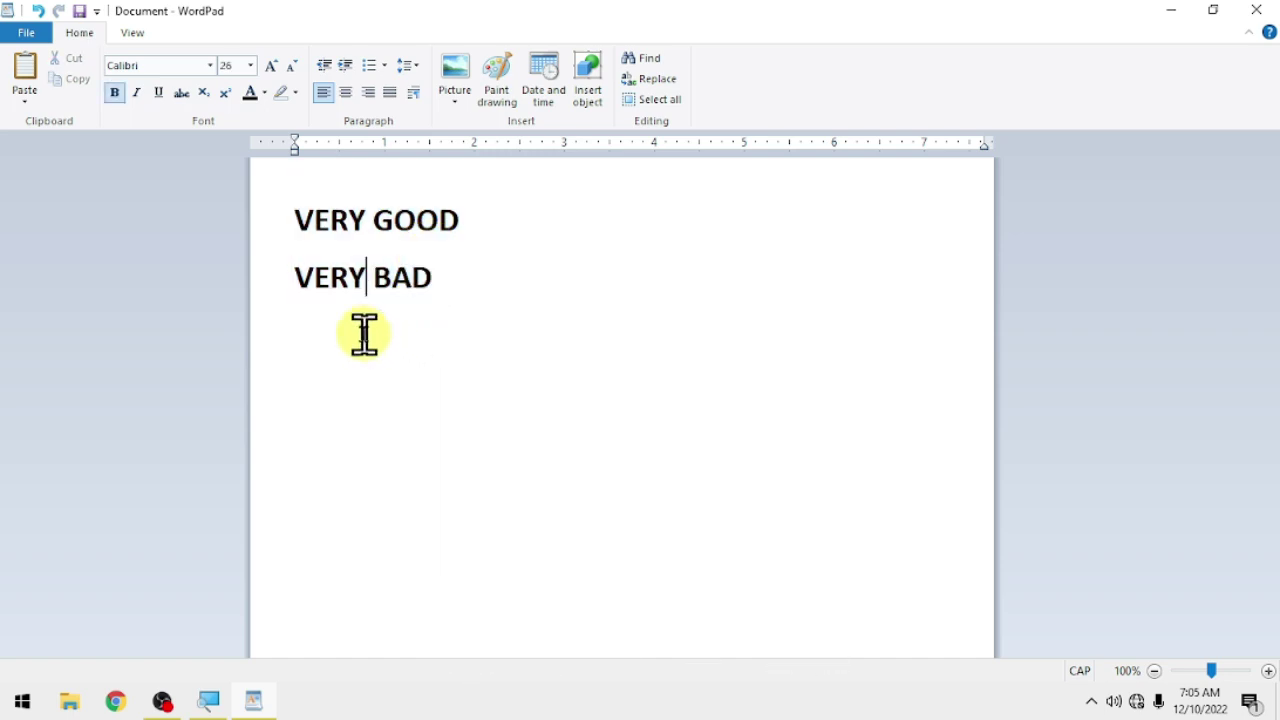
left_click(445, 292)
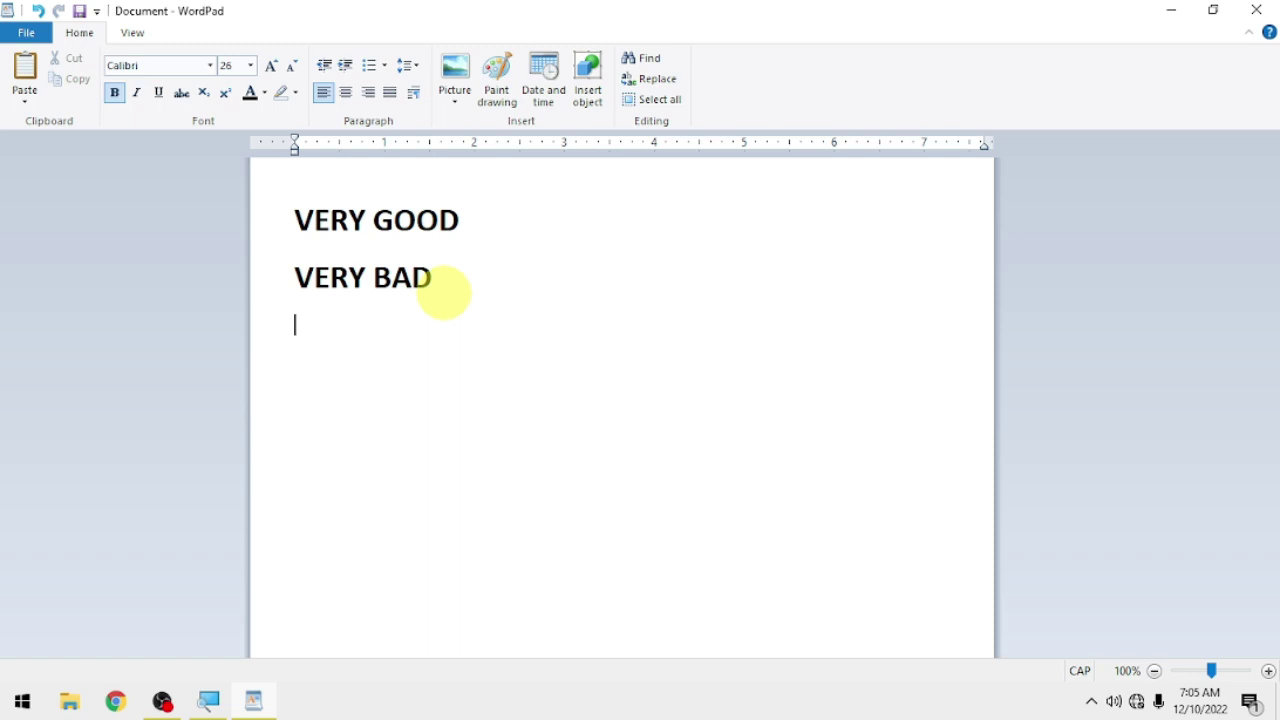
key("ctrl+v")
key("ctrl+v")
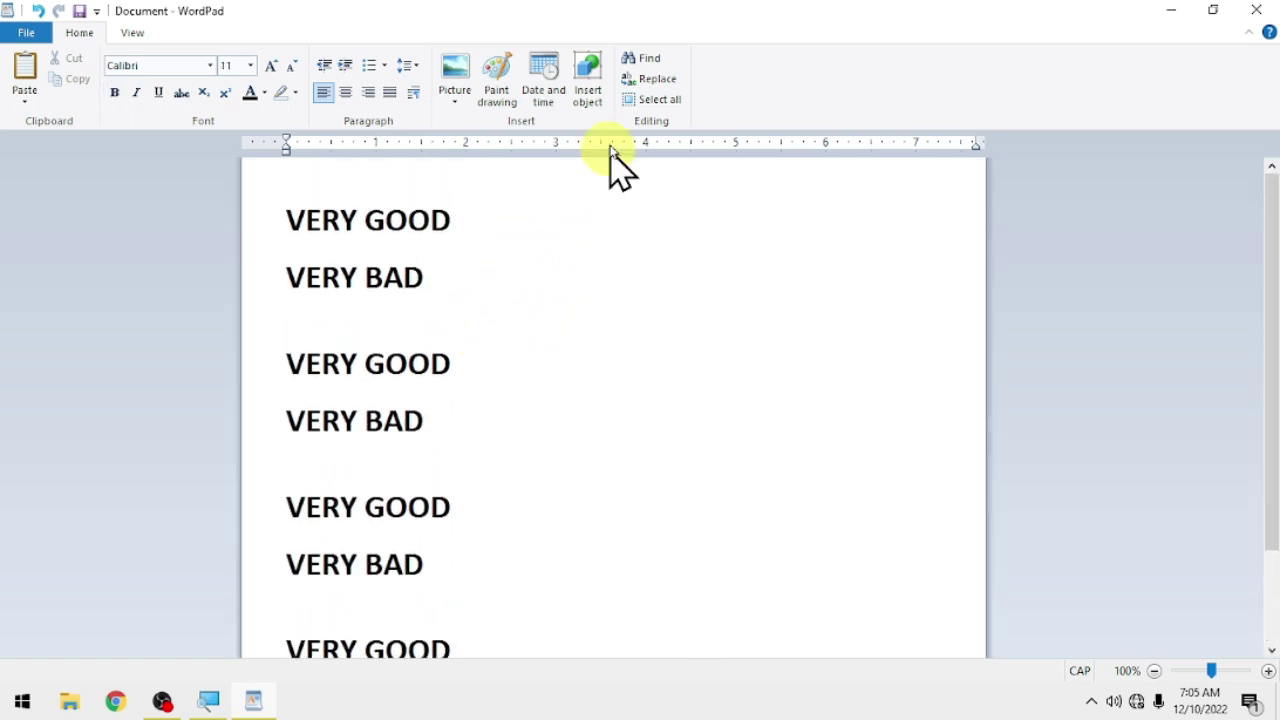
Step: Search for GOOD through three occurrences, then close the Find box
left_click(644, 62)
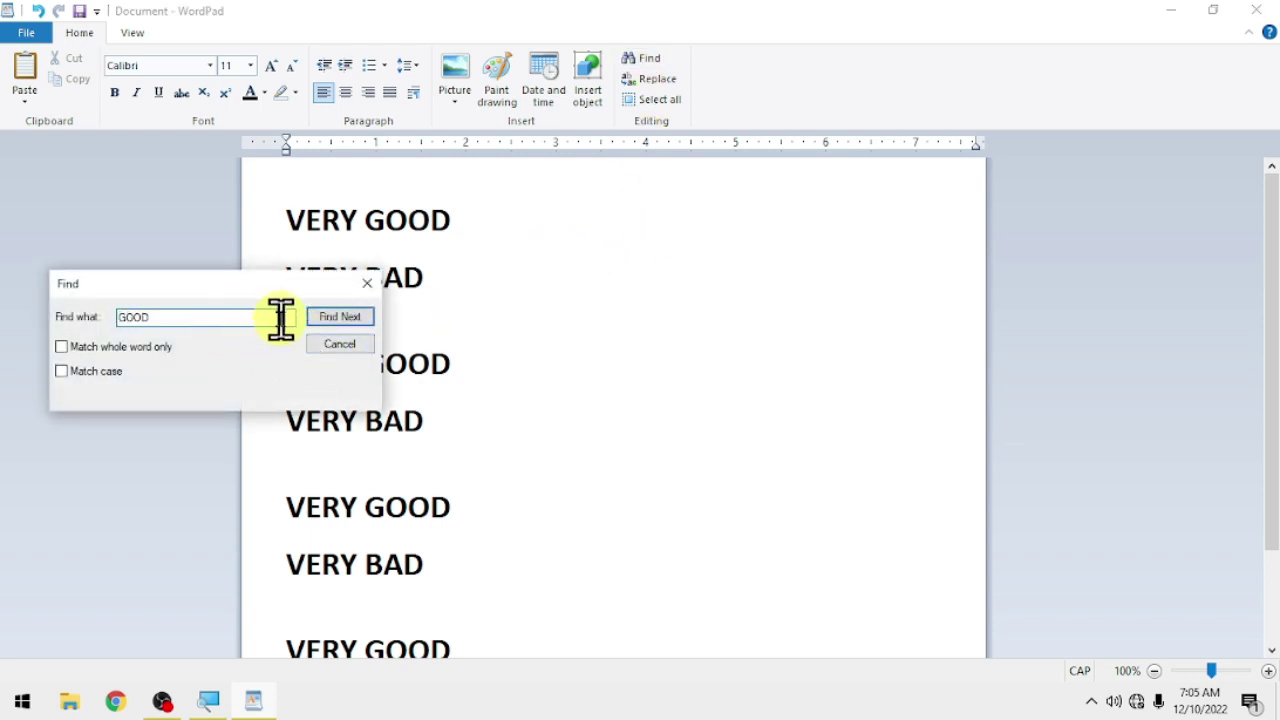
left_click_drag(283, 300, 776, 229)
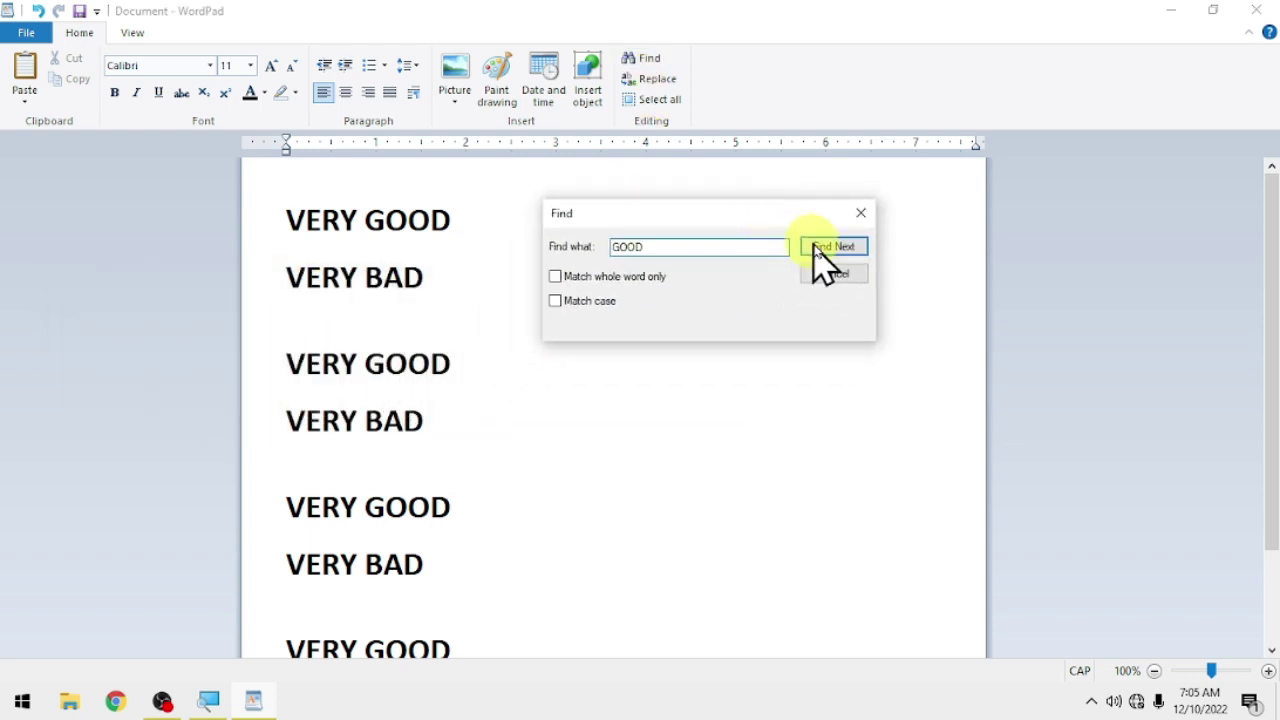
left_click(821, 254)
left_click(821, 254)
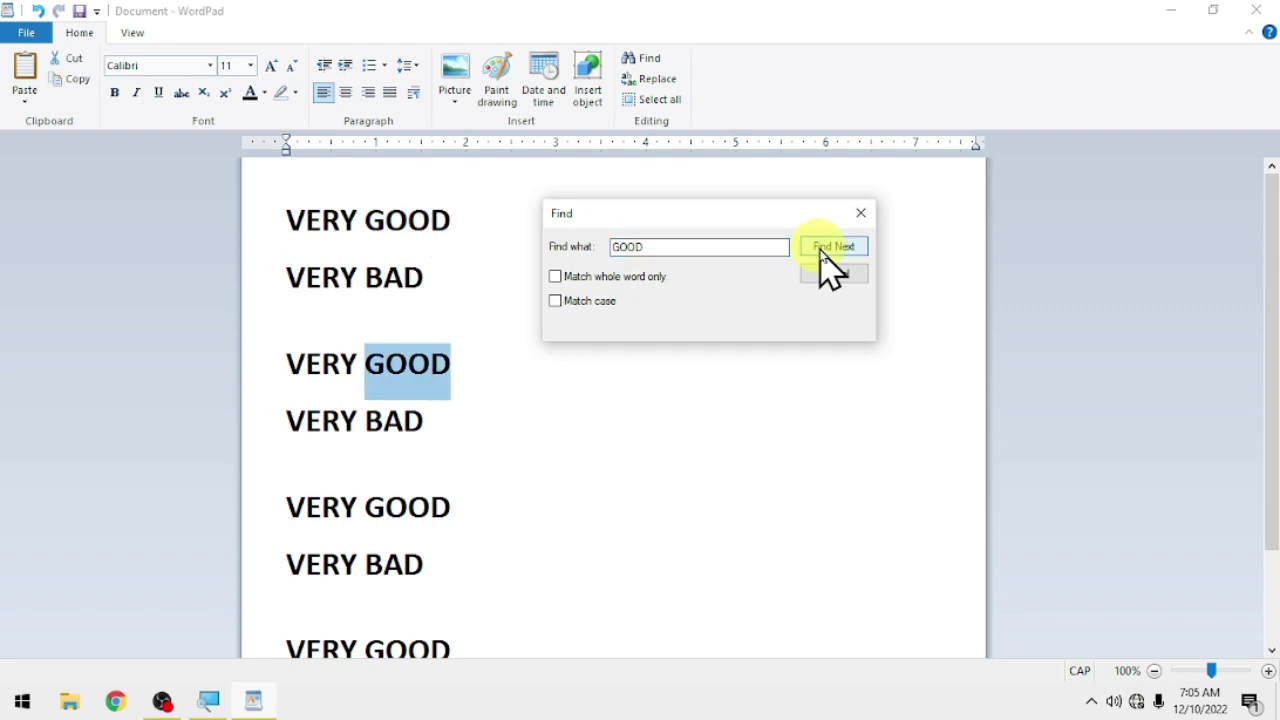
left_click(821, 254)
left_click(861, 213)
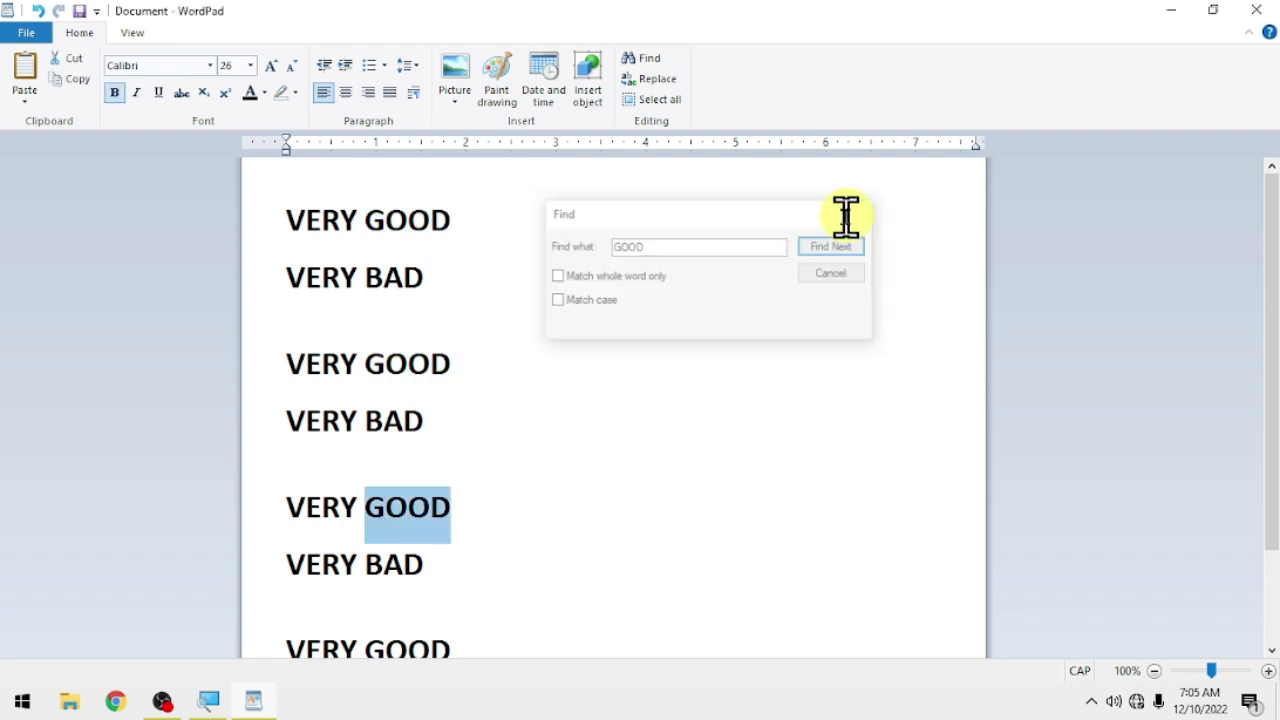
left_click(760, 280)
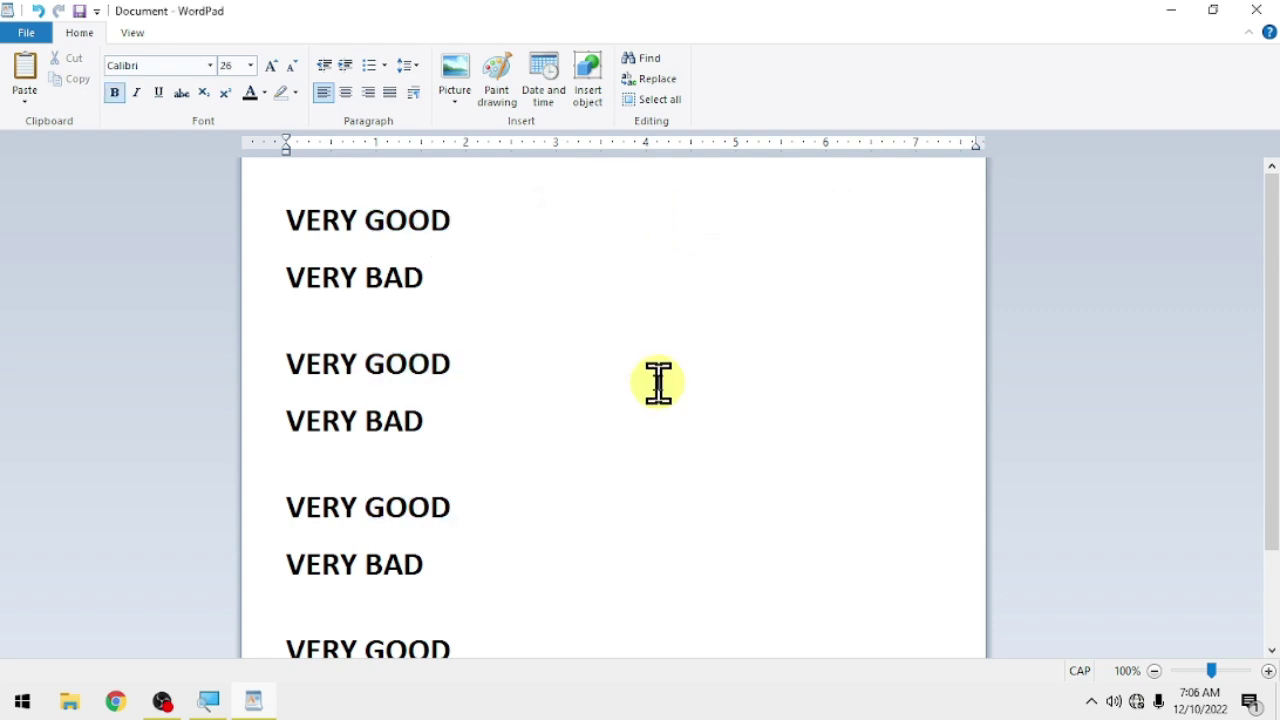
Step: Replace every BAD with GOOD throughout the document, then select all the text
left_click(655, 88)
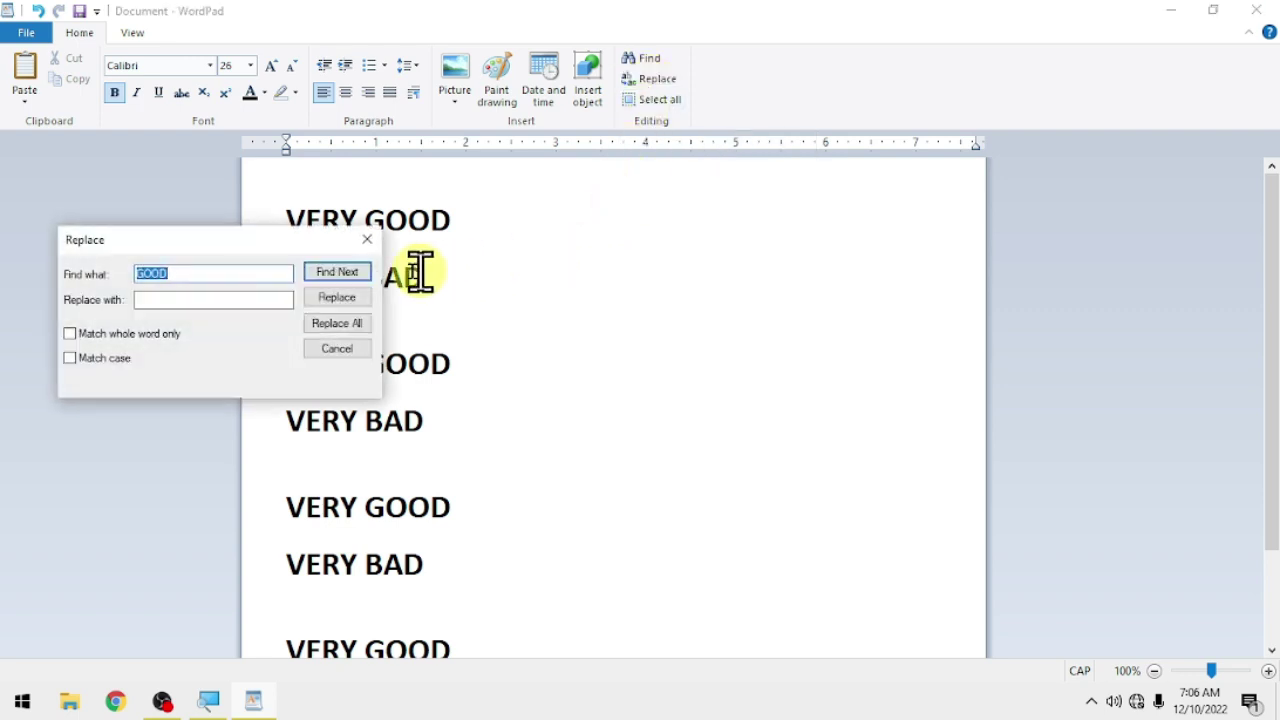
left_click_drag(312, 253, 761, 346)
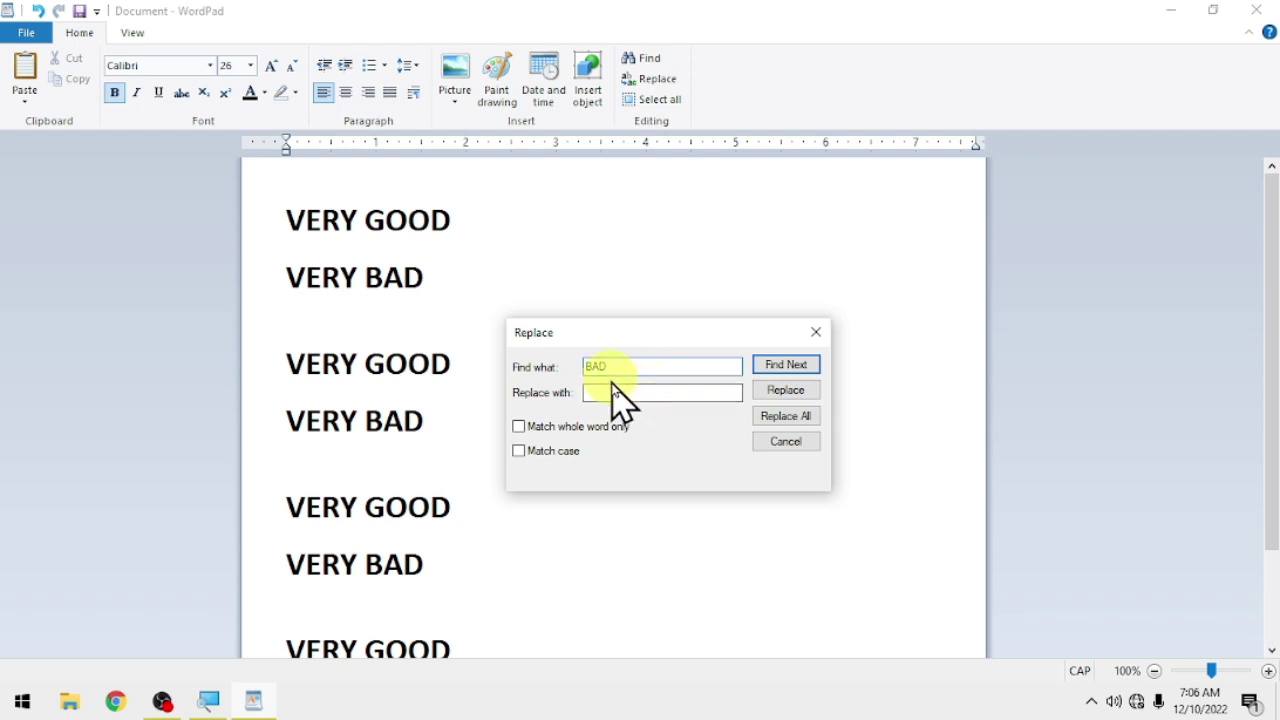
left_click(606, 393)
left_click(767, 422)
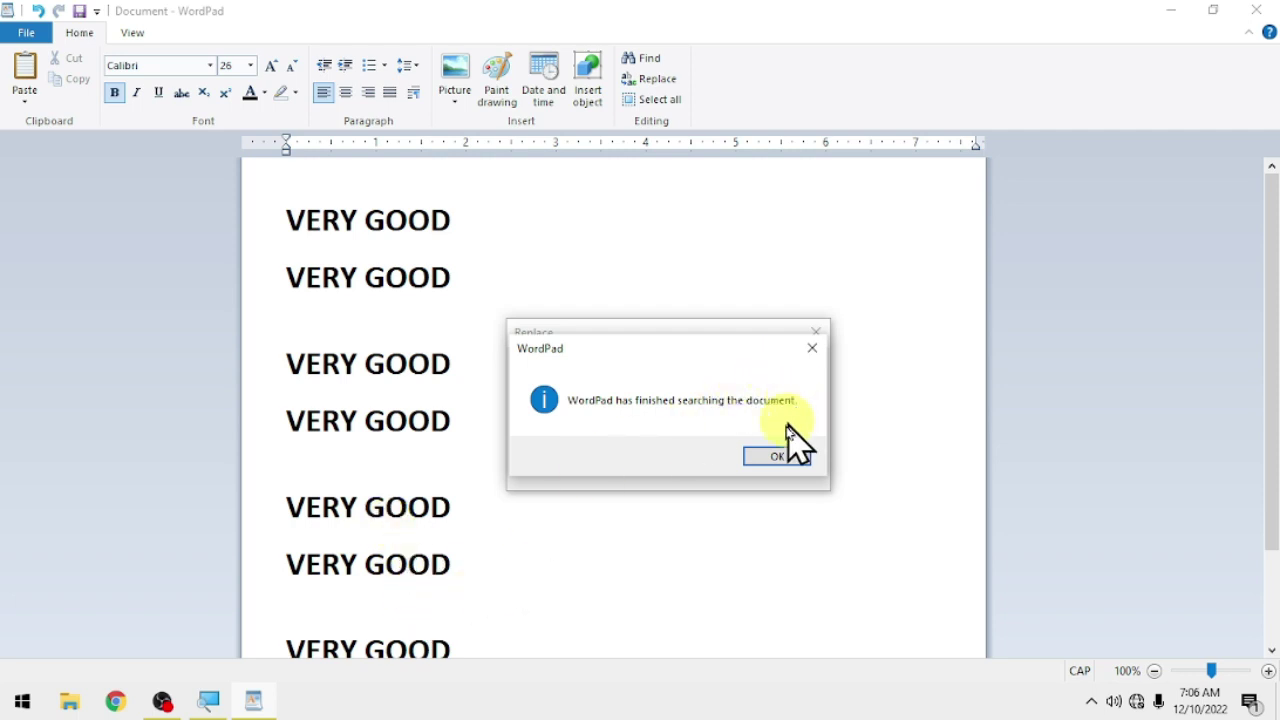
left_click(776, 456)
left_click(816, 334)
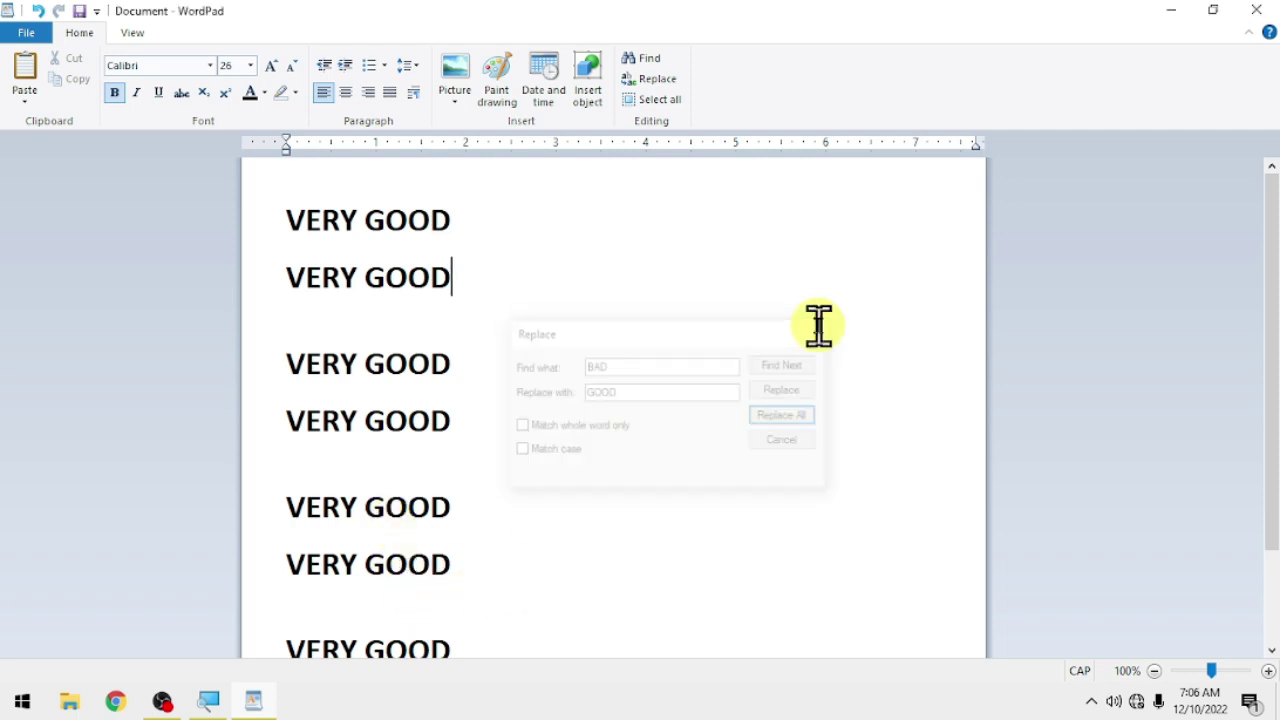
left_click(657, 102)
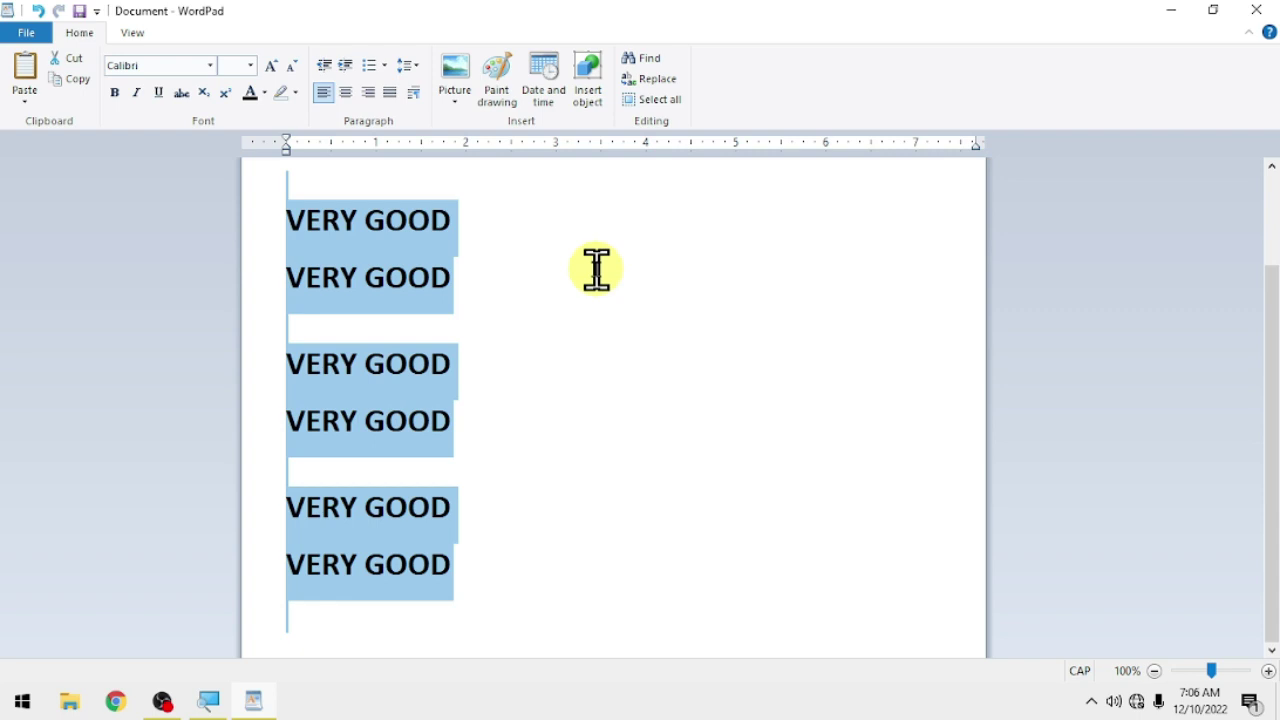
Step: Delete all the selected text, undo the deletion, and clear the selection
key("Delete")
key("ctrl+z")
left_click(596, 268)
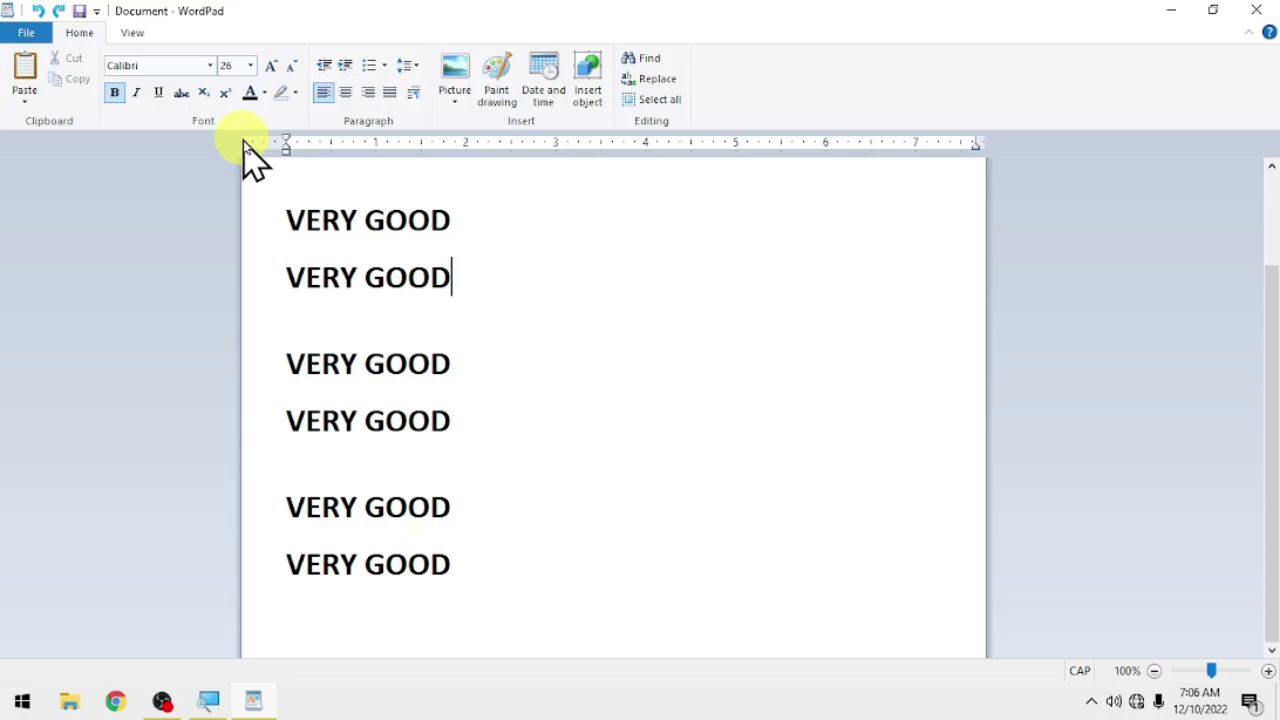
Step: Zoom in to about 140%, out to about 60%, and back to 100%
left_click(140, 38)
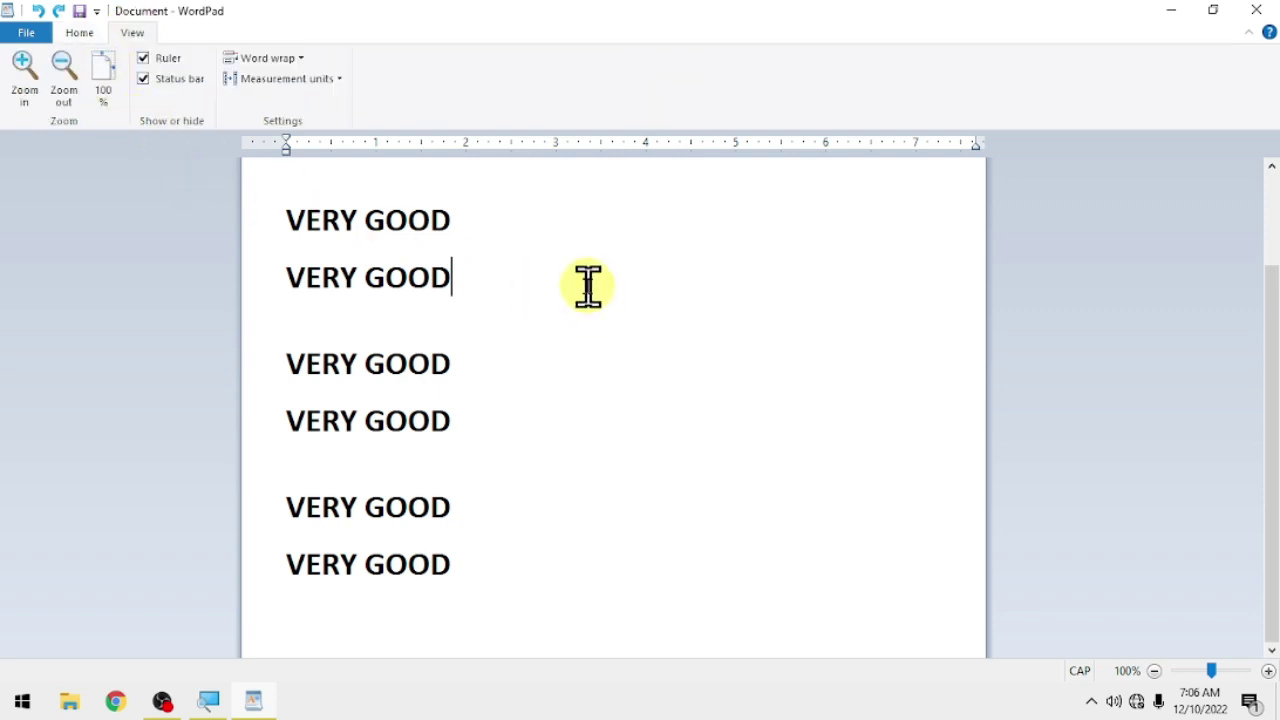
left_click(26, 68)
left_click(28, 76)
left_click(50, 80)
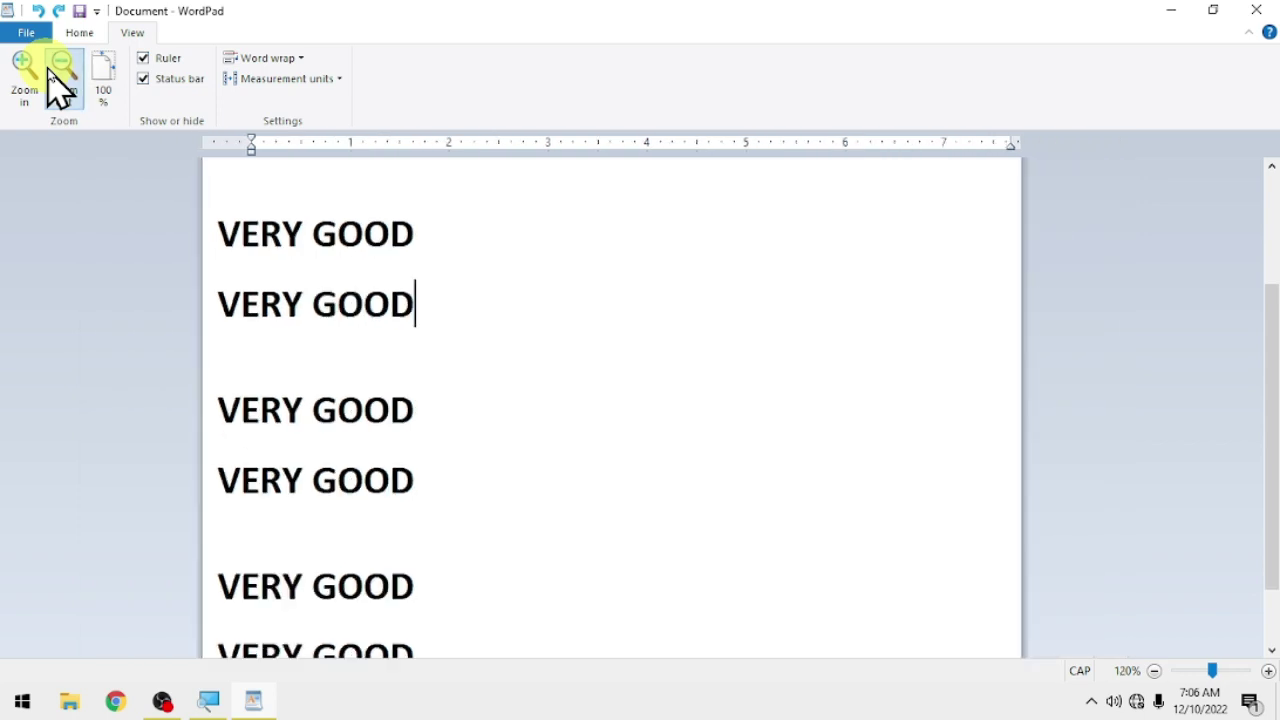
left_click(52, 82)
left_click(57, 86)
left_click(62, 92)
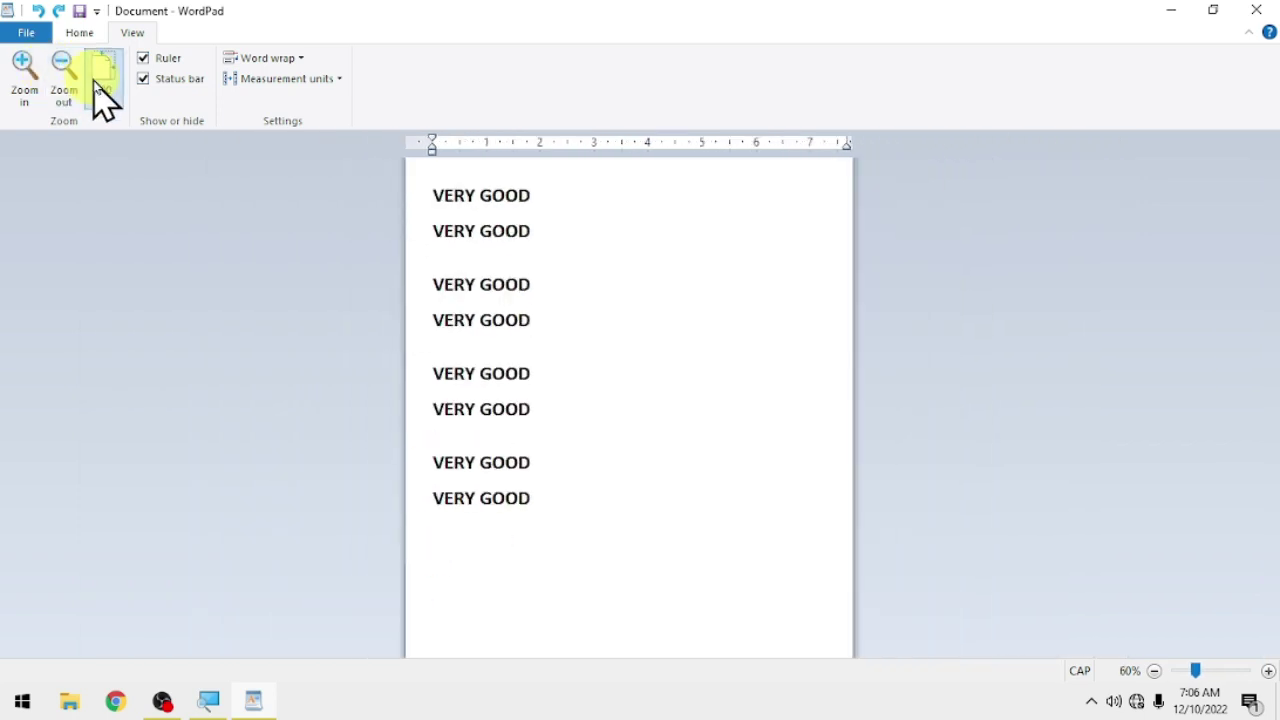
left_click(100, 97)
Step: Zoom in to about 170%, reset to 100%, then hide and show the ruler
left_click(25, 90)
left_click(25, 90)
left_click(25, 90)
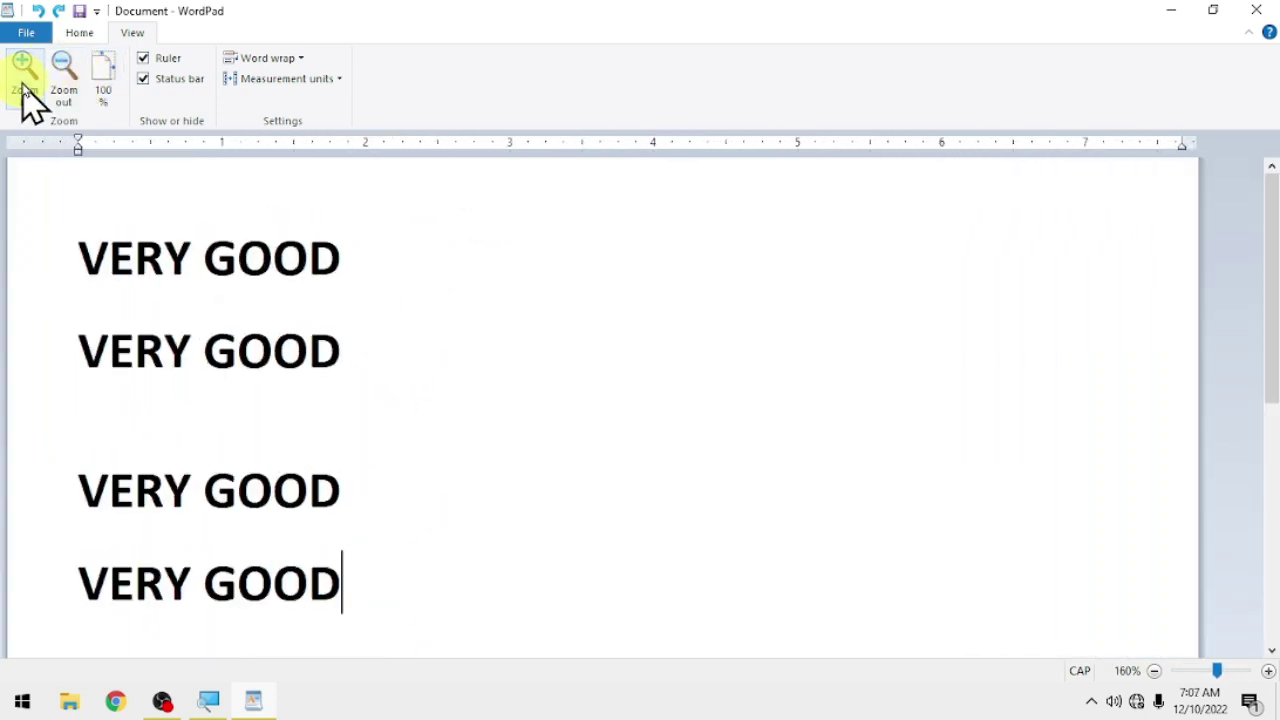
left_click(103, 92)
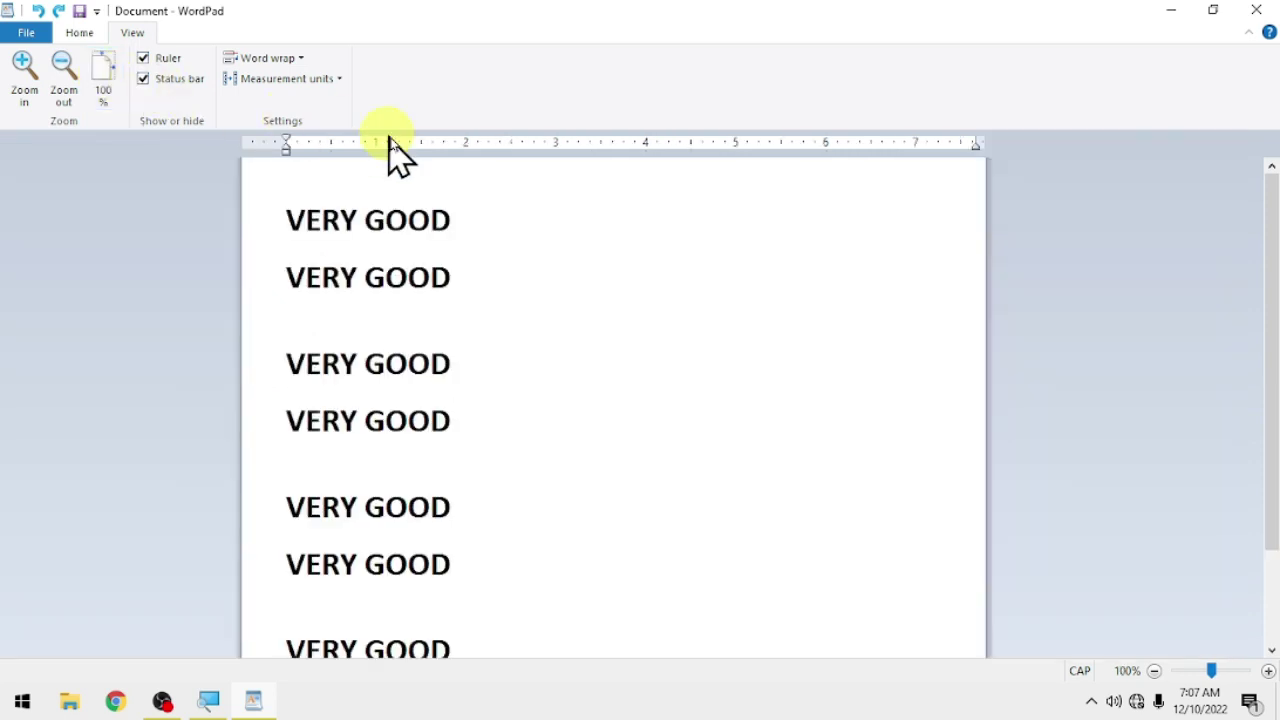
left_click(143, 62)
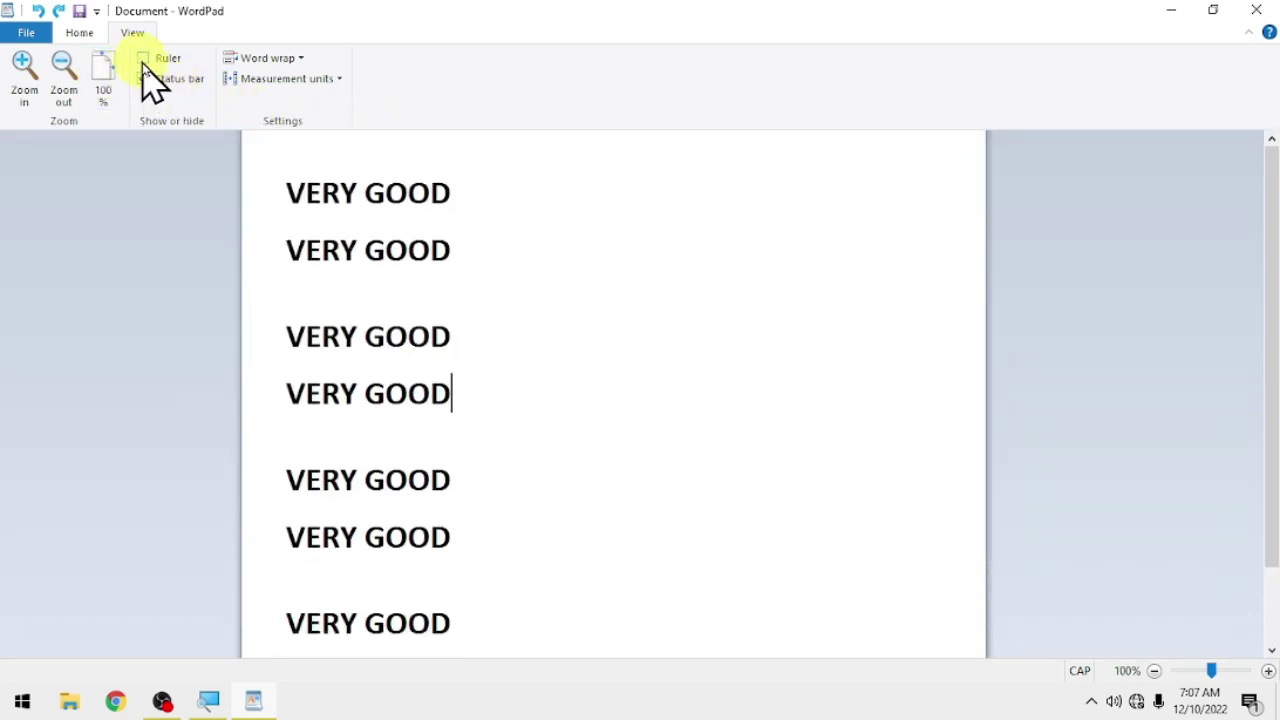
left_click(143, 62)
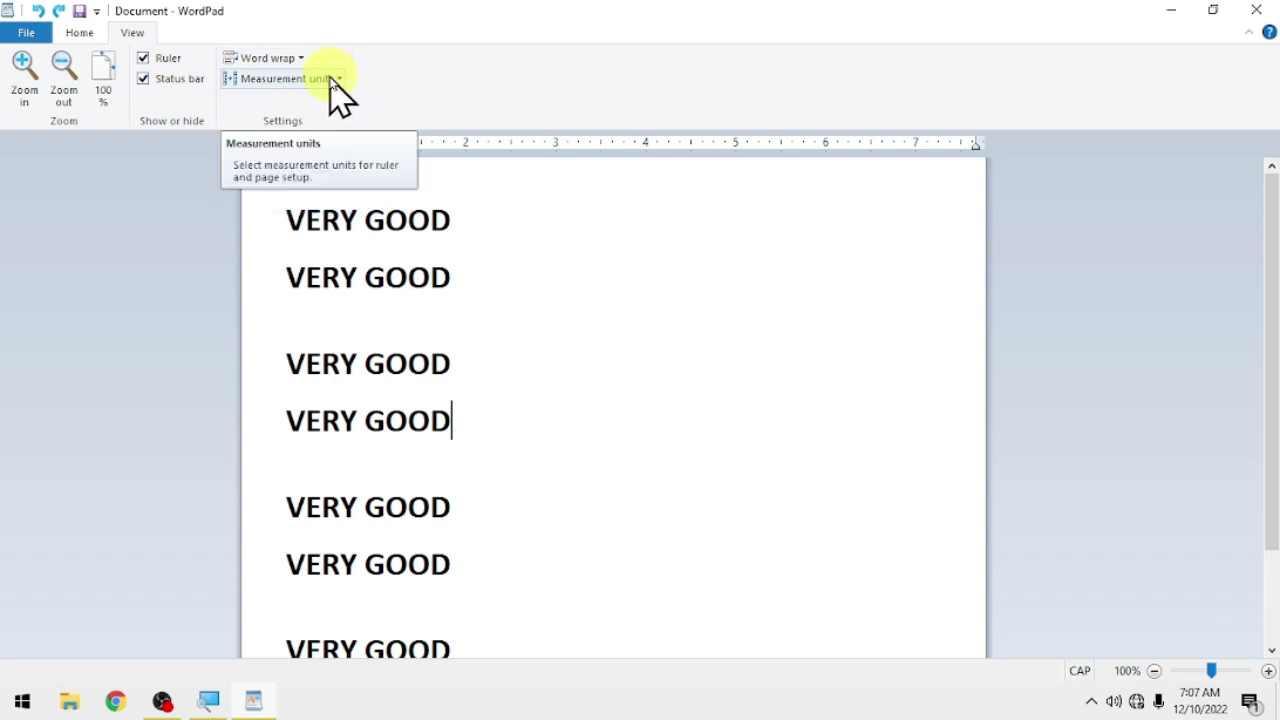
Step: Turn word wrap off and type a long string of random capital letters
left_click(292, 62)
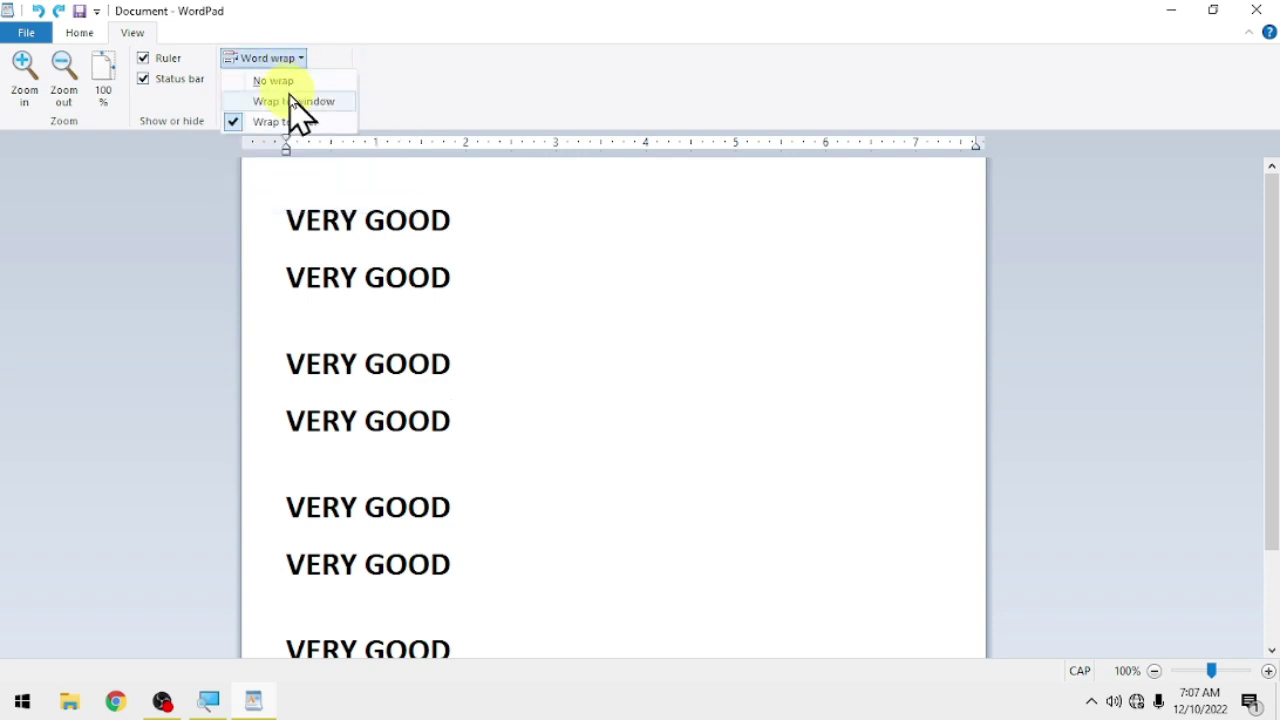
left_click(290, 100)
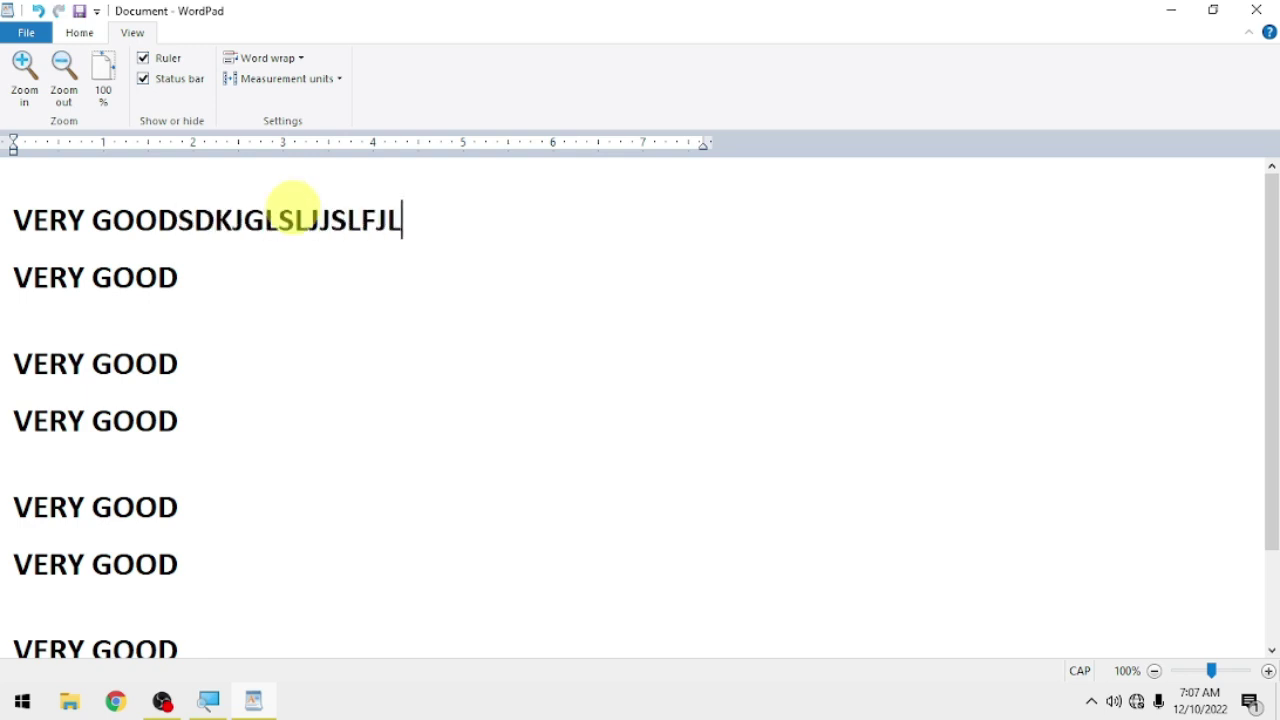
type("LKJSKLJLKJFDSKLFSKLSFJDKLFSJKLFSJDKLFDSJKLFDSJKLFSADJKLDSJFKLDSJFKLSF")
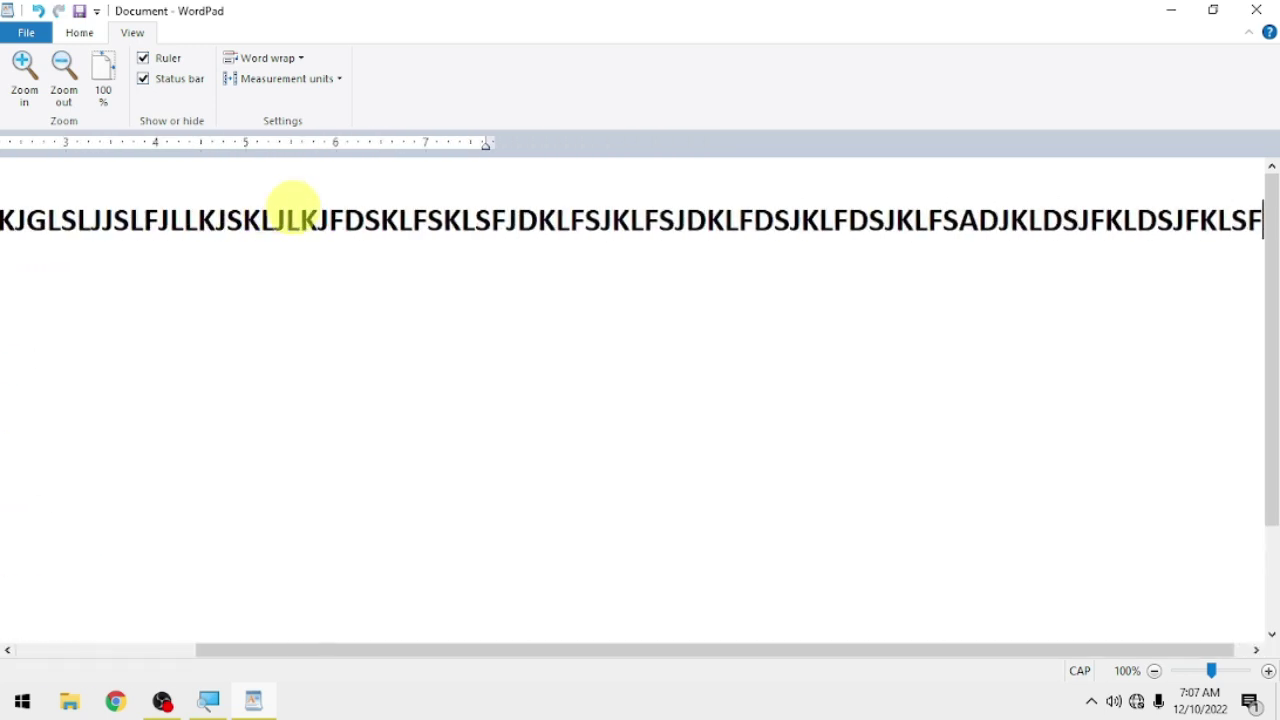
type("SKLJFS")
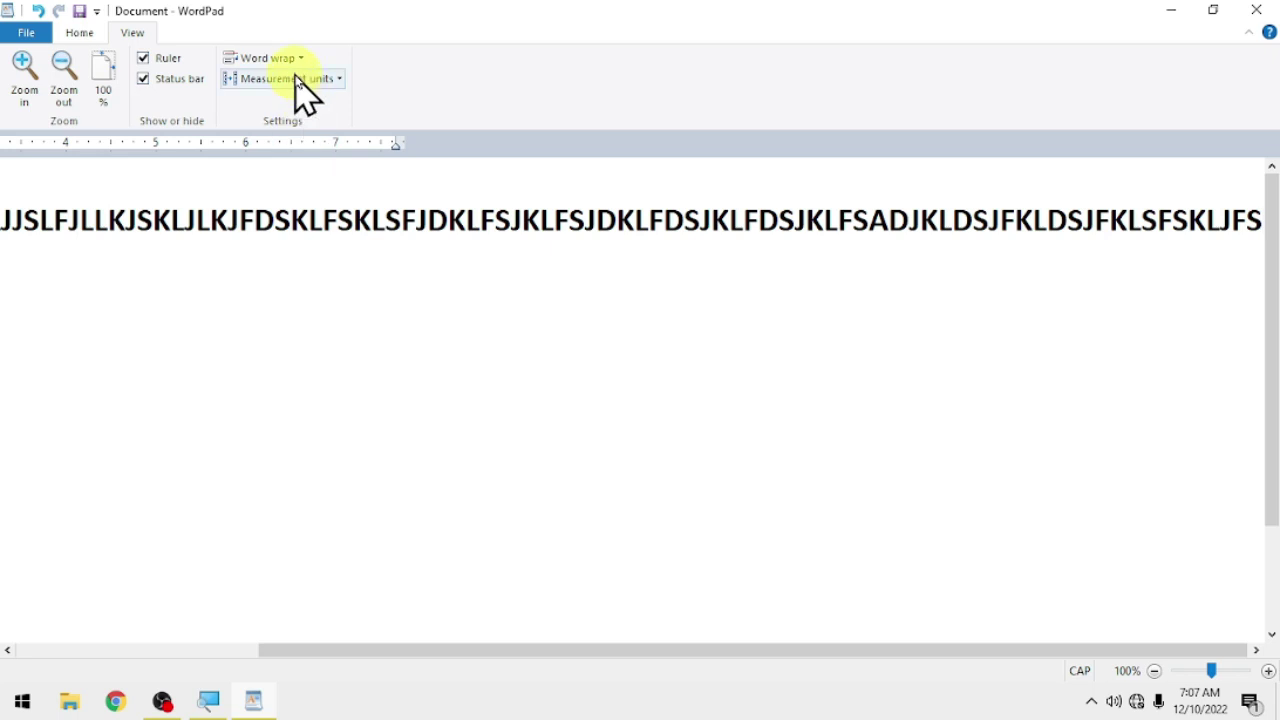
Step: Switch to wrap to window, type more random capitals, then wrap to ruler
left_click(292, 60)
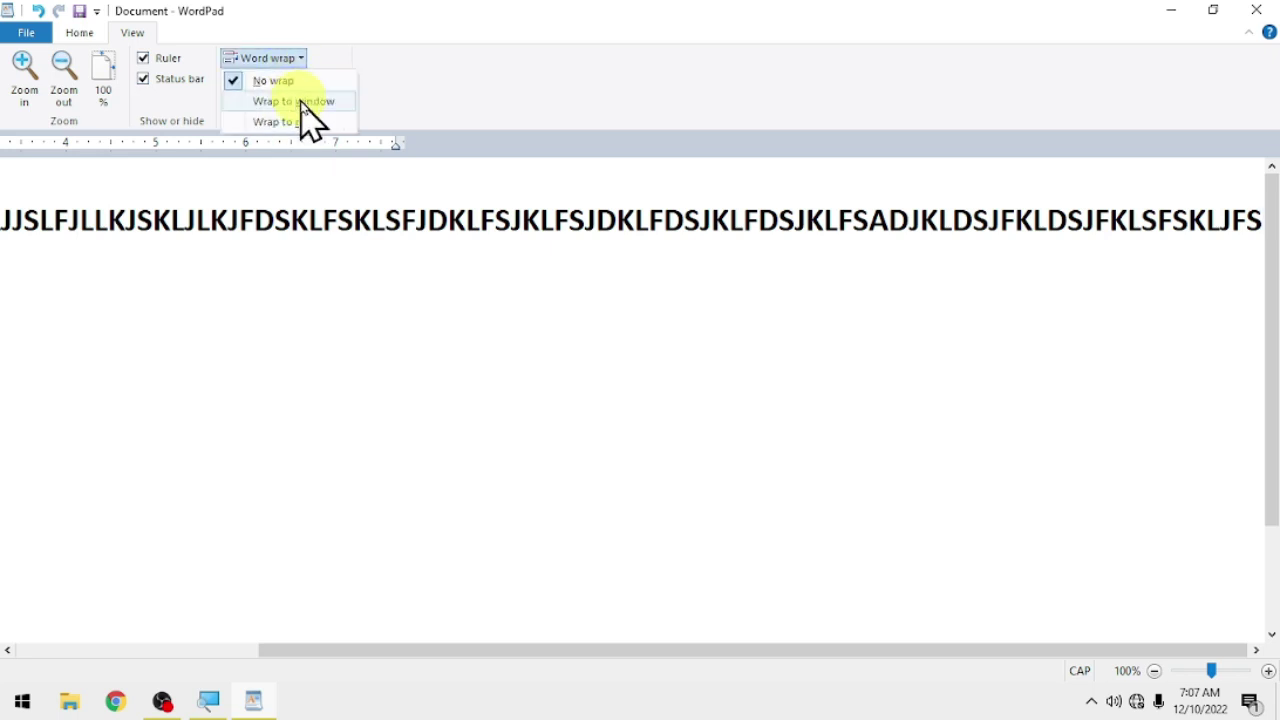
left_click(300, 103)
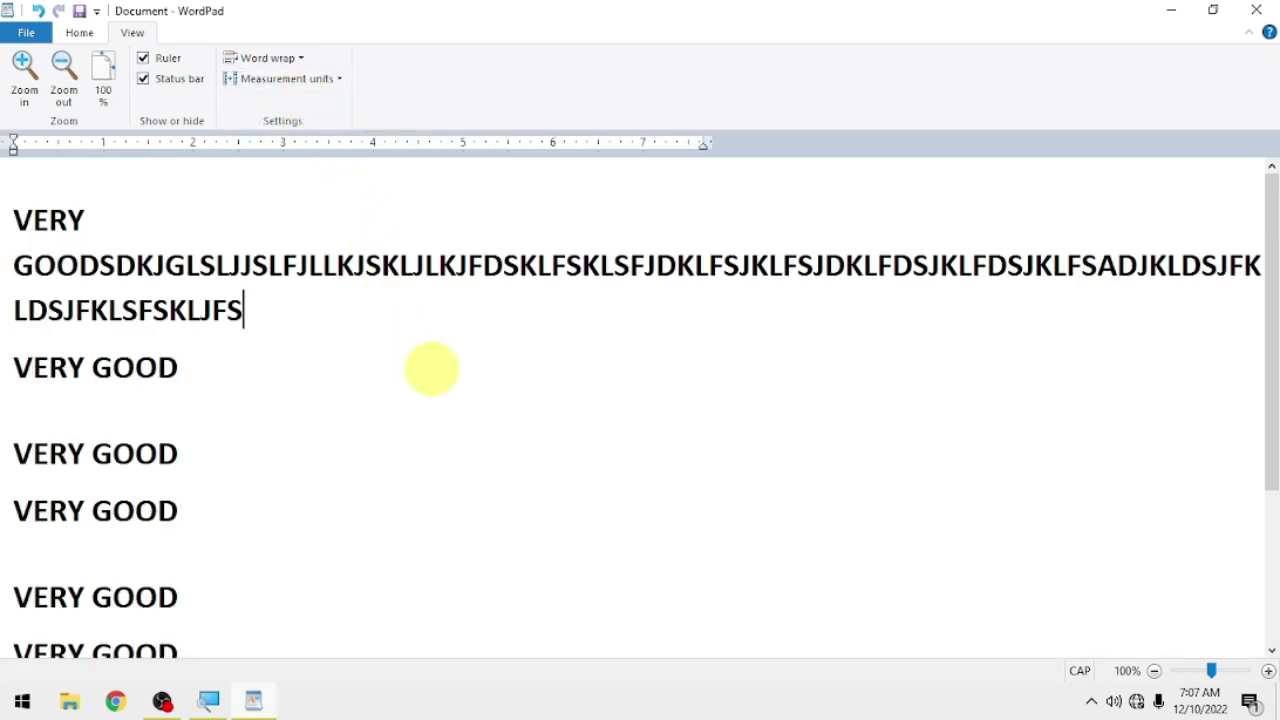
type("ASJKDHFSADJKFKFJKFHSDJKDFHSAJFJKFKFHSFSDJKFHSDJKFDHSJKSFHJK")
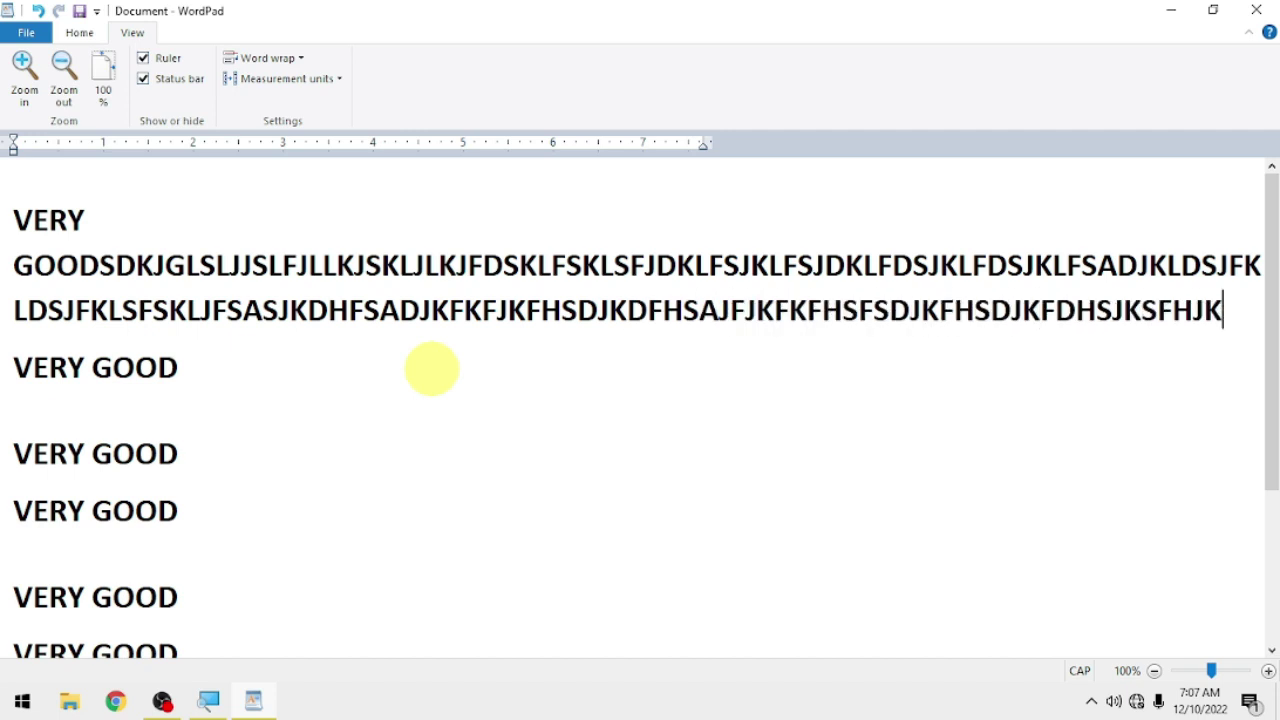
type("FDHSJKFDSHJKFHDJFKDSHJKDSHJKDSHJKDHDSJKHDJKFHFJKDHJKHJKDFH")
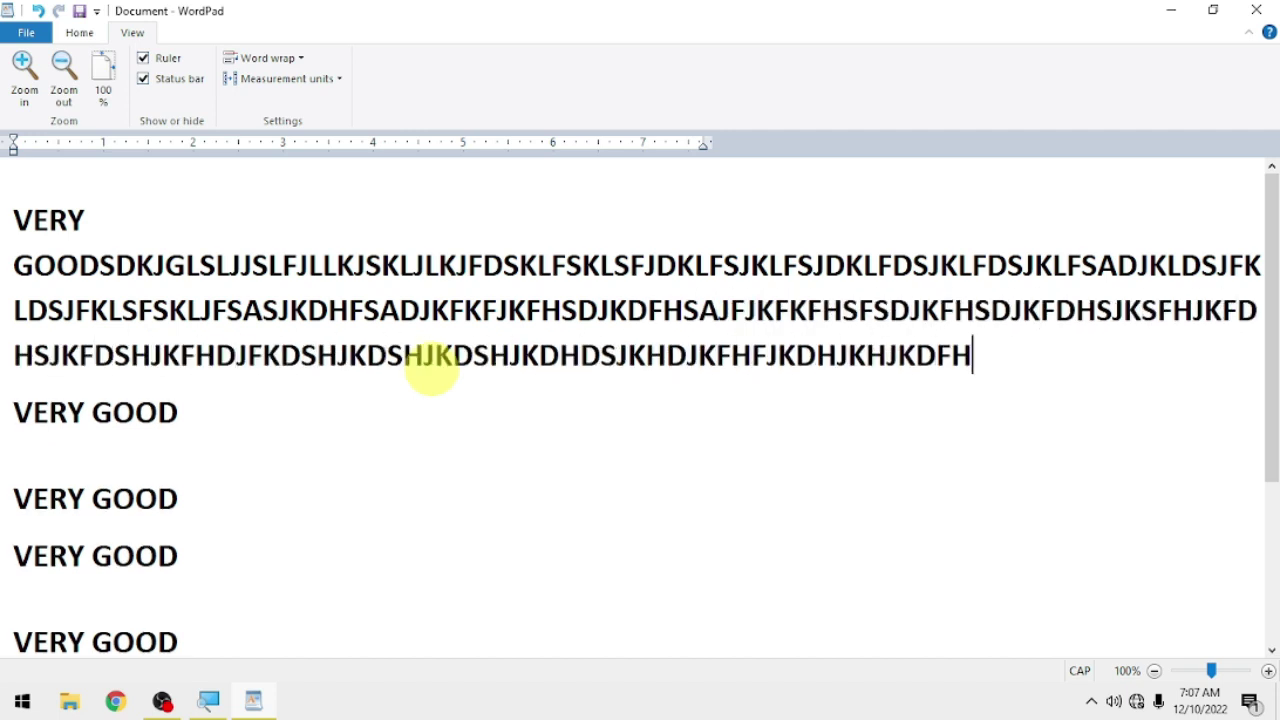
type("DJKHDJKHDJKDJFDSJHFFDJHDHSDHFSDJJHFS")
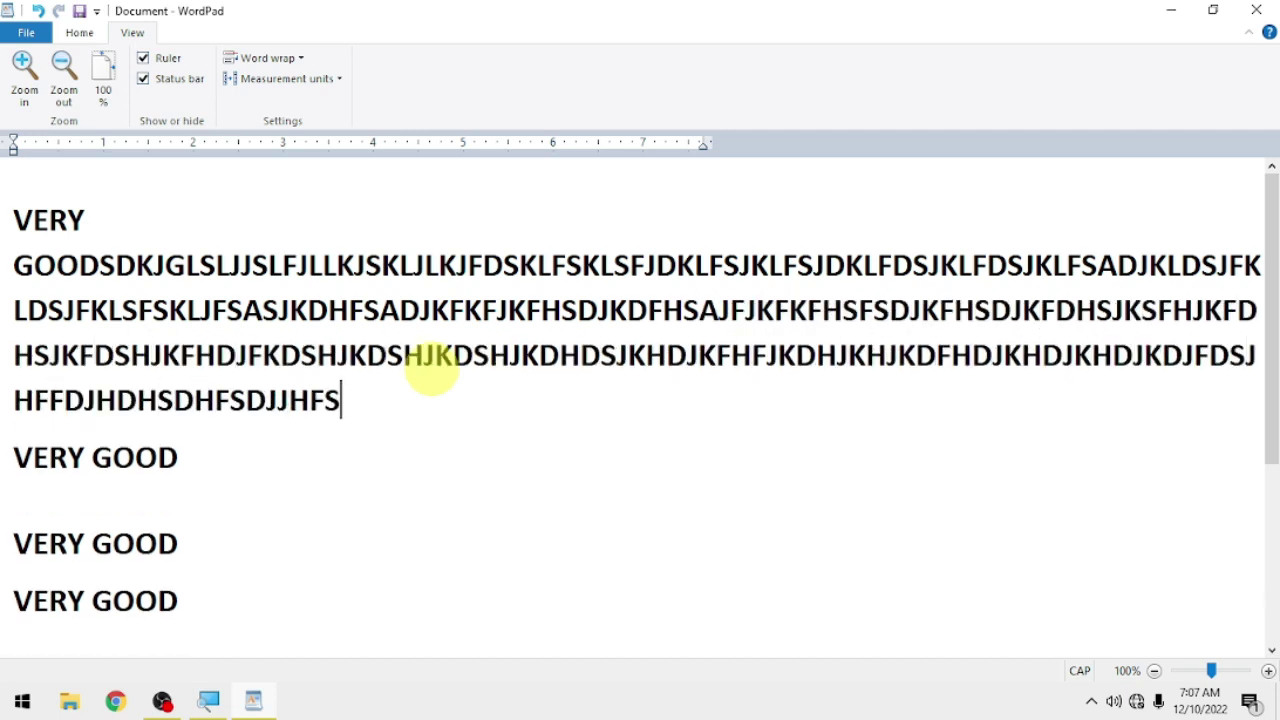
left_click(292, 64)
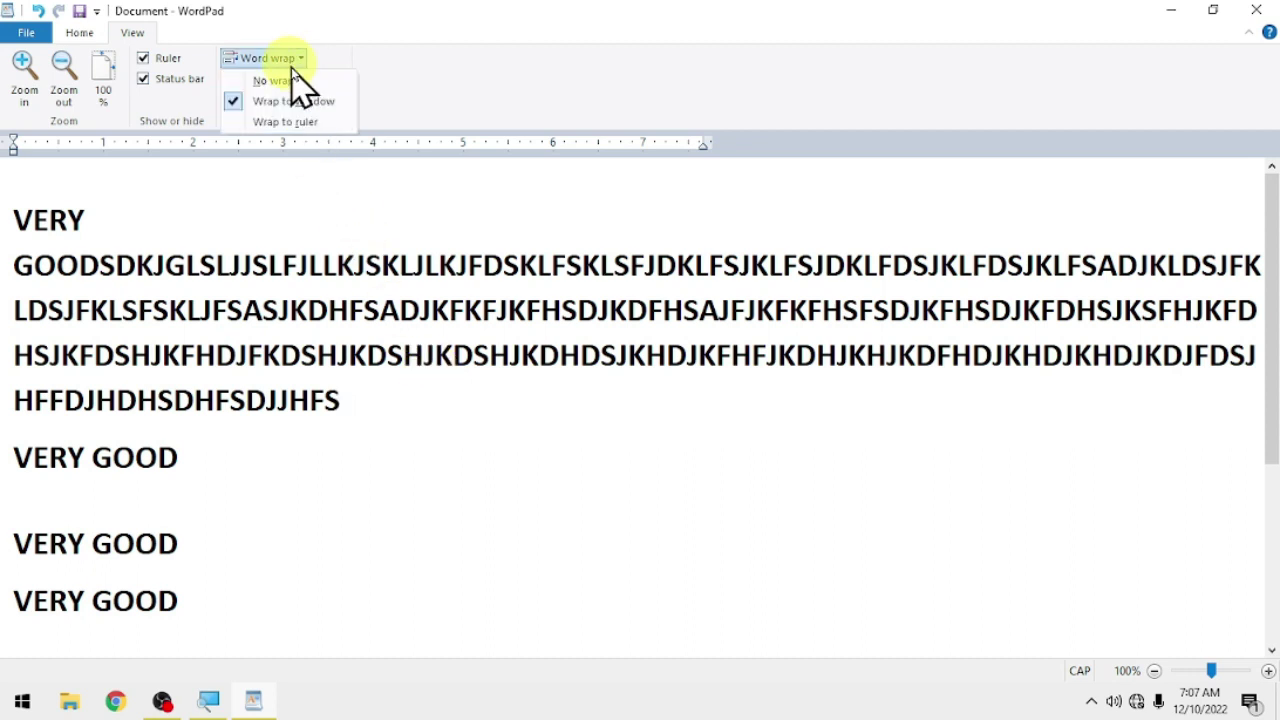
left_click(295, 125)
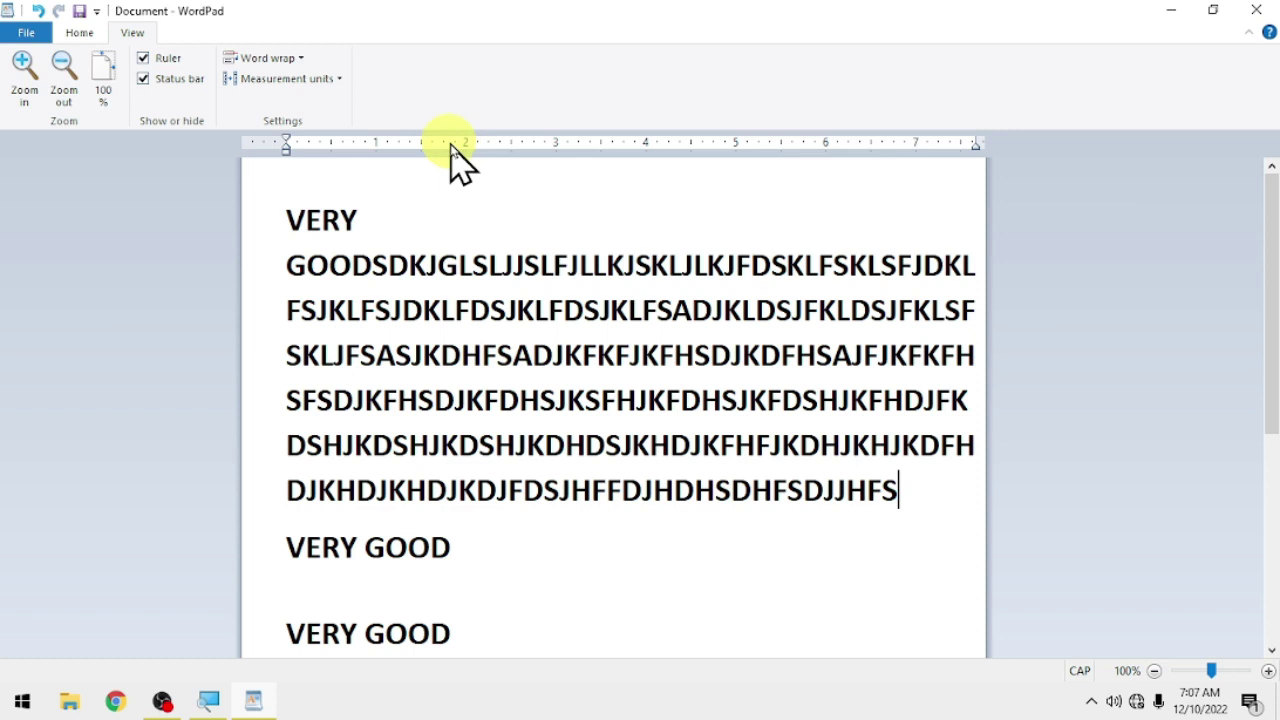
Step: Switch the ruler units to centimetres, points, then back to inches, and clear all the text
left_click(338, 82)
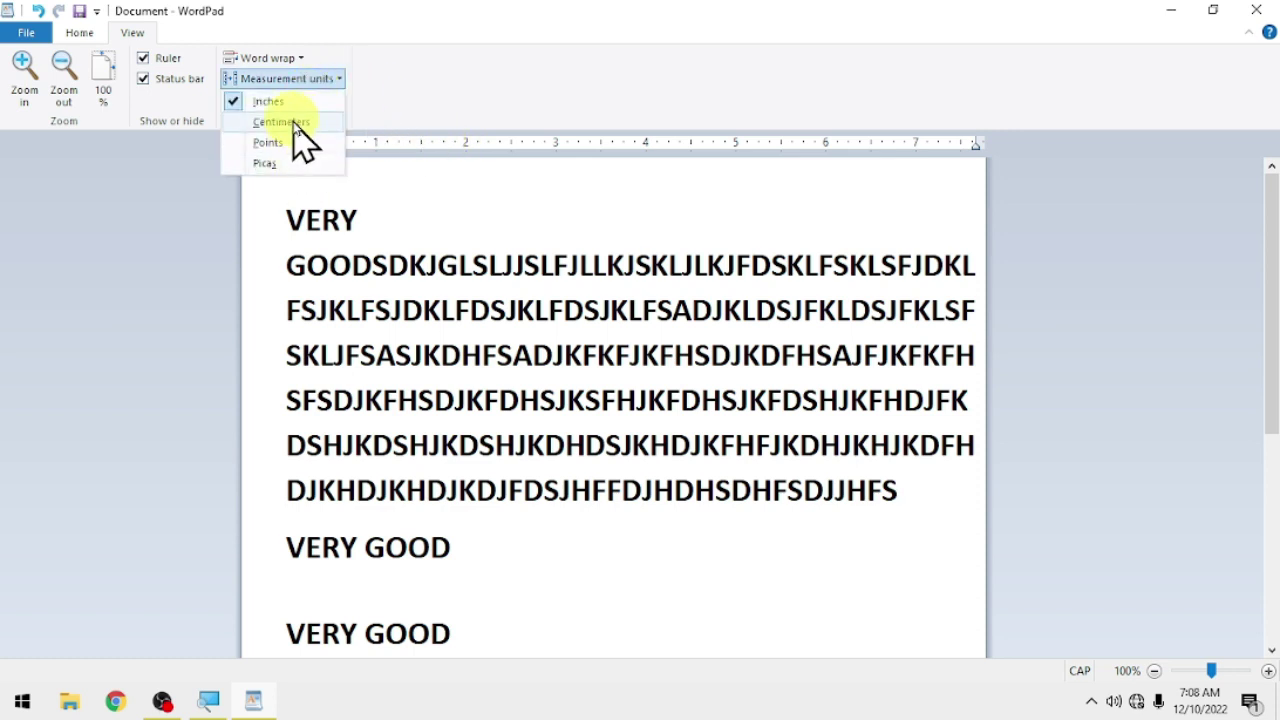
left_click(290, 123)
left_click(330, 80)
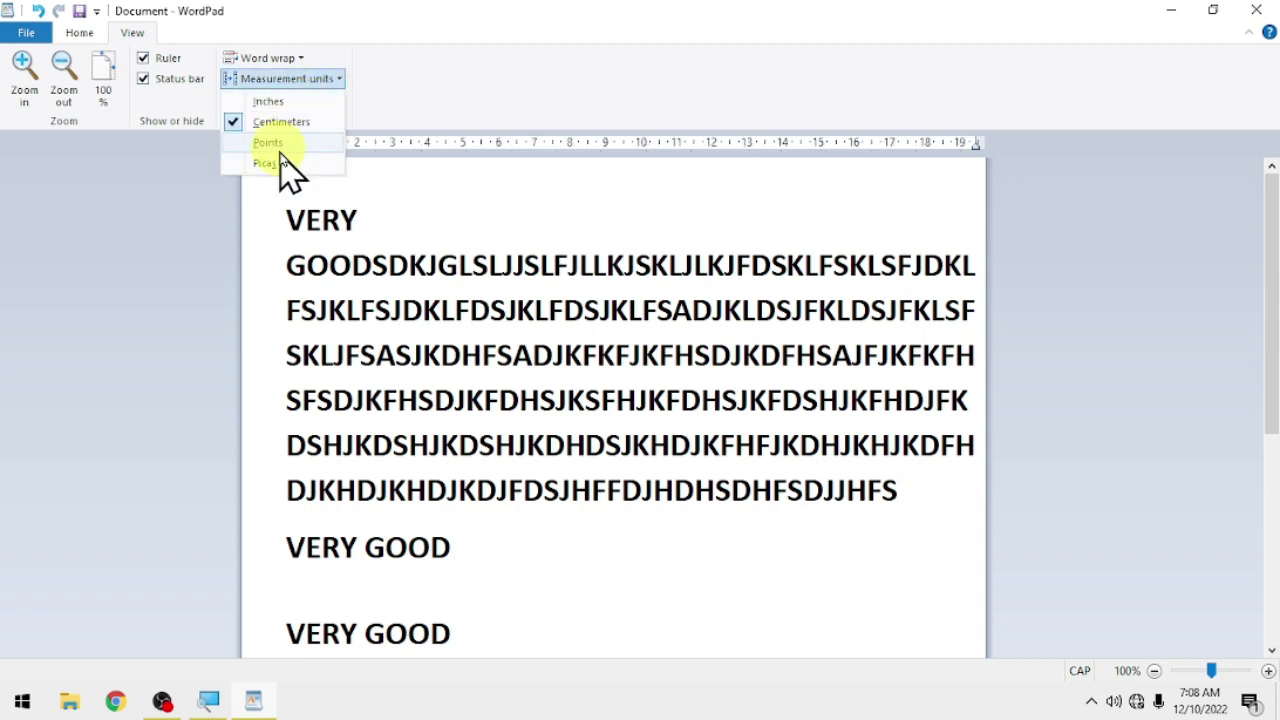
left_click(268, 143)
left_click(337, 80)
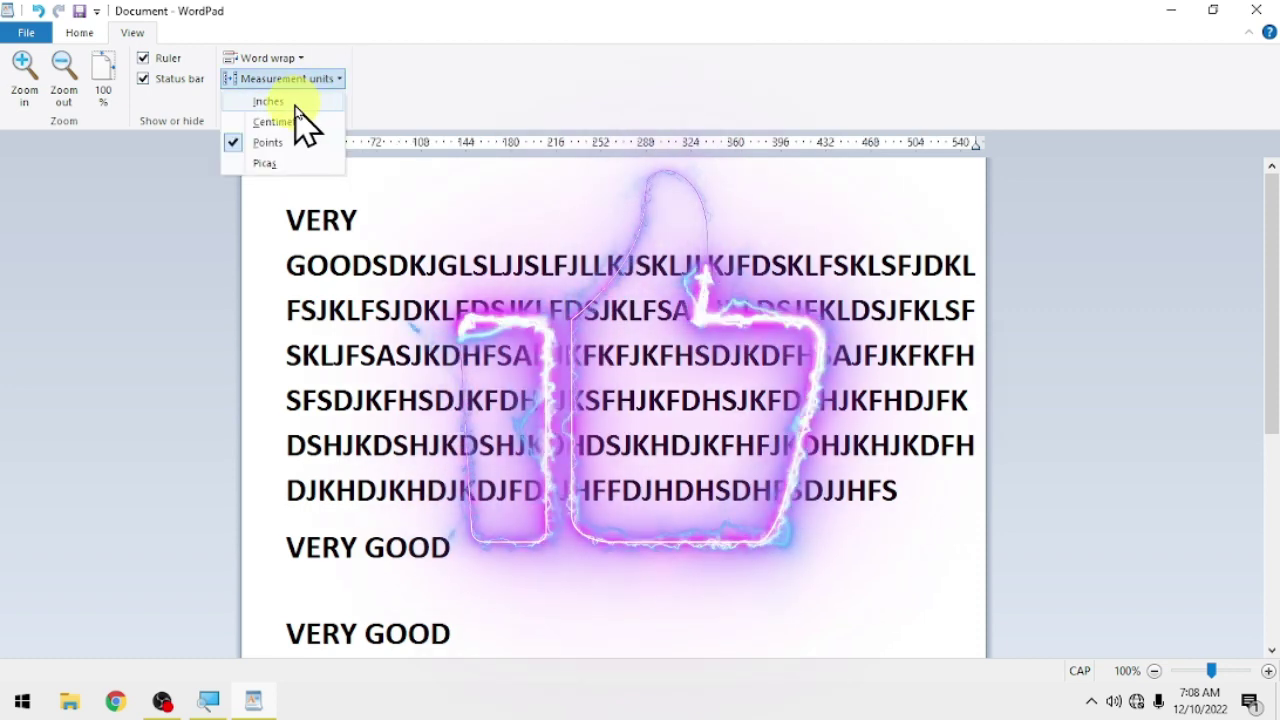
left_click(295, 103)
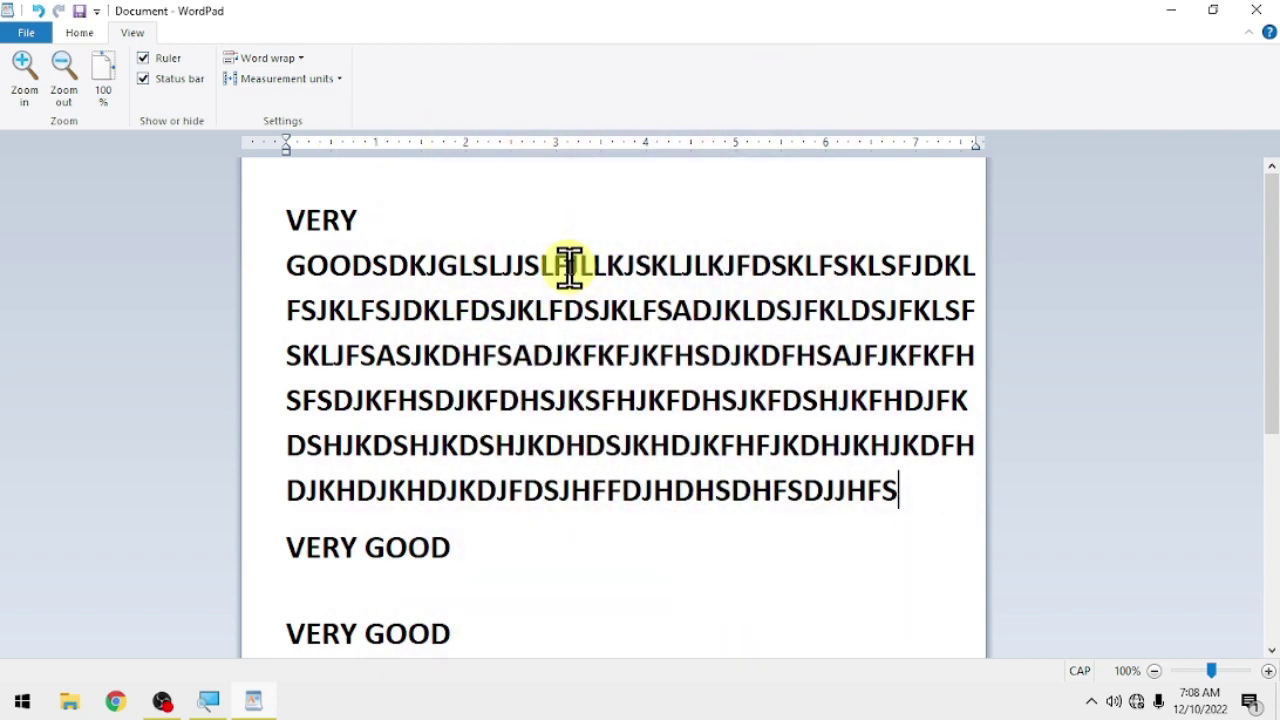
key("ctrl+a")
key("Delete")
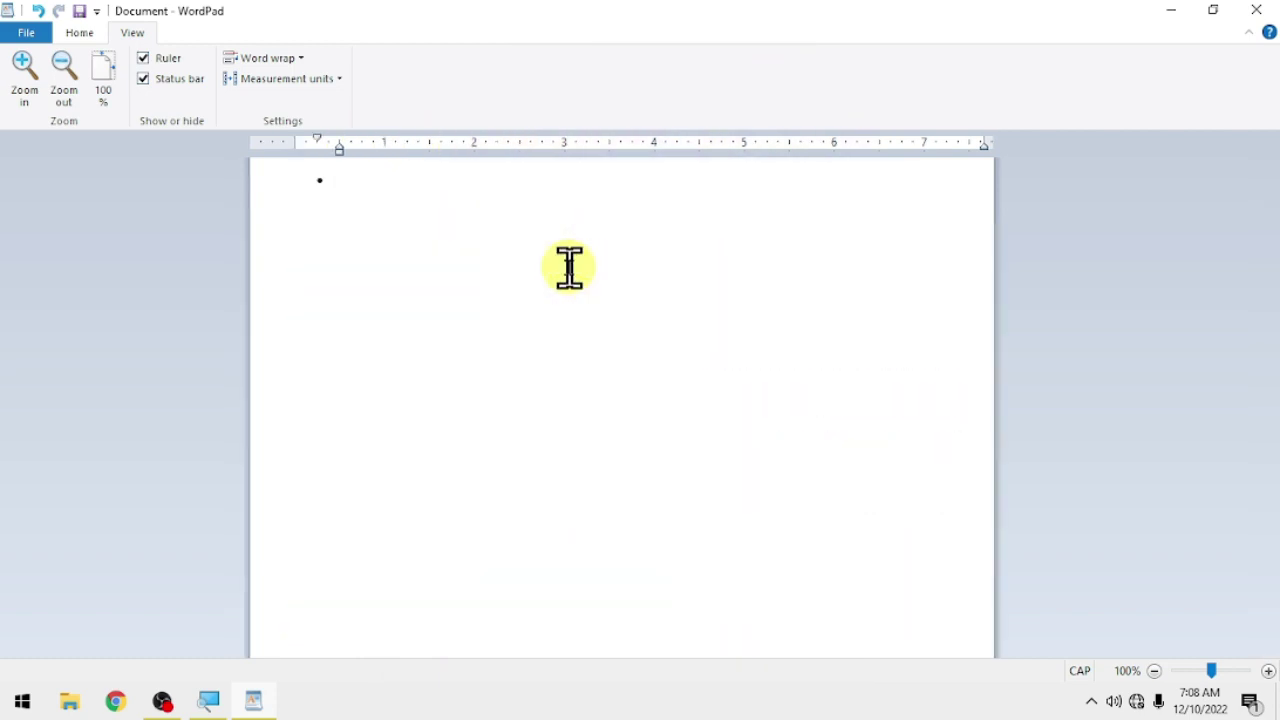